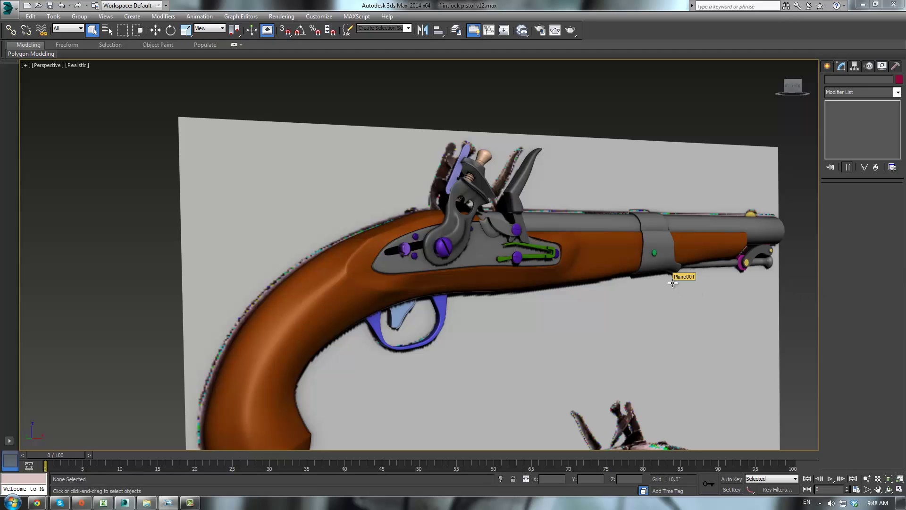
- Clone the dark slot piece from the lock plate as a copy, placing it on the stock beside the barrel band
{"action": "scroll", "coordinate": [673, 283], "scroll_direction": "up", "scroll_amount": 8}
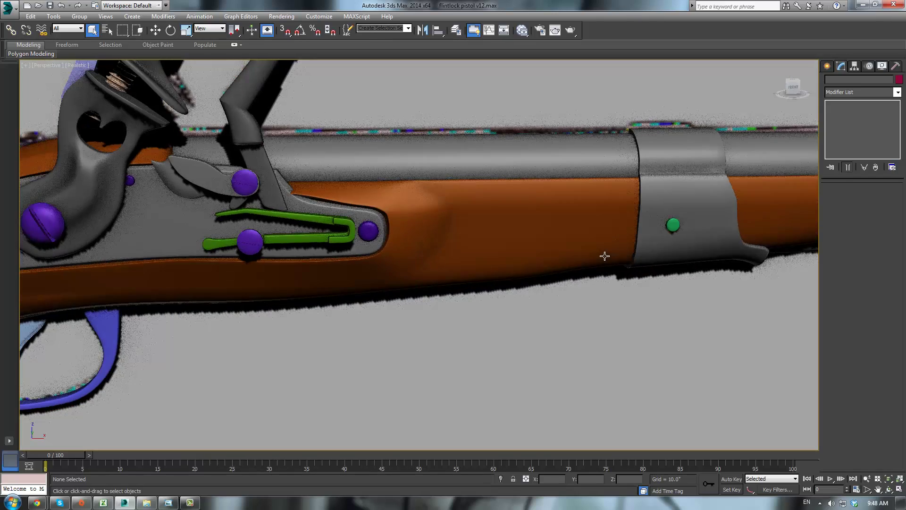
{"action": "middle_click_drag", "start_coordinate": [605, 256], "coordinate": [617, 229]}
{"action": "scroll", "coordinate": [603, 239], "scroll_direction": "up", "scroll_amount": 2}
{"action": "scroll", "coordinate": [615, 236], "scroll_direction": "down", "scroll_amount": 4}
{"action": "scroll", "coordinate": [627, 231], "scroll_direction": "up", "scroll_amount": 4}
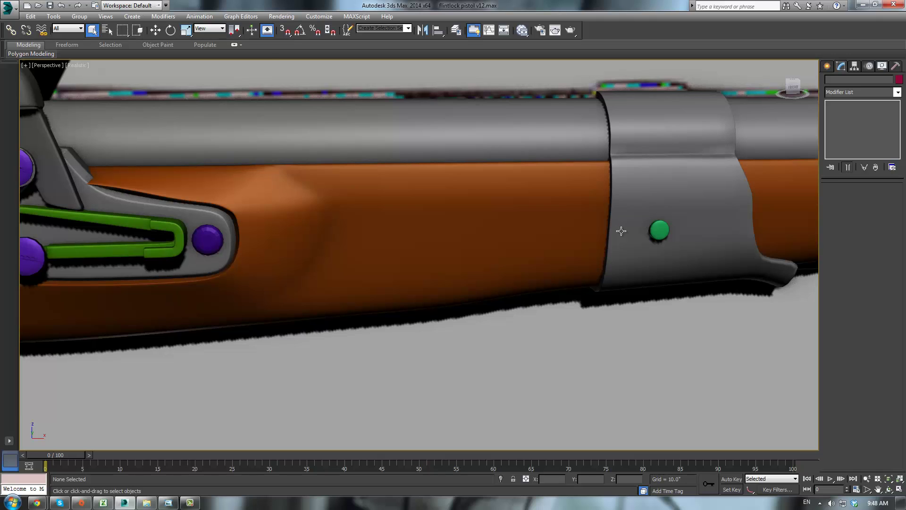
{"action": "scroll", "coordinate": [620, 231], "scroll_direction": "down", "scroll_amount": 2}
{"action": "middle_click_drag", "start_coordinate": [68, 226], "coordinate": [120, 219]}
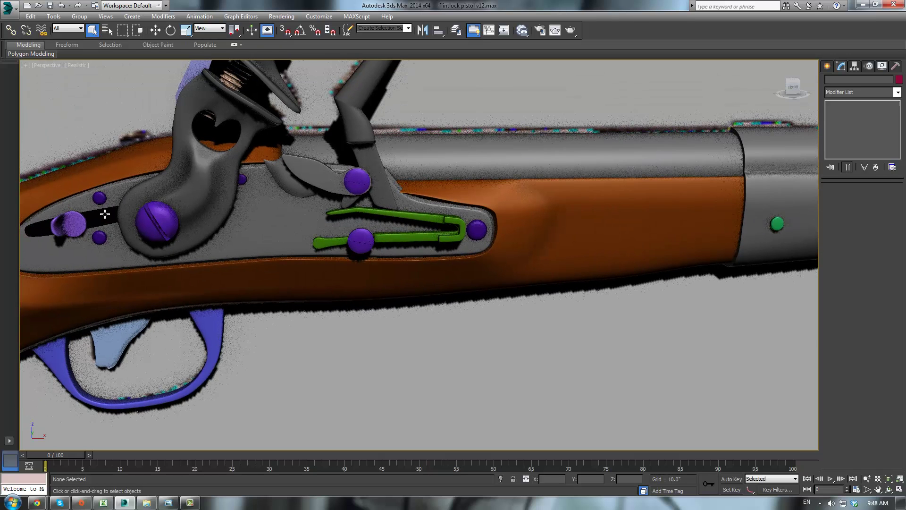
{"action": "left_click", "coordinate": [105, 214]}
{"action": "key", "text": "w"}
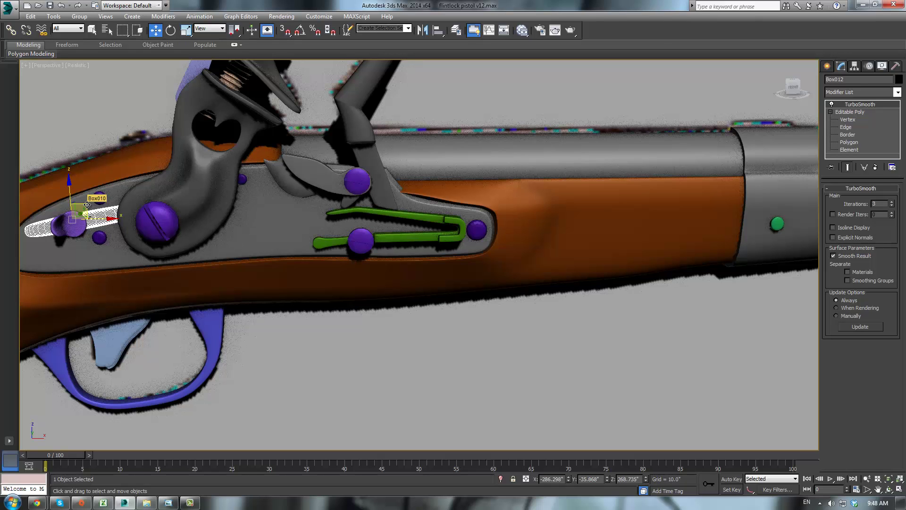
{"action": "mouse_move", "coordinate": [87, 205]}
{"action": "left_mouse_down", "text": "shift"}
{"action": "mouse_move", "coordinate": [452, 216]}
{"action": "mouse_move", "coordinate": [722, 211]}
{"action": "left_mouse_up", "text": "shift"}
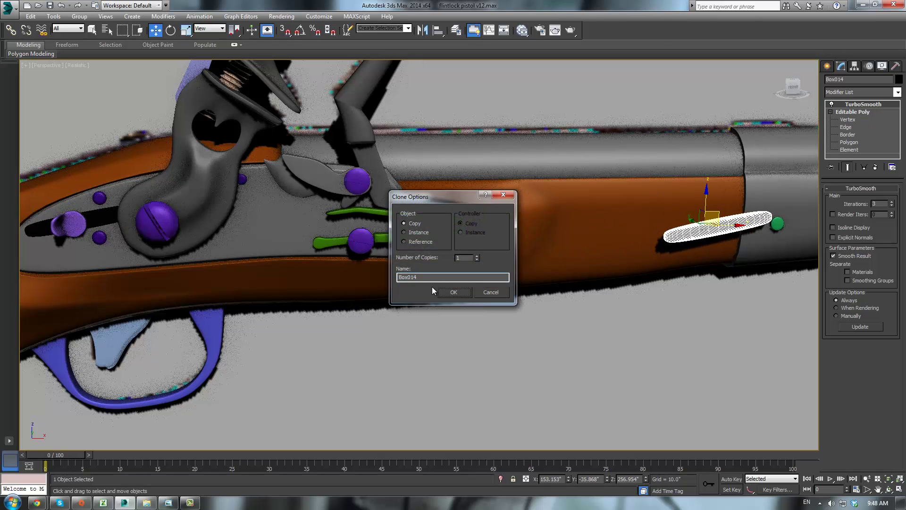
{"action": "left_click", "coordinate": [453, 291]}
{"action": "mouse_move", "coordinate": [678, 257]}
{"action": "middle_mouse_down"}
{"action": "mouse_move", "coordinate": [550, 255]}
{"action": "mouse_move", "coordinate": [525, 245]}
{"action": "middle_mouse_up"}
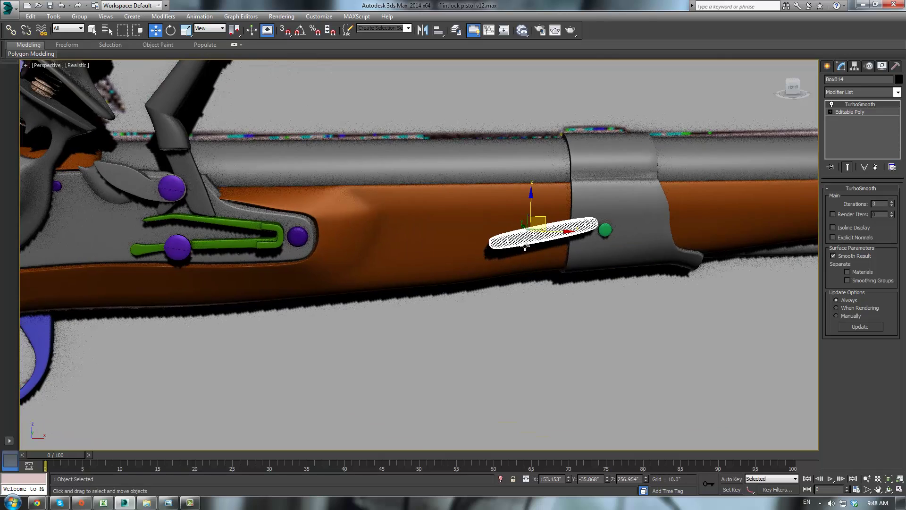
- Move the copied piece inward in the top view by about 7.2" along Y, seating it against the stock's side
{"action": "key", "text": "alt+w"}
{"action": "scroll", "coordinate": [265, 147], "scroll_direction": "up", "scroll_amount": 4}
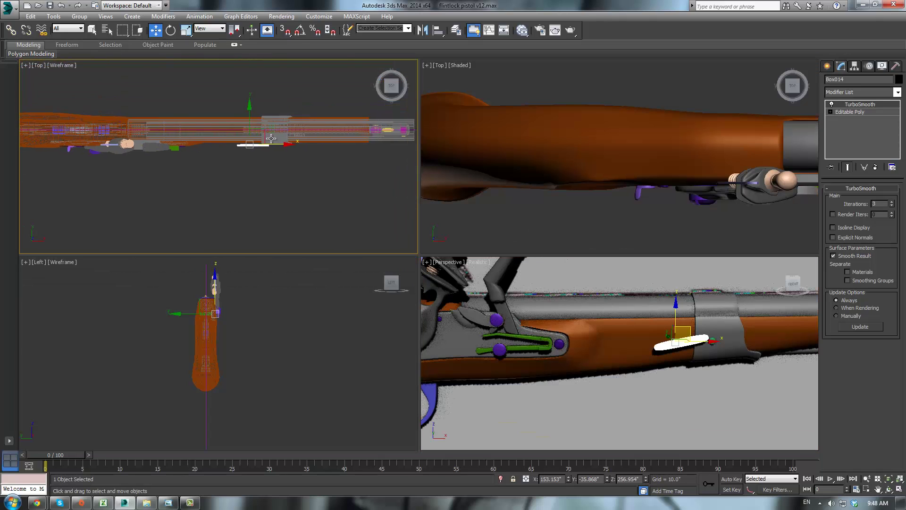
{"action": "scroll", "coordinate": [271, 138], "scroll_direction": "up", "scroll_amount": 5}
{"action": "left_click_drag", "start_coordinate": [146, 143], "coordinate": [143, 139]}
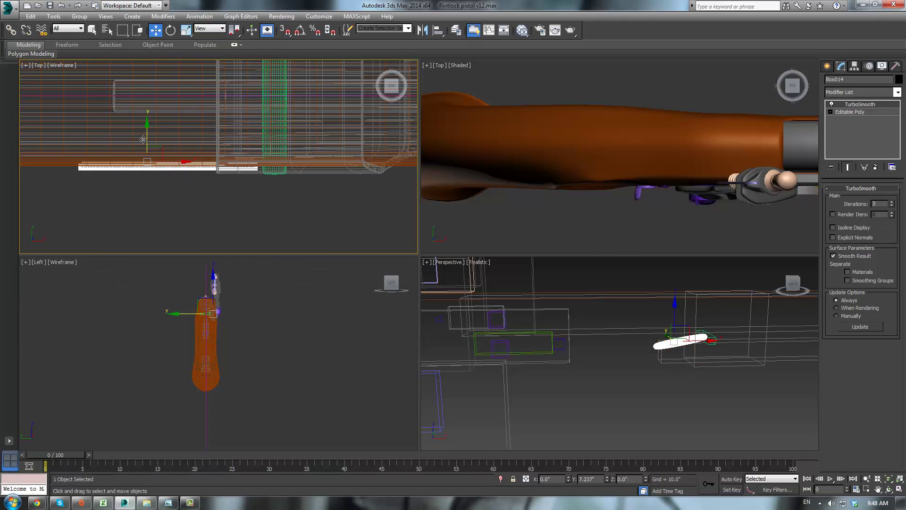
{"action": "right_click", "coordinate": [609, 184]}
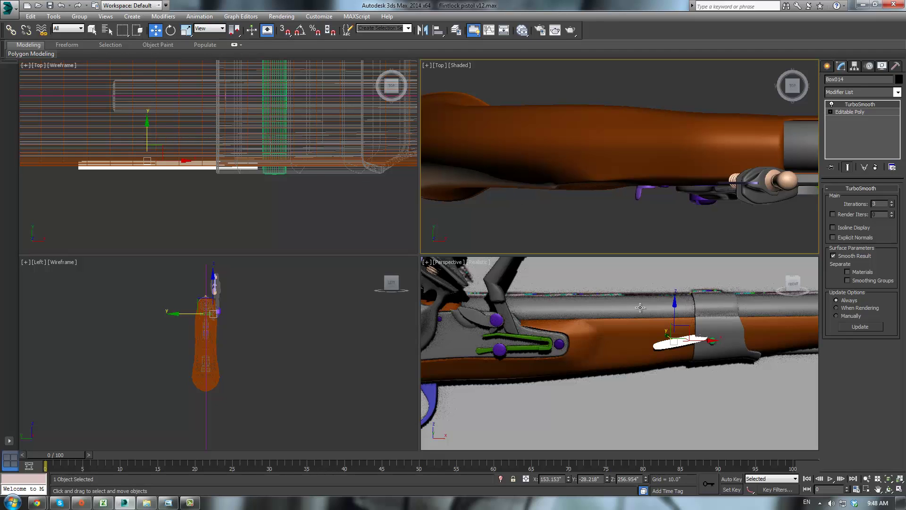
{"action": "scroll", "coordinate": [648, 324], "scroll_direction": "up", "scroll_amount": 2}
{"action": "middle_click_drag", "start_coordinate": [648, 324], "coordinate": [585, 335]}
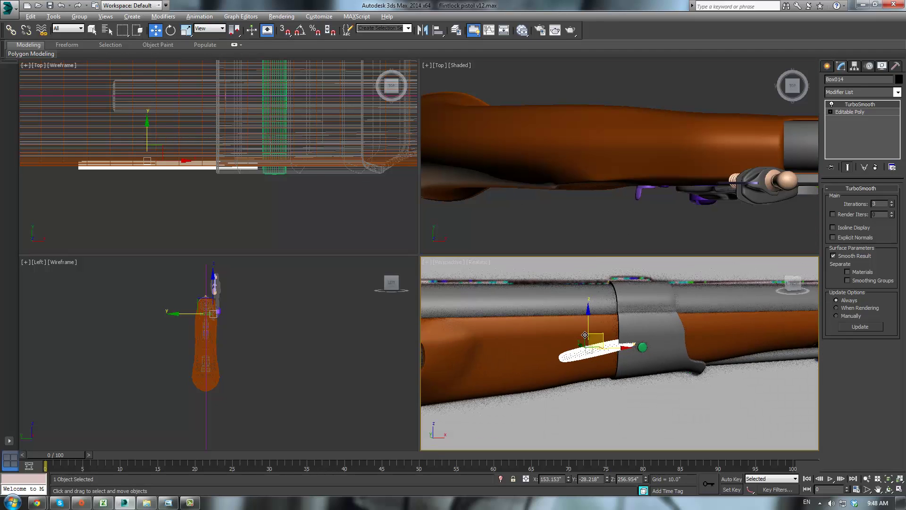
- Turn off adaptive degradation and save the scene
{"action": "scroll", "coordinate": [584, 335], "scroll_direction": "down", "scroll_amount": 6}
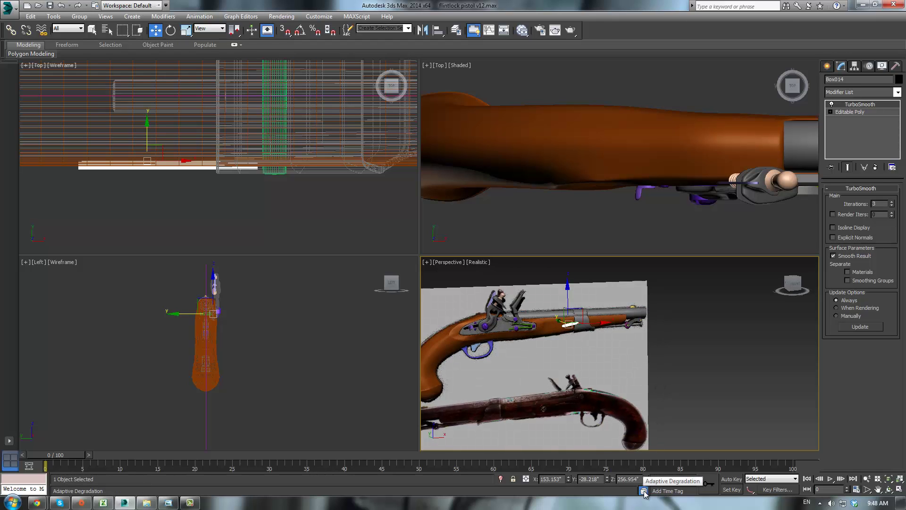
{"action": "middle_click_drag", "start_coordinate": [559, 322], "coordinate": [587, 305]}
{"action": "scroll", "coordinate": [583, 305], "scroll_direction": "up", "scroll_amount": 2}
{"action": "scroll", "coordinate": [583, 305], "scroll_direction": "up", "scroll_amount": 2}
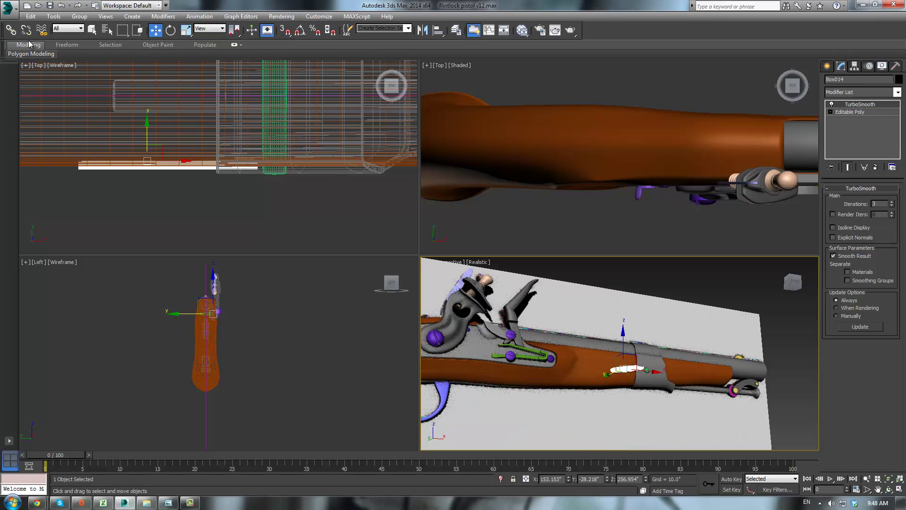
{"action": "left_click", "coordinate": [6, 7]}
{"action": "left_click", "coordinate": [40, 92]}
{"action": "key", "text": "alt+w"}
{"action": "scroll", "coordinate": [455, 278], "scroll_direction": "up", "scroll_amount": 3}
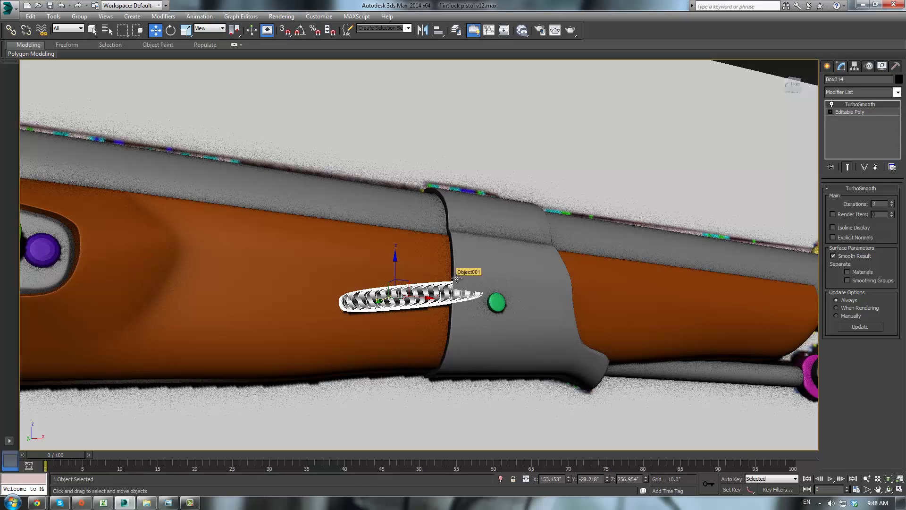
- Rotate the copied piece in the front view to about 1.7° around Y, so it lies nearly horizontal beside the green pin
{"action": "key", "text": "f"}
{"action": "scroll", "coordinate": [456, 279], "scroll_direction": "down", "scroll_amount": 5}
{"action": "scroll", "coordinate": [439, 372], "scroll_direction": "up", "scroll_amount": 4}
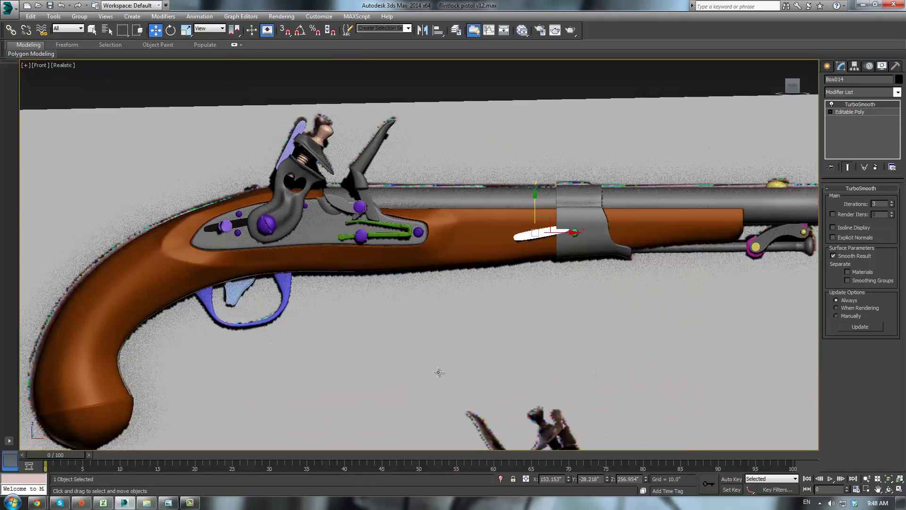
{"action": "scroll", "coordinate": [438, 372], "scroll_direction": "up", "scroll_amount": 2}
{"action": "key", "text": "e"}
{"action": "left_click", "coordinate": [583, 268]}
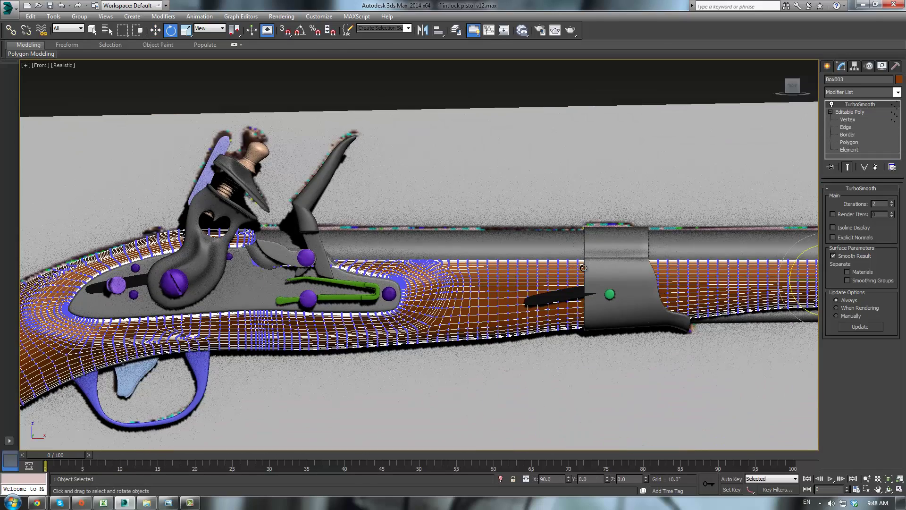
{"action": "left_click", "coordinate": [568, 304]}
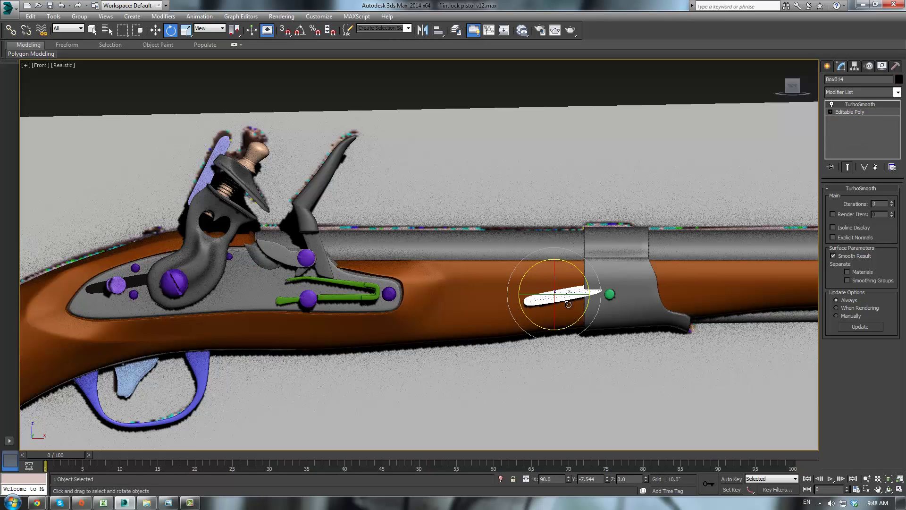
{"action": "left_click_drag", "start_coordinate": [572, 267], "coordinate": [585, 267]}
- Reduce the copied piece's TurboSmooth iterations to 1
{"action": "scroll", "coordinate": [615, 289], "scroll_direction": "up", "scroll_amount": 3}
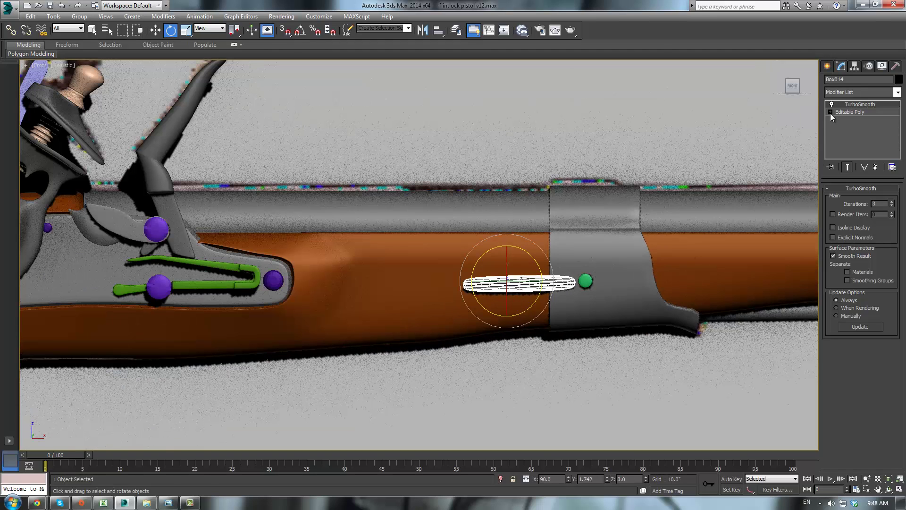
{"action": "left_click", "coordinate": [848, 113]}
{"action": "left_click", "coordinate": [854, 104]}
{"action": "left_click", "coordinate": [891, 205]}
{"action": "left_click", "coordinate": [891, 206]}
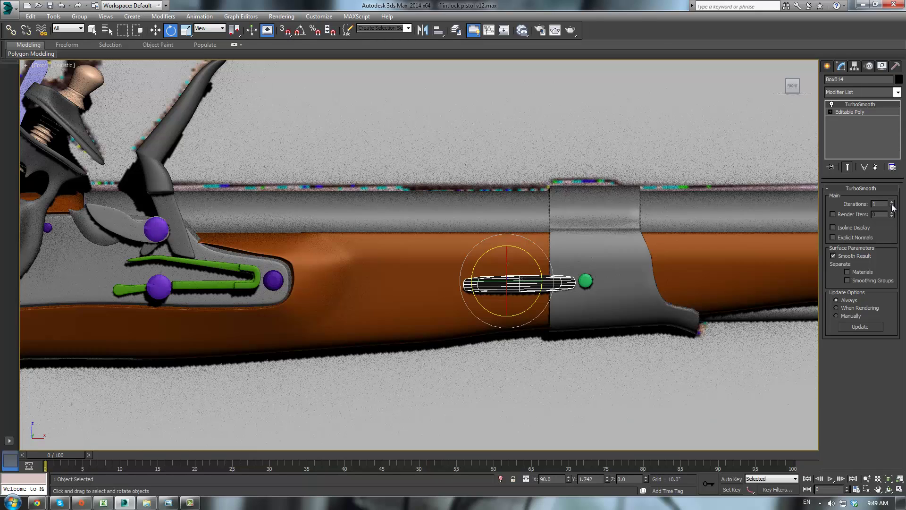
- Pull the outermost vertices at both ends of the bar inward to make its tips blunter
{"action": "left_click", "coordinate": [856, 113]}
{"action": "scroll", "coordinate": [619, 262], "scroll_direction": "up", "scroll_amount": 4}
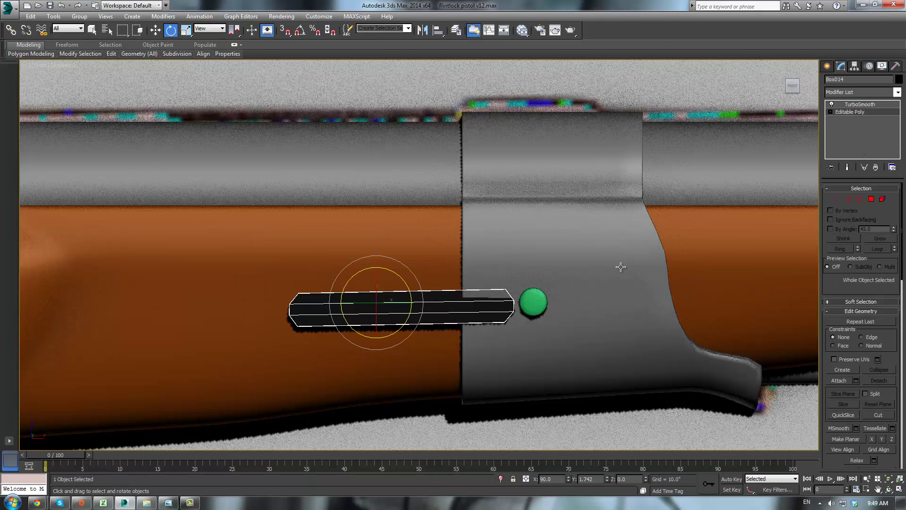
{"action": "scroll", "coordinate": [471, 267], "scroll_direction": "up", "scroll_amount": 2}
{"action": "middle_click_drag", "start_coordinate": [480, 302], "coordinate": [574, 277]}
{"action": "middle_click_drag", "start_coordinate": [447, 293], "coordinate": [514, 262]}
{"action": "key", "text": "1"}
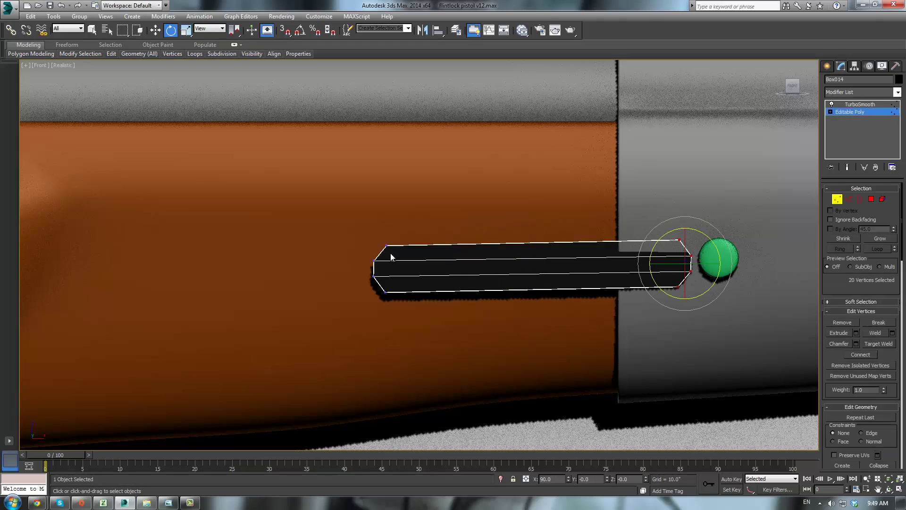
{"action": "left_click_drag", "start_coordinate": [389, 281], "coordinate": [409, 269]}
{"action": "key", "text": "w"}
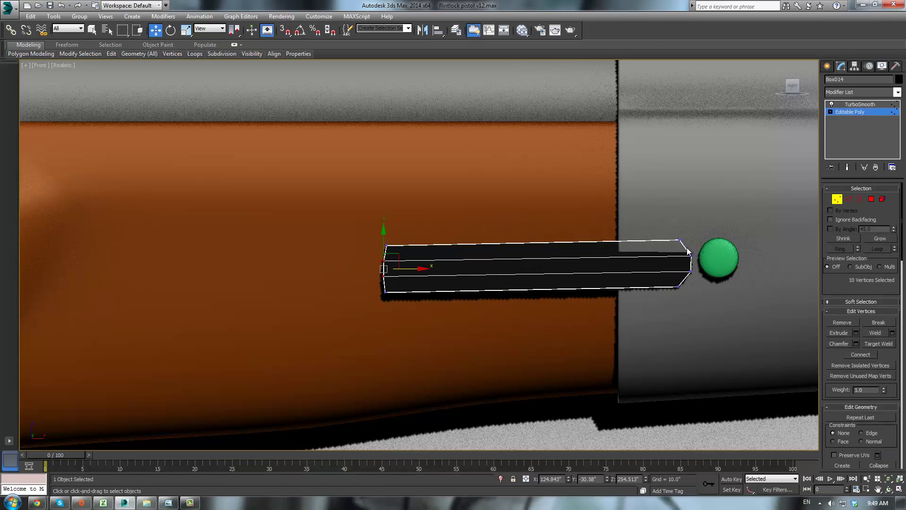
{"action": "left_click_drag", "start_coordinate": [710, 278], "coordinate": [715, 264]}
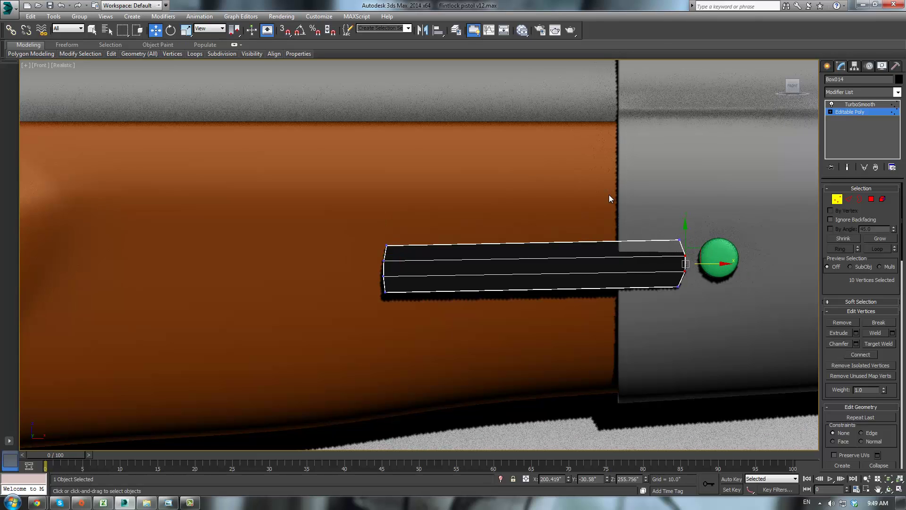
{"action": "scroll", "coordinate": [551, 194], "scroll_direction": "down", "scroll_amount": 2}
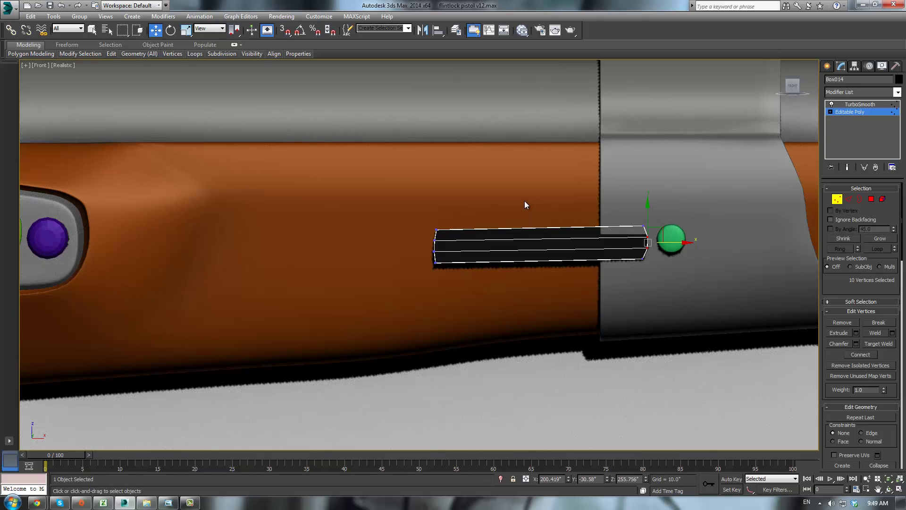
- Connect the bar's lengthwise edges with one edge loop, slide it toward the barrel band and return to the TurboSmooth level
{"action": "left_click", "coordinate": [849, 198]}
{"action": "left_click", "coordinate": [874, 366]}
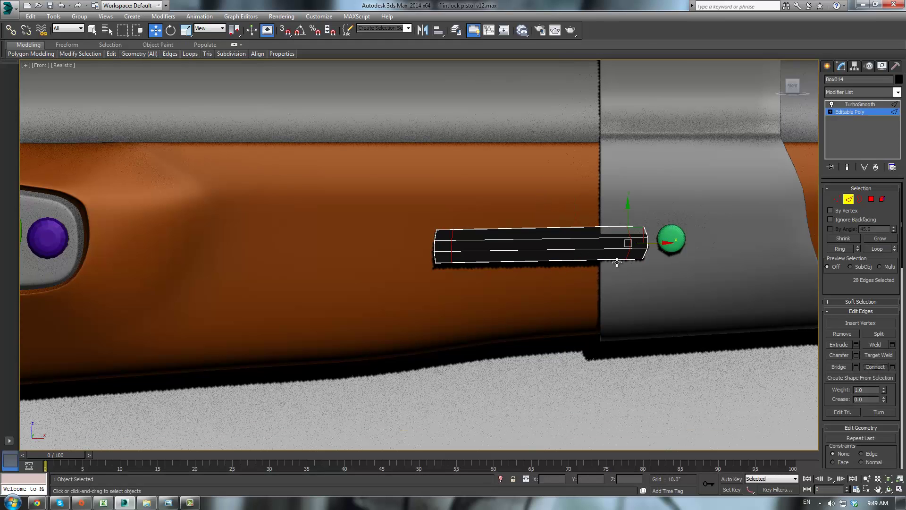
{"action": "left_click", "coordinate": [892, 367]}
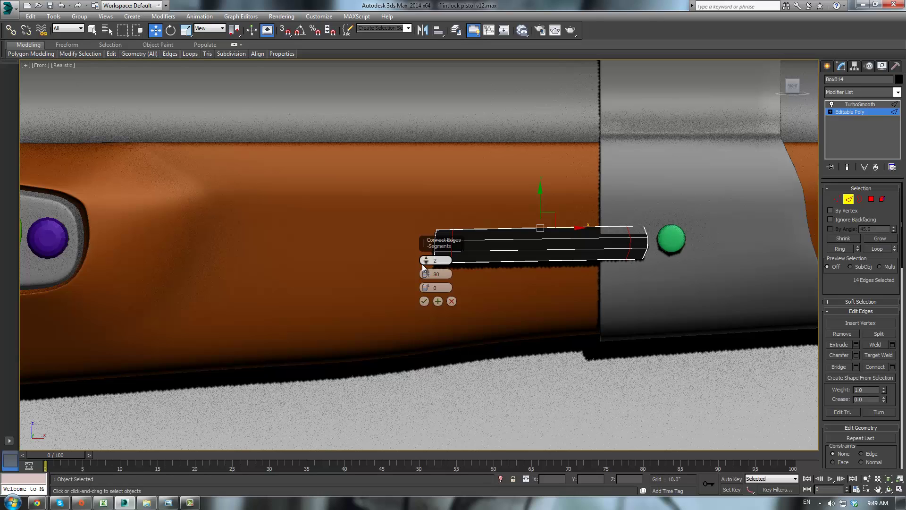
{"action": "left_click", "coordinate": [424, 301]}
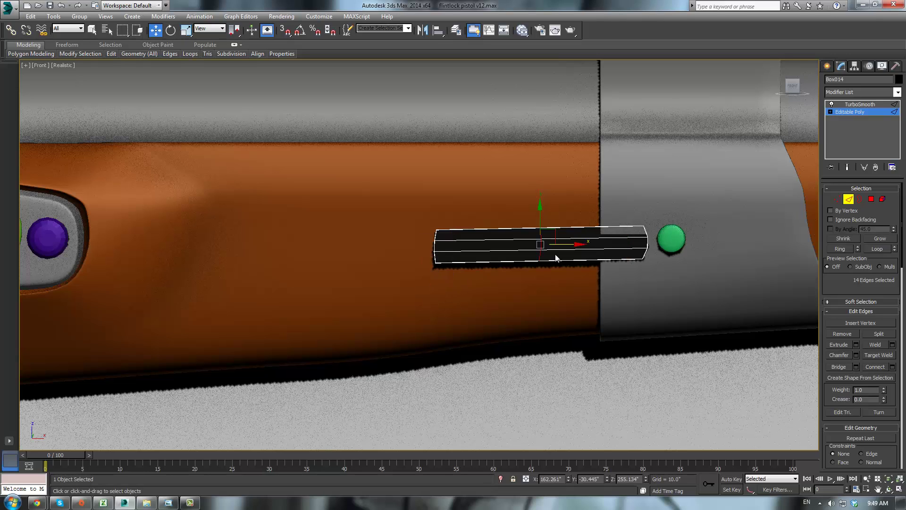
{"action": "left_click_drag", "start_coordinate": [576, 243], "coordinate": [608, 243]}
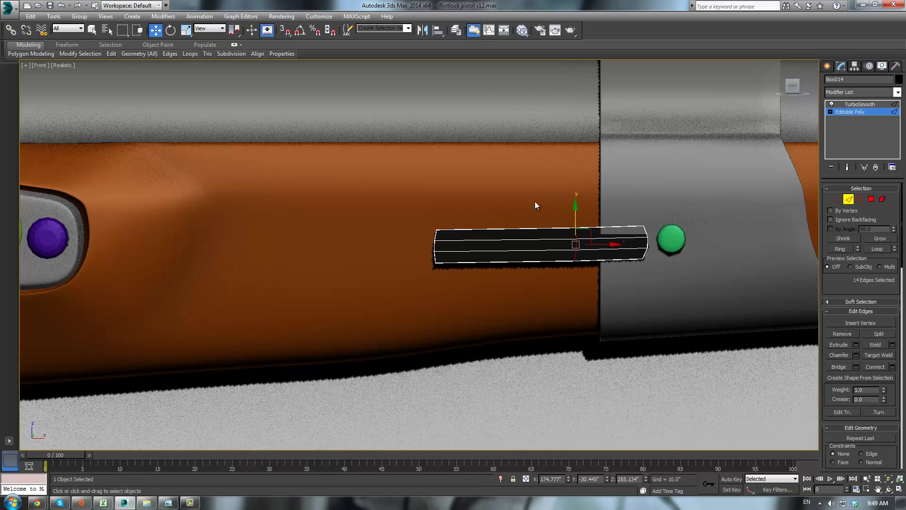
{"action": "left_click", "coordinate": [615, 158]}
{"action": "left_click", "coordinate": [859, 105]}
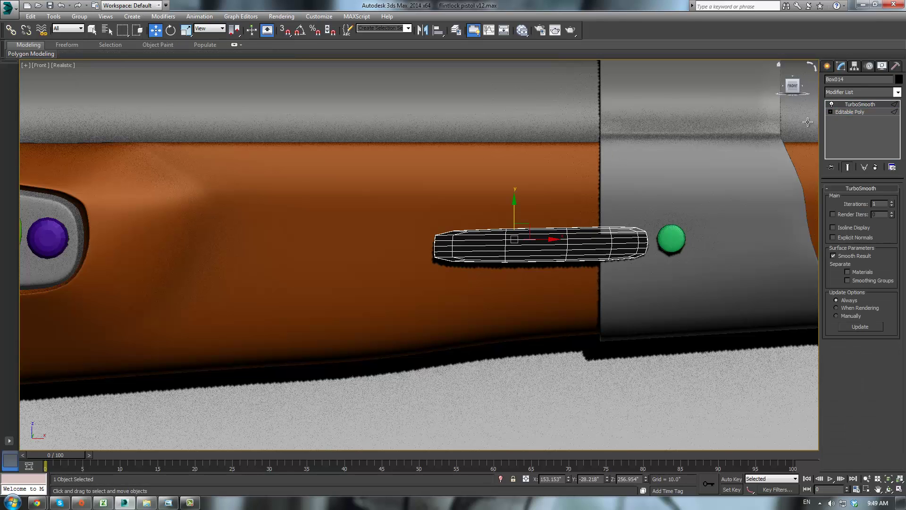
- Hide the wooden stock to expose the reference picture around the bar
{"action": "left_click", "coordinate": [548, 166]}
{"action": "right_click", "coordinate": [547, 167]}
{"action": "left_click", "coordinate": [568, 136]}
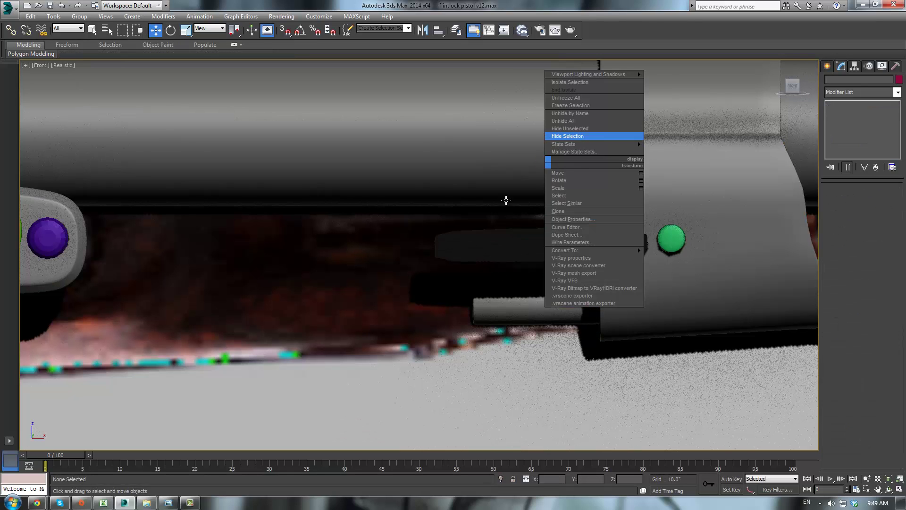
{"action": "left_click", "coordinate": [479, 245]}
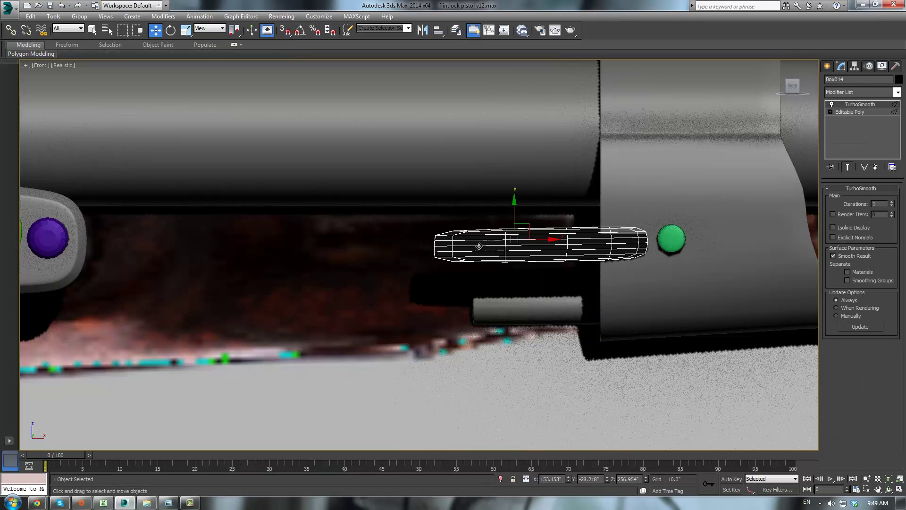
{"action": "left_click", "coordinate": [513, 200]}
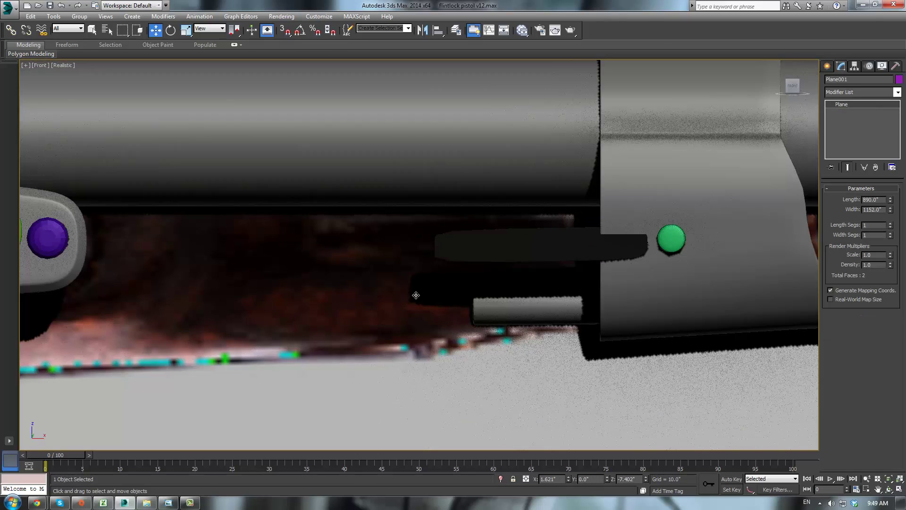
{"action": "middle_click_drag", "start_coordinate": [414, 305], "coordinate": [401, 373]}
{"action": "scroll", "coordinate": [469, 398], "scroll_direction": "down", "scroll_amount": 4}
{"action": "scroll", "coordinate": [493, 392], "scroll_direction": "up", "scroll_amount": 3}
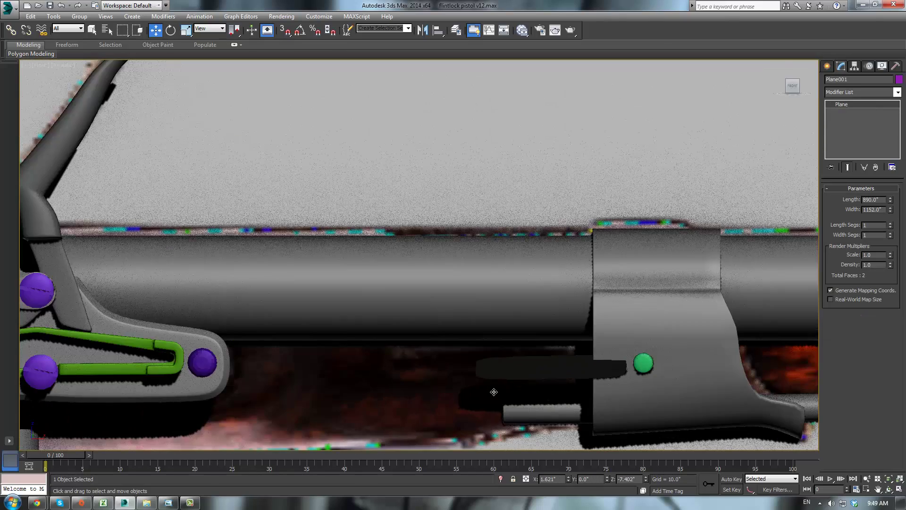
{"action": "middle_click_drag", "start_coordinate": [488, 387], "coordinate": [493, 345]}
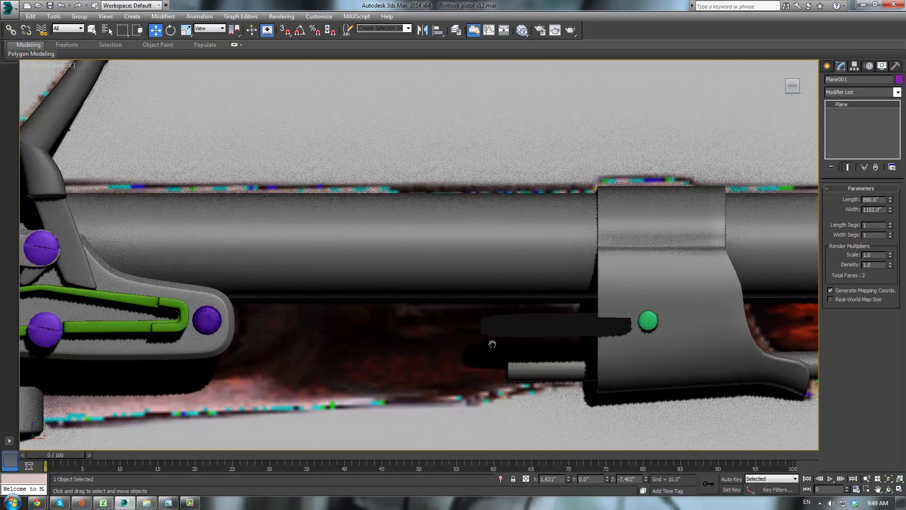
- Raise the bar slightly, scale it to about 106% vertically and open its Editable Poly edge level
{"action": "left_click", "coordinate": [559, 332]}
{"action": "mouse_move", "coordinate": [537, 297]}
{"action": "left_mouse_down"}
{"action": "mouse_move", "coordinate": [541, 267]}
{"action": "mouse_move", "coordinate": [545, 287]}
{"action": "left_mouse_up"}
{"action": "key", "text": "r"}
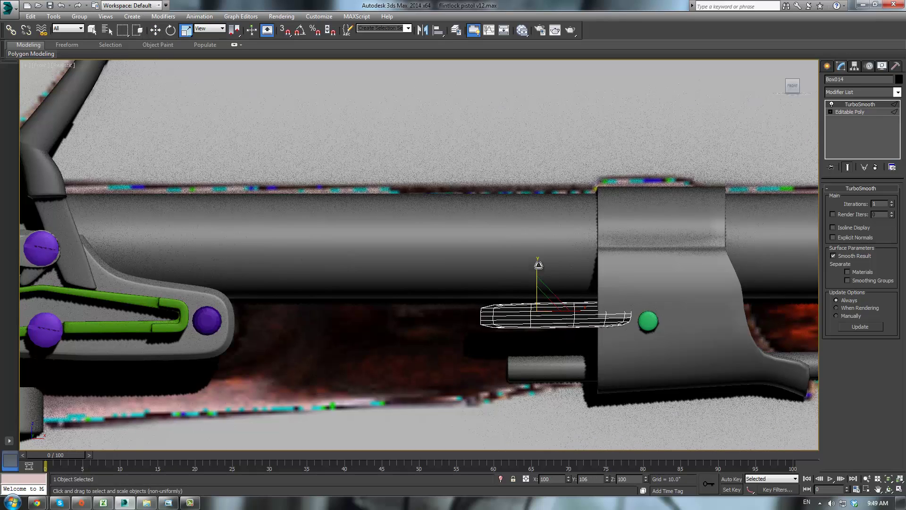
{"action": "left_click", "coordinate": [848, 111]}
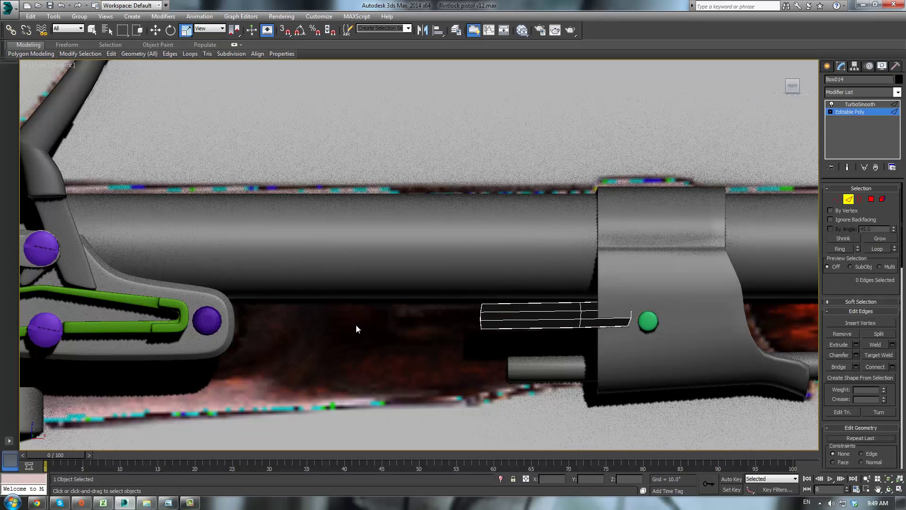
- Lengthen the bar by pulling its free-end vertices farther from the barrel band, and return to the TurboSmooth level
{"action": "left_click_drag", "start_coordinate": [440, 278], "coordinate": [425, 328]}
{"action": "key", "text": "w"}
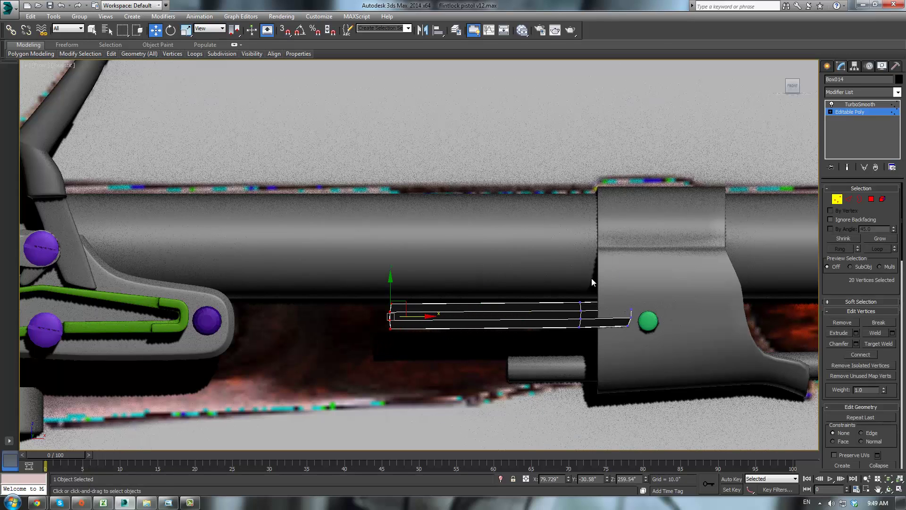
{"action": "left_click", "coordinate": [855, 104]}
- Move the bar slightly outward along Y and rotate it about -1.75° around X
{"action": "middle_click_drag", "start_coordinate": [647, 270], "coordinate": [472, 305], "text": "alt"}
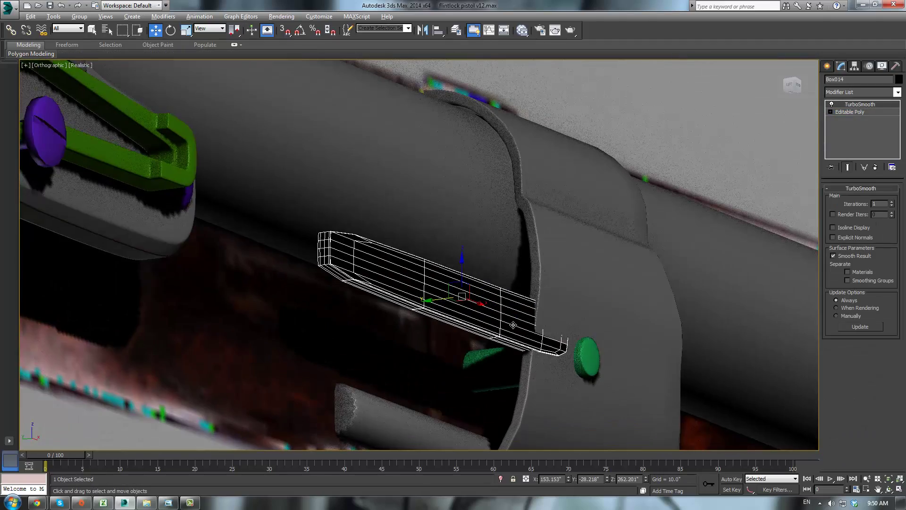
{"action": "left_click_drag", "start_coordinate": [433, 302], "coordinate": [430, 301]}
{"action": "key", "text": "e"}
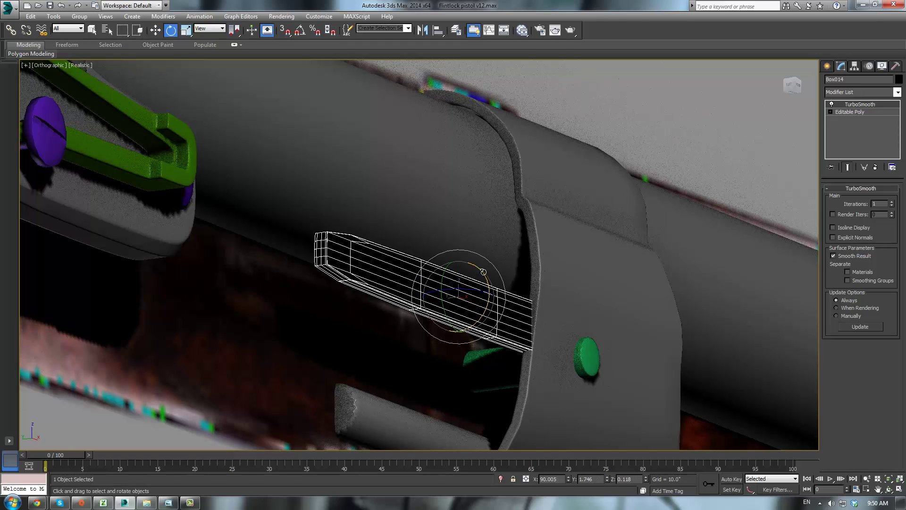
{"action": "key", "text": "a"}
{"action": "left_click_drag", "start_coordinate": [481, 272], "coordinate": [484, 273]}
{"action": "key", "text": "a"}
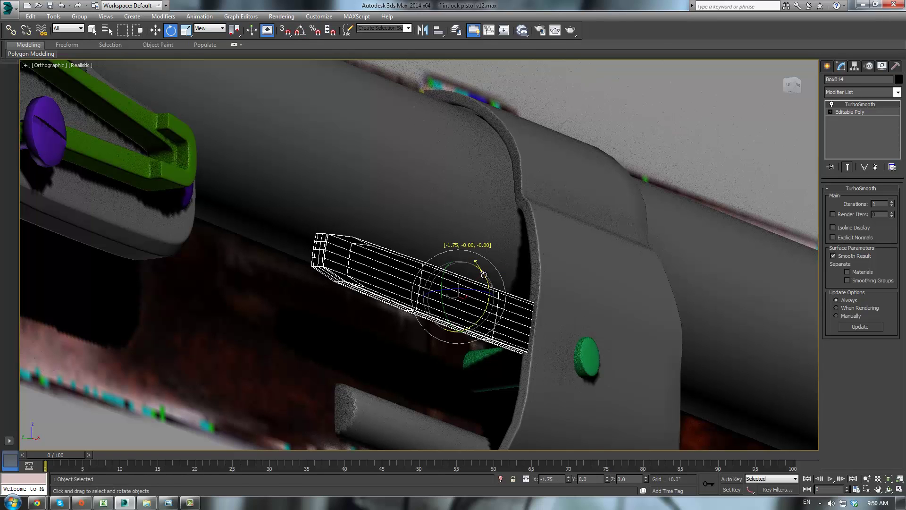
- Shift the bar slightly farther outward along Y, checking its fit against the barrel band
{"action": "scroll", "coordinate": [573, 317], "scroll_direction": "up", "scroll_amount": 4}
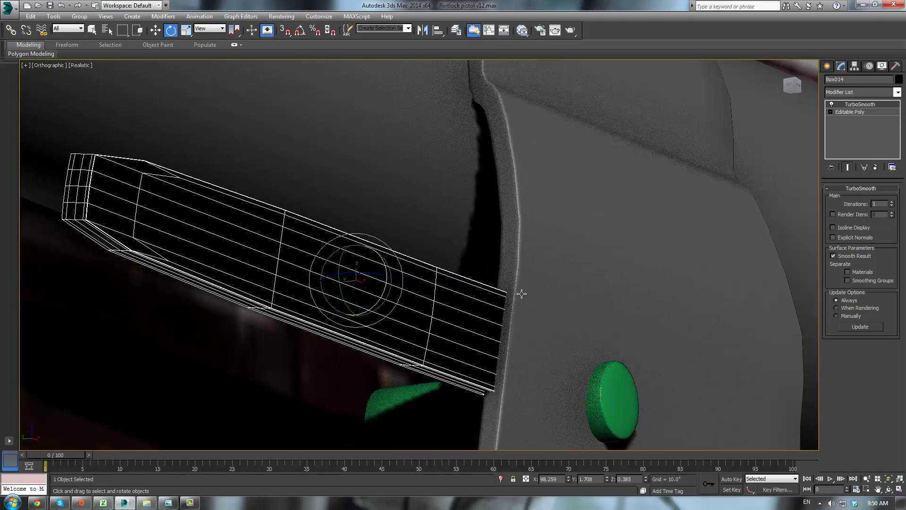
{"action": "scroll", "coordinate": [447, 300], "scroll_direction": "down", "scroll_amount": 4}
{"action": "scroll", "coordinate": [446, 298], "scroll_direction": "up", "scroll_amount": 1}
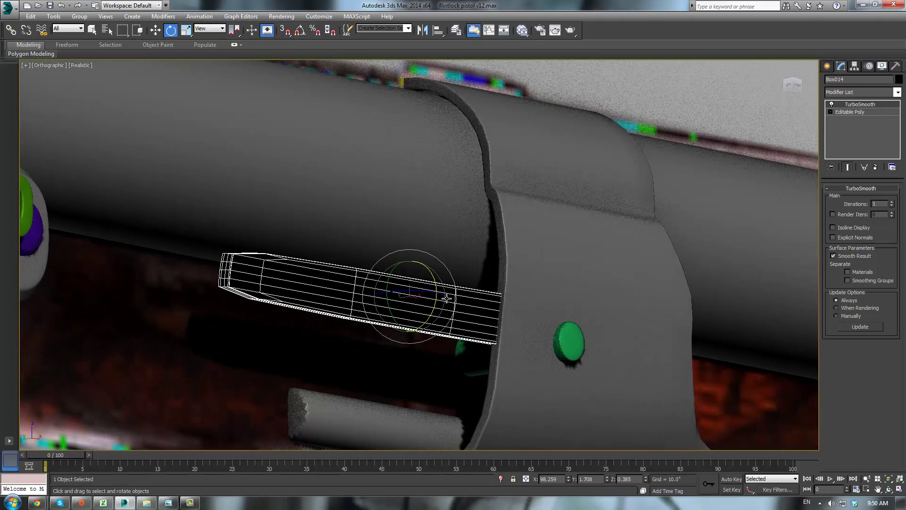
{"action": "middle_click_drag", "start_coordinate": [446, 298], "coordinate": [390, 299], "text": "alt"}
{"action": "scroll", "coordinate": [390, 299], "scroll_direction": "up", "scroll_amount": 3}
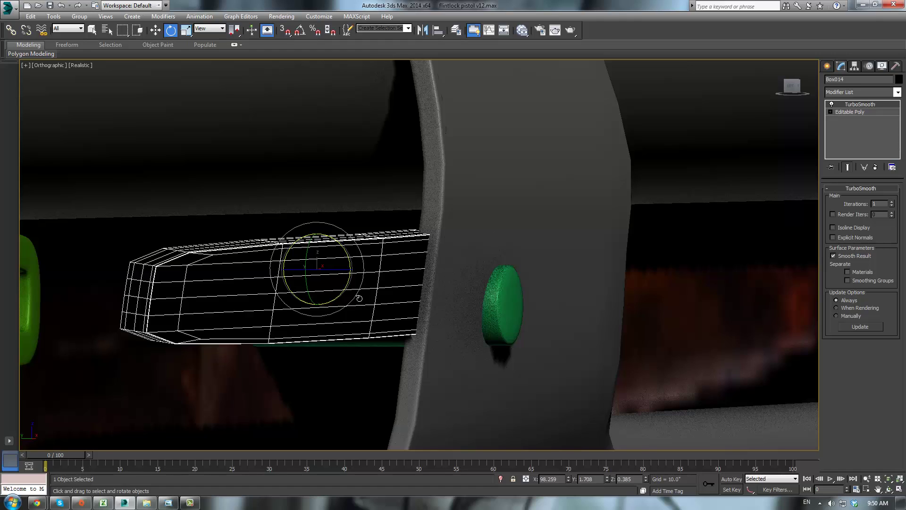
{"action": "key", "text": "w"}
{"action": "left_click_drag", "start_coordinate": [285, 270], "coordinate": [281, 268]}
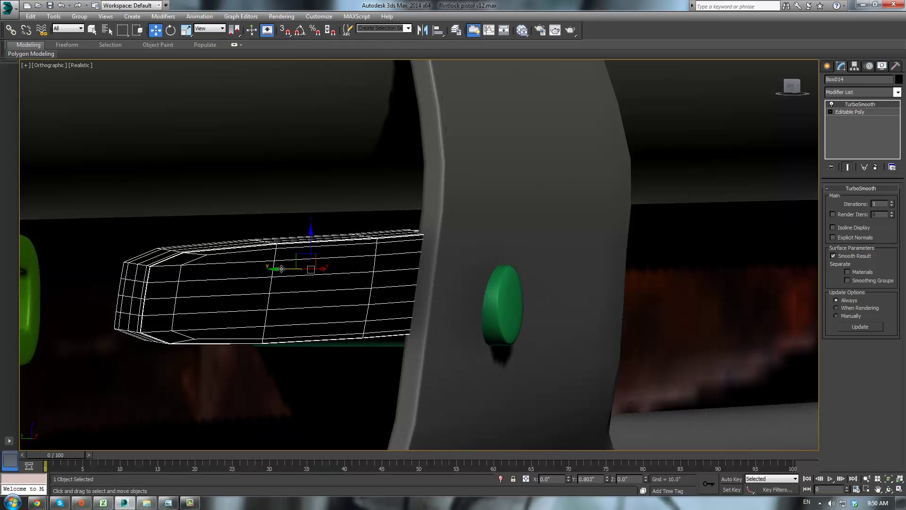
{"action": "left_click_drag", "start_coordinate": [281, 268], "coordinate": [280, 269]}
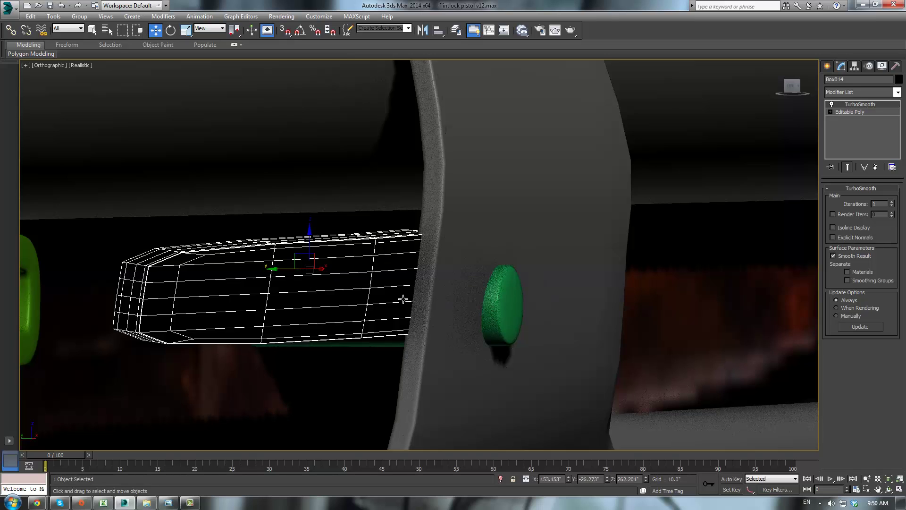
{"action": "scroll", "coordinate": [421, 299], "scroll_direction": "up", "scroll_amount": 2}
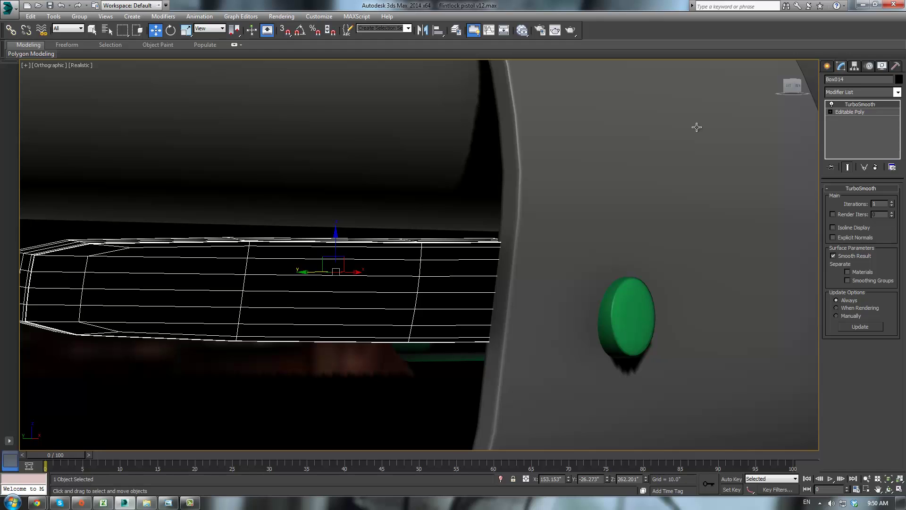
- Select the bar's edge loop nearest the barrel band at the Editable Poly edge level and move it closer to the band
{"action": "left_click", "coordinate": [841, 113]}
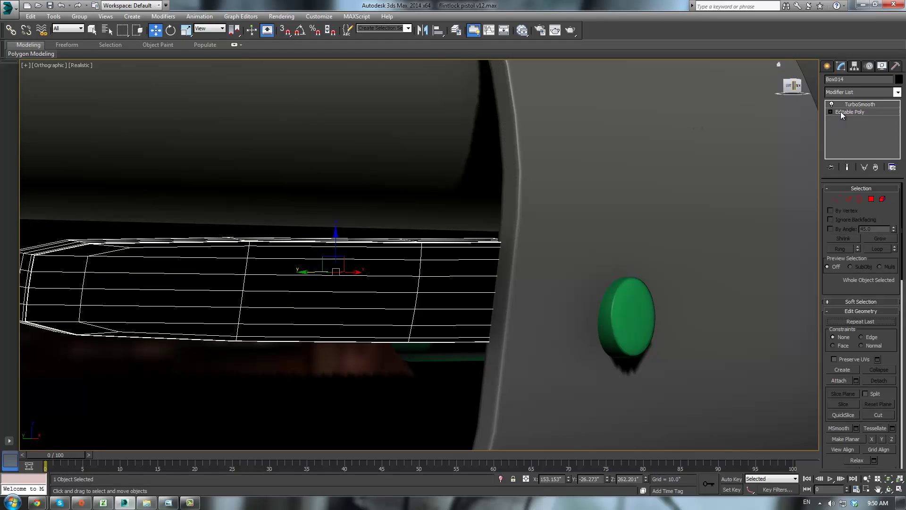
{"action": "left_click", "coordinate": [851, 201]}
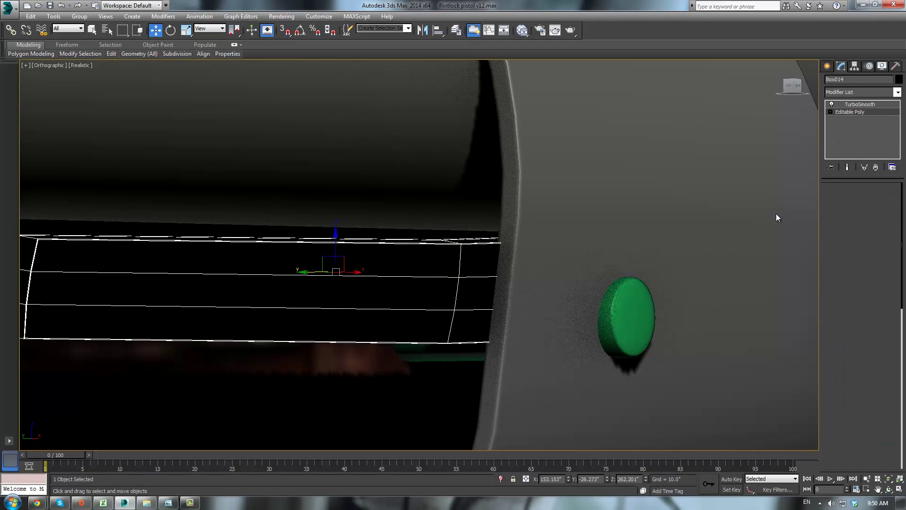
{"action": "left_click", "coordinate": [460, 259]}
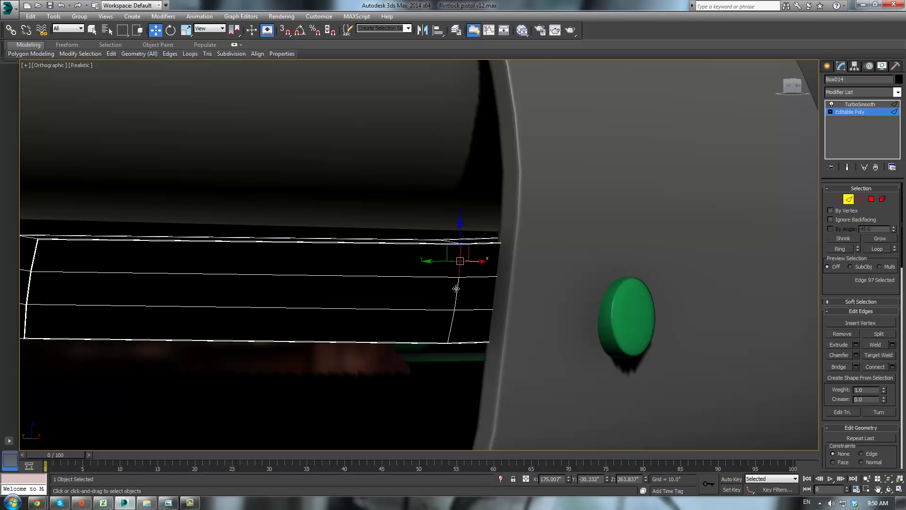
{"action": "left_click_drag", "start_coordinate": [399, 193], "coordinate": [446, 356]}
{"action": "left_click_drag", "start_coordinate": [317, 166], "coordinate": [389, 386], "text": "alt"}
{"action": "left_click_drag", "start_coordinate": [566, 178], "coordinate": [486, 401], "text": "alt"}
{"action": "middle_click_drag", "start_coordinate": [565, 229], "coordinate": [477, 284], "text": "alt"}
{"action": "left_click_drag", "start_coordinate": [456, 282], "coordinate": [541, 273]}
{"action": "middle_click_drag", "start_coordinate": [542, 273], "coordinate": [542, 191], "text": "alt"}
- Connect the bar's long lengthwise edges with one edge loop at a slide of 31
{"action": "scroll", "coordinate": [536, 228], "scroll_direction": "down", "scroll_amount": 2}
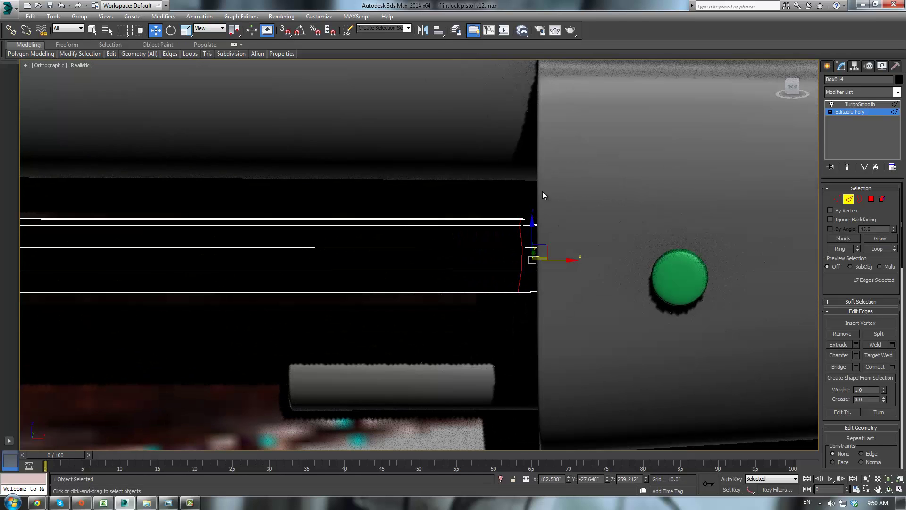
{"action": "left_click_drag", "start_coordinate": [412, 366], "coordinate": [413, 367]}
{"action": "middle_click_drag", "start_coordinate": [455, 276], "coordinate": [477, 281]}
{"action": "scroll", "coordinate": [474, 280], "scroll_direction": "down", "scroll_amount": 2}
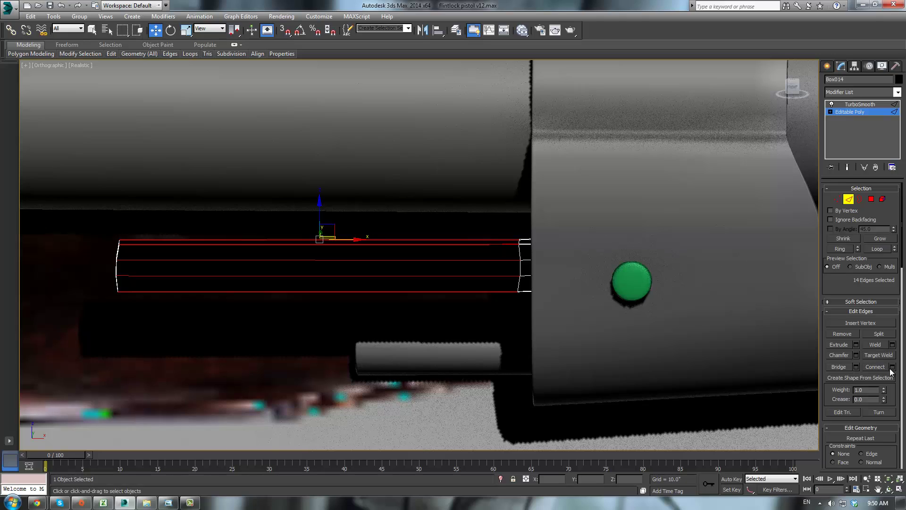
{"action": "left_click", "coordinate": [891, 367]}
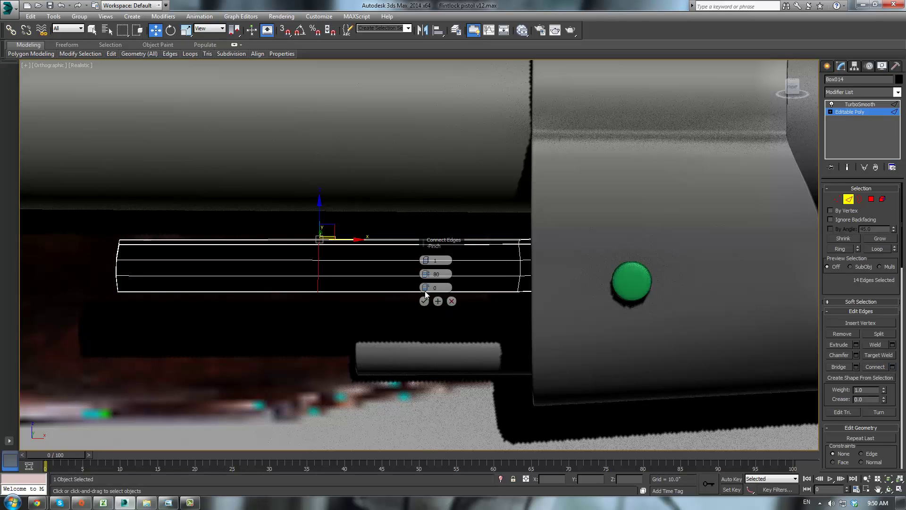
{"action": "left_click_drag", "start_coordinate": [425, 287], "coordinate": [471, 233]}
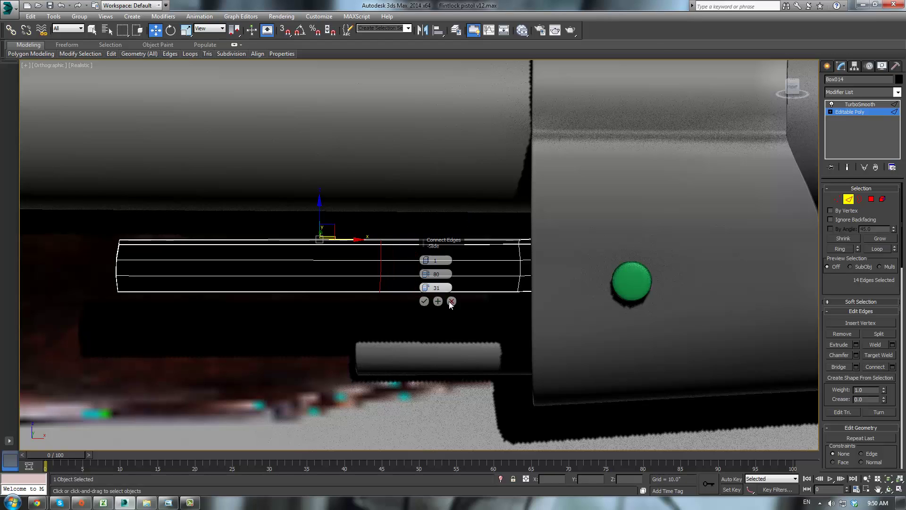
{"action": "left_click", "coordinate": [424, 300]}
- Bevel the three front polygons between the two edge loops near the barrel band outward and return to the TurboSmooth level
{"action": "key", "text": "4"}
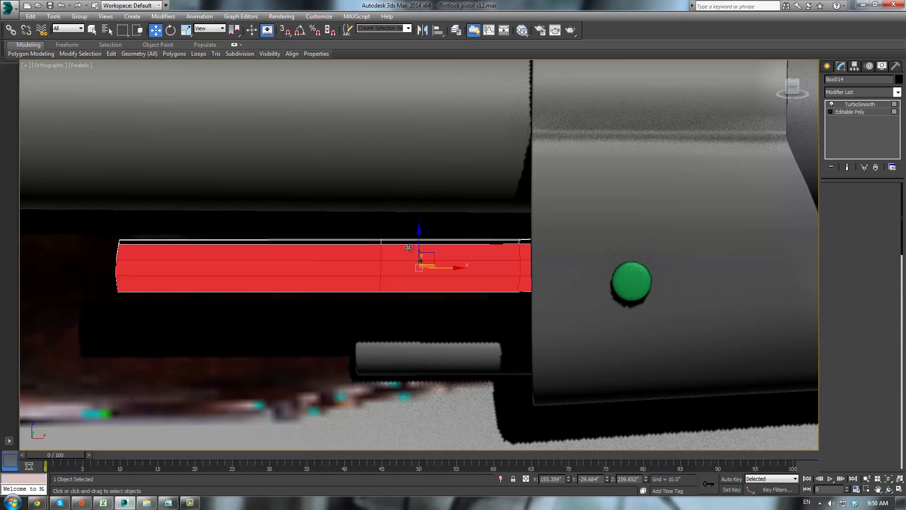
{"action": "left_click", "coordinate": [477, 253]}
{"action": "left_click", "coordinate": [488, 270], "text": "ctrl"}
{"action": "left_click", "coordinate": [489, 281], "text": "ctrl"}
{"action": "middle_click_drag", "start_coordinate": [498, 268], "coordinate": [528, 291], "text": "alt"}
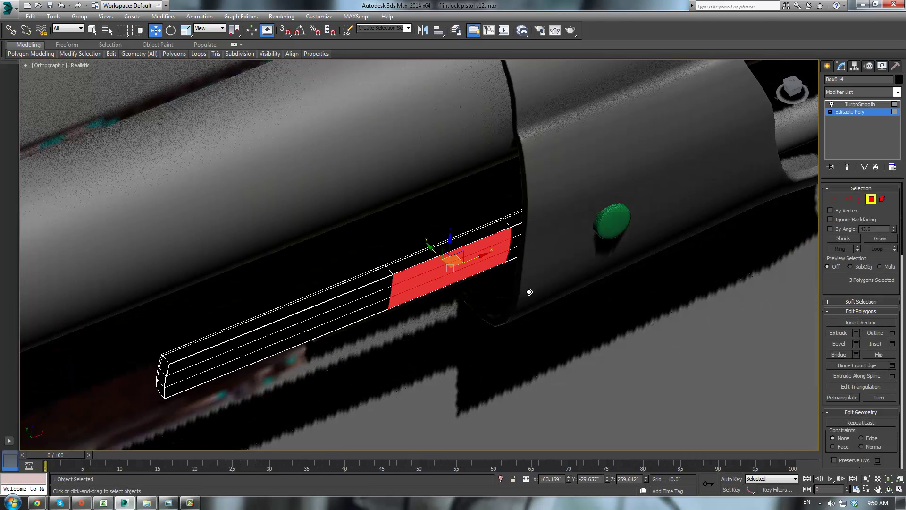
{"action": "left_click", "coordinate": [838, 344]}
{"action": "mouse_move", "coordinate": [456, 263]}
{"action": "left_mouse_down"}
{"action": "mouse_move", "coordinate": [466, 255]}
{"action": "mouse_move", "coordinate": [460, 266]}
{"action": "left_mouse_up"}
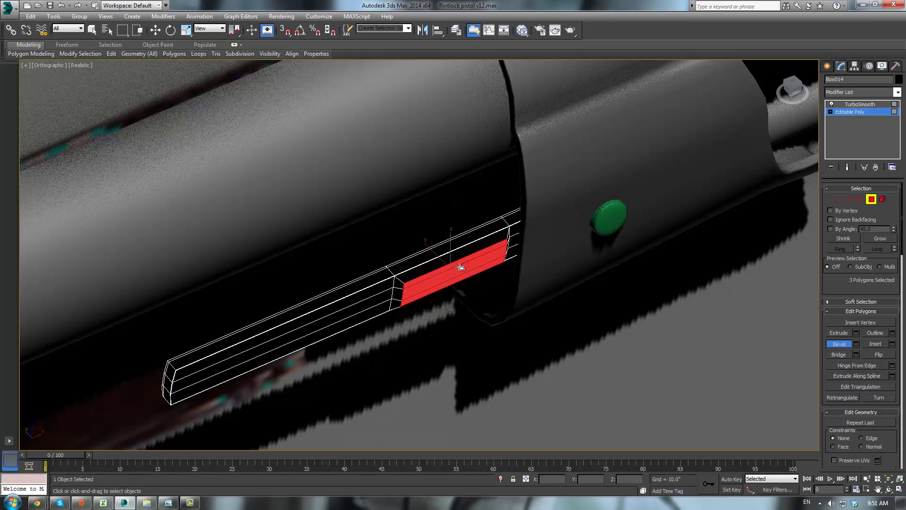
{"action": "left_click", "coordinate": [460, 267]}
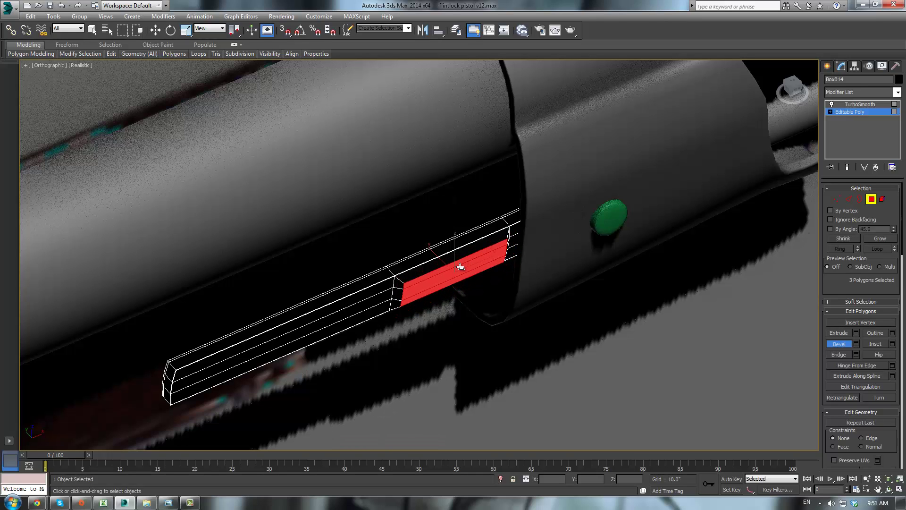
{"action": "left_click", "coordinate": [857, 110]}
{"action": "left_click", "coordinate": [859, 106]}
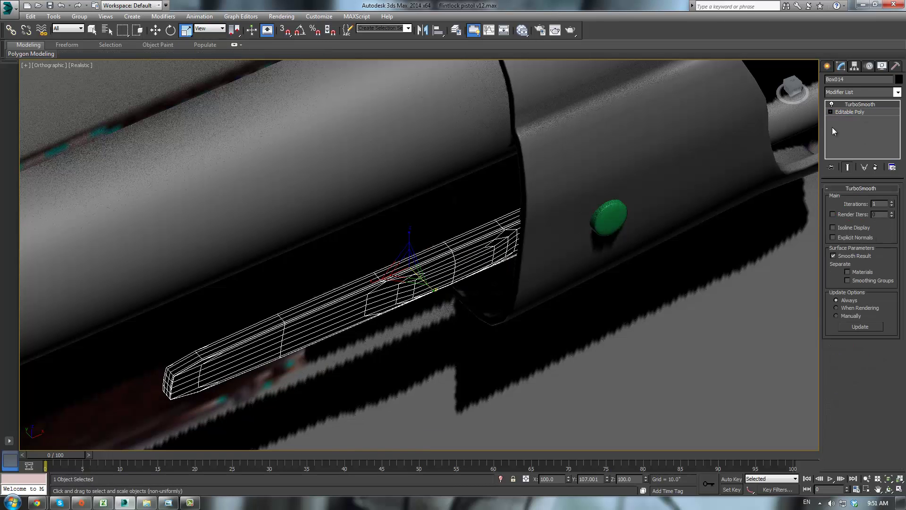
- Connect the bar's lengthwise edges with one supporting edge loop slid close to the free tip, and return to the TurboSmooth level
{"action": "middle_click_drag", "start_coordinate": [633, 338], "coordinate": [439, 301], "text": "alt"}
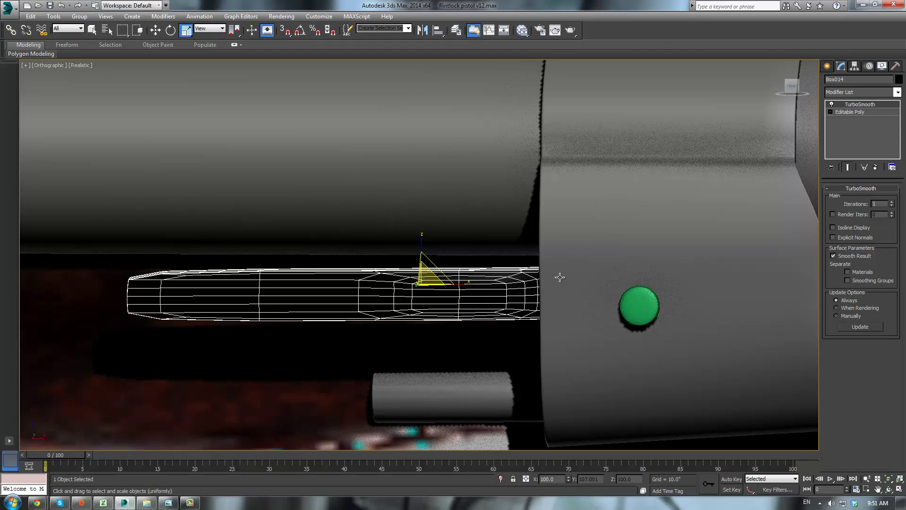
{"action": "left_click", "coordinate": [856, 113]}
{"action": "left_click", "coordinate": [848, 199]}
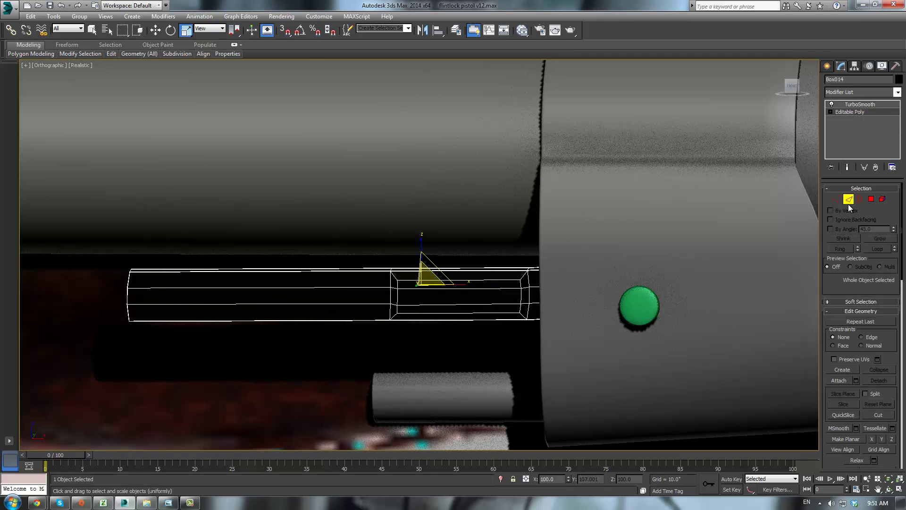
{"action": "left_click", "coordinate": [892, 367]}
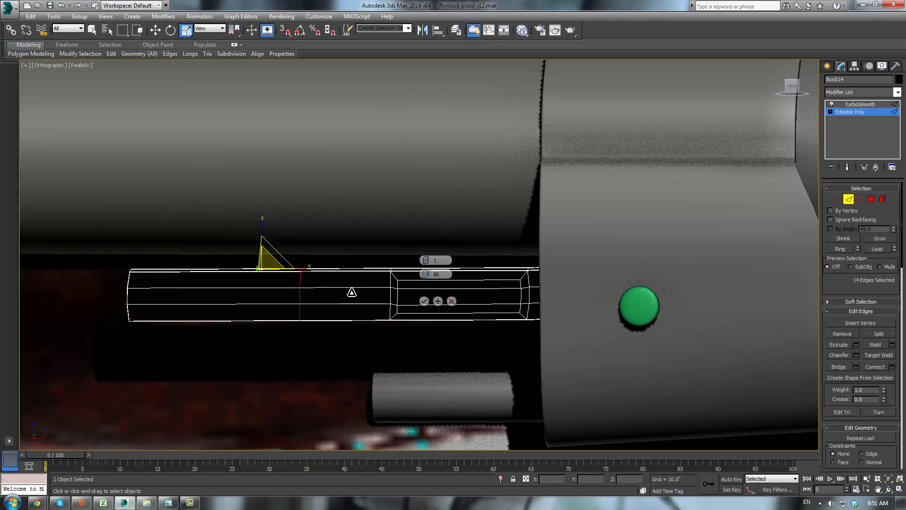
{"action": "left_click_drag", "start_coordinate": [427, 287], "coordinate": [427, 287]}
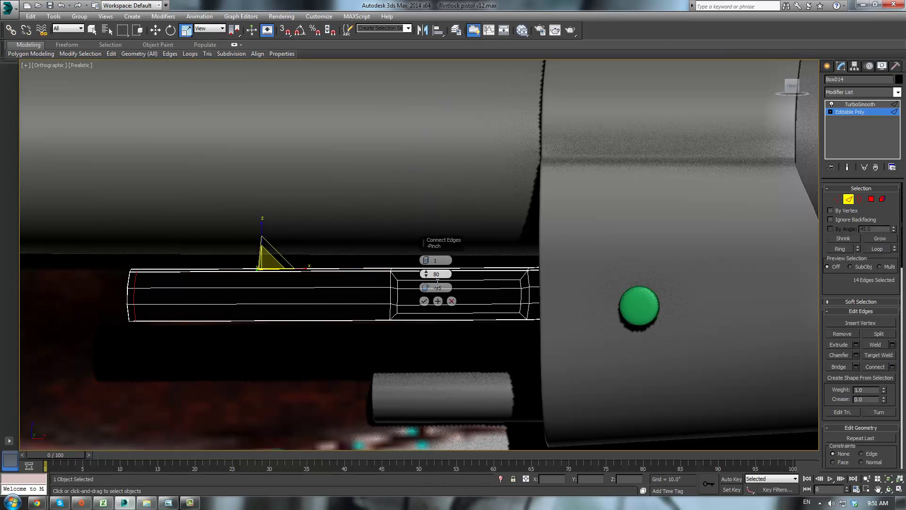
{"action": "left_click", "coordinate": [425, 301]}
{"action": "left_click", "coordinate": [859, 104]}
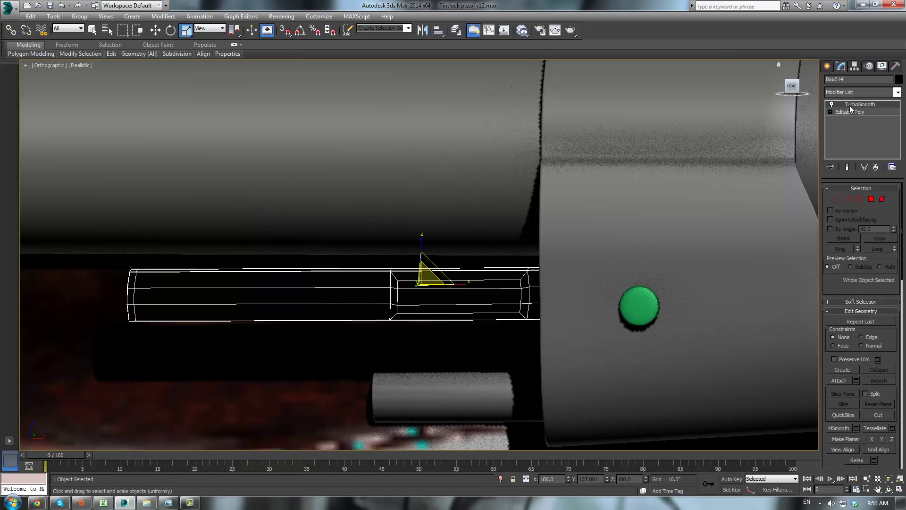
- Unhide the wooden stock around the bar
{"action": "left_click", "coordinate": [416, 104]}
{"action": "scroll", "coordinate": [435, 94], "scroll_direction": "down", "scroll_amount": 3}
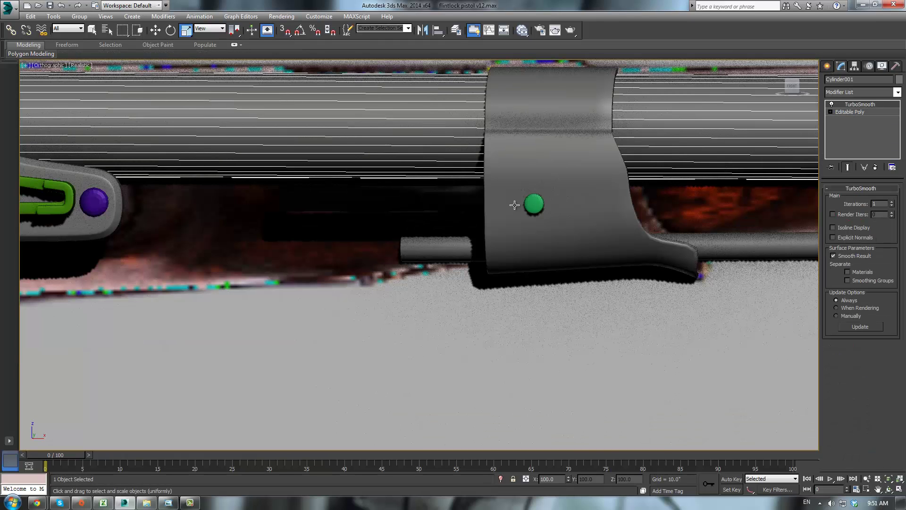
{"action": "right_click", "coordinate": [570, 351]}
{"action": "left_click", "coordinate": [595, 310]}
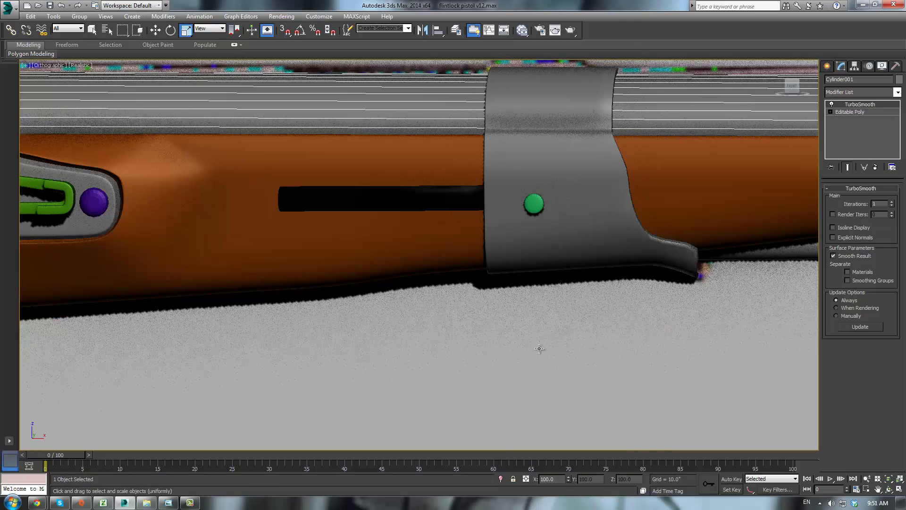
{"action": "left_click", "coordinate": [538, 348]}
- Reselect the bar and pick its raised front face beside the barrel band at the Editable Poly polygon level
{"action": "middle_click_drag", "start_coordinate": [495, 253], "coordinate": [536, 255], "text": "alt"}
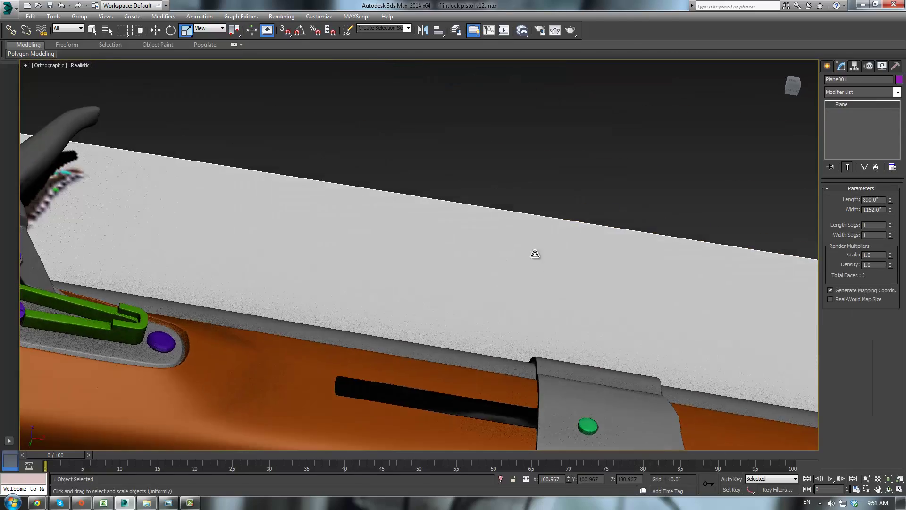
{"action": "scroll", "coordinate": [536, 255], "scroll_direction": "up", "scroll_amount": 4}
{"action": "middle_click_drag", "start_coordinate": [577, 328], "coordinate": [574, 102]}
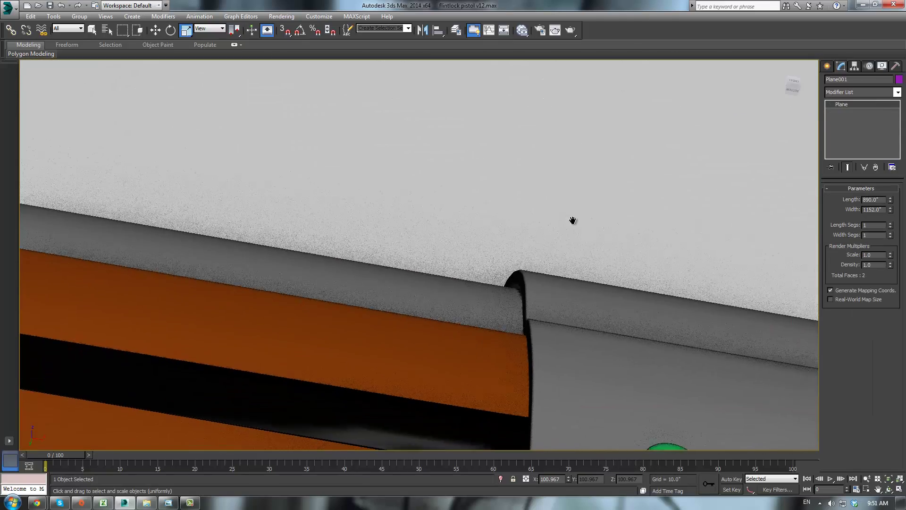
{"action": "middle_click_drag", "start_coordinate": [572, 221], "coordinate": [510, 202]}
{"action": "left_click", "coordinate": [457, 316]}
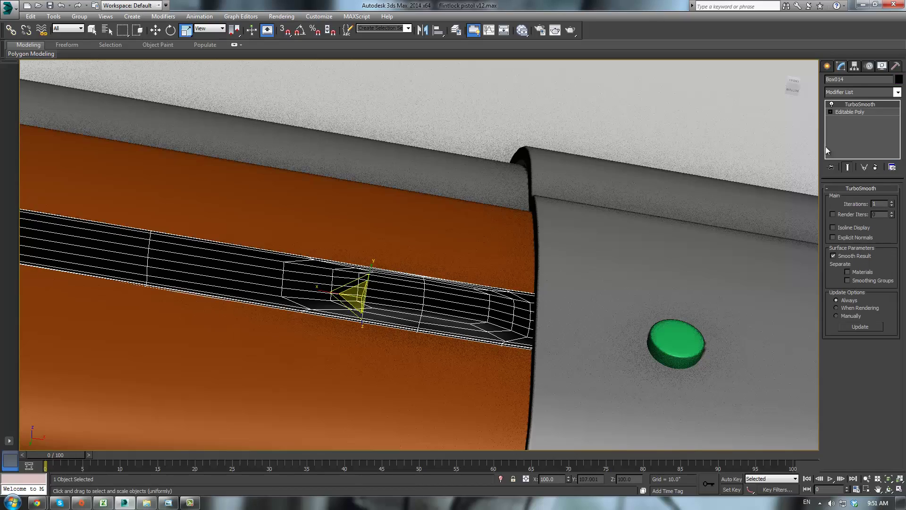
{"action": "left_click", "coordinate": [854, 112]}
{"action": "middle_click_drag", "start_coordinate": [602, 253], "coordinate": [607, 323], "text": "alt"}
{"action": "left_click", "coordinate": [873, 199]}
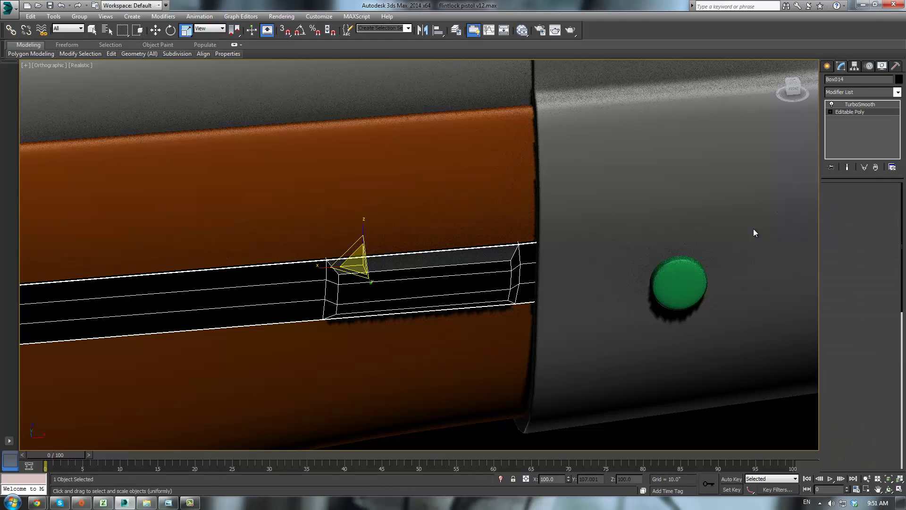
{"action": "left_click", "coordinate": [427, 288]}
- Move the vertices at the band-side end of the bar's raised section about 2.7" along X toward the barrel band
{"action": "key", "text": "w"}
{"action": "middle_click_drag", "start_coordinate": [431, 297], "coordinate": [502, 282], "text": "alt"}
{"action": "key", "text": "1"}
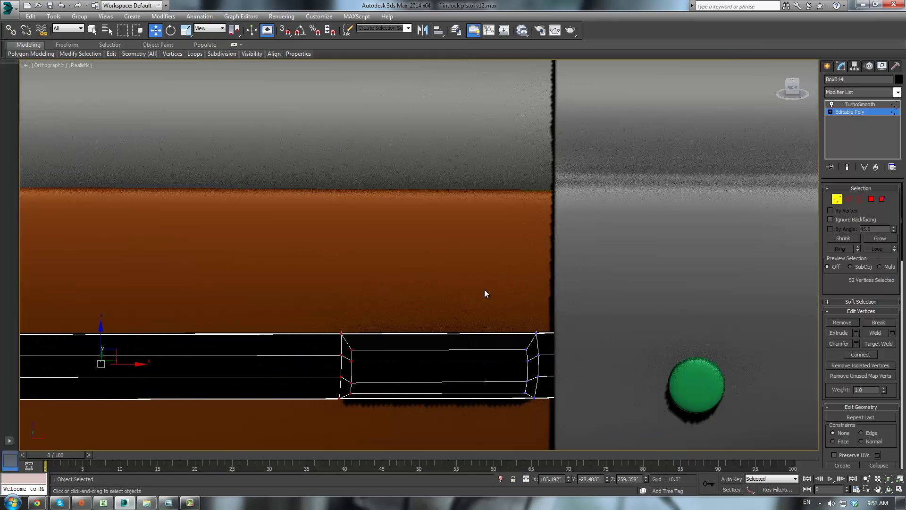
{"action": "key", "text": "p"}
{"action": "scroll", "coordinate": [491, 306], "scroll_direction": "up", "scroll_amount": 1}
{"action": "left_click_drag", "start_coordinate": [438, 243], "coordinate": [505, 307]}
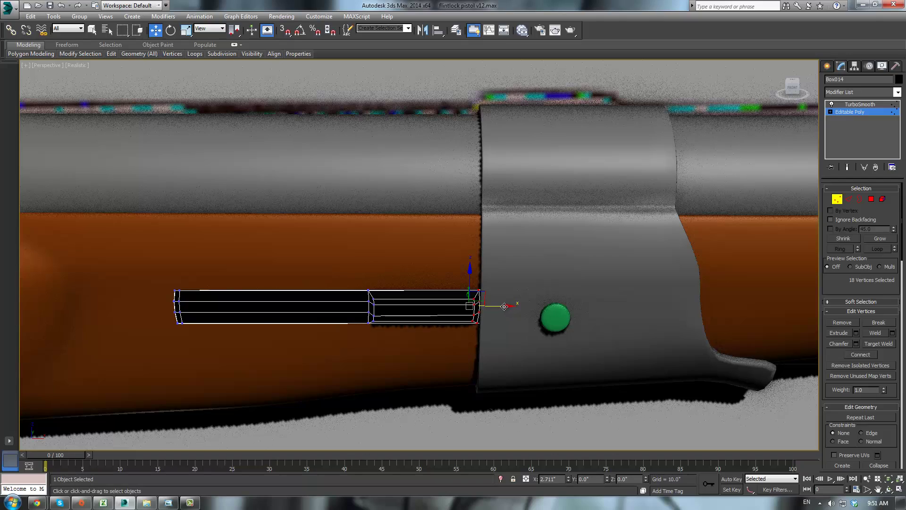
- Connect the lengthwise edges of the bar's raised section with edge loops pinched to 89 near both ends, slide 0, and return to TurboSmooth
{"action": "middle_click_drag", "start_coordinate": [448, 257], "coordinate": [515, 267], "text": "alt"}
{"action": "left_click", "coordinate": [849, 198]}
{"action": "left_click_drag", "start_coordinate": [423, 250], "coordinate": [487, 377]}
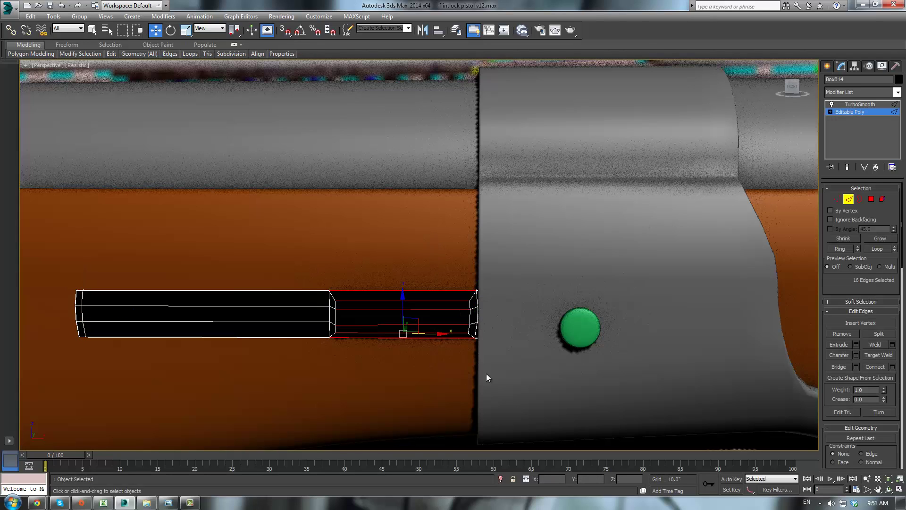
{"action": "left_click", "coordinate": [892, 366]}
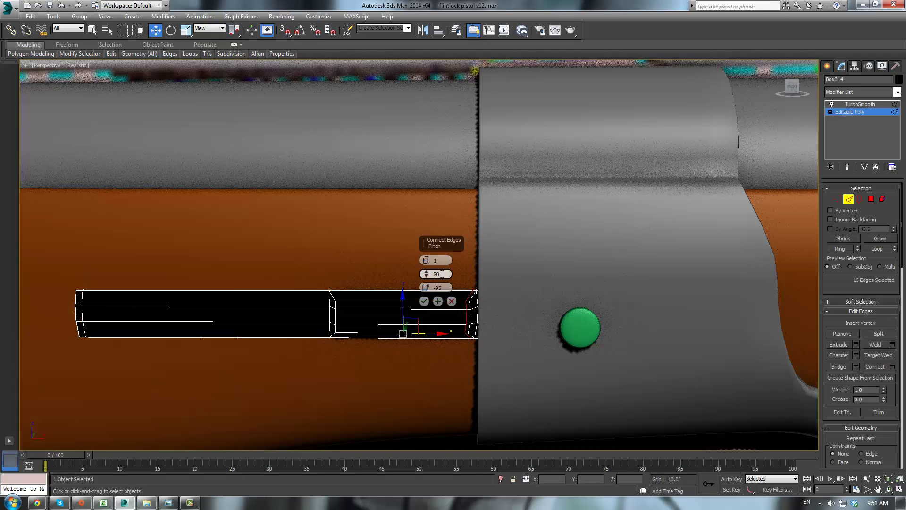
{"action": "right_click", "coordinate": [425, 288]}
{"action": "mouse_move", "coordinate": [426, 275]}
{"action": "left_mouse_down"}
{"action": "mouse_move", "coordinate": [424, 254]}
{"action": "mouse_move", "coordinate": [424, 265]}
{"action": "left_mouse_up"}
{"action": "left_click", "coordinate": [424, 301]}
{"action": "left_click", "coordinate": [865, 112]}
{"action": "left_click", "coordinate": [862, 105]}
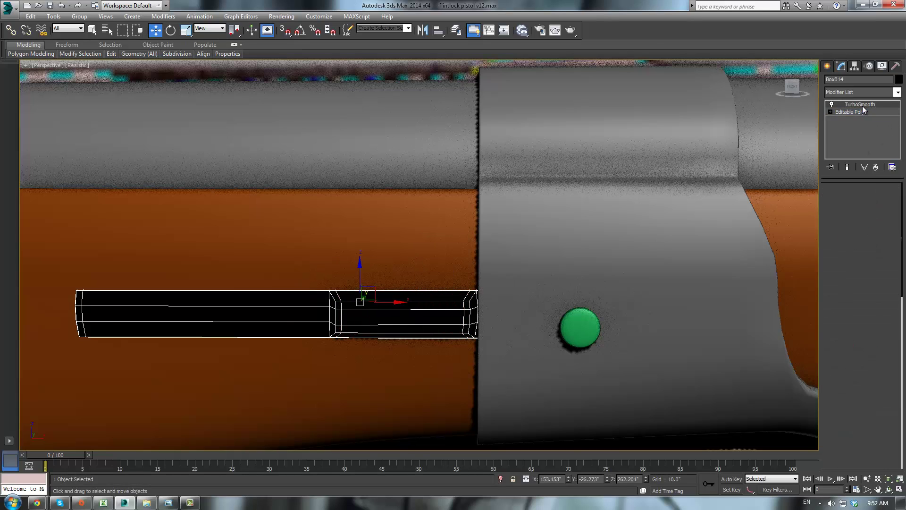
- Connect the lengthwise edges of the bar's long flat section with one edge loop slid toward the free tip
{"action": "left_click", "coordinate": [549, 217]}
{"action": "mouse_move", "coordinate": [548, 216]}
{"action": "middle_mouse_down", "text": "alt"}
{"action": "mouse_move", "coordinate": [558, 202]}
{"action": "mouse_move", "coordinate": [564, 220]}
{"action": "middle_mouse_up", "text": "alt"}
{"action": "mouse_move", "coordinate": [443, 226]}
{"action": "middle_mouse_down"}
{"action": "mouse_move", "coordinate": [628, 181]}
{"action": "mouse_move", "coordinate": [599, 189]}
{"action": "middle_mouse_up"}
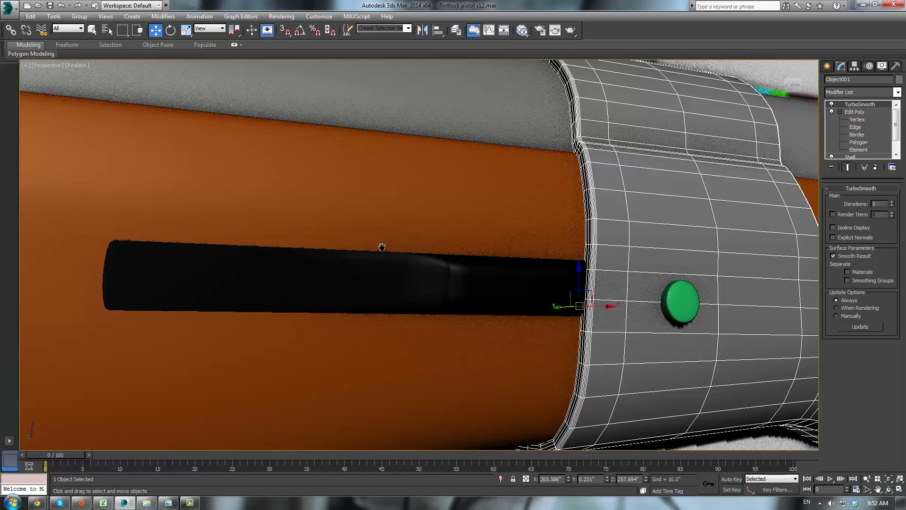
{"action": "mouse_move", "coordinate": [383, 247]}
{"action": "middle_mouse_down"}
{"action": "mouse_move", "coordinate": [534, 194]}
{"action": "mouse_move", "coordinate": [611, 289]}
{"action": "mouse_move", "coordinate": [532, 189]}
{"action": "mouse_move", "coordinate": [599, 271]}
{"action": "middle_mouse_up"}
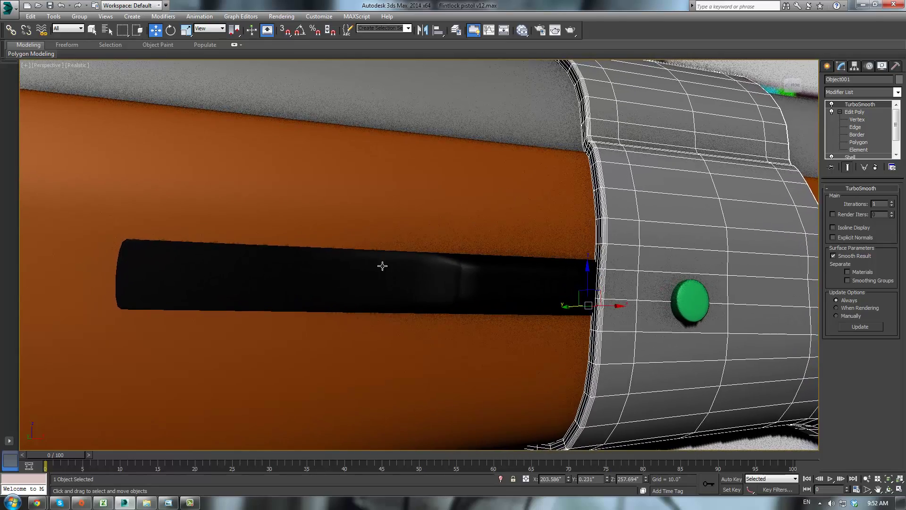
{"action": "left_click", "coordinate": [382, 265]}
{"action": "key", "text": "z"}
{"action": "middle_click_drag", "start_coordinate": [382, 265], "coordinate": [600, 237], "text": "alt"}
{"action": "left_click", "coordinate": [849, 112]}
{"action": "scroll", "coordinate": [600, 237], "scroll_direction": "up", "scroll_amount": 3}
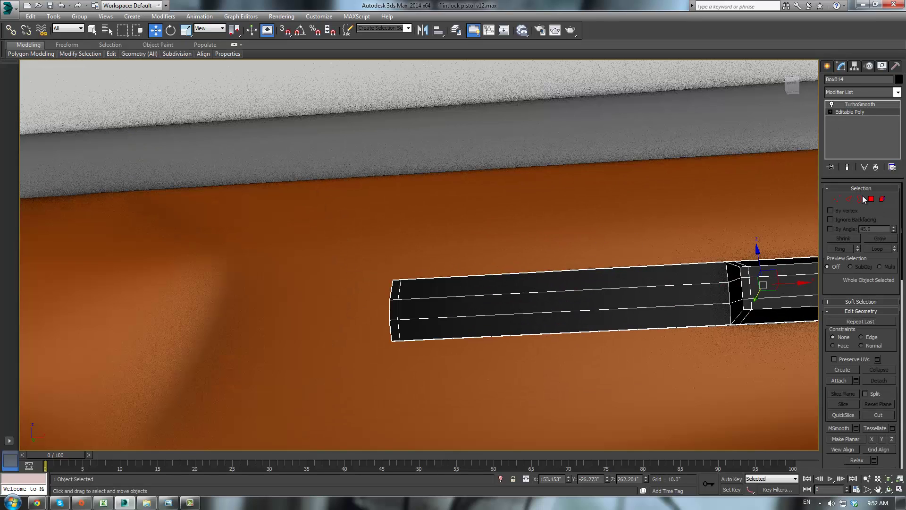
{"action": "left_click", "coordinate": [848, 199]}
{"action": "left_click_drag", "start_coordinate": [558, 202], "coordinate": [569, 405]}
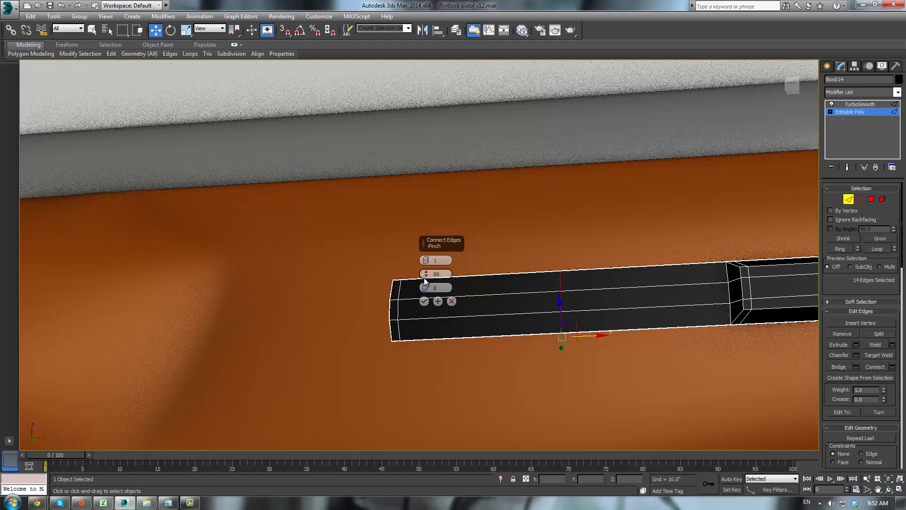
{"action": "left_click_drag", "start_coordinate": [428, 148], "coordinate": [431, 247]}
{"action": "left_click", "coordinate": [424, 302]}
- Bevel the middle front face beside the bar's free tip outward into a narrowing stud, and return to the TurboSmooth level
{"action": "left_click", "coordinate": [870, 202]}
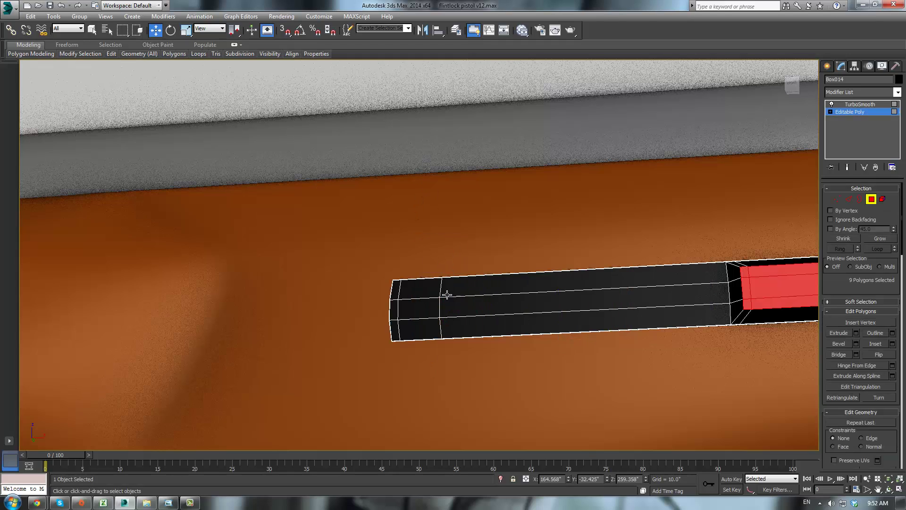
{"action": "left_click", "coordinate": [581, 302]}
{"action": "left_click", "coordinate": [418, 309]}
{"action": "key", "text": "r"}
{"action": "middle_click_drag", "start_coordinate": [455, 288], "coordinate": [418, 354], "text": "alt"}
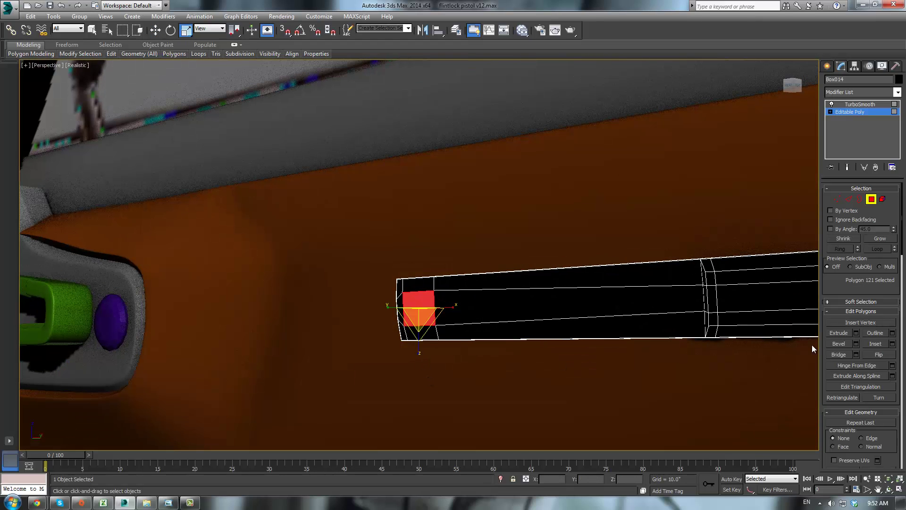
{"action": "left_click", "coordinate": [831, 344]}
{"action": "mouse_move", "coordinate": [419, 304]}
{"action": "left_mouse_down"}
{"action": "mouse_move", "coordinate": [416, 295]}
{"action": "mouse_move", "coordinate": [414, 307]}
{"action": "left_mouse_up"}
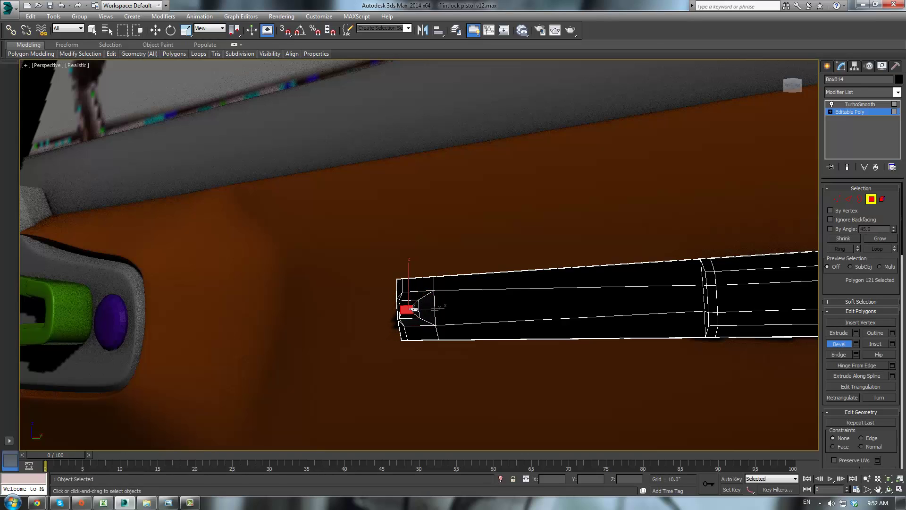
{"action": "left_click", "coordinate": [414, 308]}
{"action": "left_click", "coordinate": [853, 114]}
{"action": "left_click", "coordinate": [853, 104]}
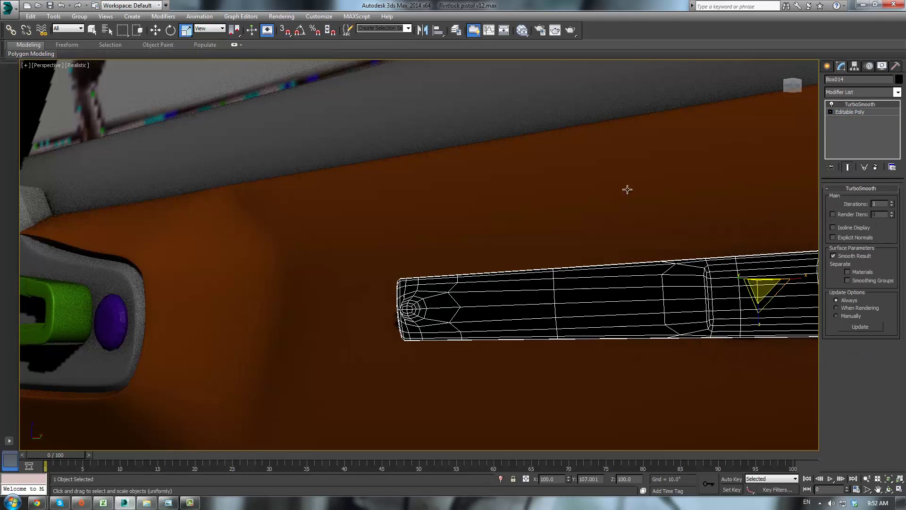
- Flatten the beveled stud by moving its eight outer vertices along Y toward the bar, return to TurboSmooth and deselect the bar
{"action": "left_click", "coordinate": [627, 188]}
{"action": "middle_click_drag", "start_coordinate": [548, 227], "coordinate": [472, 261], "text": "alt"}
{"action": "left_click", "coordinate": [609, 303]}
{"action": "left_click", "coordinate": [845, 113]}
{"action": "left_click", "coordinate": [846, 113]}
{"action": "key", "text": "1"}
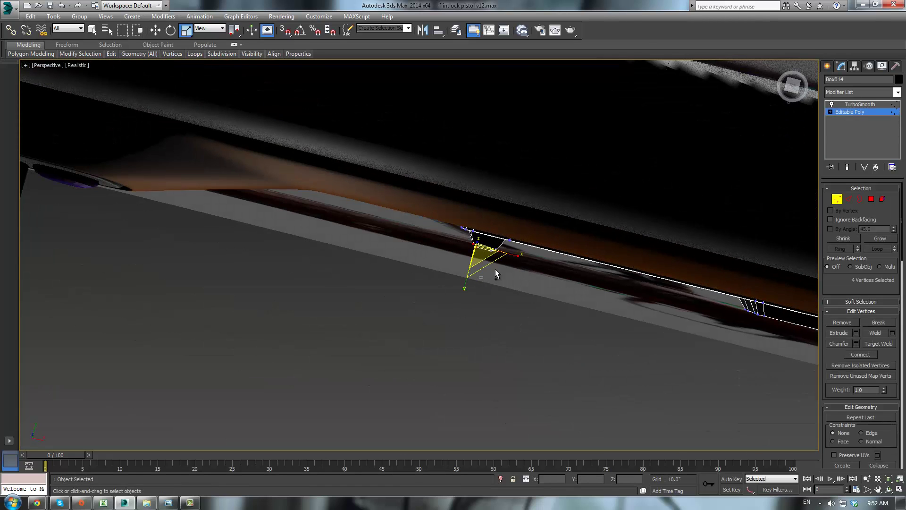
{"action": "left_click_drag", "start_coordinate": [502, 247], "coordinate": [494, 210], "text": "ctrl"}
{"action": "key", "text": "w"}
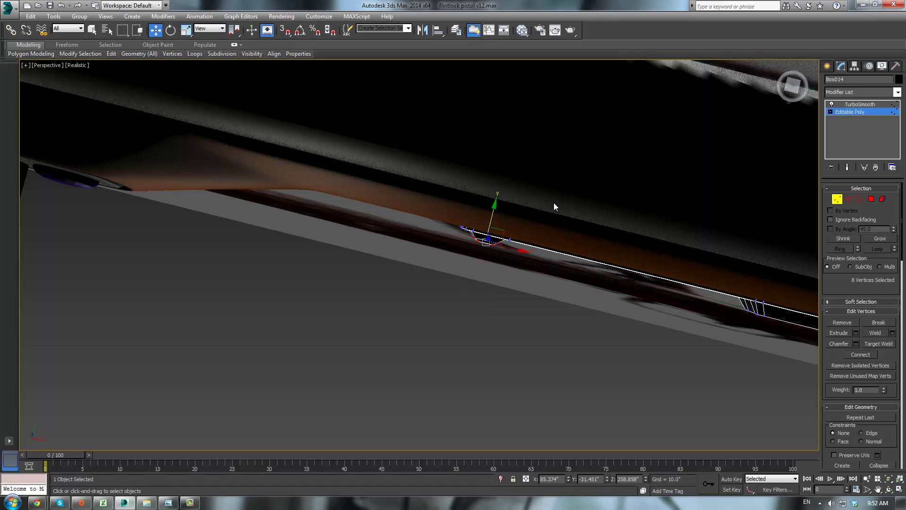
{"action": "left_click", "coordinate": [859, 112]}
{"action": "left_click", "coordinate": [861, 106]}
{"action": "left_click", "coordinate": [508, 307]}
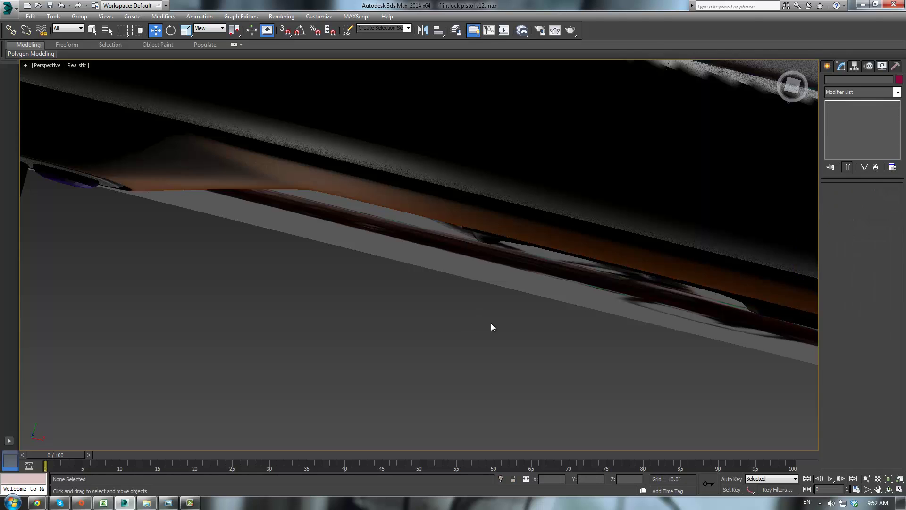
- Change the bar's object color to gray and deselect it
{"action": "middle_click_drag", "start_coordinate": [490, 322], "coordinate": [605, 250], "text": "alt"}
{"action": "scroll", "coordinate": [606, 251], "scroll_direction": "down", "scroll_amount": 4}
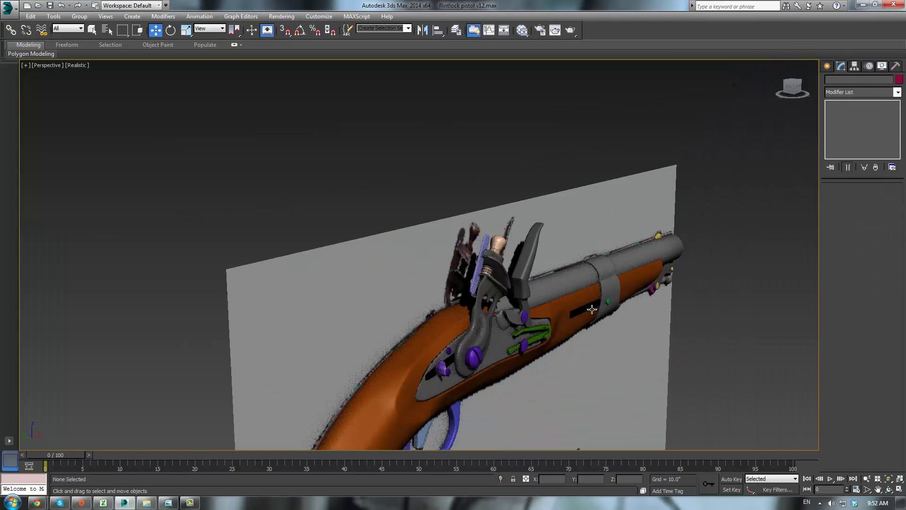
{"action": "left_click", "coordinate": [592, 309]}
{"action": "left_click", "coordinate": [898, 82]}
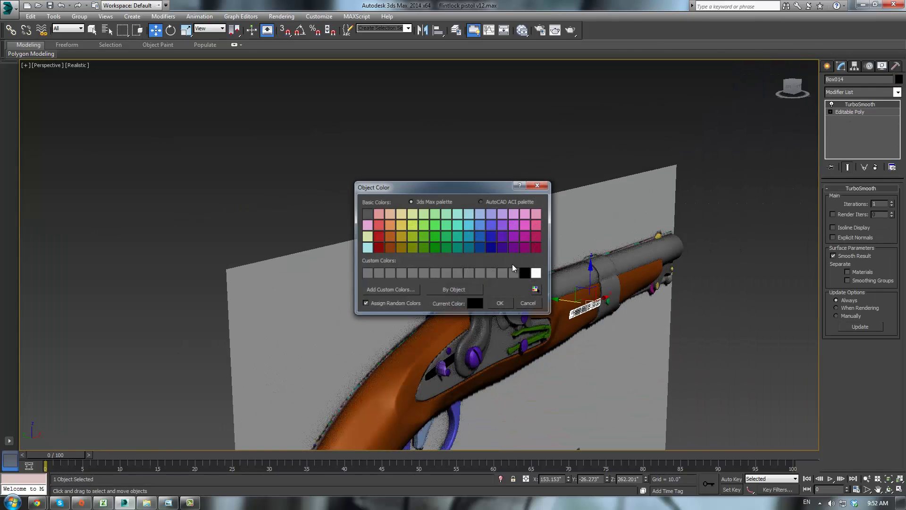
{"action": "left_click", "coordinate": [500, 304]}
{"action": "left_click", "coordinate": [726, 329]}
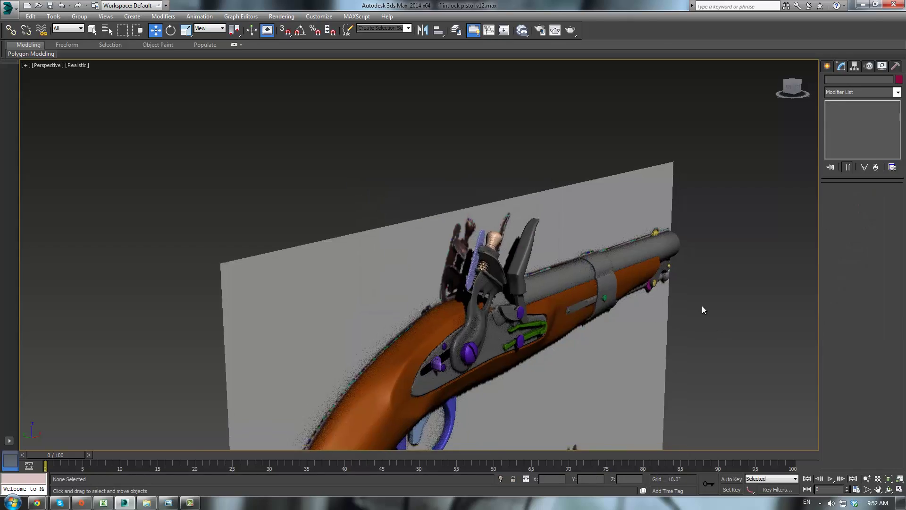
- In the Front view, scale the vertices of the stud's base outline along Y so the base spans most of the bar's width
{"action": "scroll", "coordinate": [656, 280], "scroll_direction": "up", "scroll_amount": 10}
{"action": "middle_click_drag", "start_coordinate": [660, 276], "coordinate": [580, 283], "text": "alt"}
{"action": "scroll", "coordinate": [508, 311], "scroll_direction": "up", "scroll_amount": 5}
{"action": "left_click", "coordinate": [486, 349]}
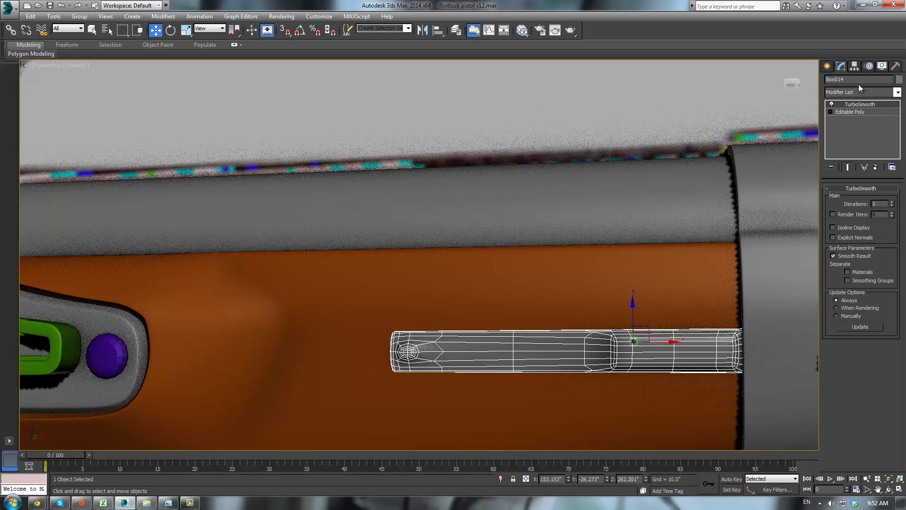
{"action": "left_click", "coordinate": [846, 114]}
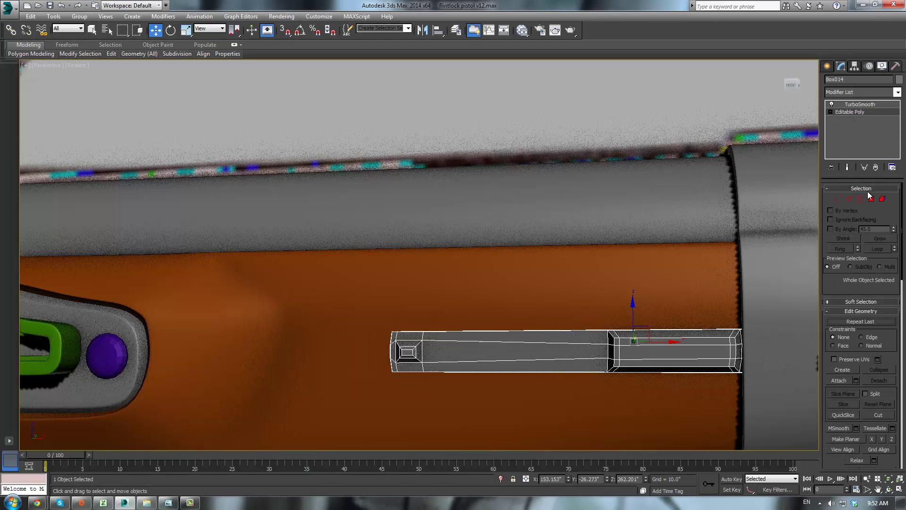
{"action": "left_click", "coordinate": [837, 199]}
{"action": "middle_click_drag", "start_coordinate": [439, 332], "coordinate": [468, 321]}
{"action": "key", "text": "d"}
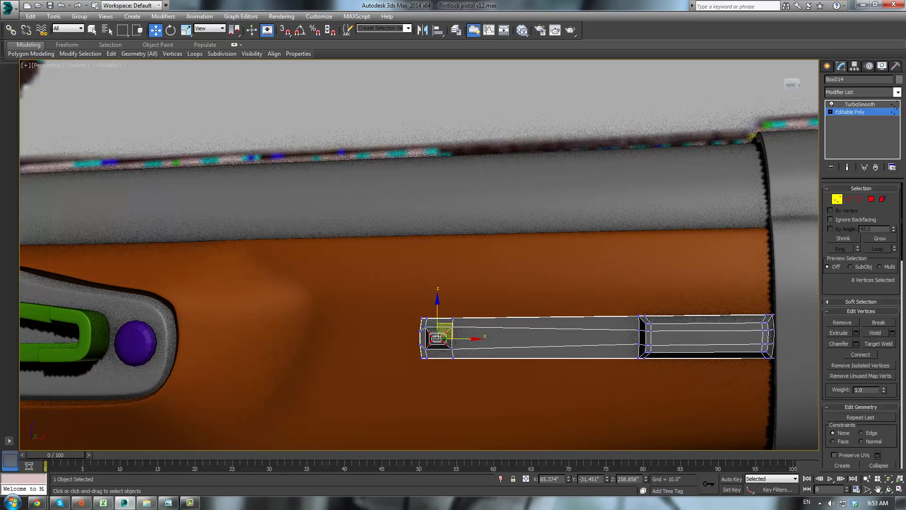
{"action": "key", "text": "f"}
{"action": "scroll", "coordinate": [421, 324], "scroll_direction": "down", "scroll_amount": 8}
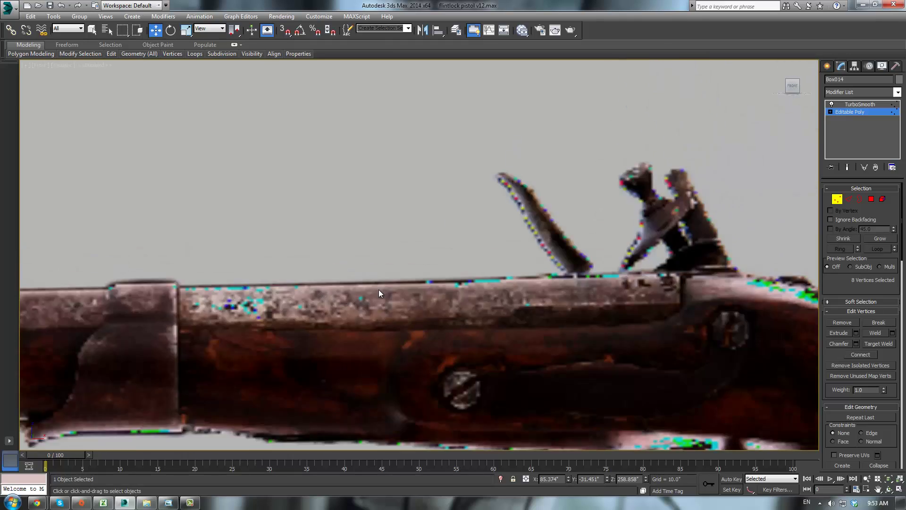
{"action": "key", "text": "z"}
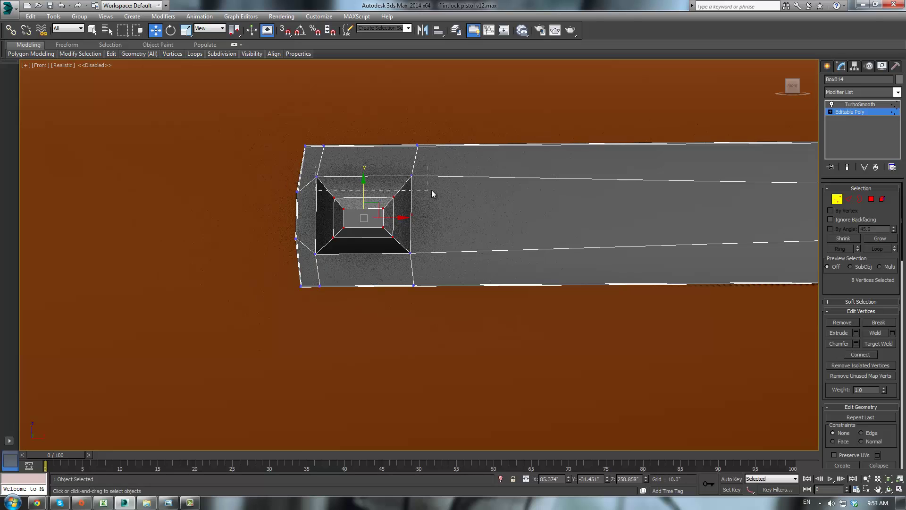
{"action": "left_click_drag", "start_coordinate": [432, 194], "coordinate": [432, 194]}
{"action": "scroll", "coordinate": [387, 233], "scroll_direction": "up", "scroll_amount": 4}
{"action": "left_click_drag", "start_coordinate": [474, 314], "coordinate": [480, 315], "text": "ctrl"}
{"action": "scroll", "coordinate": [480, 315], "scroll_direction": "down", "scroll_amount": 3}
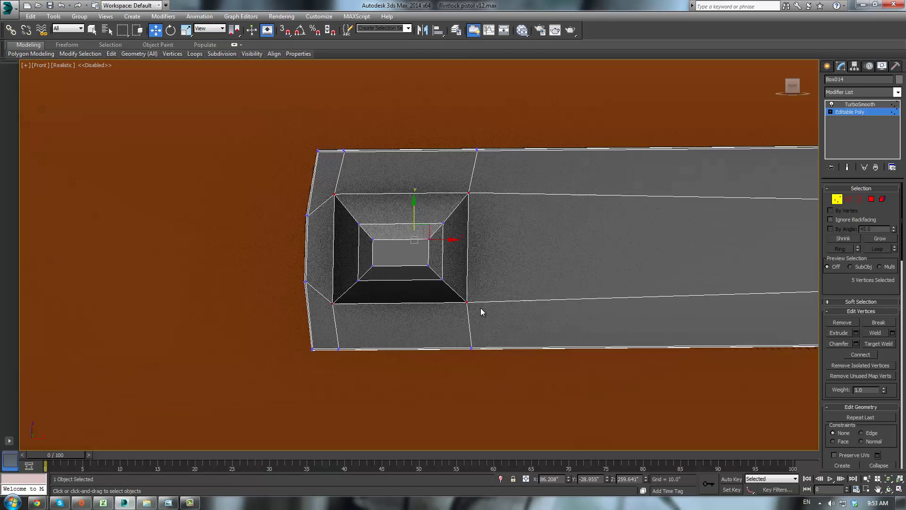
{"action": "key", "text": "r"}
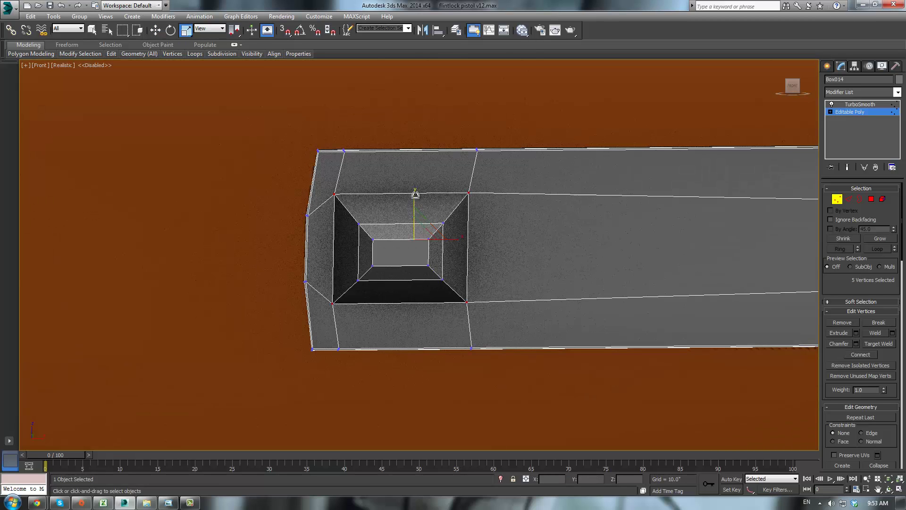
{"action": "left_click_drag", "start_coordinate": [418, 199], "coordinate": [418, 180]}
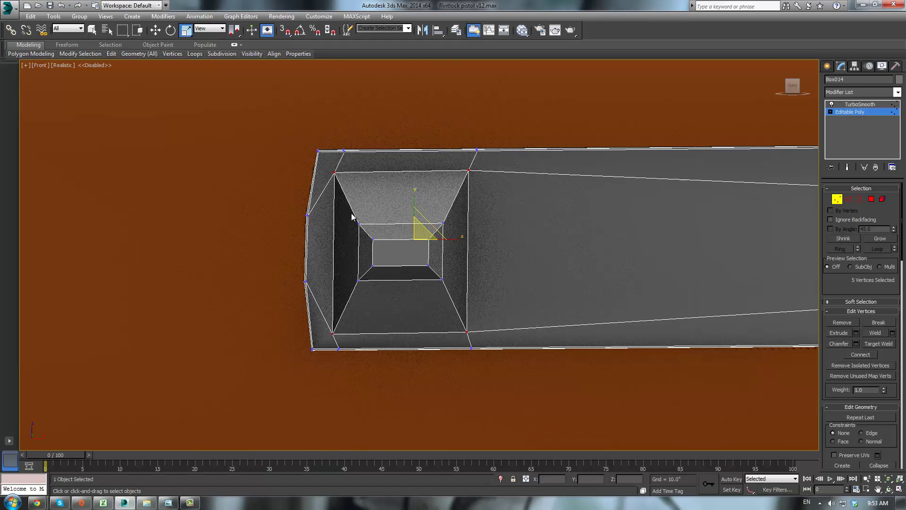
- Scale the stud's eight inner vertices up along Y to widen its top, and return to the TurboSmooth level
{"action": "left_click_drag", "start_coordinate": [427, 282], "coordinate": [459, 300]}
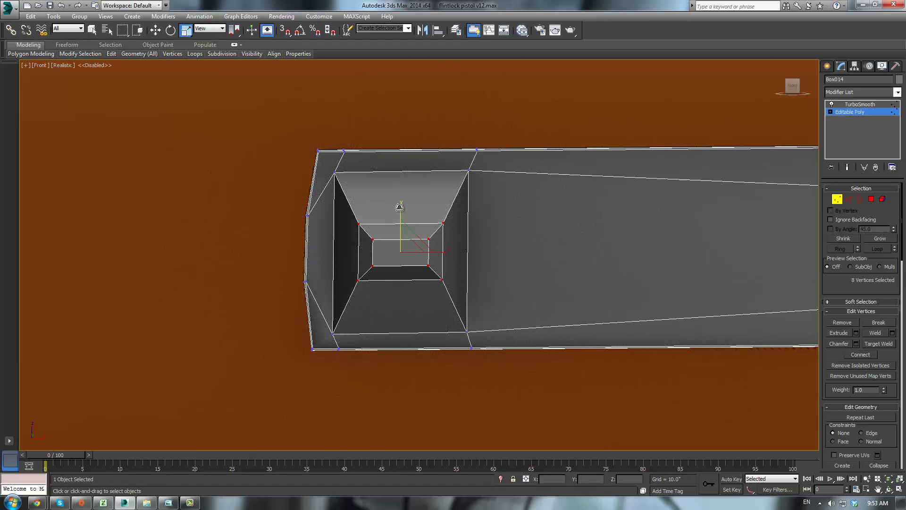
{"action": "left_click_drag", "start_coordinate": [397, 203], "coordinate": [398, 176]}
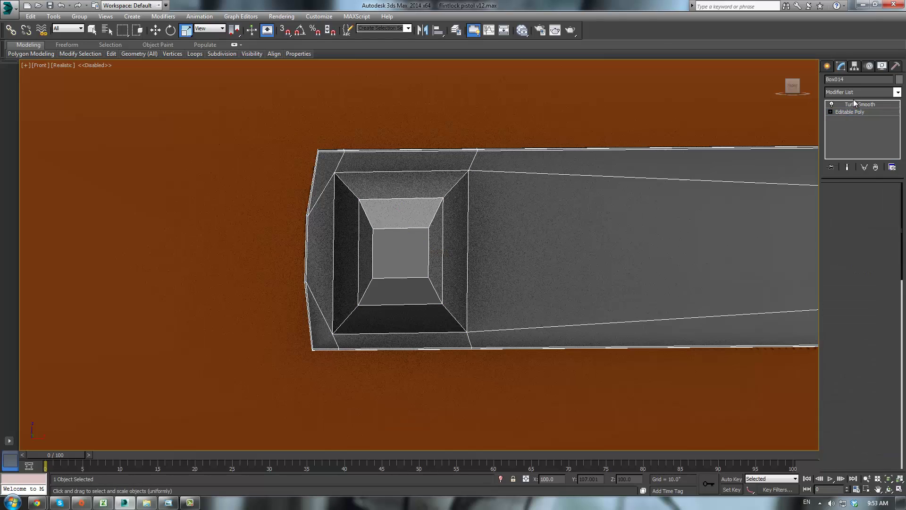
{"action": "left_click", "coordinate": [860, 103]}
{"action": "scroll", "coordinate": [624, 177], "scroll_direction": "down", "scroll_amount": 2}
{"action": "scroll", "coordinate": [624, 177], "scroll_direction": "down", "scroll_amount": 3}
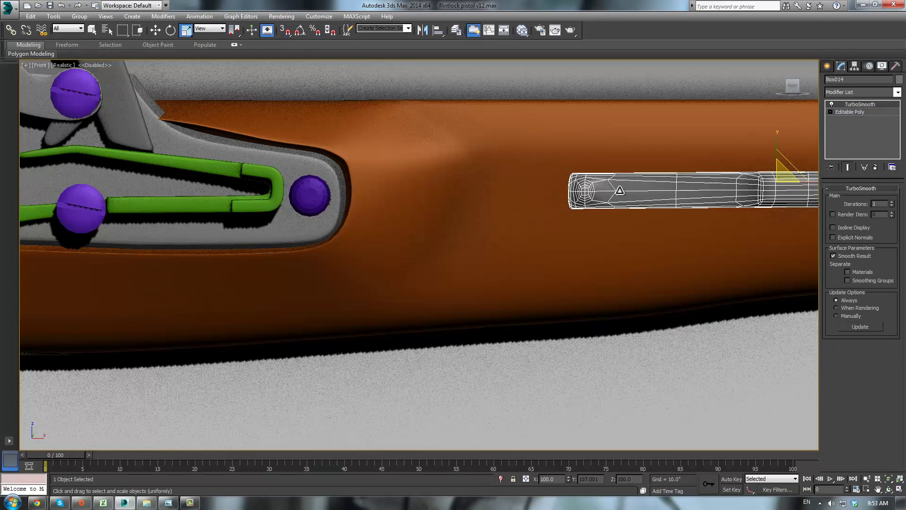
- Lengthen the stud by moving the 18 vertices on its band-facing side along X toward the barrel band, and return to TurboSmooth
{"action": "left_click", "coordinate": [860, 113]}
{"action": "left_click", "coordinate": [667, 354]}
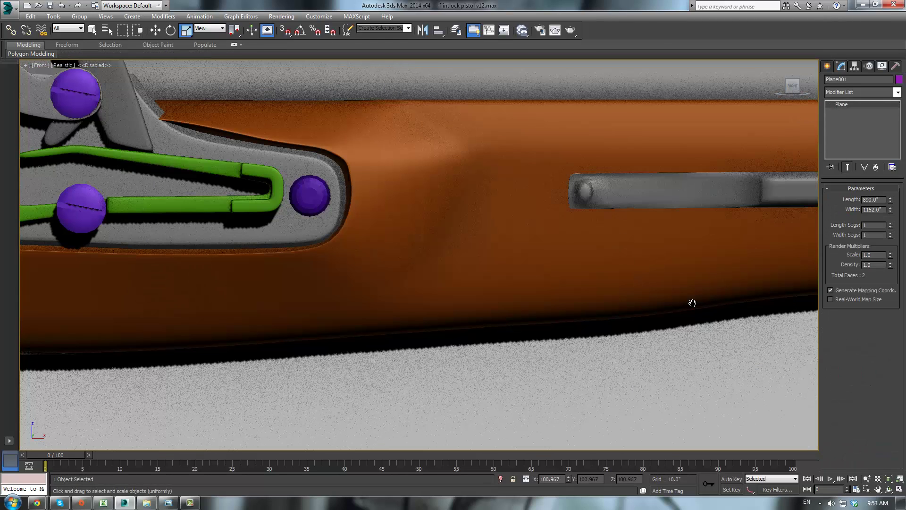
{"action": "scroll", "coordinate": [635, 278], "scroll_direction": "down", "scroll_amount": 2}
{"action": "middle_click_drag", "start_coordinate": [635, 277], "coordinate": [538, 311]}
{"action": "scroll", "coordinate": [538, 311], "scroll_direction": "up", "scroll_amount": 4}
{"action": "left_click", "coordinate": [507, 204]}
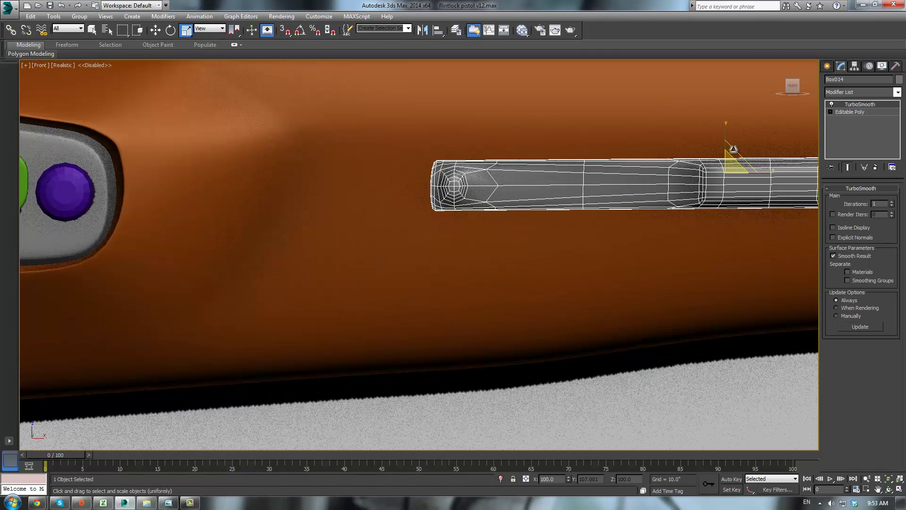
{"action": "left_click", "coordinate": [856, 109]}
{"action": "left_click", "coordinate": [837, 199]}
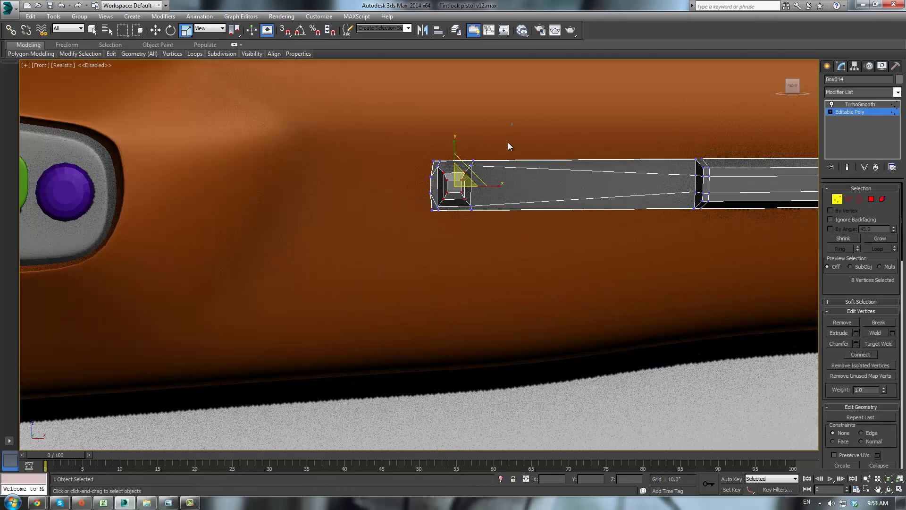
{"action": "left_click_drag", "start_coordinate": [512, 124], "coordinate": [459, 246]}
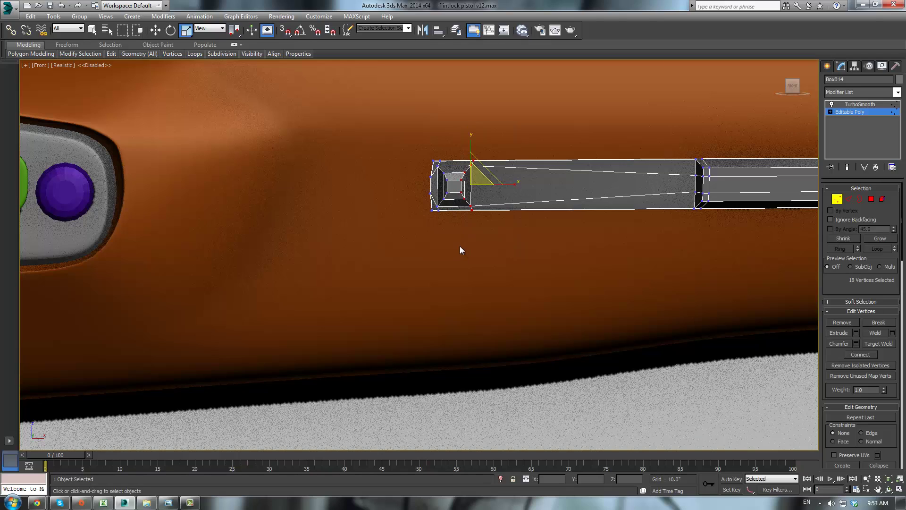
{"action": "key", "text": "w"}
{"action": "left_click_drag", "start_coordinate": [496, 184], "coordinate": [514, 183]}
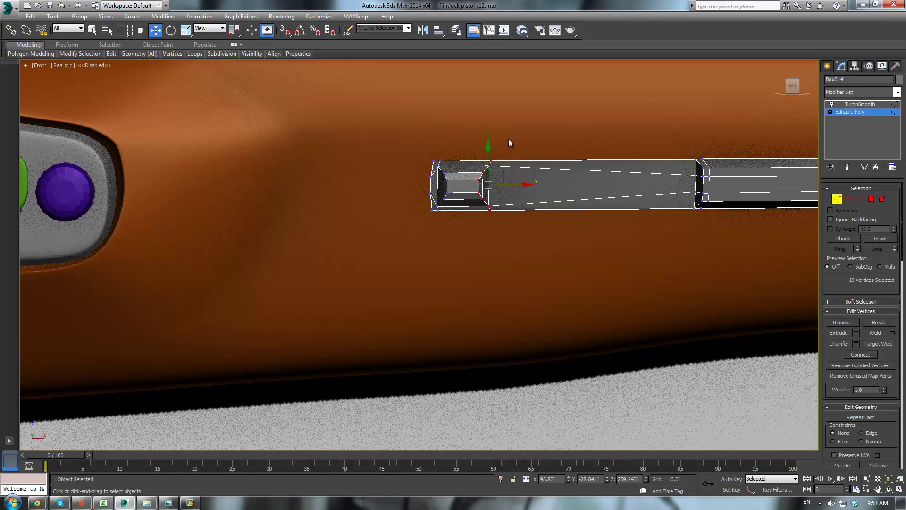
{"action": "left_click", "coordinate": [859, 104]}
- Switch to the perspective view and inspect the smoothed stud at the bar's free tip
{"action": "left_click", "coordinate": [645, 296]}
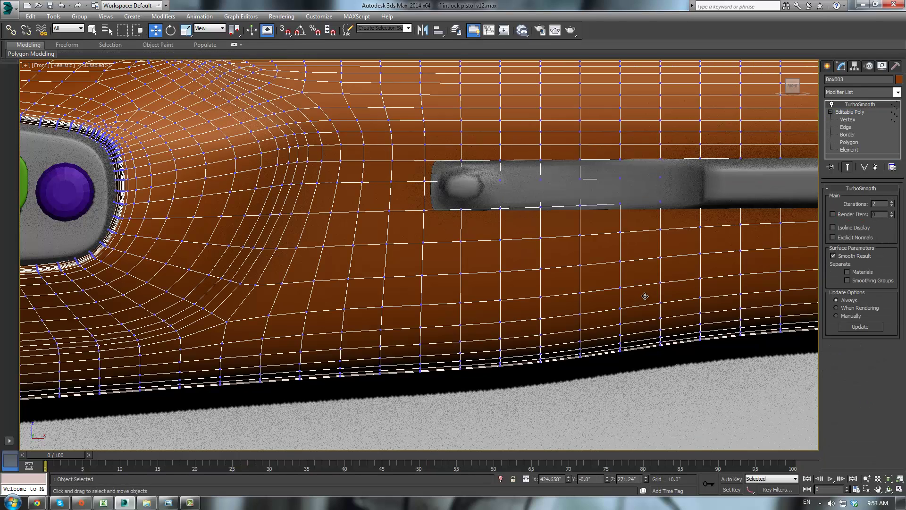
{"action": "scroll", "coordinate": [645, 296], "scroll_direction": "down", "scroll_amount": 3}
{"action": "scroll", "coordinate": [555, 243], "scroll_direction": "up", "scroll_amount": 3}
{"action": "middle_click_drag", "start_coordinate": [557, 242], "coordinate": [580, 210], "text": "alt"}
{"action": "key", "text": "p"}
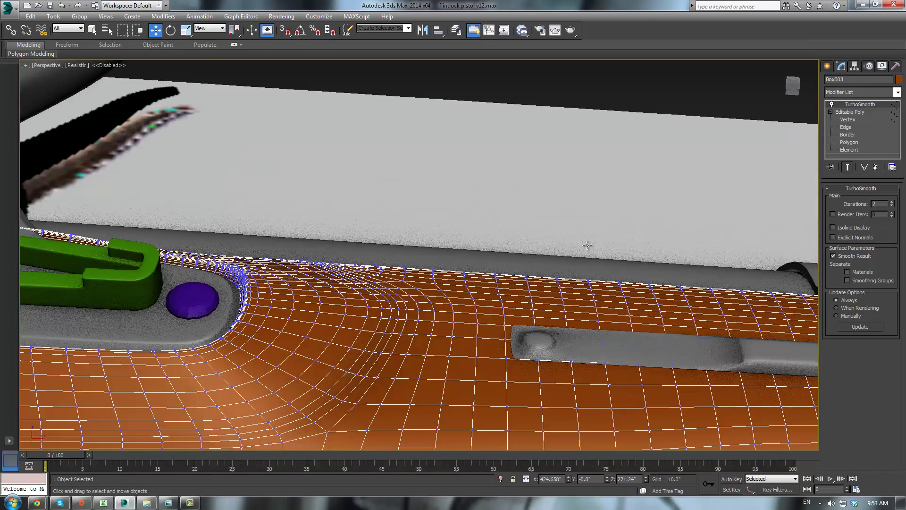
- Inspect the smoothed band spring from several angles, from the stud at its tip to the raised section beside the barrel band
{"action": "scroll", "coordinate": [604, 261], "scroll_direction": "up", "scroll_amount": 2}
{"action": "middle_click_drag", "start_coordinate": [605, 261], "coordinate": [590, 244], "text": "alt"}
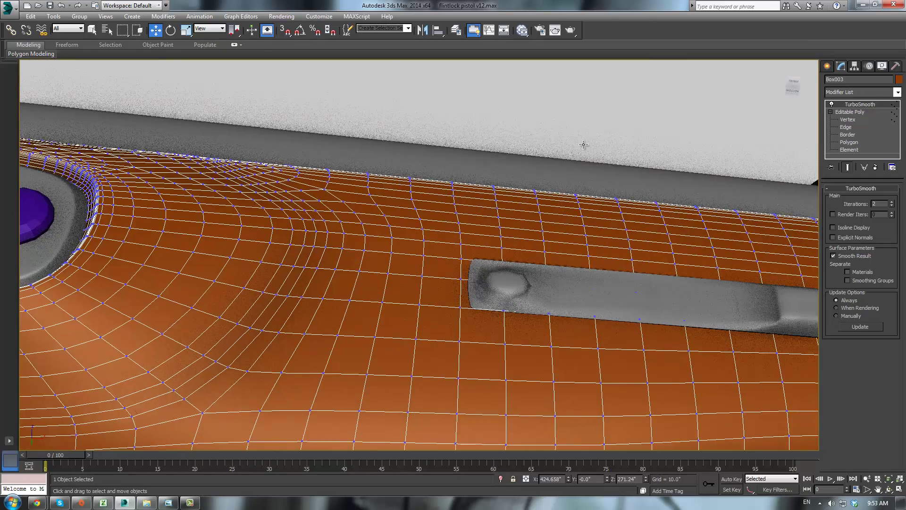
{"action": "left_click", "coordinate": [584, 146]}
{"action": "scroll", "coordinate": [584, 146], "scroll_direction": "down", "scroll_amount": 6}
{"action": "middle_click_drag", "start_coordinate": [584, 148], "coordinate": [623, 242], "text": "alt"}
{"action": "scroll", "coordinate": [663, 122], "scroll_direction": "up", "scroll_amount": 5}
{"action": "middle_click_drag", "start_coordinate": [664, 121], "coordinate": [621, 264]}
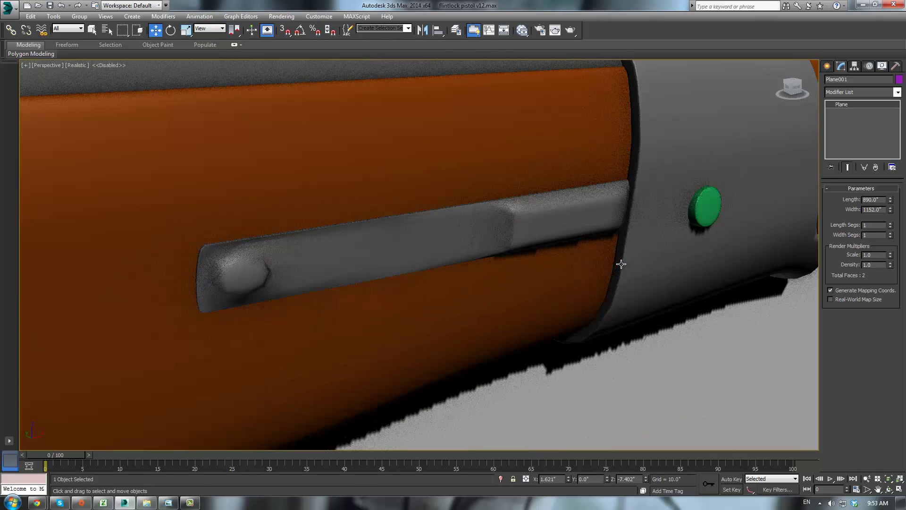
{"action": "mouse_move", "coordinate": [526, 226]}
{"action": "middle_mouse_down", "text": "alt"}
{"action": "mouse_move", "coordinate": [540, 231]}
{"action": "mouse_move", "coordinate": [517, 233]}
{"action": "middle_mouse_up", "text": "alt"}
{"action": "scroll", "coordinate": [415, 207], "scroll_direction": "up", "scroll_amount": 3}
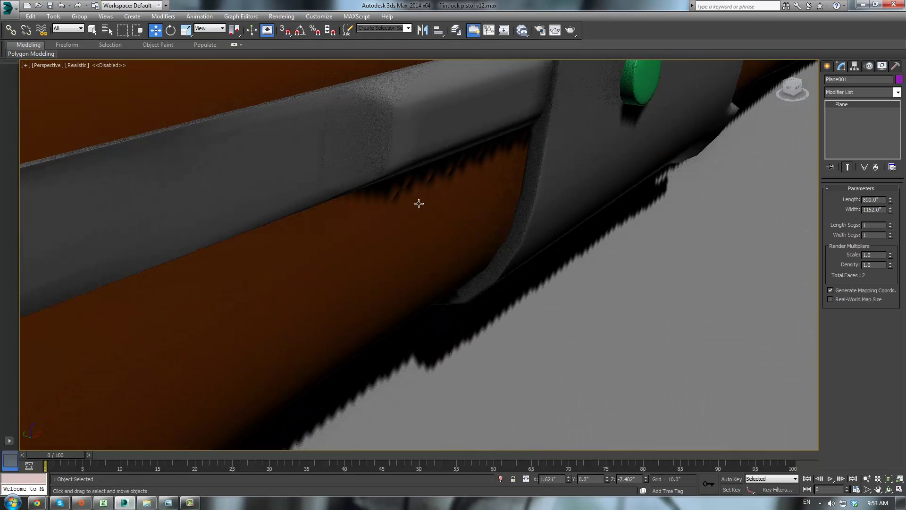
- Raise the TurboSmooth iterations of the band spring by one, and deselect it
{"action": "left_click", "coordinate": [387, 147]}
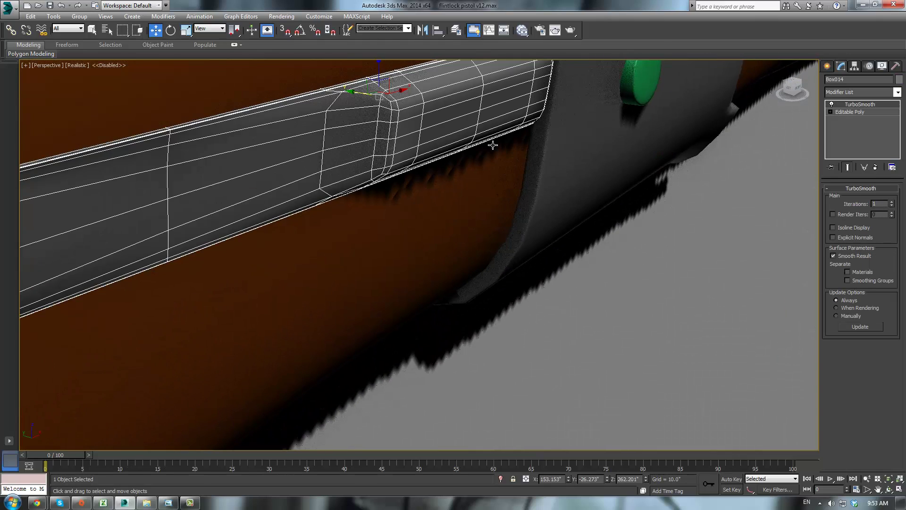
{"action": "left_click", "coordinate": [891, 202]}
{"action": "left_click", "coordinate": [761, 234]}
{"action": "scroll", "coordinate": [672, 212], "scroll_direction": "down", "scroll_amount": 3}
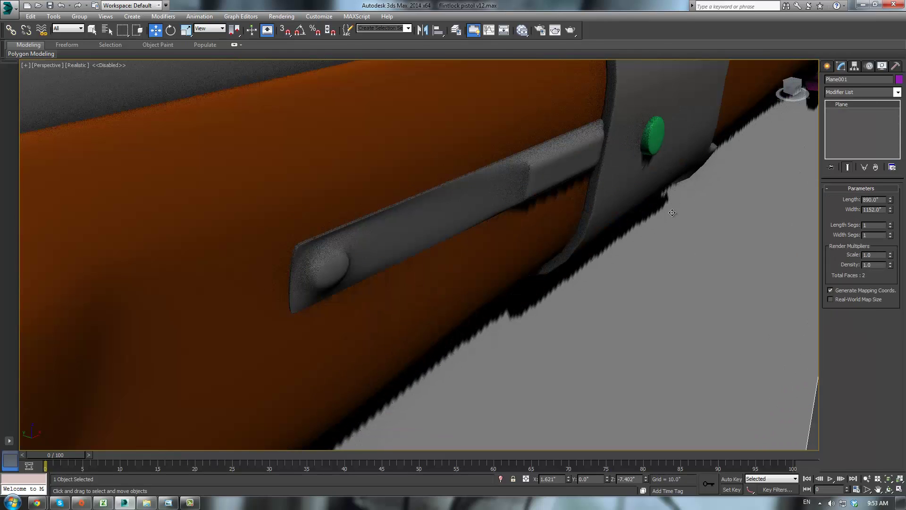
- Examine the spring's fit along the stock and the stock's vertex layout around the lock plate and barrel band
{"action": "middle_click_drag", "start_coordinate": [671, 213], "coordinate": [652, 205], "text": "alt"}
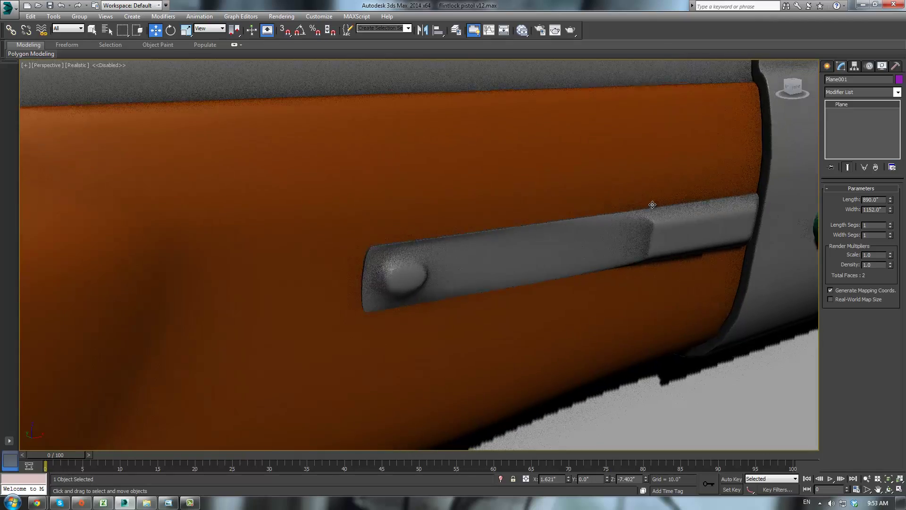
{"action": "scroll", "coordinate": [652, 204], "scroll_direction": "down", "scroll_amount": 8}
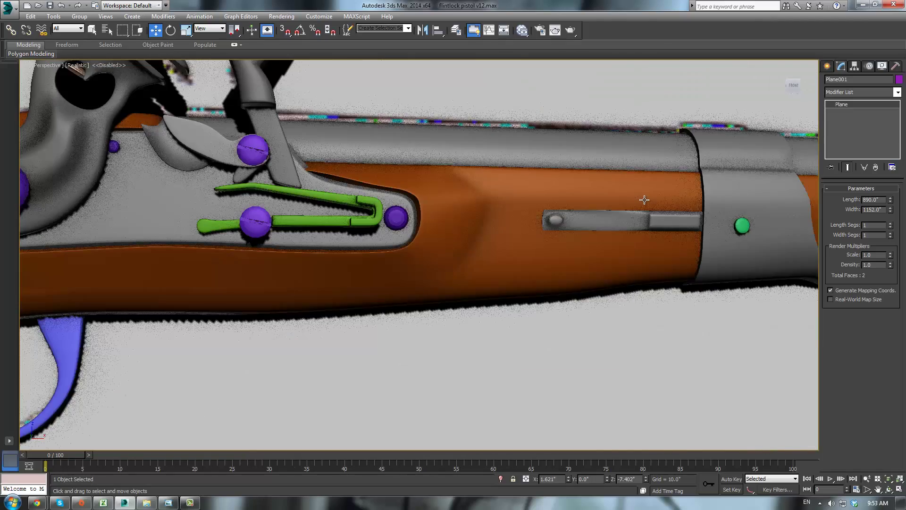
{"action": "scroll", "coordinate": [644, 199], "scroll_direction": "up", "scroll_amount": 5}
{"action": "scroll", "coordinate": [646, 201], "scroll_direction": "down", "scroll_amount": 5}
{"action": "left_click", "coordinate": [649, 204]}
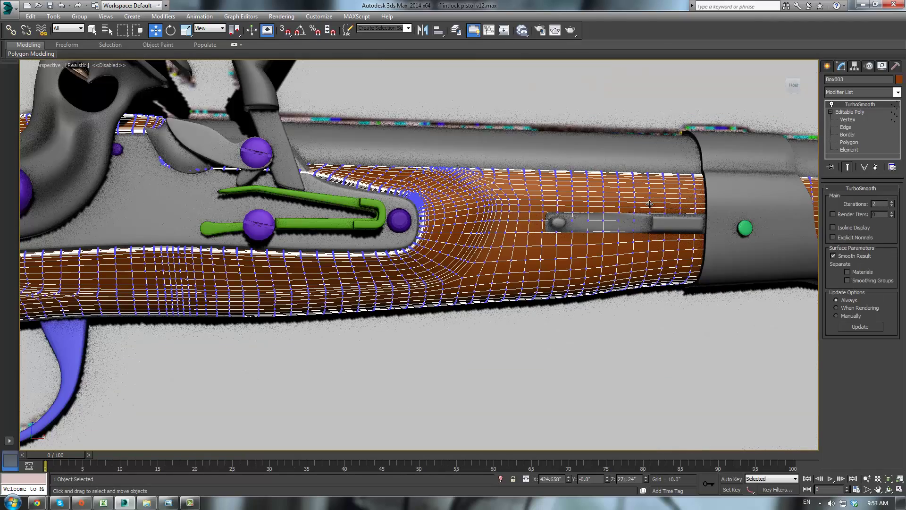
{"action": "left_click", "coordinate": [848, 118]}
{"action": "scroll", "coordinate": [567, 217], "scroll_direction": "up", "scroll_amount": 5}
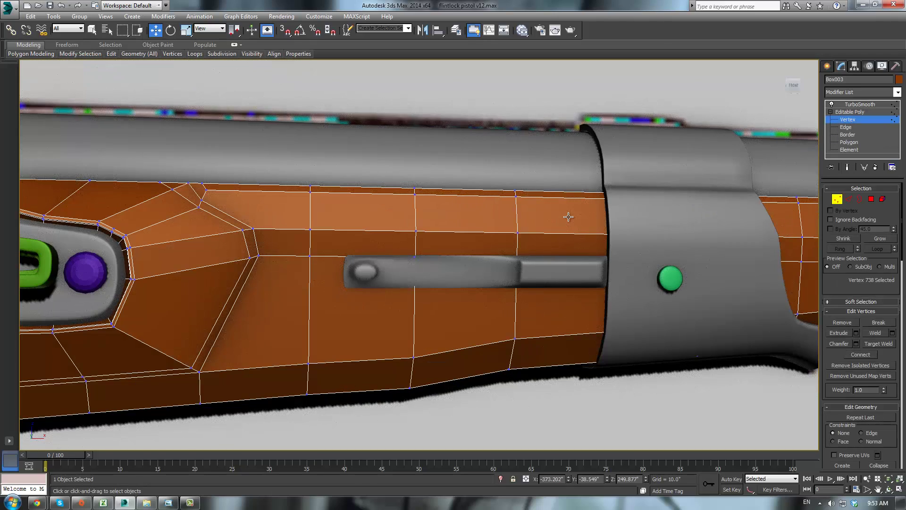
{"action": "scroll", "coordinate": [570, 222], "scroll_direction": "down", "scroll_amount": 5}
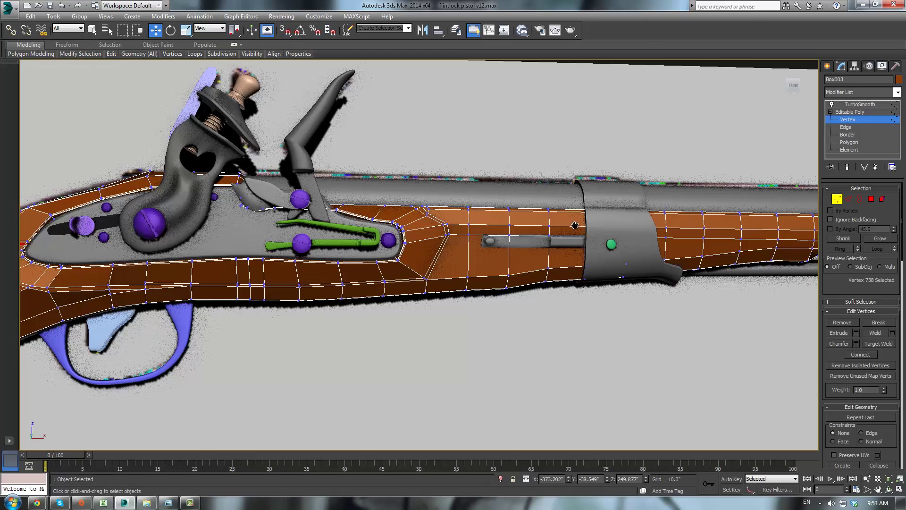
{"action": "middle_click_drag", "start_coordinate": [572, 224], "coordinate": [723, 191]}
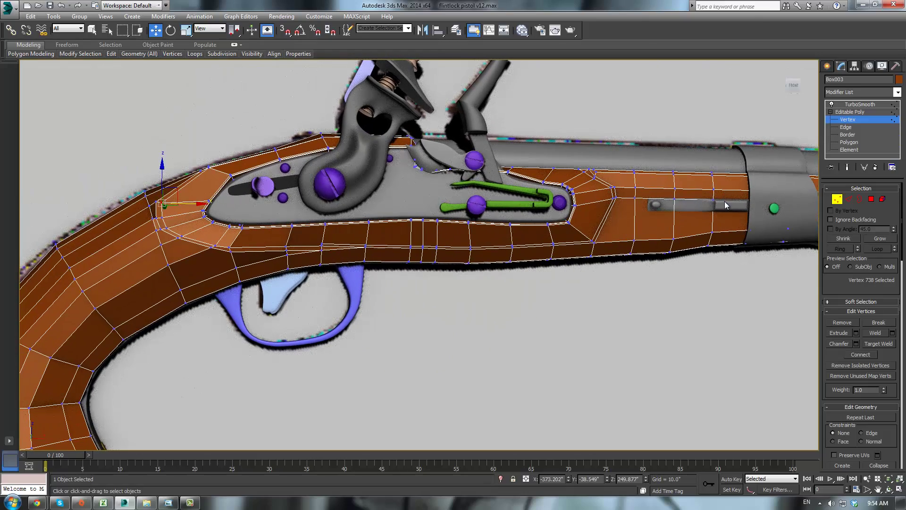
{"action": "middle_click_drag", "start_coordinate": [695, 279], "coordinate": [684, 216], "text": "alt"}
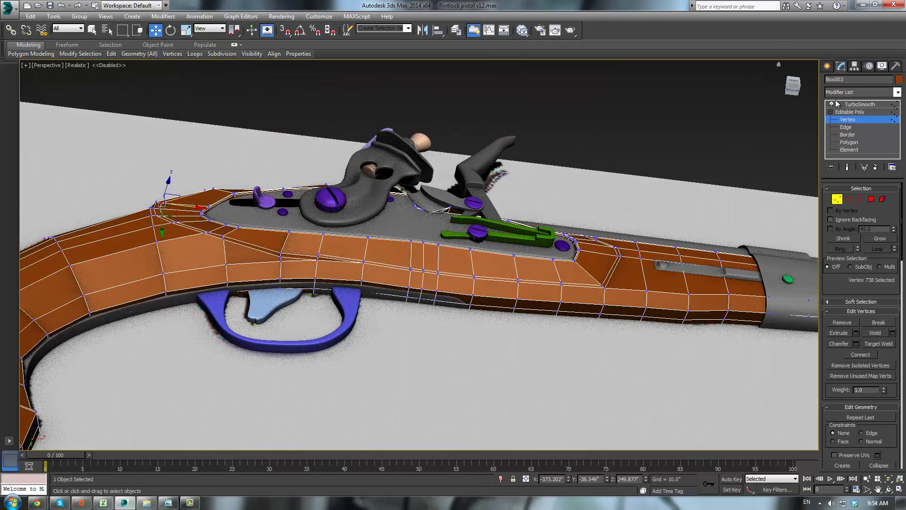
{"action": "left_click", "coordinate": [849, 112]}
- Select the reference image plane behind the pistol and hide it
{"action": "left_click", "coordinate": [648, 202]}
{"action": "left_click", "coordinate": [644, 205]}
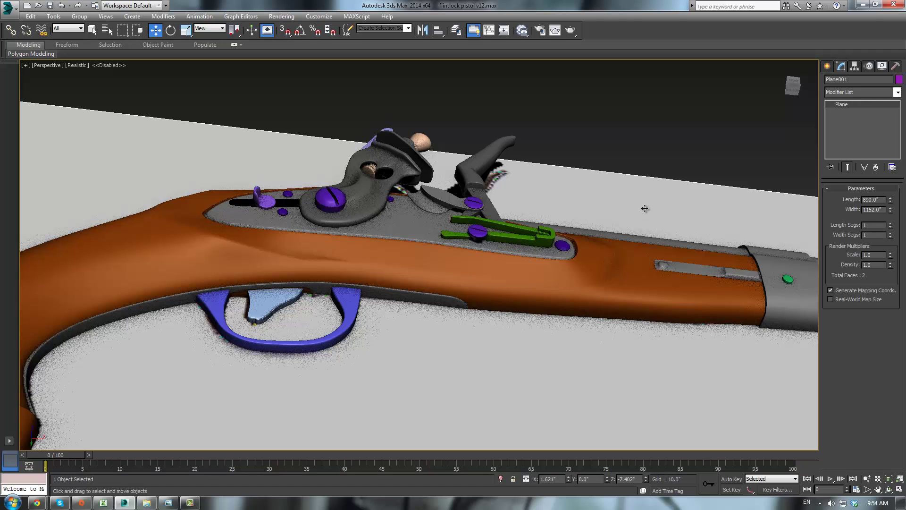
{"action": "right_click", "coordinate": [644, 206]}
{"action": "left_click", "coordinate": [665, 173]}
{"action": "middle_click_drag", "start_coordinate": [687, 283], "coordinate": [533, 225]}
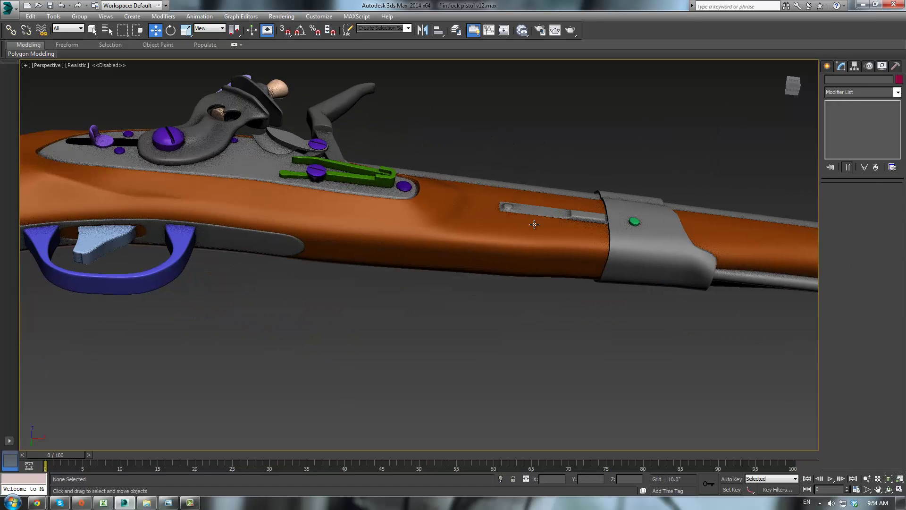
- Clone the two adjacent middle polygons on the stock's underside beside the barrel band to a separate object, offset slightly downward along Z
{"action": "scroll", "coordinate": [538, 223], "scroll_direction": "up", "scroll_amount": 3}
{"action": "left_click", "coordinate": [550, 241]}
{"action": "left_click", "coordinate": [863, 112]}
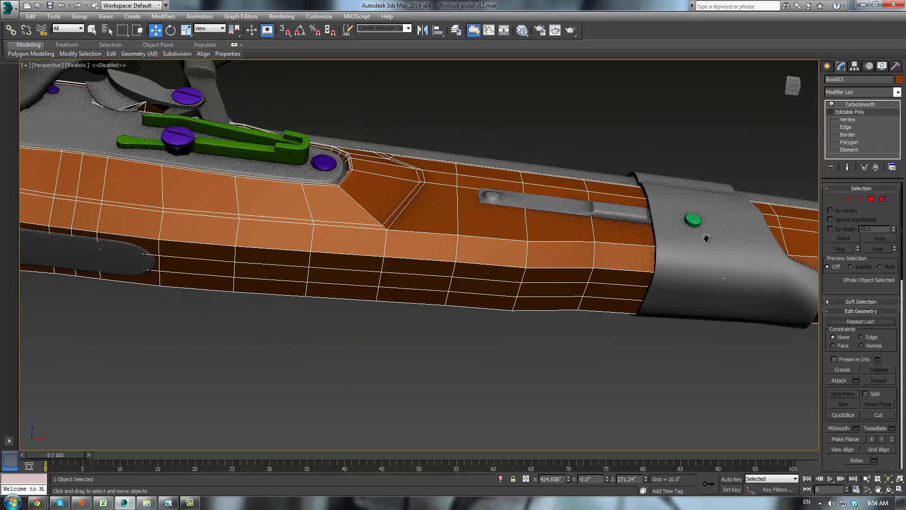
{"action": "middle_click_drag", "start_coordinate": [706, 237], "coordinate": [661, 184], "text": "alt"}
{"action": "scroll", "coordinate": [660, 218], "scroll_direction": "up", "scroll_amount": 3}
{"action": "scroll", "coordinate": [646, 315], "scroll_direction": "down", "scroll_amount": 2}
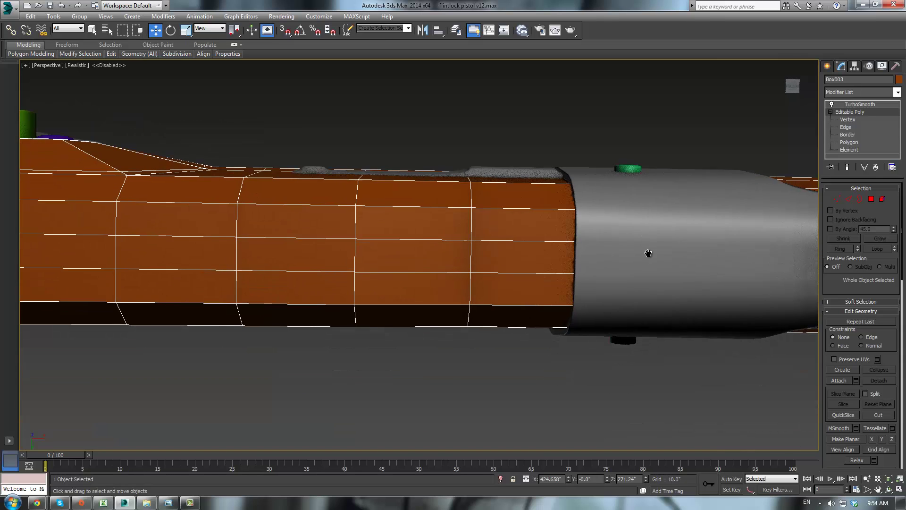
{"action": "scroll", "coordinate": [635, 269], "scroll_direction": "down", "scroll_amount": 3}
{"action": "middle_click_drag", "start_coordinate": [637, 273], "coordinate": [638, 267], "text": "alt"}
{"action": "left_click", "coordinate": [871, 199]}
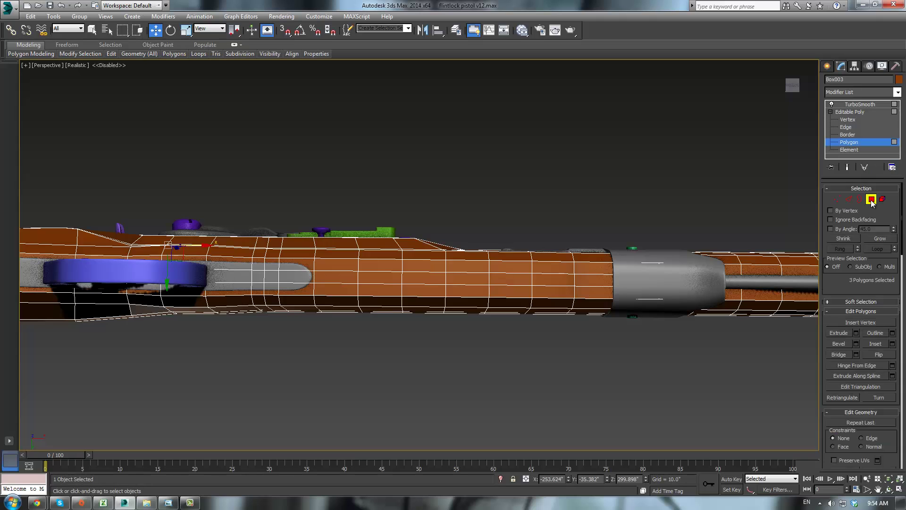
{"action": "left_click", "coordinate": [596, 278]}
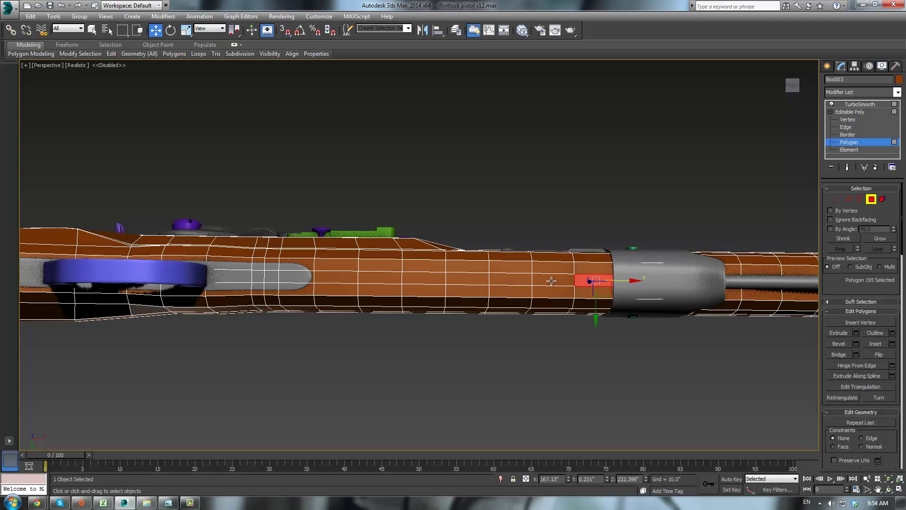
{"action": "left_click", "coordinate": [551, 280], "text": "ctrl"}
{"action": "middle_click_drag", "start_coordinate": [551, 281], "coordinate": [569, 218], "text": "alt"}
{"action": "scroll", "coordinate": [569, 217], "scroll_direction": "up", "scroll_amount": 2}
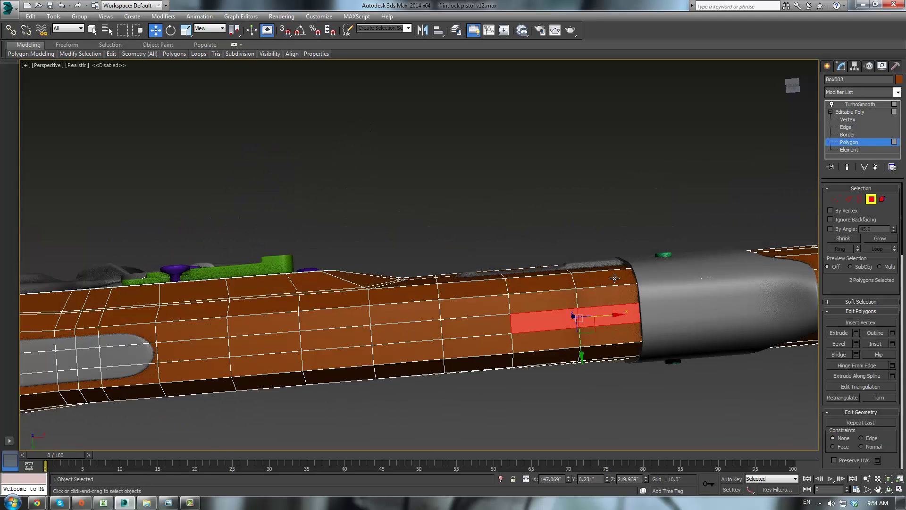
{"action": "scroll", "coordinate": [614, 278], "scroll_direction": "up", "scroll_amount": 2}
{"action": "middle_click_drag", "start_coordinate": [615, 278], "coordinate": [554, 227]}
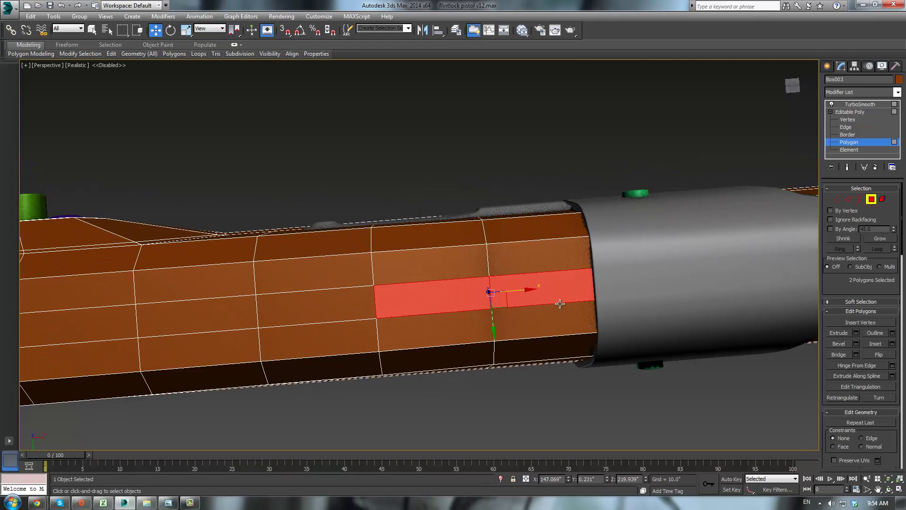
{"action": "middle_click_drag", "start_coordinate": [560, 303], "coordinate": [573, 367], "text": "alt"}
{"action": "left_click_drag", "start_coordinate": [489, 264], "coordinate": [490, 267], "text": "shift"}
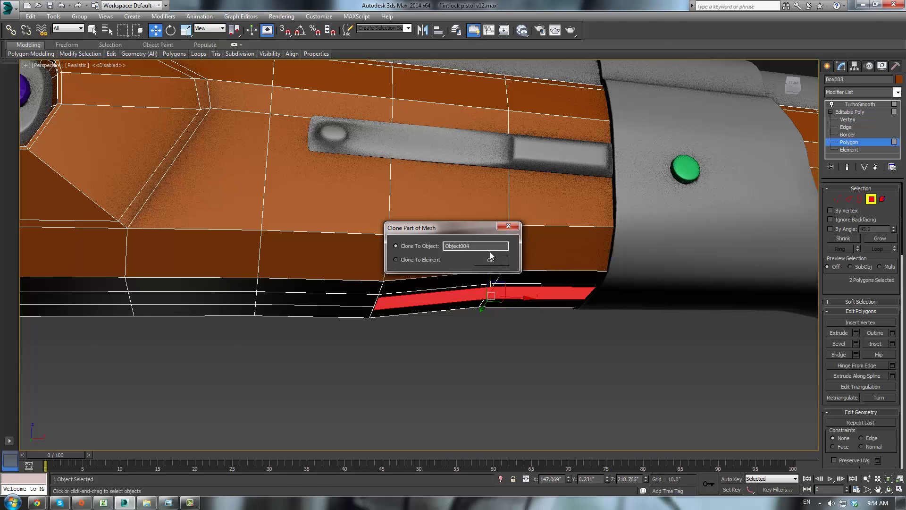
{"action": "left_click", "coordinate": [491, 258]}
{"action": "left_click", "coordinate": [850, 111]}
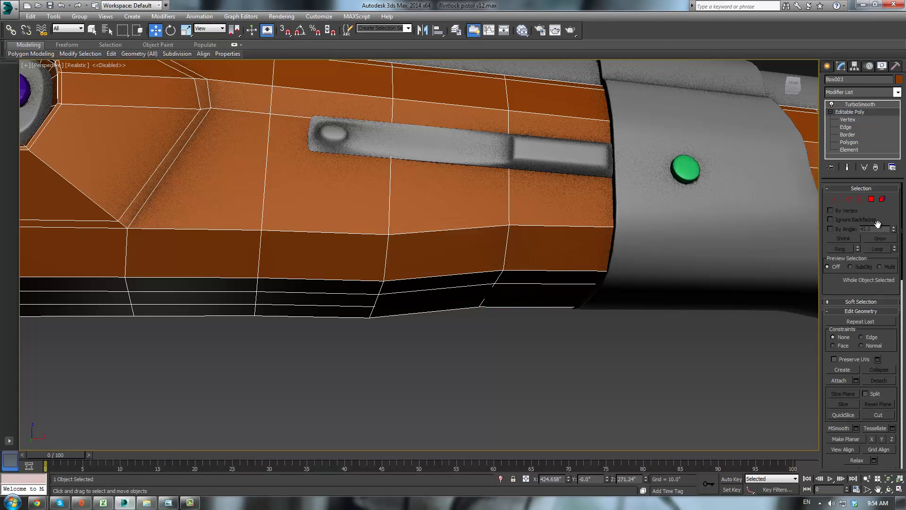
{"action": "left_click", "coordinate": [871, 199]}
{"action": "left_click", "coordinate": [549, 306]}
{"action": "left_click", "coordinate": [452, 302], "text": "ctrl"}
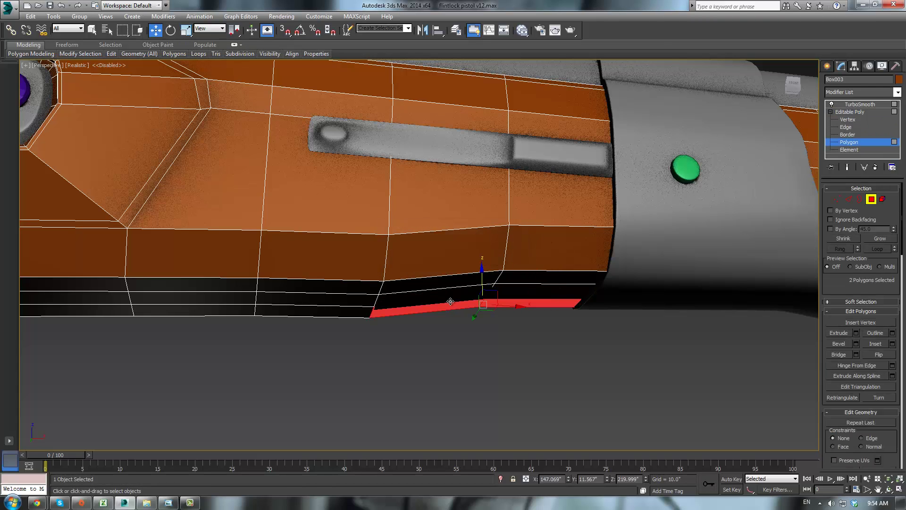
{"action": "middle_click_drag", "start_coordinate": [522, 296], "coordinate": [696, 234], "text": "alt"}
{"action": "left_click", "coordinate": [850, 112]}
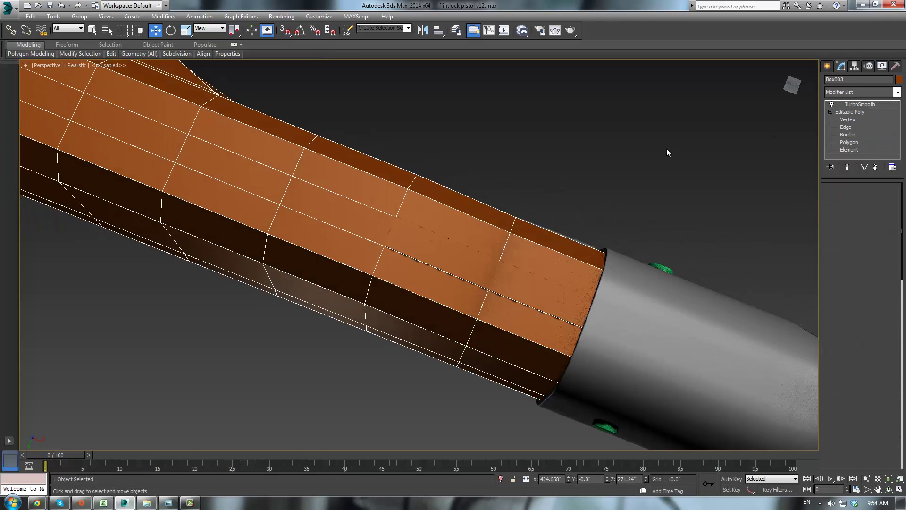
- Select the cloned underside strip and move its two polygons down along Z to about 213.9", clear of the stock
{"action": "left_click", "coordinate": [666, 148]}
{"action": "left_click", "coordinate": [500, 283]}
{"action": "left_click", "coordinate": [871, 200]}
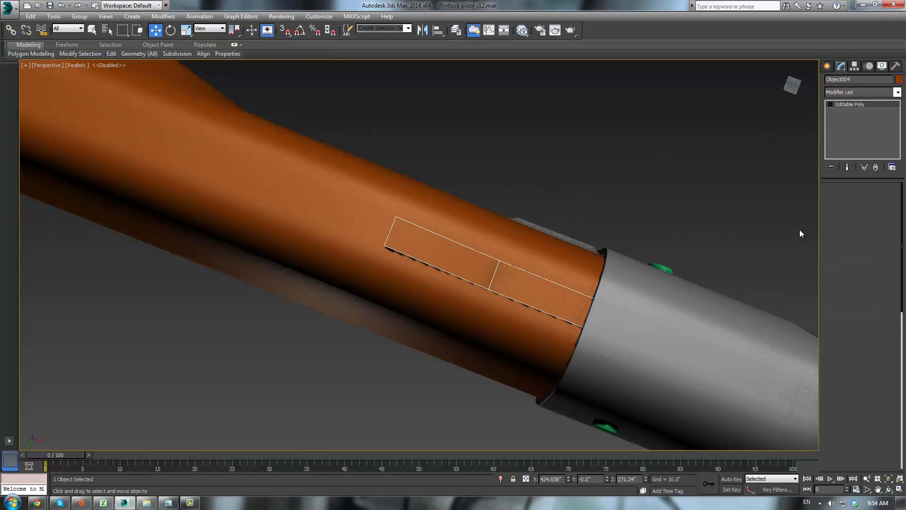
{"action": "middle_click_drag", "start_coordinate": [581, 255], "coordinate": [597, 305], "text": "alt"}
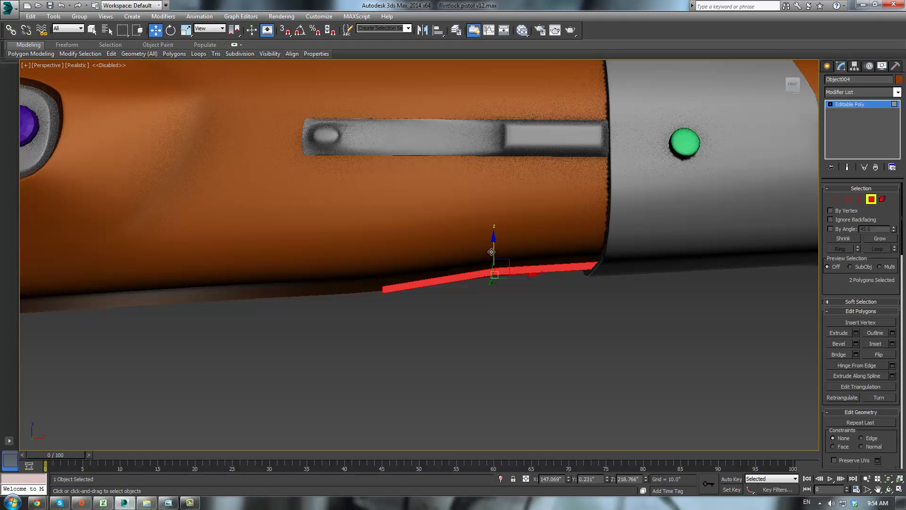
{"action": "left_click_drag", "start_coordinate": [491, 251], "coordinate": [491, 264]}
- Extrude the strip's two polygons slightly to give the piece thickness
{"action": "left_click", "coordinate": [850, 200]}
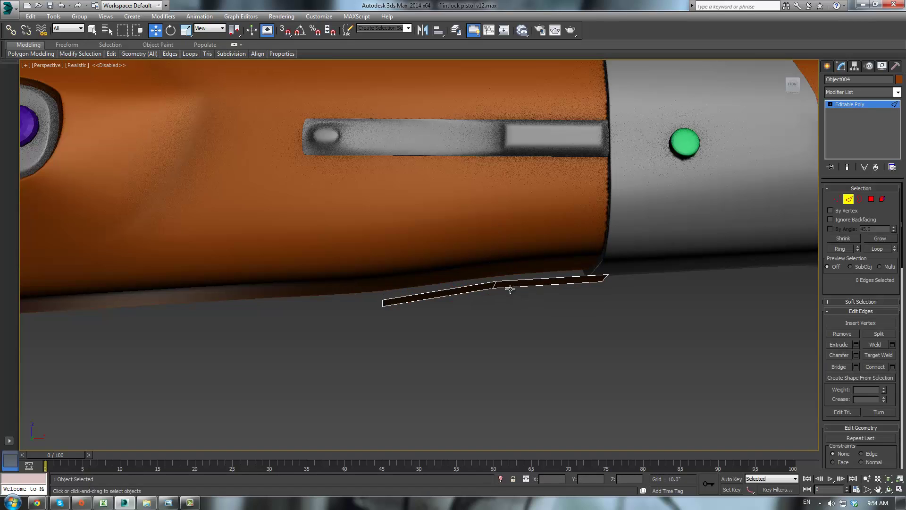
{"action": "left_click", "coordinate": [870, 199]}
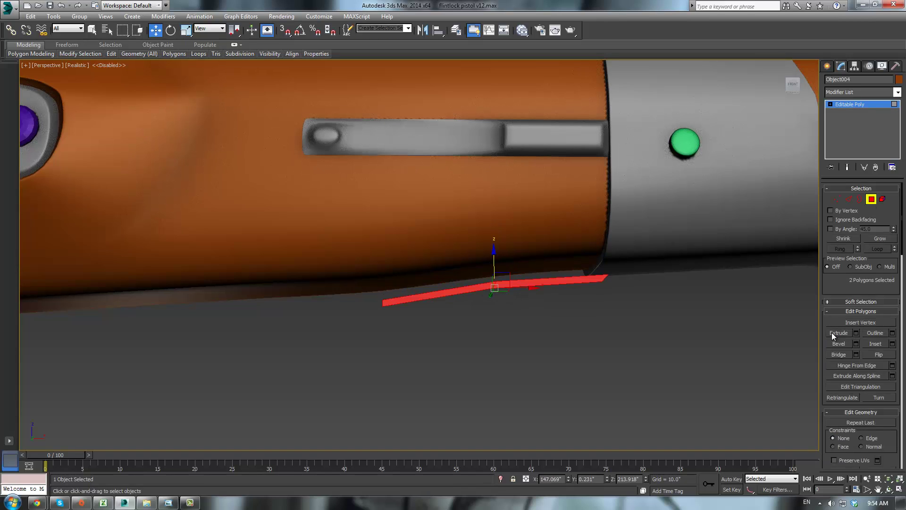
{"action": "left_click", "coordinate": [839, 333]}
{"action": "left_click_drag", "start_coordinate": [531, 282], "coordinate": [542, 275]}
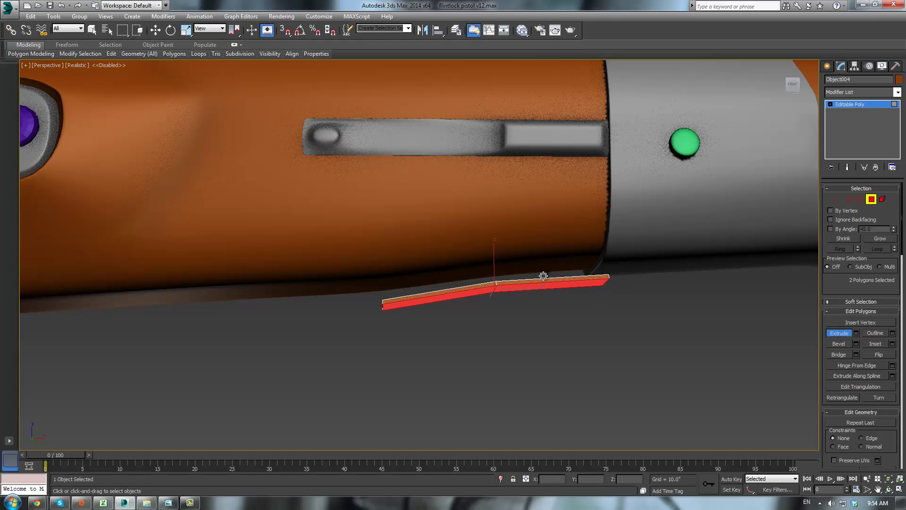
{"action": "middle_click_drag", "start_coordinate": [544, 277], "coordinate": [571, 233], "text": "alt"}
- Leave polygon editing and apply a TurboSmooth modifier to the extruded strip
{"action": "left_click", "coordinate": [842, 105]}
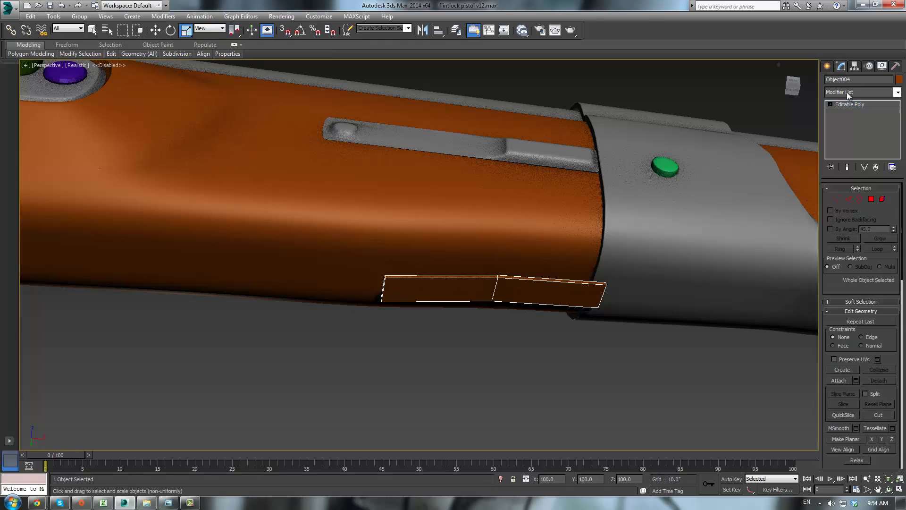
{"action": "left_click", "coordinate": [847, 93]}
{"action": "type", "text": "tu"}
{"action": "key", "text": "Return"}
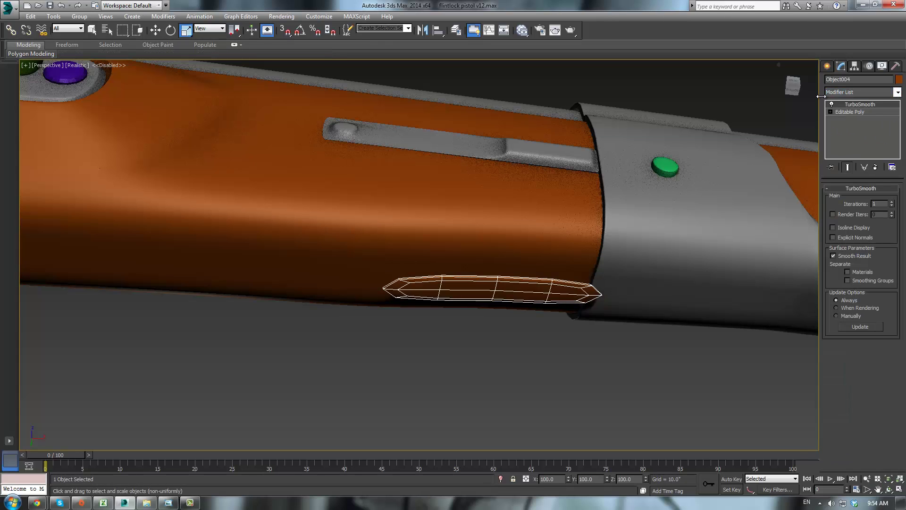
- Connect the four lengthwise edges of the strip's free-end segment with one cross loop at slide 82, close to the tip
{"action": "left_click", "coordinate": [865, 111]}
{"action": "left_click", "coordinate": [845, 199]}
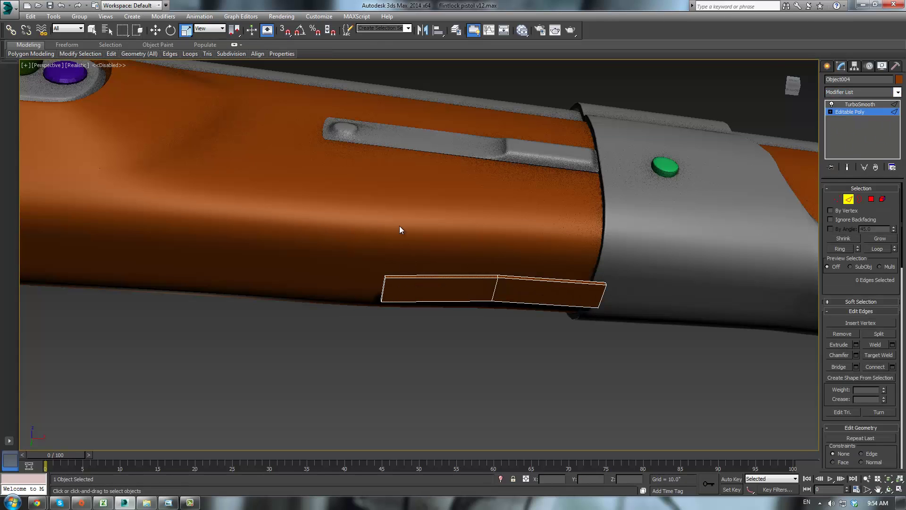
{"action": "left_click", "coordinate": [891, 366]}
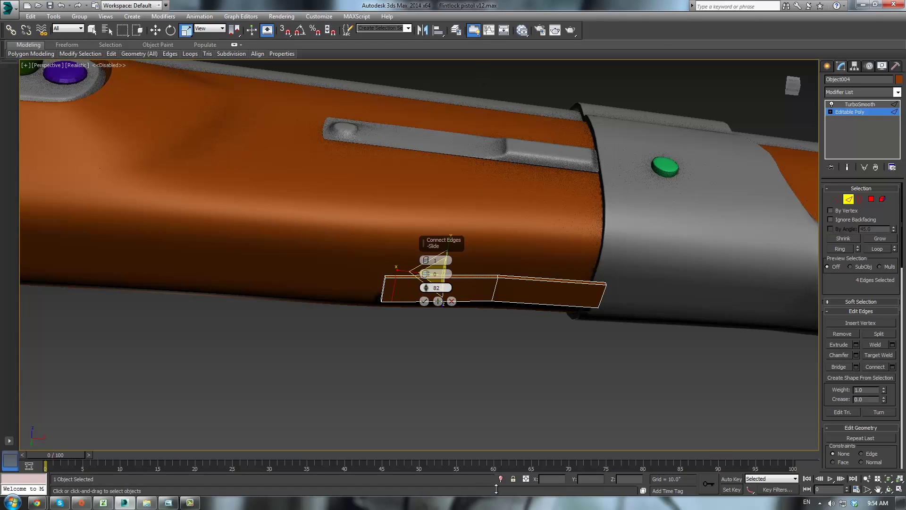
{"action": "left_click", "coordinate": [425, 301]}
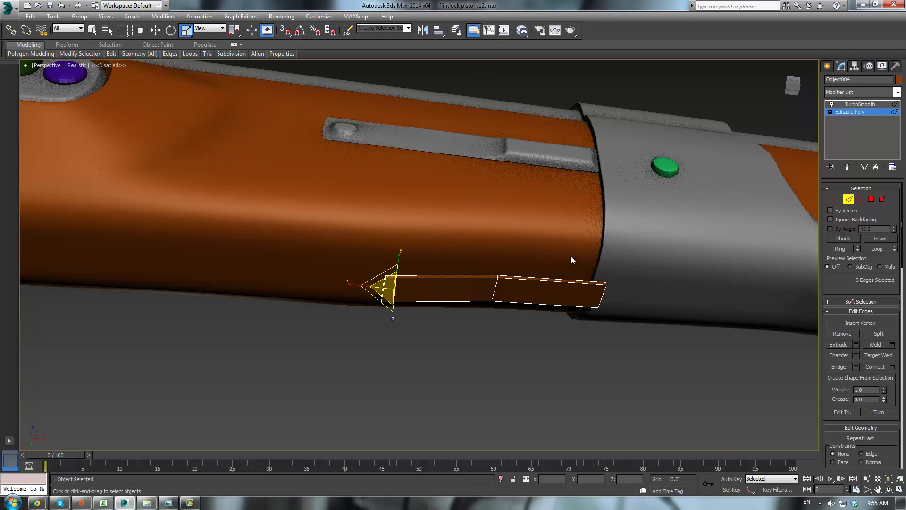
- Connect the four lengthwise edges of the strip's other segment with one cross loop at slide -98, tight against the barrel-band end
{"action": "left_click", "coordinate": [892, 367]}
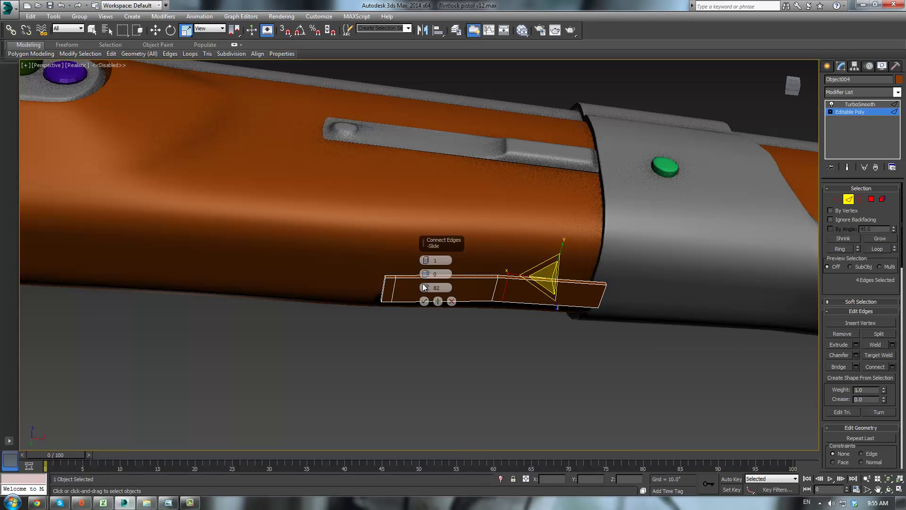
{"action": "left_click_drag", "start_coordinate": [423, 287], "coordinate": [469, 401]}
{"action": "left_click_drag", "start_coordinate": [497, 121], "coordinate": [489, 147]}
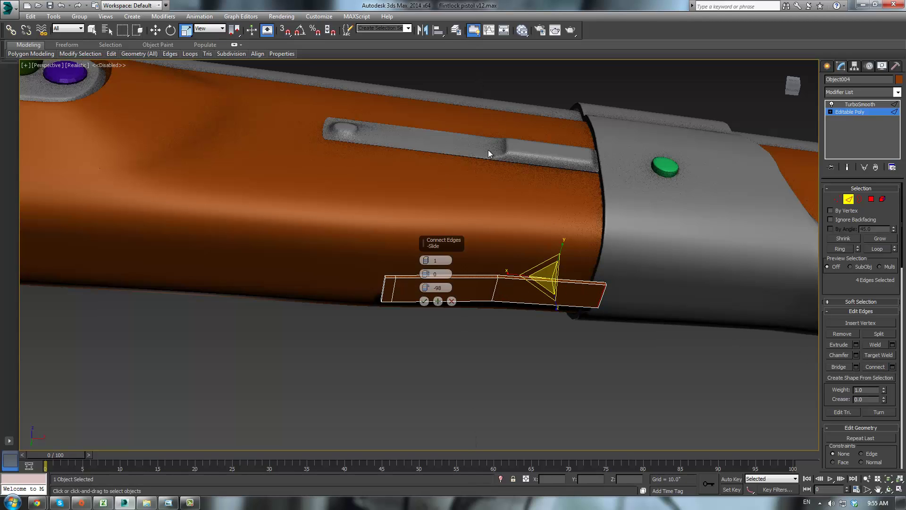
{"action": "left_click", "coordinate": [424, 300]}
- Connect the strip's crosswise edges with one centered loop running along its full length, using slide 0
{"action": "left_click", "coordinate": [497, 288]}
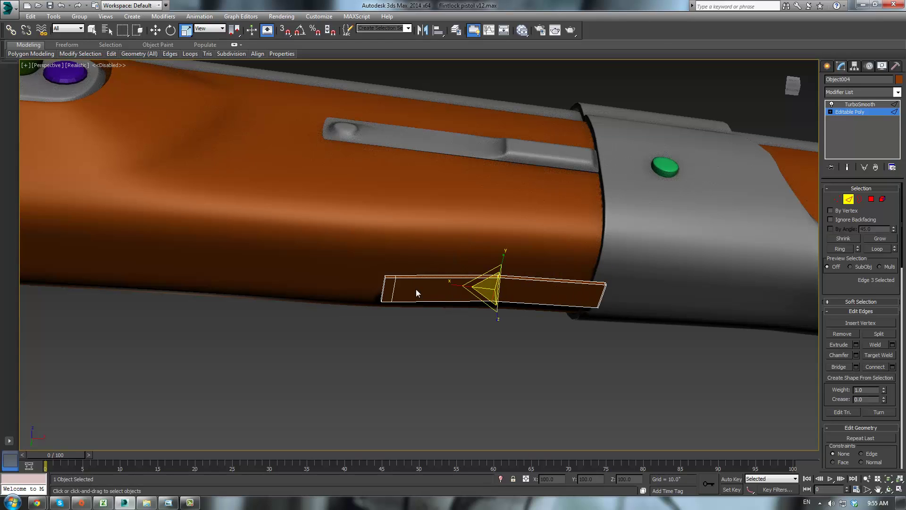
{"action": "double_click", "coordinate": [392, 290]}
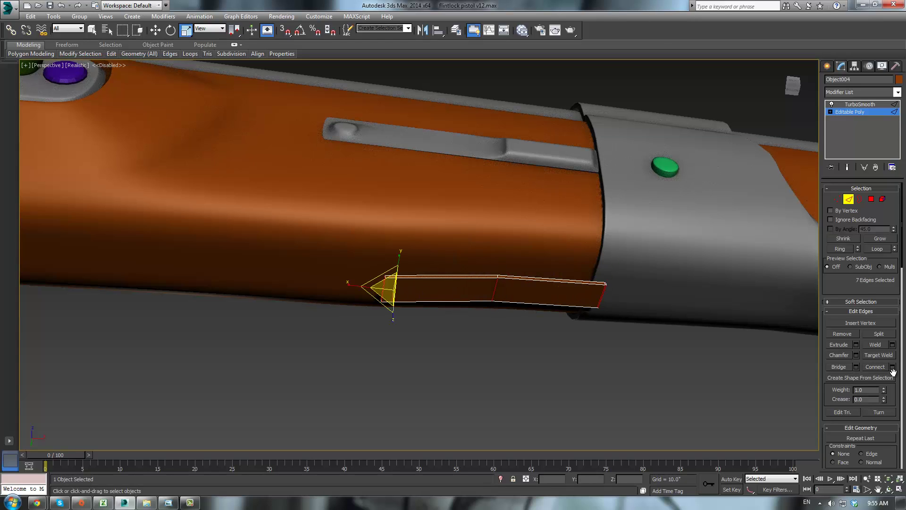
{"action": "left_click", "coordinate": [892, 368]}
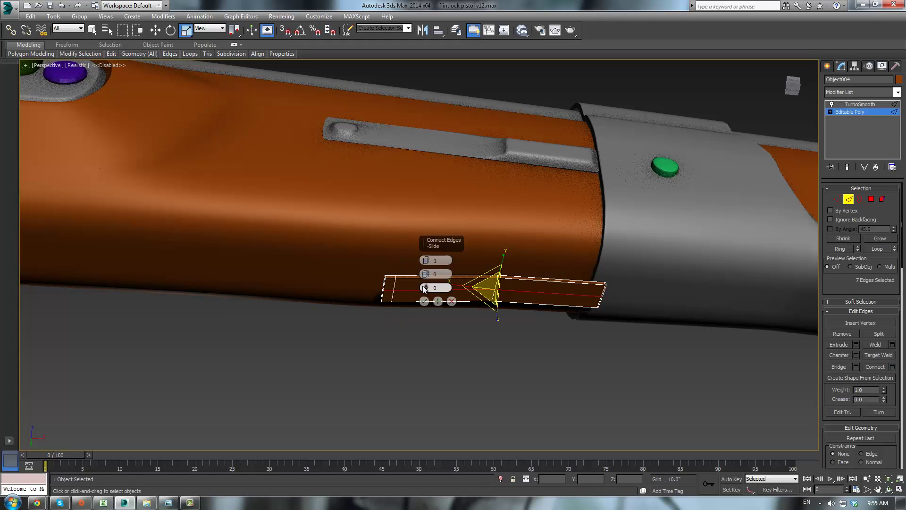
{"action": "left_click", "coordinate": [423, 301]}
- Move the two middle vertices at the strip's free end outward along X to round the tip, and return to the TurboSmooth level
{"action": "key", "text": "1"}
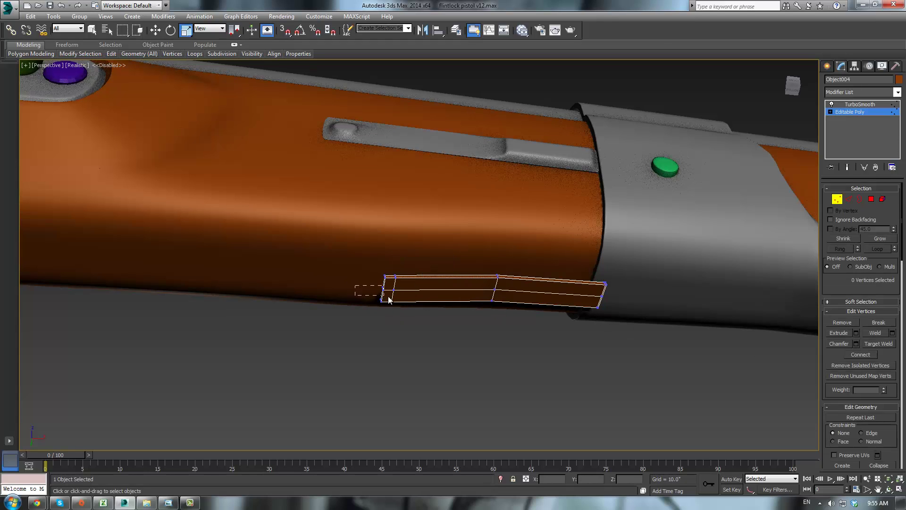
{"action": "mouse_move", "coordinate": [394, 297]}
{"action": "left_mouse_down"}
{"action": "mouse_move", "coordinate": [404, 294]}
{"action": "mouse_move", "coordinate": [395, 293]}
{"action": "left_mouse_up"}
{"action": "key", "text": "w"}
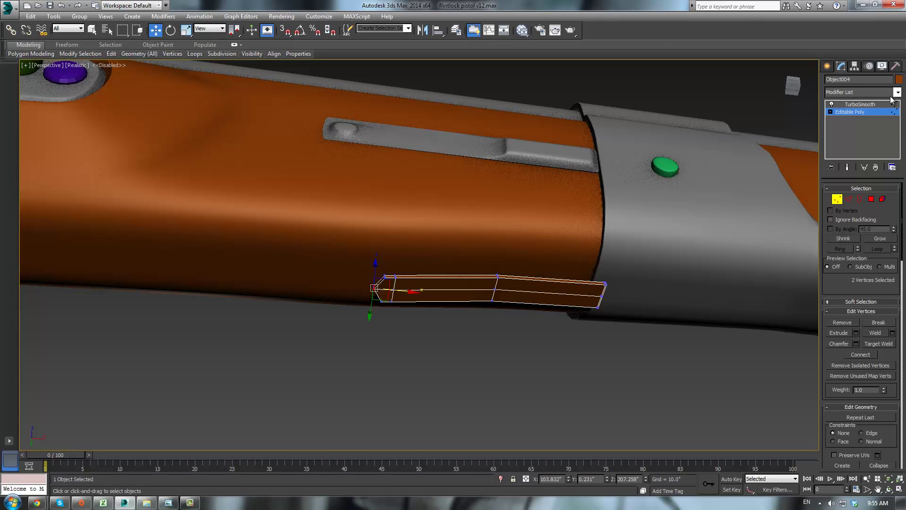
{"action": "left_click", "coordinate": [862, 112]}
{"action": "left_click", "coordinate": [859, 105]}
{"action": "left_click", "coordinate": [545, 374]}
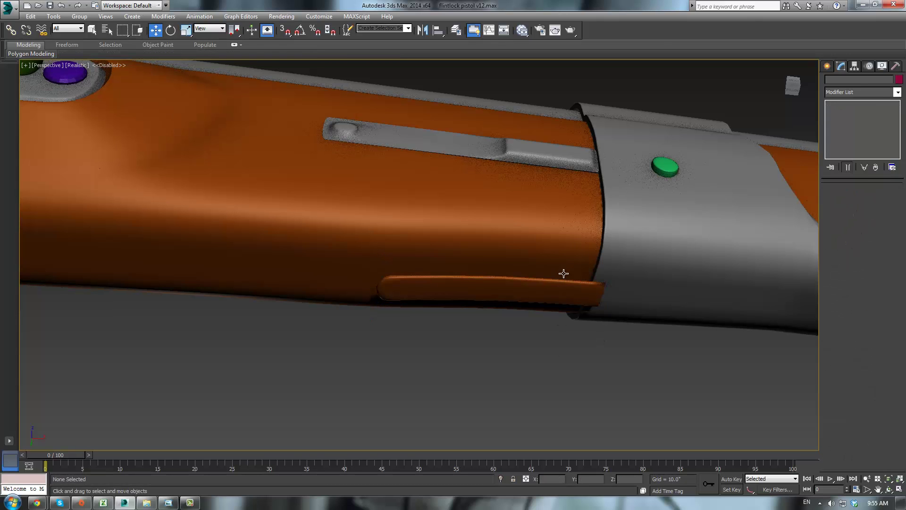
- Select the smoothed strip and center its pivot to the object
{"action": "middle_click_drag", "start_coordinate": [563, 274], "coordinate": [553, 194], "text": "alt"}
{"action": "left_click", "coordinate": [505, 289]}
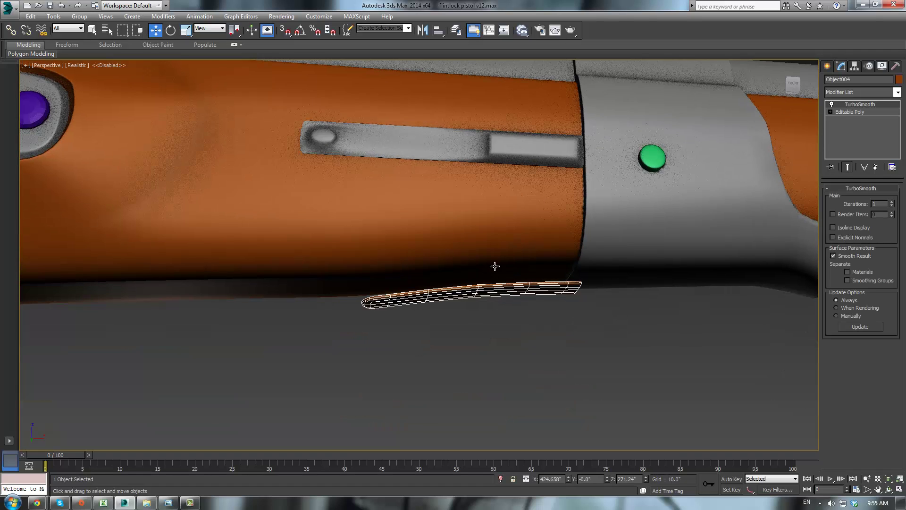
{"action": "scroll", "coordinate": [528, 215], "scroll_direction": "up", "scroll_amount": 4}
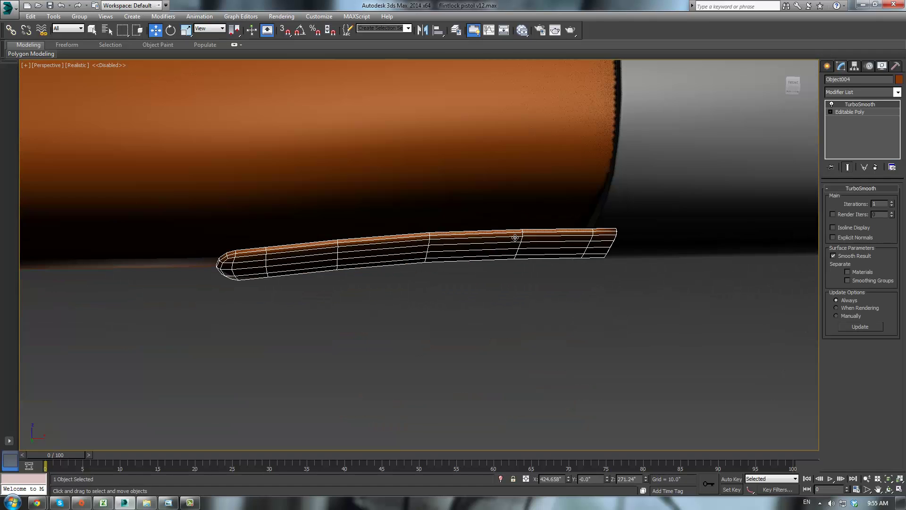
{"action": "middle_click_drag", "start_coordinate": [515, 237], "coordinate": [514, 236], "text": "alt"}
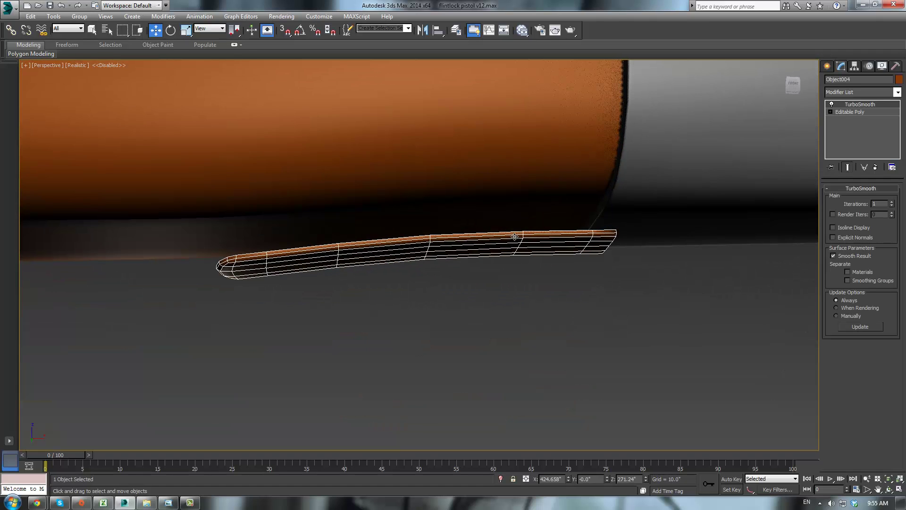
{"action": "left_click", "coordinate": [859, 68]}
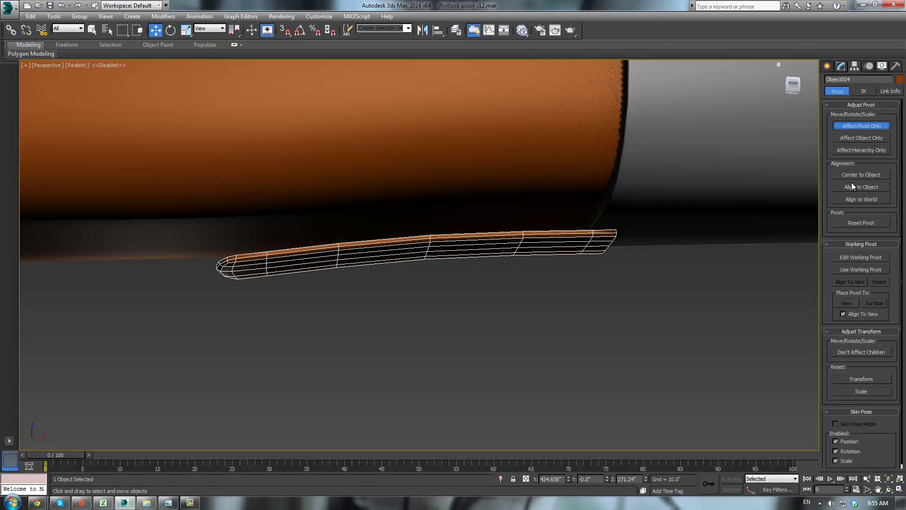
{"action": "left_click", "coordinate": [851, 175]}
{"action": "left_click", "coordinate": [860, 124]}
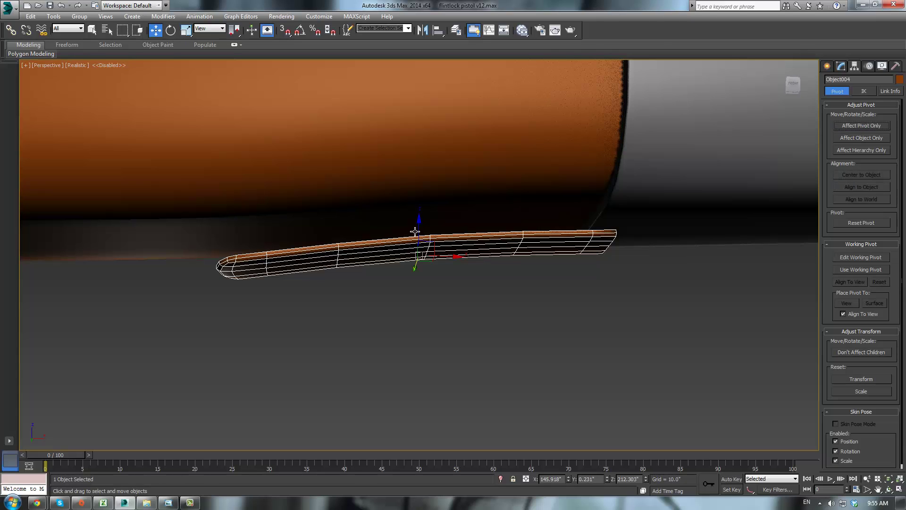
- Raise the strip along Z to about 218.5" against the stock's underside and change its object color to gray
{"action": "left_click_drag", "start_coordinate": [415, 222], "coordinate": [423, 203]}
{"action": "middle_click_drag", "start_coordinate": [423, 202], "coordinate": [432, 163], "text": "alt"}
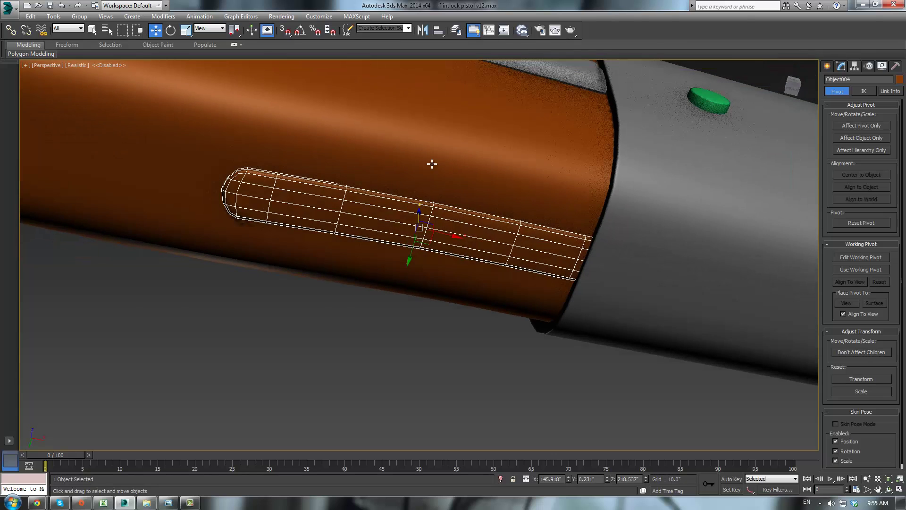
{"action": "left_click", "coordinate": [899, 79]}
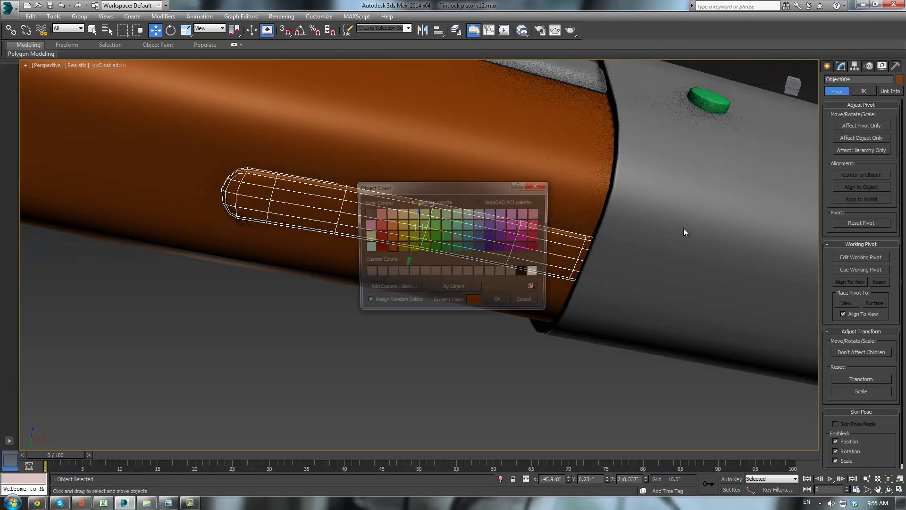
{"action": "left_click", "coordinate": [497, 301]}
- Raise the vertices at the strip's rounded tip along Z to about 214.7" to follow the stock's underside
{"action": "middle_click_drag", "start_coordinate": [508, 212], "coordinate": [613, 270], "text": "alt"}
{"action": "left_click", "coordinate": [839, 69]}
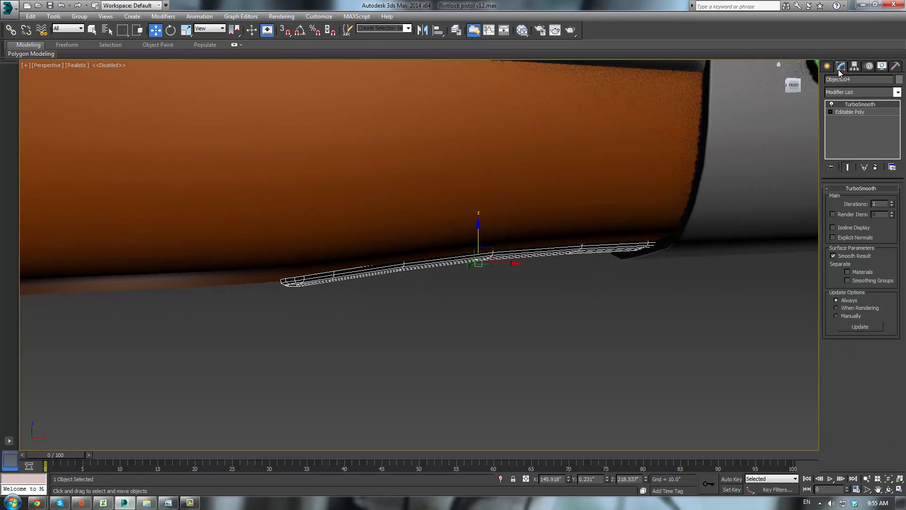
{"action": "left_click", "coordinate": [836, 115]}
{"action": "left_click", "coordinate": [848, 120]}
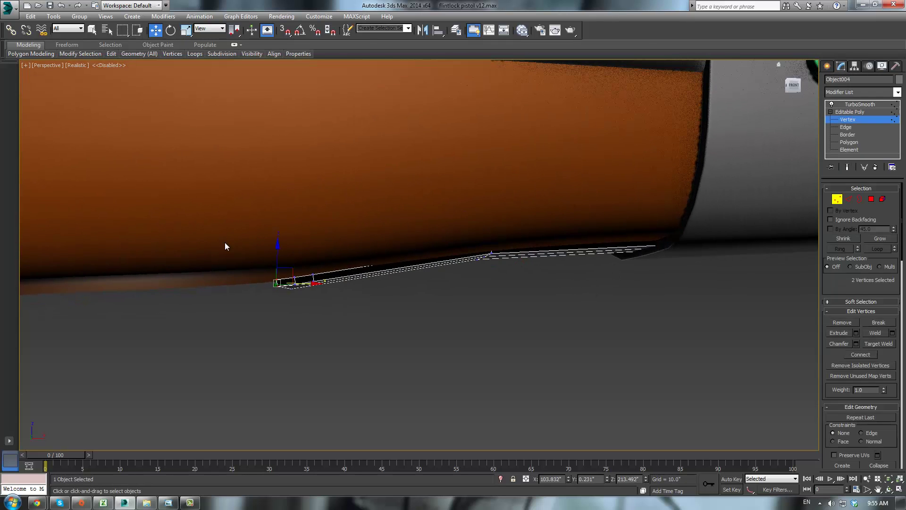
{"action": "left_click_drag", "start_coordinate": [225, 246], "coordinate": [318, 289]}
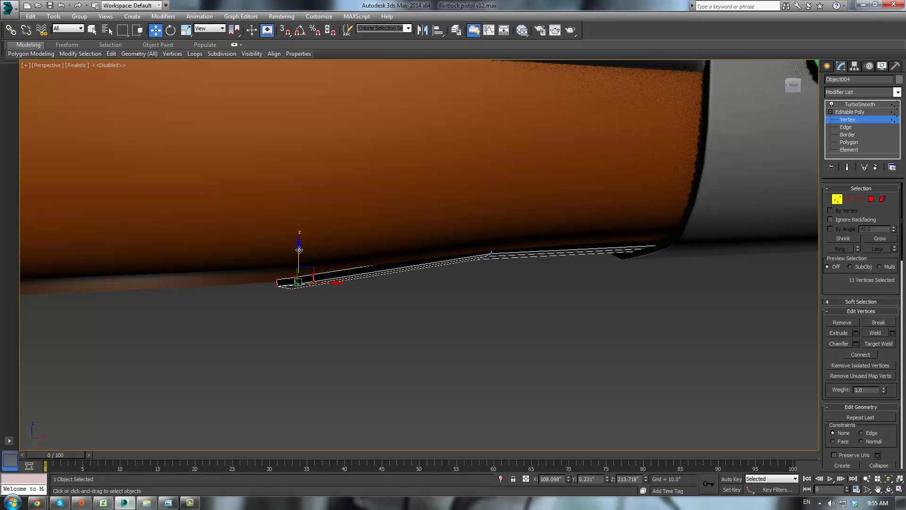
{"action": "left_click_drag", "start_coordinate": [299, 250], "coordinate": [300, 245]}
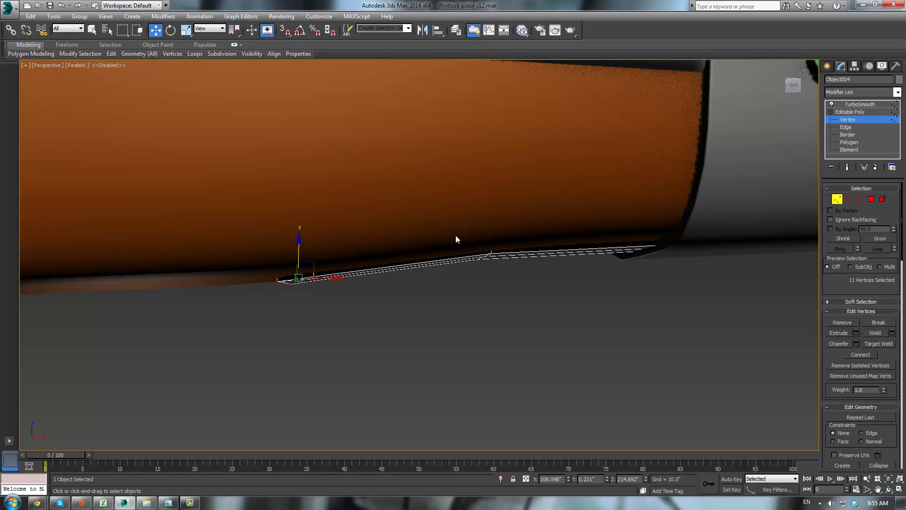
- Nudge the strip's middle row of vertices slightly along Z, return to the TurboSmooth level and deselect the strip
{"action": "left_click_drag", "start_coordinate": [458, 238], "coordinate": [509, 299]}
{"action": "left_click_drag", "start_coordinate": [484, 228], "coordinate": [485, 229]}
{"action": "left_click", "coordinate": [859, 111]}
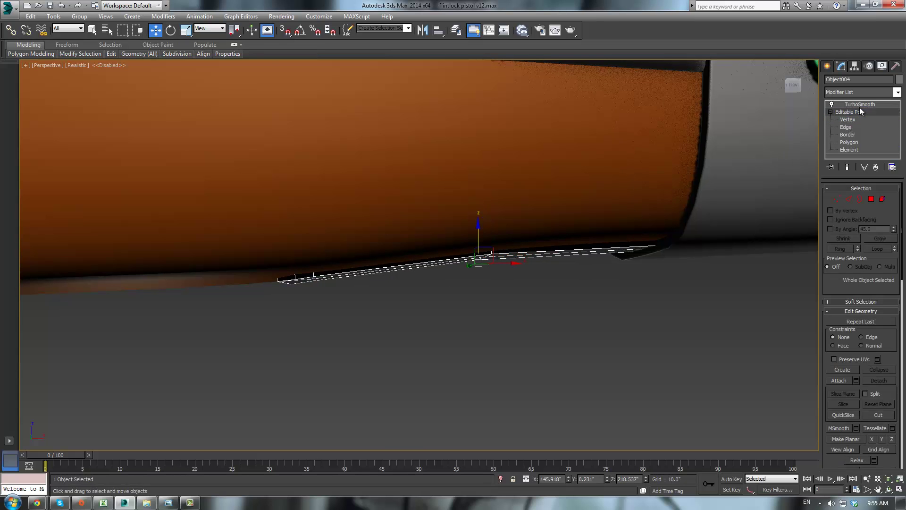
{"action": "left_click", "coordinate": [859, 106]}
{"action": "left_click", "coordinate": [610, 317]}
{"action": "middle_click_drag", "start_coordinate": [611, 317], "coordinate": [596, 254], "text": "alt"}
{"action": "scroll", "coordinate": [597, 253], "scroll_direction": "up", "scroll_amount": 3}
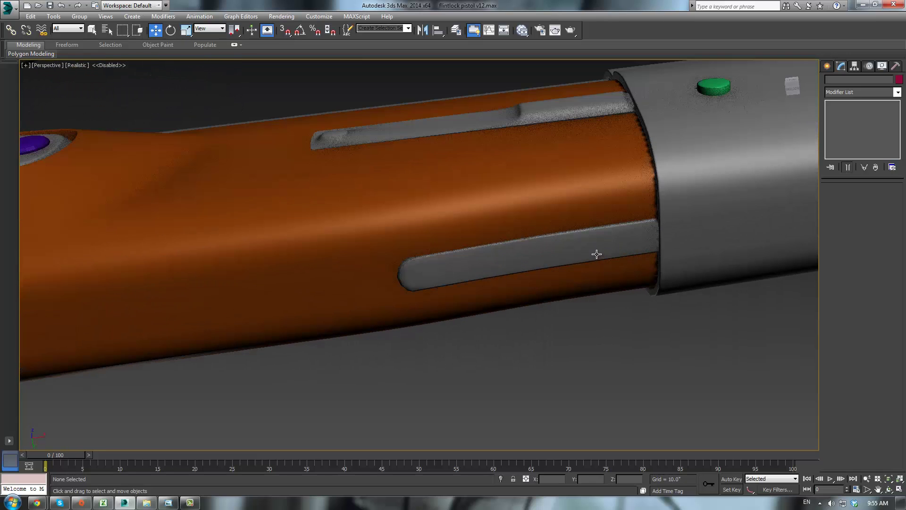
- Copy the purple screw at the lock plate's front end along X to about 135.7", over the side band spring
{"action": "left_click", "coordinate": [712, 81]}
{"action": "middle_click_drag", "start_coordinate": [717, 135], "coordinate": [696, 196], "text": "alt"}
{"action": "scroll", "coordinate": [599, 184], "scroll_direction": "down", "scroll_amount": 3}
{"action": "scroll", "coordinate": [424, 204], "scroll_direction": "up", "scroll_amount": 3}
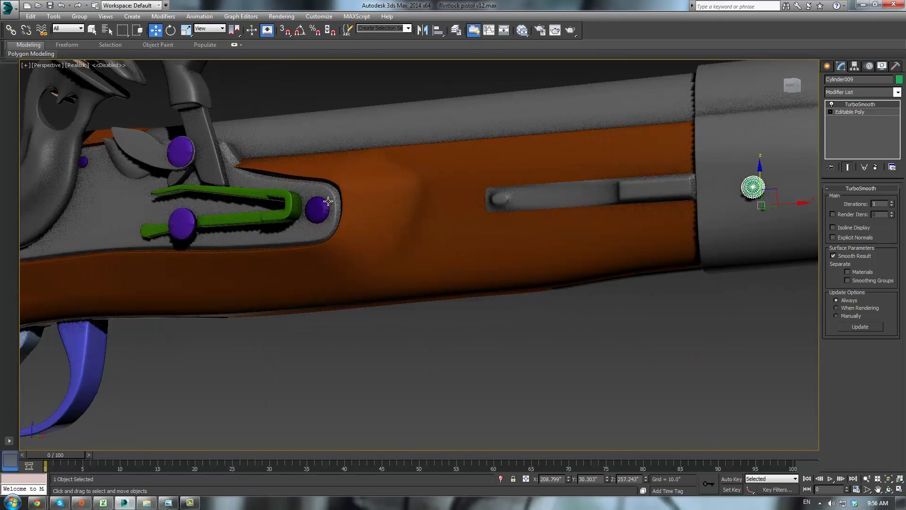
{"action": "left_click", "coordinate": [324, 204]}
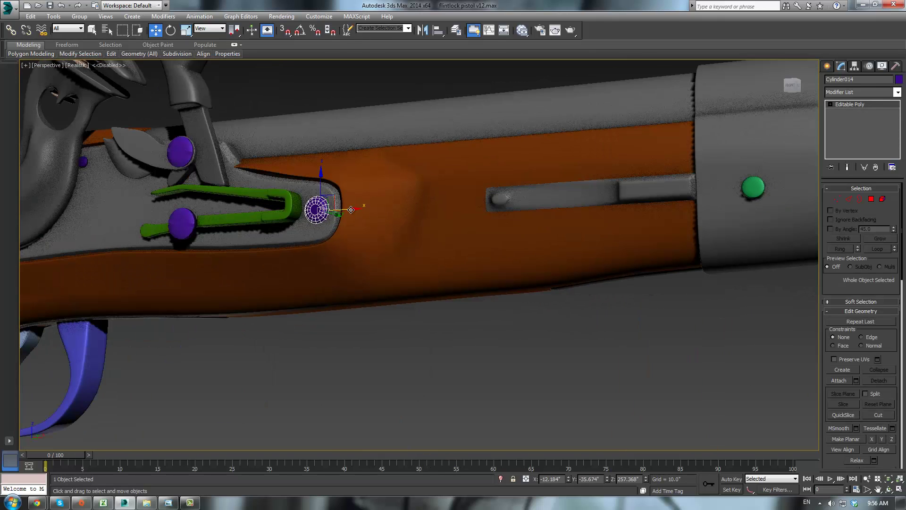
{"action": "mouse_move", "coordinate": [351, 210]}
{"action": "left_mouse_down", "text": "shift"}
{"action": "mouse_move", "coordinate": [665, 194]}
{"action": "mouse_move", "coordinate": [625, 193]}
{"action": "left_mouse_up", "text": "shift"}
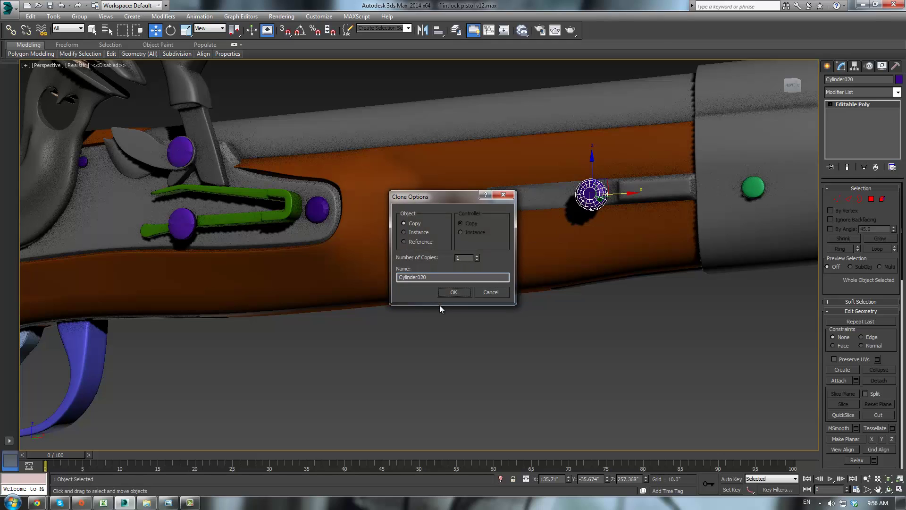
{"action": "left_click", "coordinate": [454, 292]}
- Rotate the copied screw 90° about X to face downward and move it to the stock's underside at about X 142.2", Z 221.8"
{"action": "key", "text": "e"}
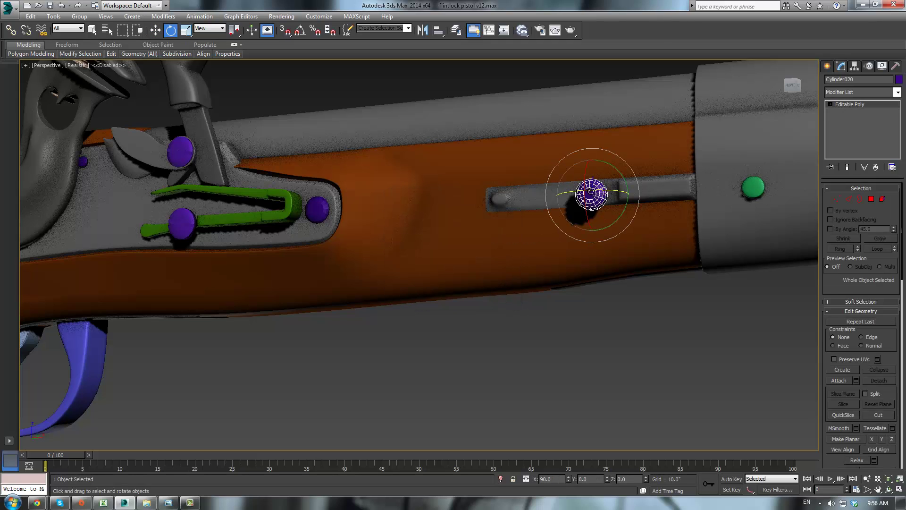
{"action": "left_click_drag", "start_coordinate": [584, 180], "coordinate": [589, 226]}
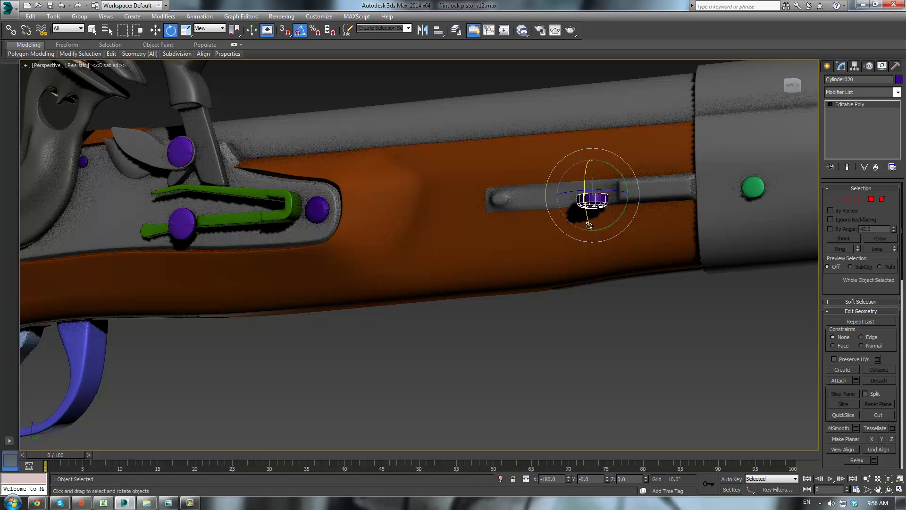
{"action": "key", "text": "f"}
{"action": "key", "text": "z"}
{"action": "key", "text": "w"}
{"action": "scroll", "coordinate": [559, 259], "scroll_direction": "down", "scroll_amount": 10}
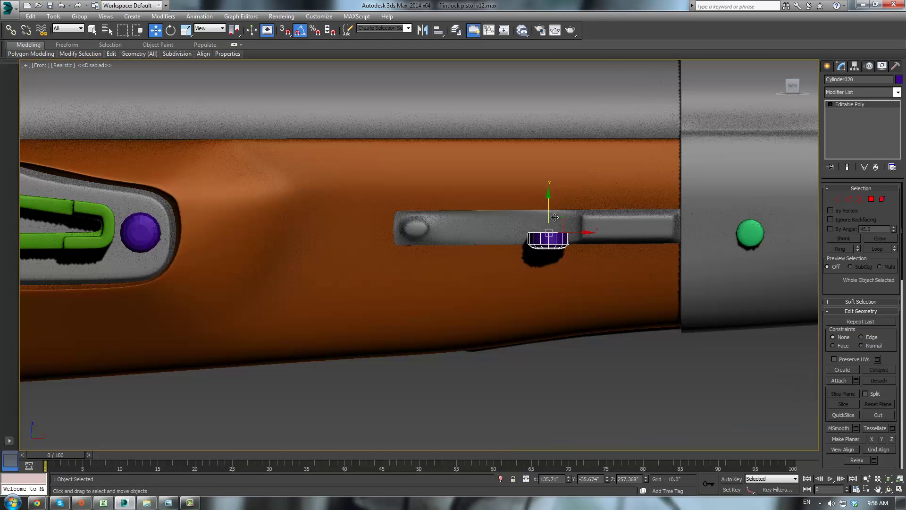
{"action": "left_click_drag", "start_coordinate": [555, 217], "coordinate": [577, 317]}
- Move the copied screw along Y to about -0.13", centering it across the stock on the new metal strip
{"action": "key", "text": "alt+w"}
{"action": "scroll", "coordinate": [209, 190], "scroll_direction": "down", "scroll_amount": 3}
{"action": "middle_click_drag", "start_coordinate": [194, 177], "coordinate": [184, 202]}
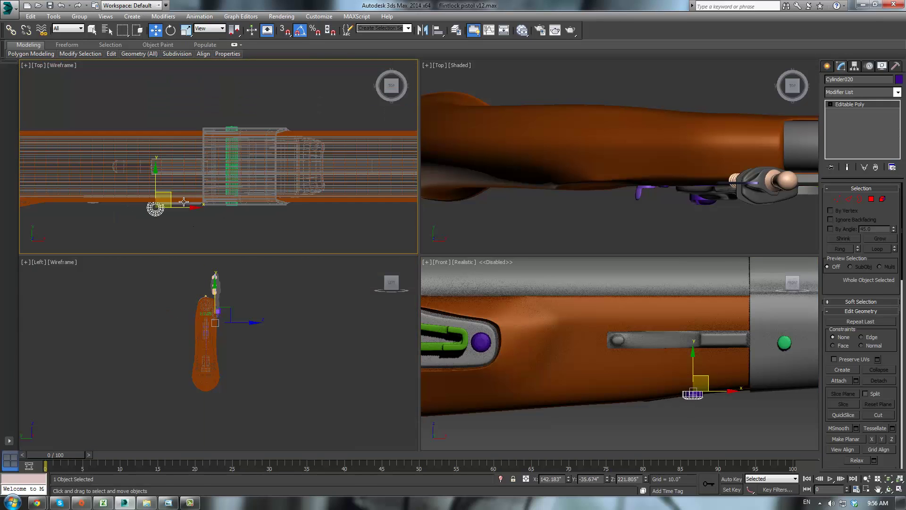
{"action": "left_click_drag", "start_coordinate": [157, 179], "coordinate": [166, 140]}
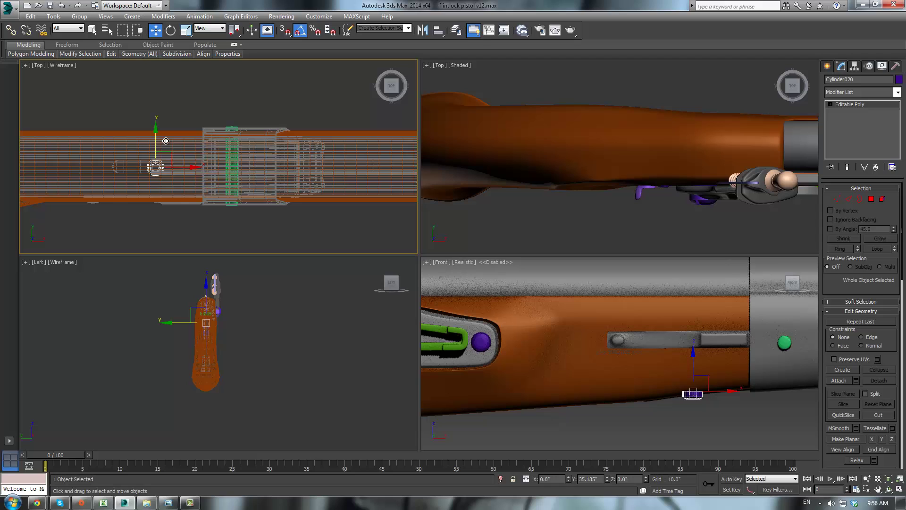
{"action": "middle_click", "coordinate": [612, 369]}
{"action": "middle_click_drag", "start_coordinate": [659, 376], "coordinate": [646, 302], "text": "alt"}
{"action": "scroll", "coordinate": [689, 396], "scroll_direction": "up", "scroll_amount": 3}
{"action": "middle_click_drag", "start_coordinate": [689, 396], "coordinate": [644, 347]}
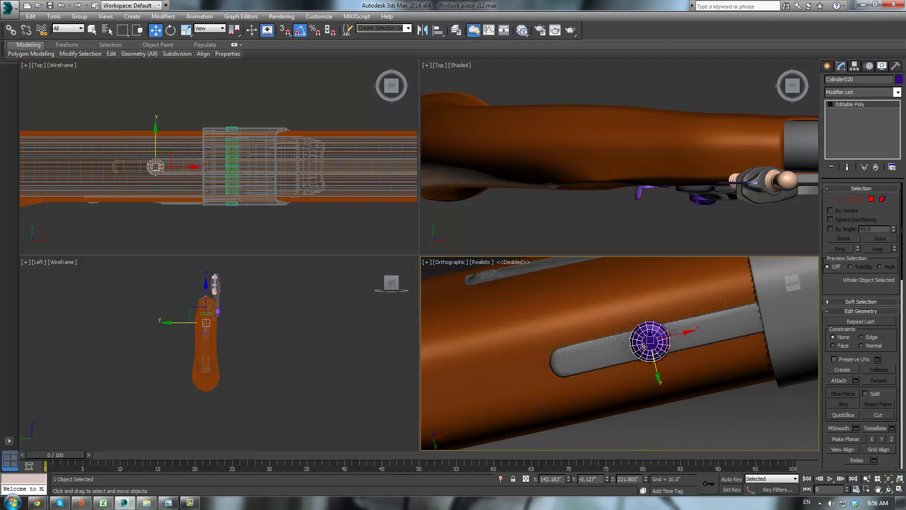
- Scale the copied screw down to about 53% in X and Y to fit within the strip's width
{"action": "key", "text": "r"}
{"action": "left_click_drag", "start_coordinate": [649, 341], "coordinate": [651, 367]}
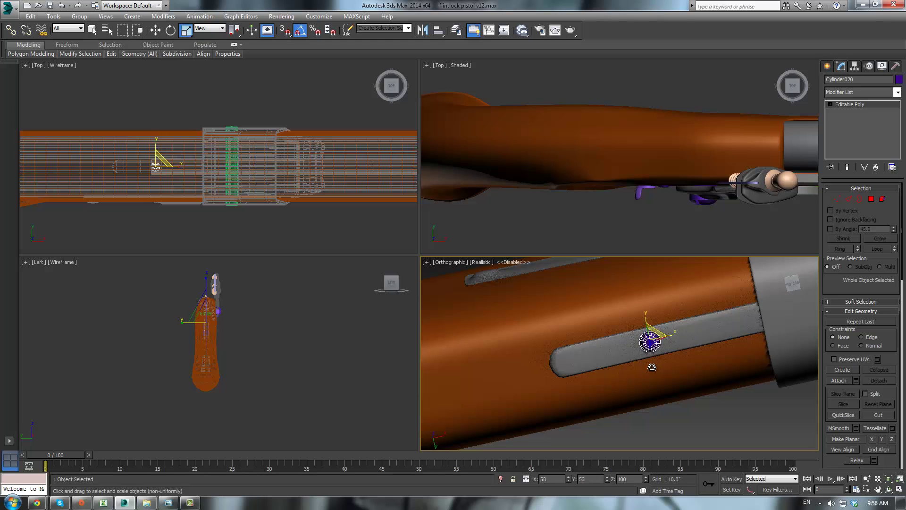
{"action": "key", "text": "w"}
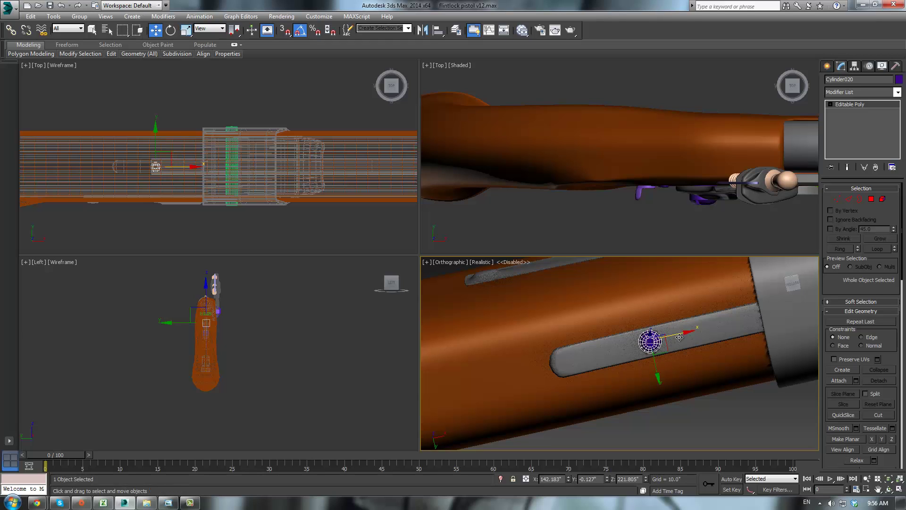
- Move the copied screw toward the strip's rounded end at about X 116.1" and lower it to about Z 218.3"
{"action": "left_click_drag", "start_coordinate": [679, 336], "coordinate": [610, 346]}
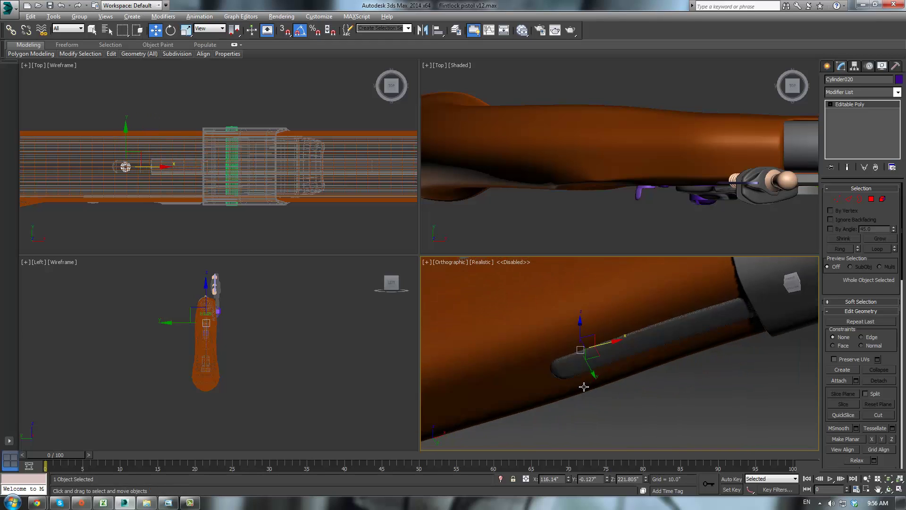
{"action": "middle_click_drag", "start_coordinate": [583, 387], "coordinate": [584, 392], "text": "alt"}
{"action": "left_click_drag", "start_coordinate": [580, 324], "coordinate": [579, 330]}
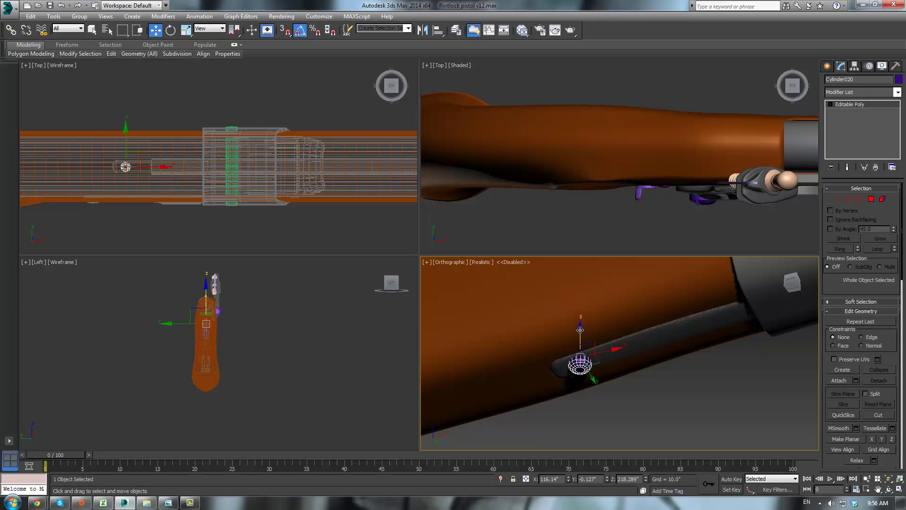
- Tilt the copied screw to follow the strip's slope and seat it on the rounded end at about X 112.7", Z 219.4"
{"action": "key", "text": "e"}
{"action": "left_click_drag", "start_coordinate": [580, 366], "coordinate": [584, 343]}
{"action": "key", "text": "w"}
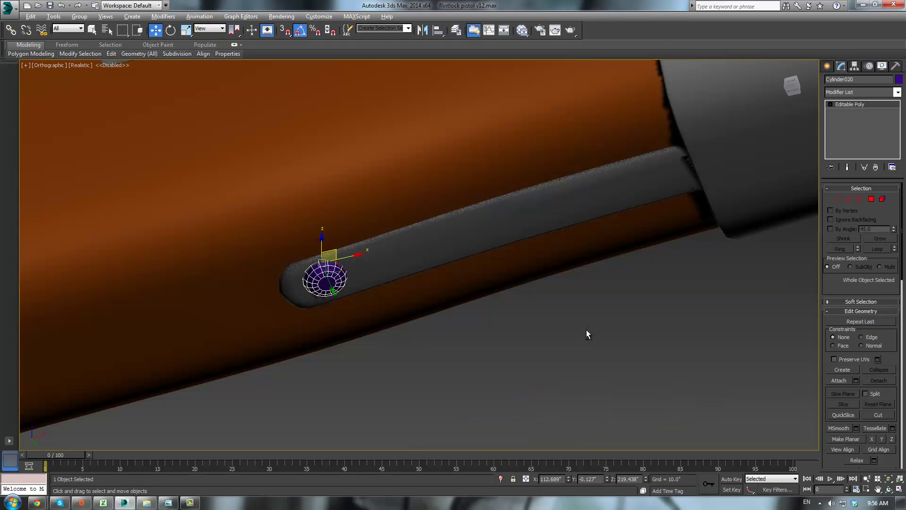
{"action": "key", "text": "alt+w"}
{"action": "key", "text": "p"}
{"action": "middle_click_drag", "start_coordinate": [583, 336], "coordinate": [650, 330]}
{"action": "scroll", "coordinate": [650, 331], "scroll_direction": "up", "scroll_amount": 3}
{"action": "middle_click_drag", "start_coordinate": [416, 271], "coordinate": [414, 255], "text": "alt"}
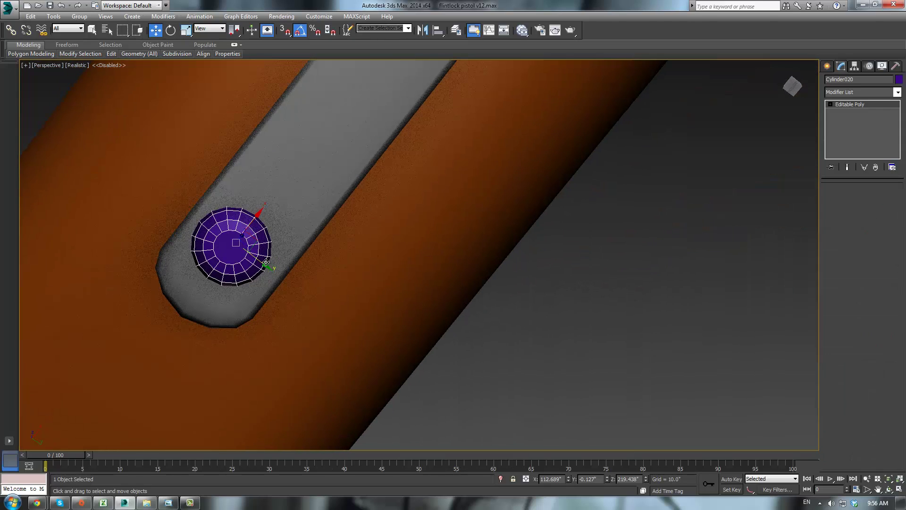
- Widen the underside strip to about 144% across the stock and enlarge its screw to 116% in X and Y
{"action": "middle_click_drag", "start_coordinate": [265, 264], "coordinate": [477, 231], "text": "alt"}
{"action": "left_click", "coordinate": [352, 303]}
{"action": "scroll", "coordinate": [480, 239], "scroll_direction": "up", "scroll_amount": 6}
{"action": "left_click", "coordinate": [493, 293]}
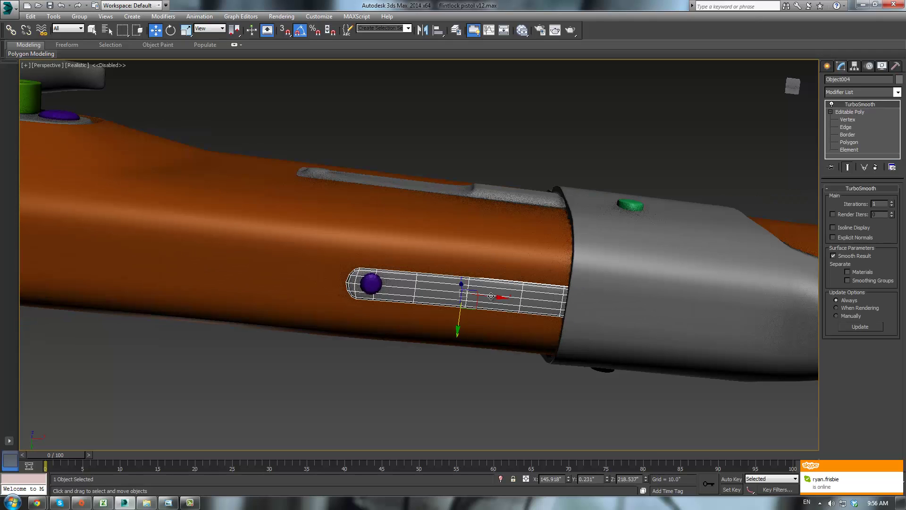
{"action": "key", "text": "r"}
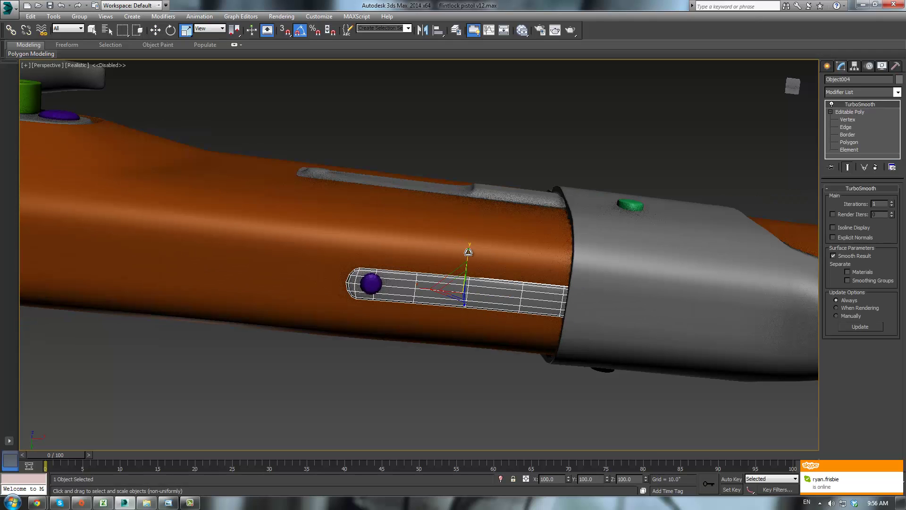
{"action": "left_click_drag", "start_coordinate": [468, 252], "coordinate": [467, 235]}
{"action": "key", "text": "ctrl+d"}
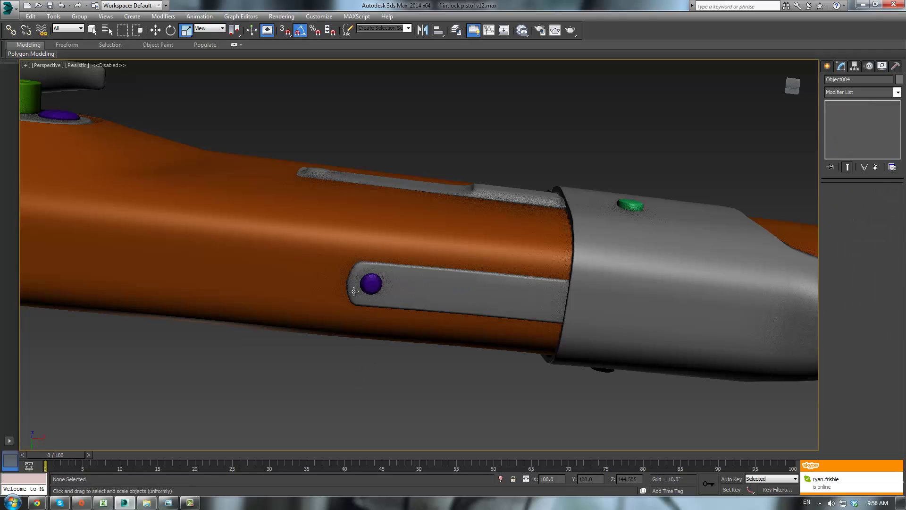
{"action": "left_click", "coordinate": [370, 284]}
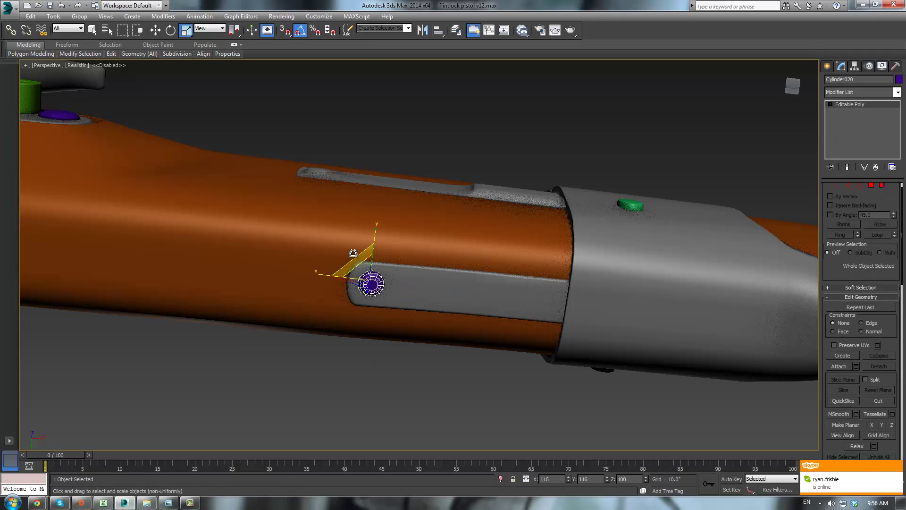
{"action": "left_click", "coordinate": [364, 369]}
- Inspect the pistol's underside, band and lock from several angles, and check the stock's unsmoothed base mesh
{"action": "scroll", "coordinate": [389, 349], "scroll_direction": "down", "scroll_amount": 3}
{"action": "middle_click_drag", "start_coordinate": [389, 349], "coordinate": [418, 322], "text": "alt"}
{"action": "scroll", "coordinate": [409, 373], "scroll_direction": "down", "scroll_amount": 3}
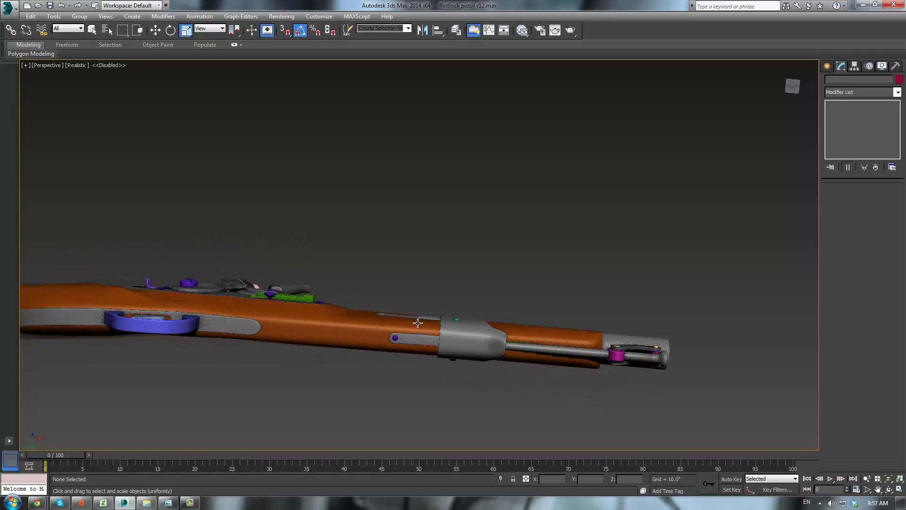
{"action": "middle_click_drag", "start_coordinate": [418, 323], "coordinate": [422, 397], "text": "alt"}
{"action": "scroll", "coordinate": [421, 395], "scroll_direction": "up", "scroll_amount": 4}
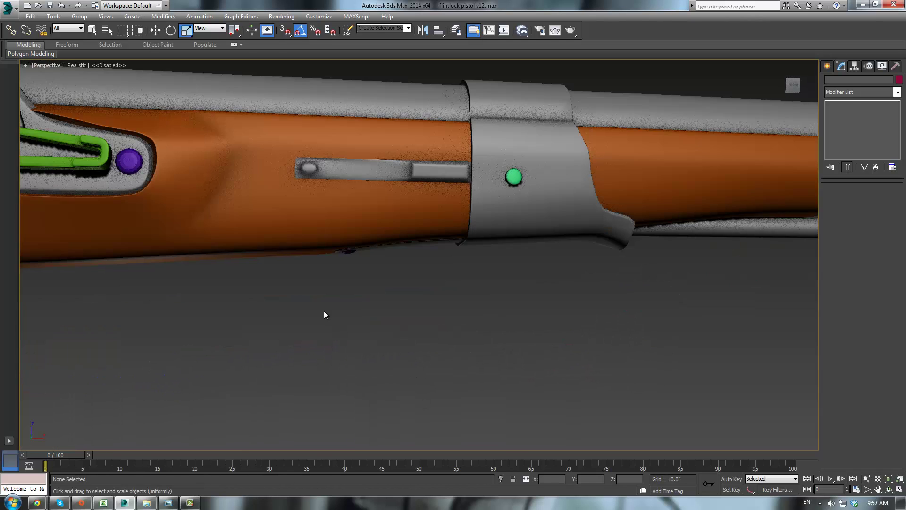
{"action": "mouse_move", "coordinate": [324, 312]}
{"action": "middle_mouse_down"}
{"action": "mouse_move", "coordinate": [661, 414]}
{"action": "mouse_move", "coordinate": [691, 372]}
{"action": "middle_mouse_up"}
{"action": "mouse_move", "coordinate": [344, 323]}
{"action": "middle_mouse_down"}
{"action": "mouse_move", "coordinate": [623, 371]}
{"action": "mouse_move", "coordinate": [492, 340]}
{"action": "mouse_move", "coordinate": [543, 340]}
{"action": "mouse_move", "coordinate": [540, 327]}
{"action": "mouse_move", "coordinate": [502, 314]}
{"action": "mouse_move", "coordinate": [531, 358]}
{"action": "mouse_move", "coordinate": [505, 313]}
{"action": "mouse_move", "coordinate": [415, 331]}
{"action": "middle_mouse_up"}
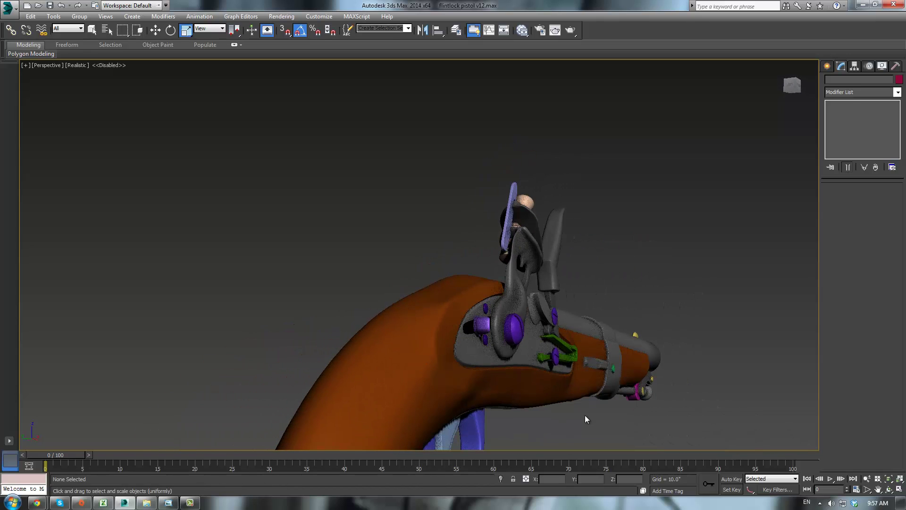
{"action": "middle_click_drag", "start_coordinate": [585, 415], "coordinate": [415, 306], "text": "alt"}
{"action": "left_click", "coordinate": [418, 304]}
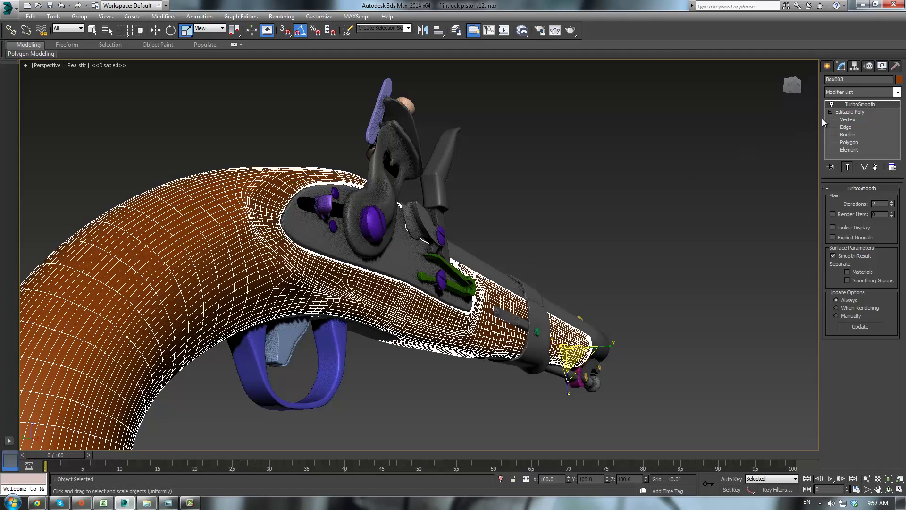
{"action": "left_click", "coordinate": [837, 112]}
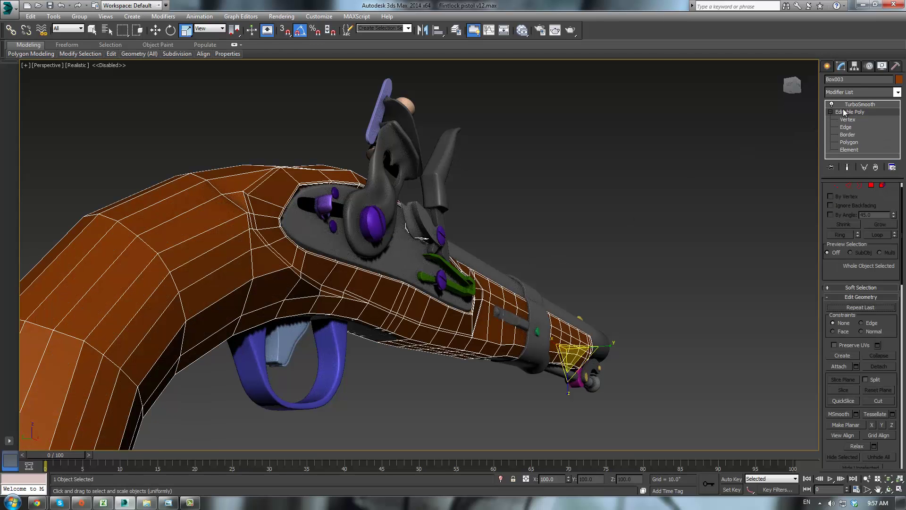
{"action": "left_click", "coordinate": [866, 106]}
{"action": "left_click", "coordinate": [700, 166]}
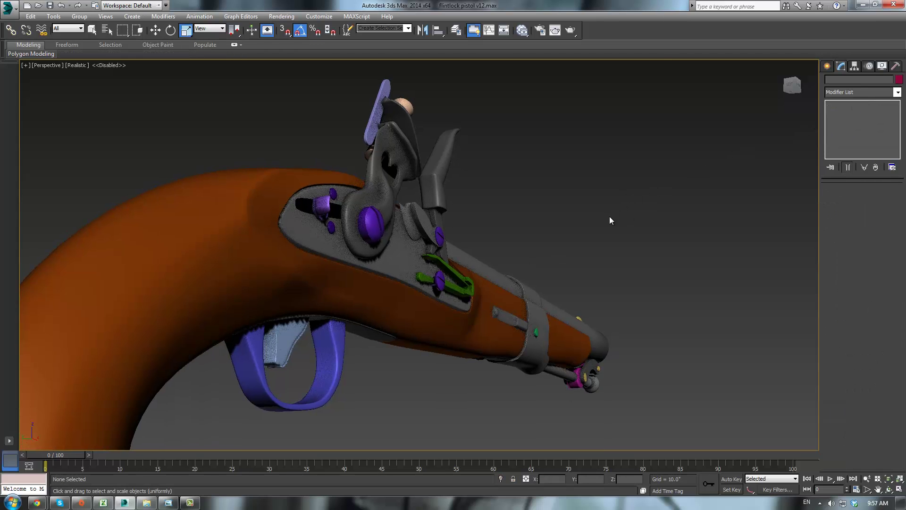
- Examine the pistol's full profile and take a close look at the yellow sphere sight on top of the barrel
{"action": "scroll", "coordinate": [610, 216], "scroll_direction": "up", "scroll_amount": 5}
{"action": "scroll", "coordinate": [566, 236], "scroll_direction": "down", "scroll_amount": 5}
{"action": "mouse_move", "coordinate": [579, 259]}
{"action": "middle_mouse_down", "text": "alt"}
{"action": "mouse_move", "coordinate": [593, 272]}
{"action": "mouse_move", "coordinate": [584, 264]}
{"action": "middle_mouse_up", "text": "alt"}
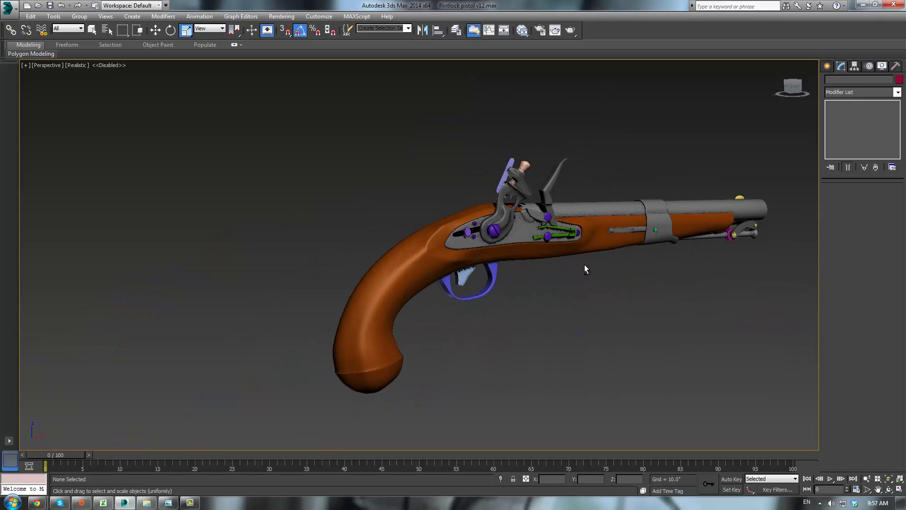
{"action": "middle_click_drag", "start_coordinate": [646, 241], "coordinate": [555, 258]}
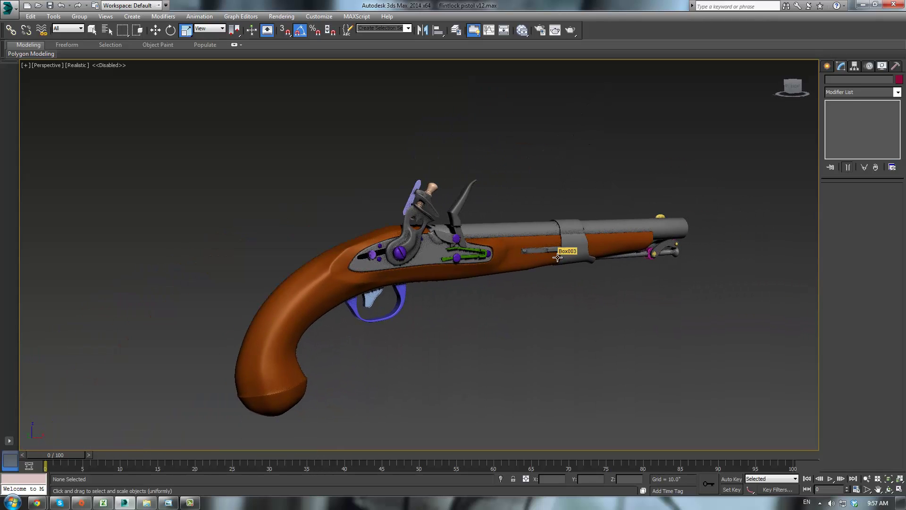
{"action": "middle_click_drag", "start_coordinate": [555, 266], "coordinate": [461, 330]}
{"action": "scroll", "coordinate": [461, 329], "scroll_direction": "up", "scroll_amount": 4}
{"action": "middle_click_drag", "start_coordinate": [511, 303], "coordinate": [523, 336], "text": "alt"}
{"action": "middle_click_drag", "start_coordinate": [523, 336], "coordinate": [485, 401]}
{"action": "scroll", "coordinate": [496, 283], "scroll_direction": "up", "scroll_amount": 3}
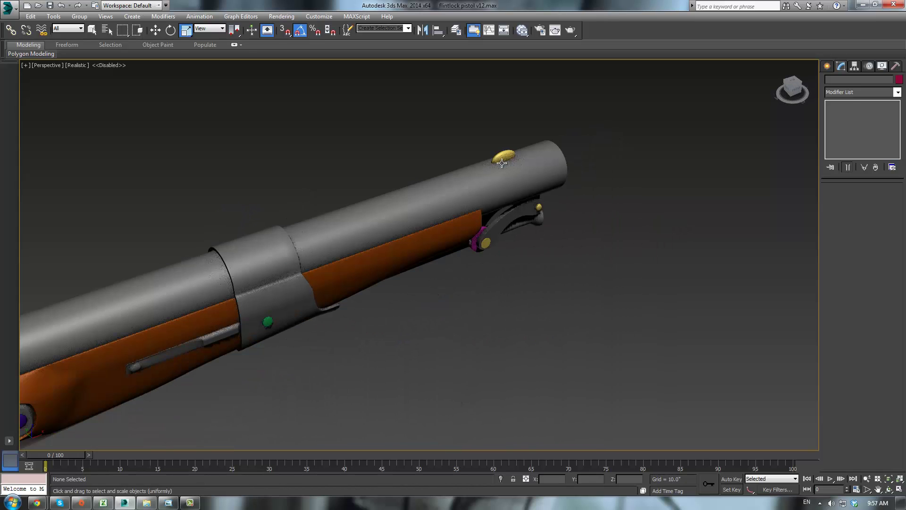
{"action": "scroll", "coordinate": [509, 150], "scroll_direction": "down", "scroll_amount": 5}
{"action": "left_click", "coordinate": [608, 128]}
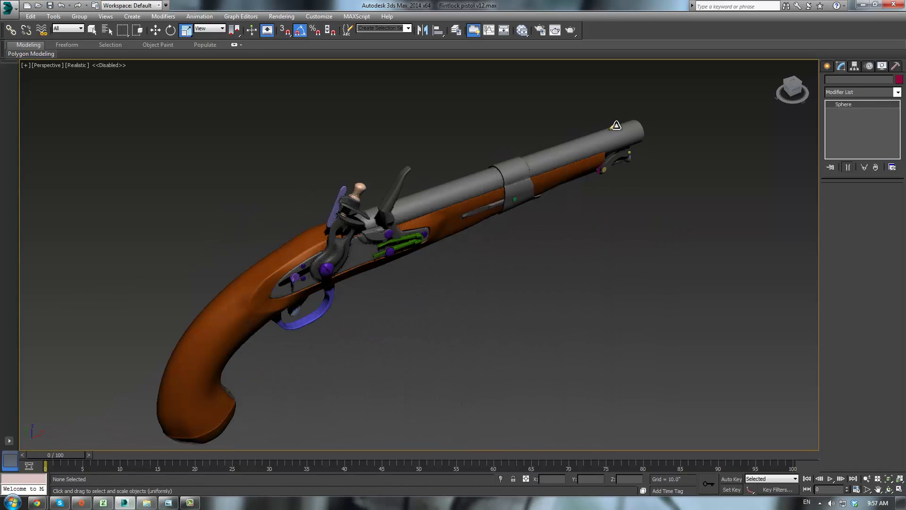
{"action": "key", "text": "z"}
{"action": "scroll", "coordinate": [806, 79], "scroll_direction": "down", "scroll_amount": 2}
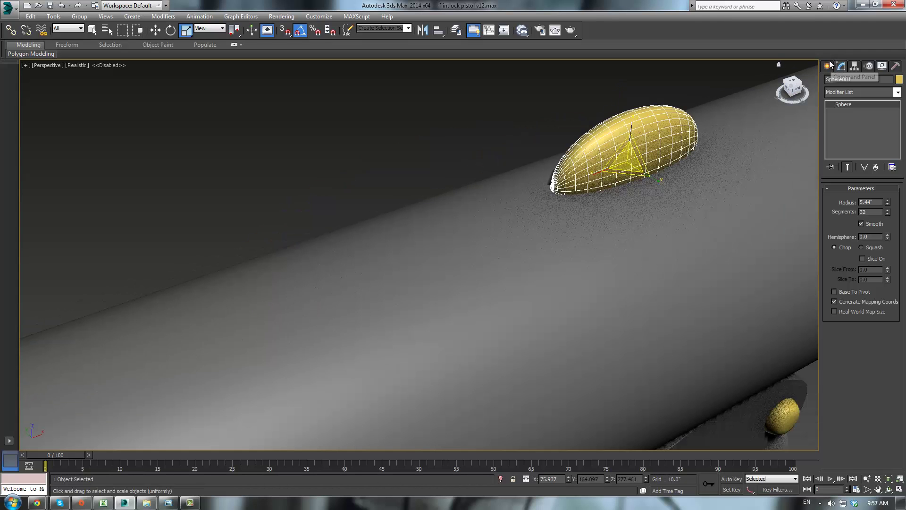
- Create a box about 5.8" × 17.2" × 4.7" with AutoGrid on the outer face of the curved link below the muzzle
{"action": "left_click", "coordinate": [827, 66]}
{"action": "left_click", "coordinate": [844, 126]}
{"action": "scroll", "coordinate": [649, 169], "scroll_direction": "down", "scroll_amount": 4}
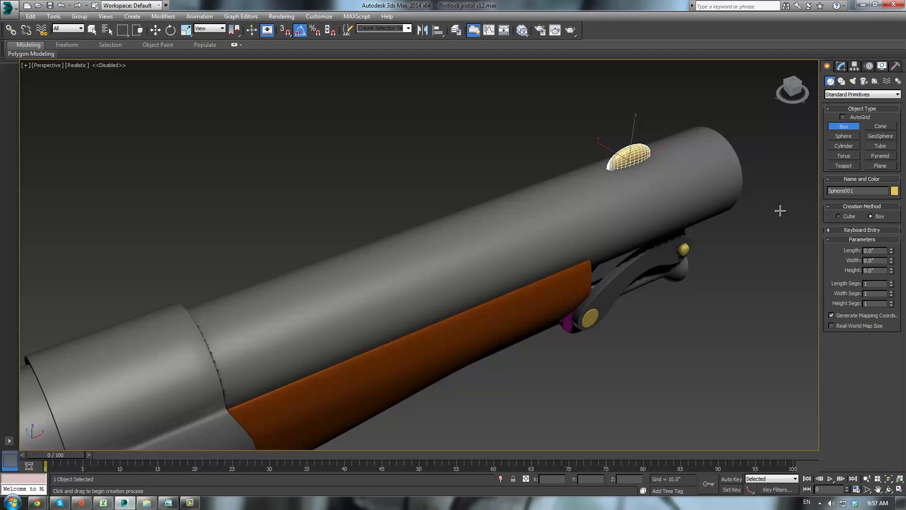
{"action": "left_click_drag", "start_coordinate": [657, 255], "coordinate": [637, 270]}
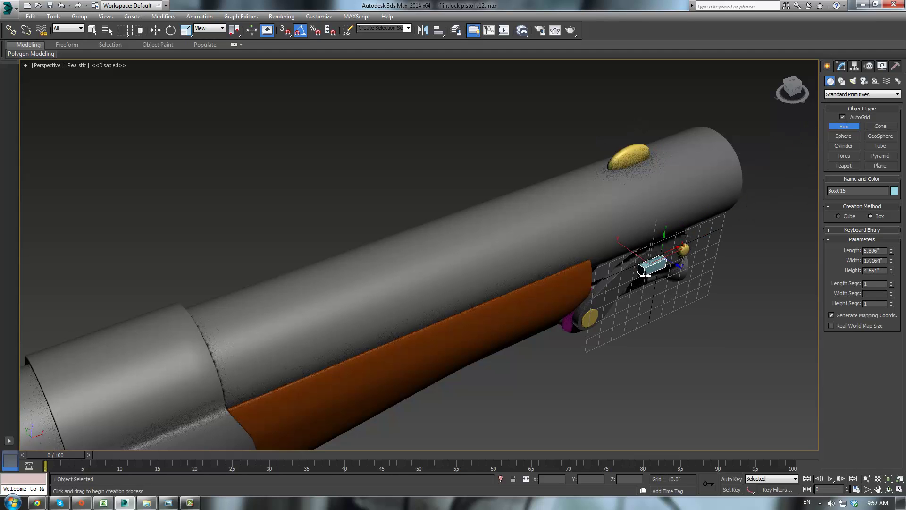
{"action": "left_click", "coordinate": [644, 275]}
- Convert the new box to an Editable Poly
{"action": "left_click", "coordinate": [842, 65]}
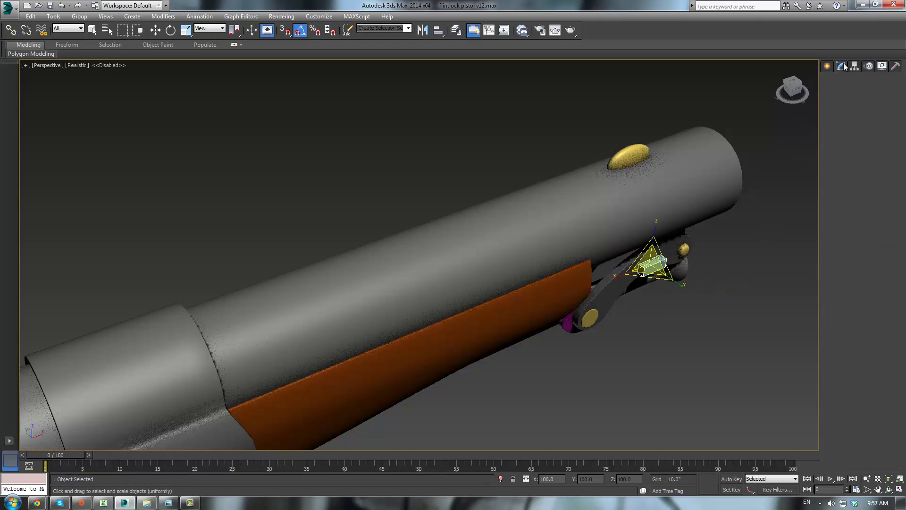
{"action": "middle_click_drag", "start_coordinate": [653, 251], "coordinate": [596, 270]}
{"action": "scroll", "coordinate": [600, 259], "scroll_direction": "up", "scroll_amount": 3}
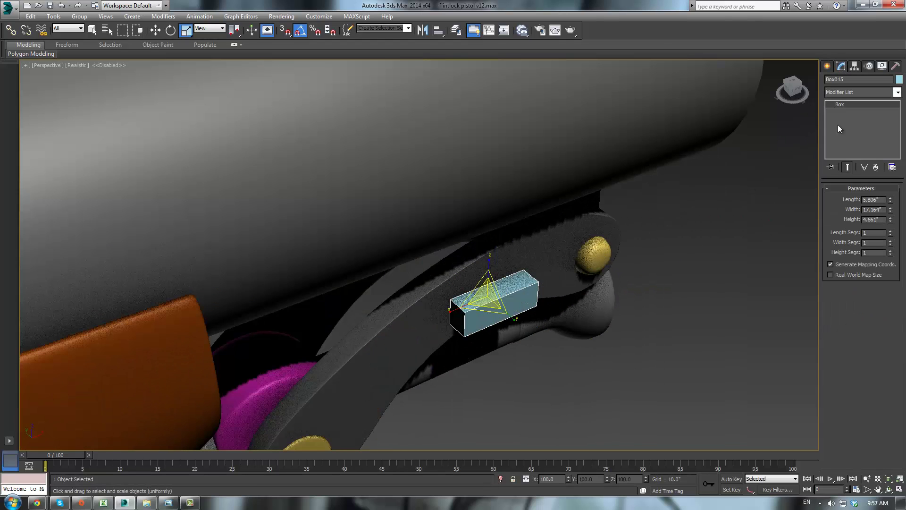
{"action": "right_click", "coordinate": [842, 104]}
{"action": "left_click", "coordinate": [862, 172]}
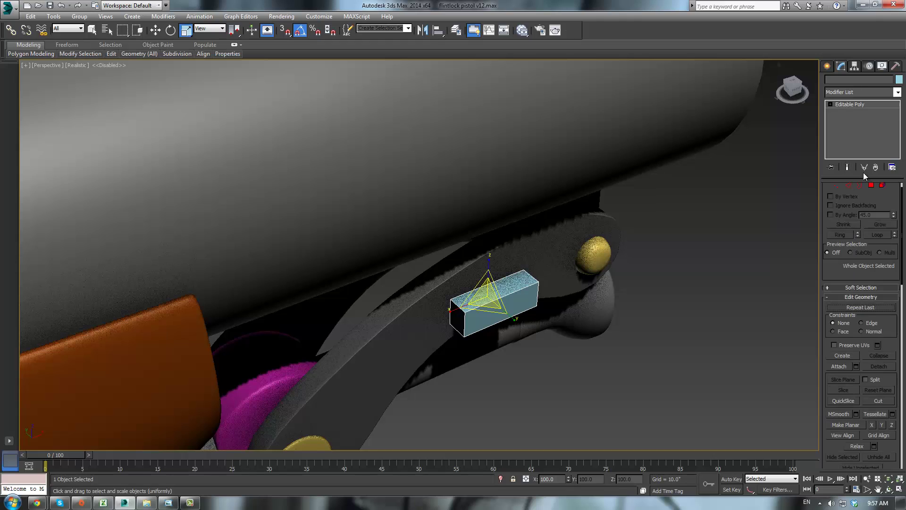
- Bevel the box's top polygon upward and inward to form a sloped top
{"action": "left_click", "coordinate": [871, 186]}
{"action": "left_click", "coordinate": [493, 289]}
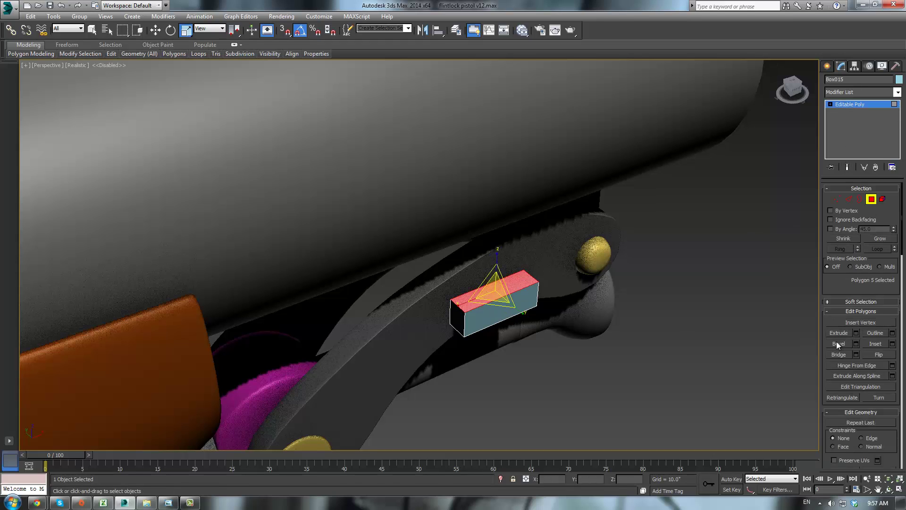
{"action": "key", "text": "q"}
{"action": "left_click_drag", "start_coordinate": [468, 295], "coordinate": [471, 286]}
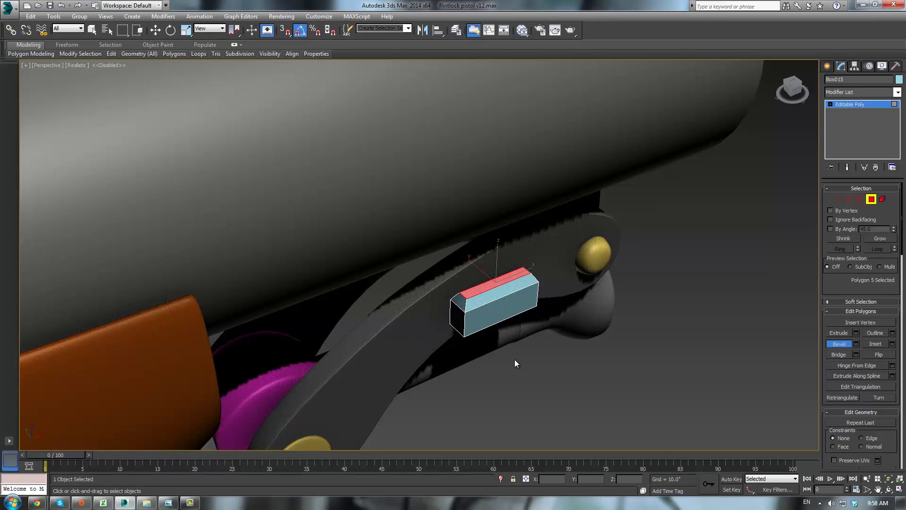
- Scale the box's four bottom vertices outward in length and depth so its sides flare toward the base
{"action": "key", "text": "1"}
{"action": "middle_click_drag", "start_coordinate": [514, 359], "coordinate": [443, 307], "text": "alt"}
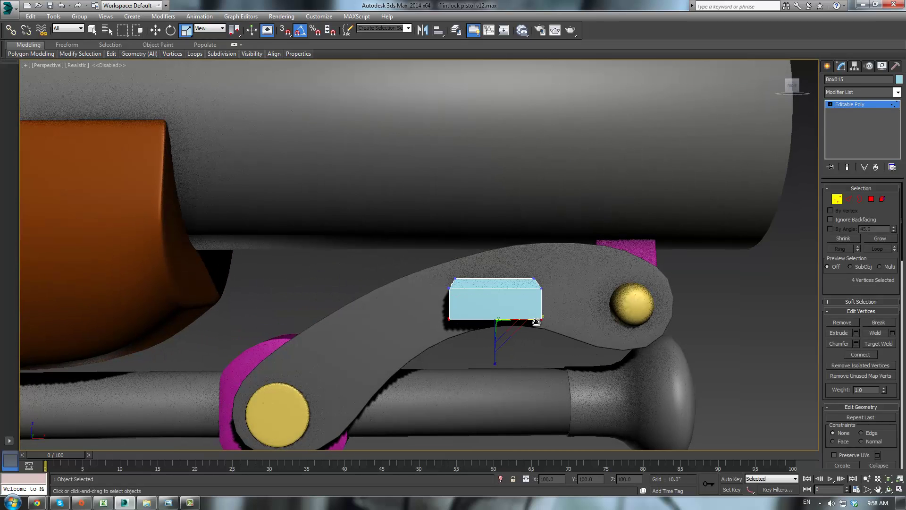
{"action": "left_click_drag", "start_coordinate": [536, 320], "coordinate": [543, 321]}
{"action": "middle_click_drag", "start_coordinate": [545, 320], "coordinate": [522, 322], "text": "alt"}
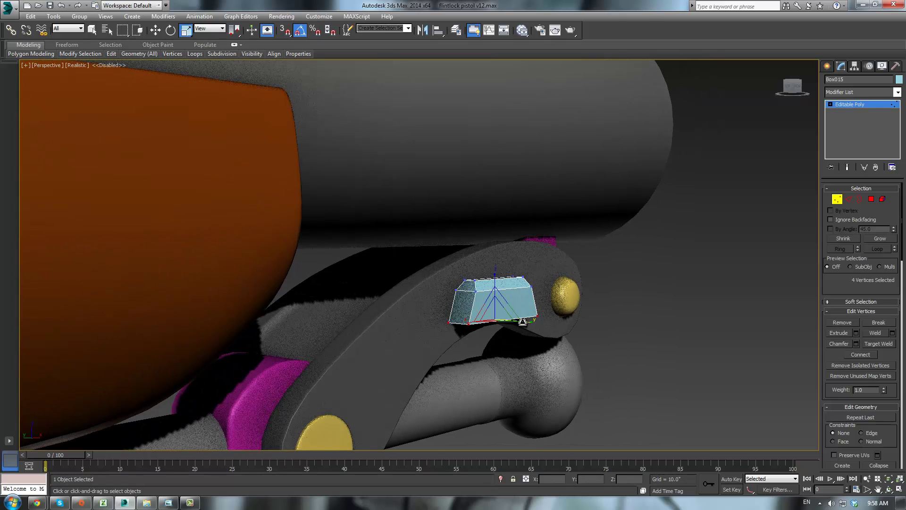
{"action": "left_click_drag", "start_coordinate": [526, 320], "coordinate": [529, 321]}
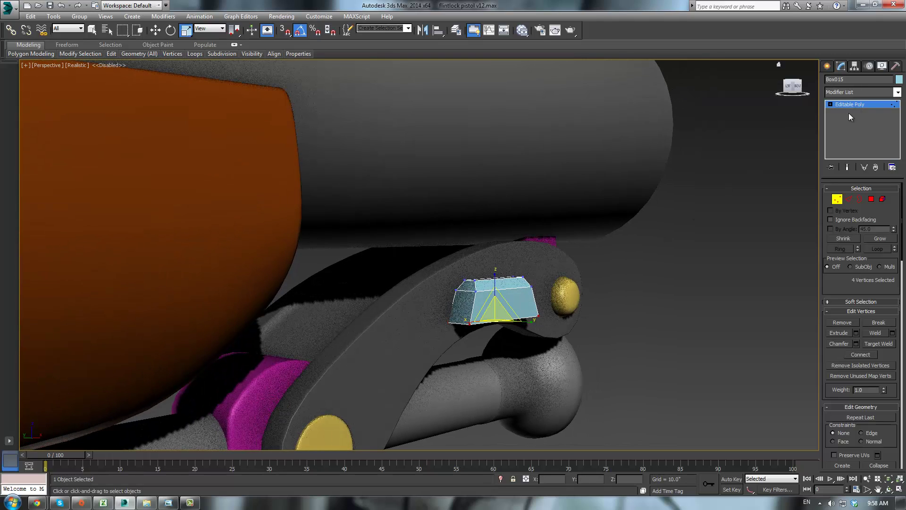
- Apply a TurboSmooth modifier with 2 iterations to the flared box
{"action": "left_click", "coordinate": [851, 92]}
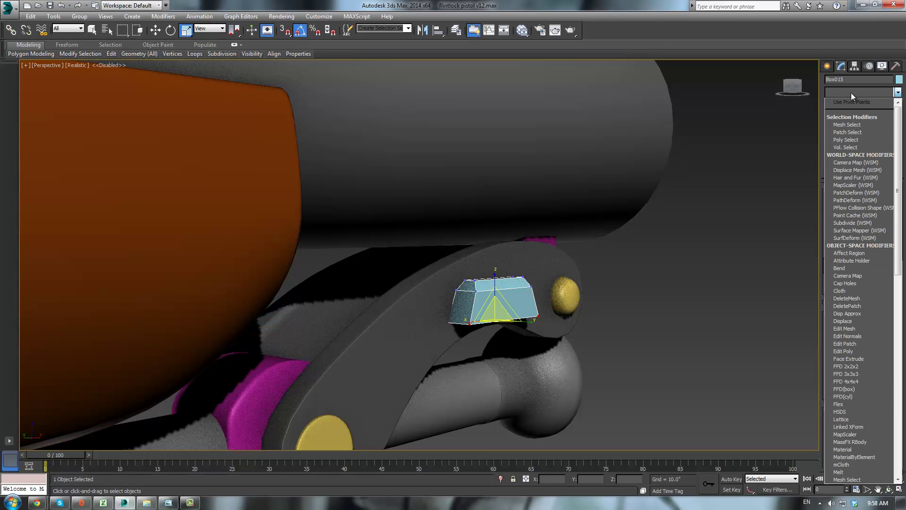
{"action": "type", "text": "tu"}
{"action": "key", "text": "Return"}
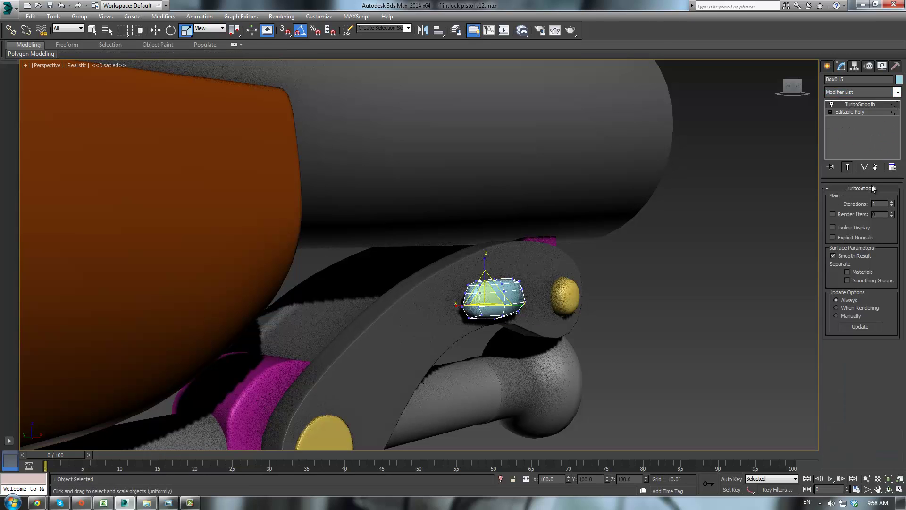
{"action": "left_click", "coordinate": [892, 202]}
- Insert a supporting edge loop close to the block's base with Swift Loop to sharpen its smoothed lower edge
{"action": "left_click", "coordinate": [854, 112]}
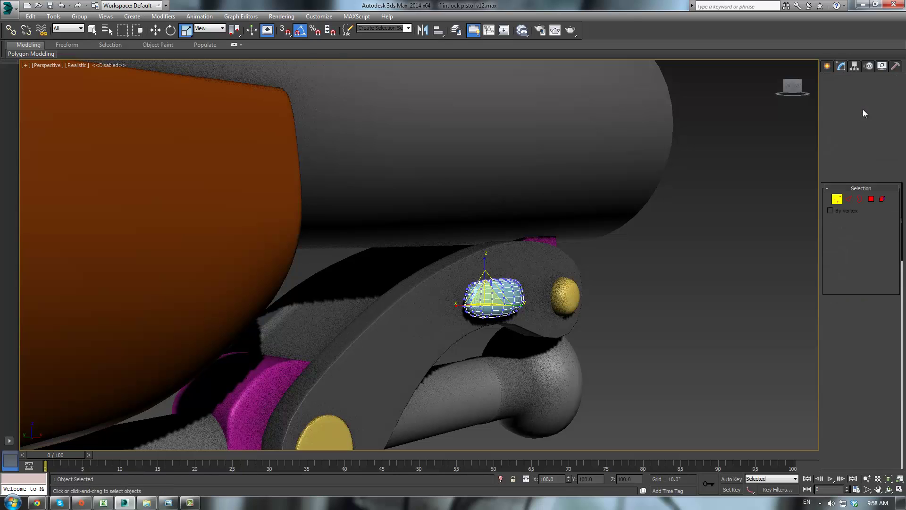
{"action": "left_click", "coordinate": [847, 199]}
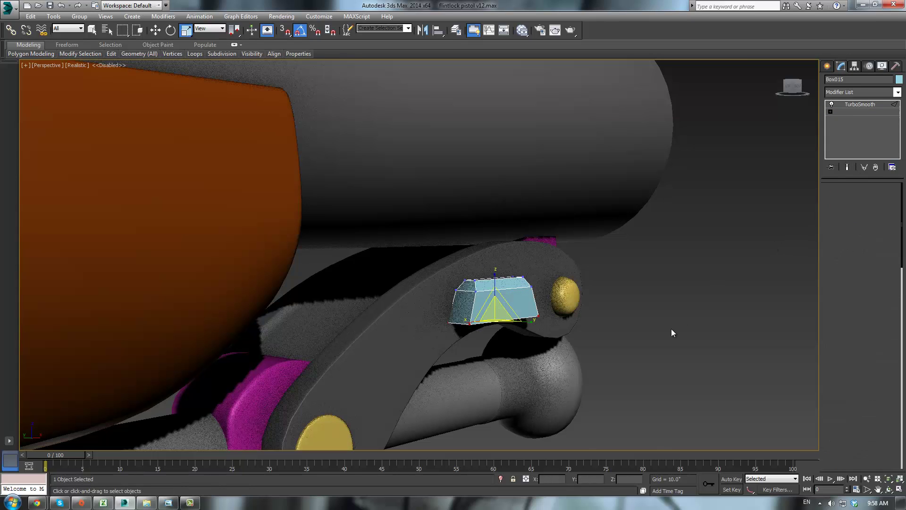
{"action": "scroll", "coordinate": [512, 326], "scroll_direction": "up", "scroll_amount": 3}
{"action": "left_click_drag", "start_coordinate": [526, 305], "coordinate": [586, 307]}
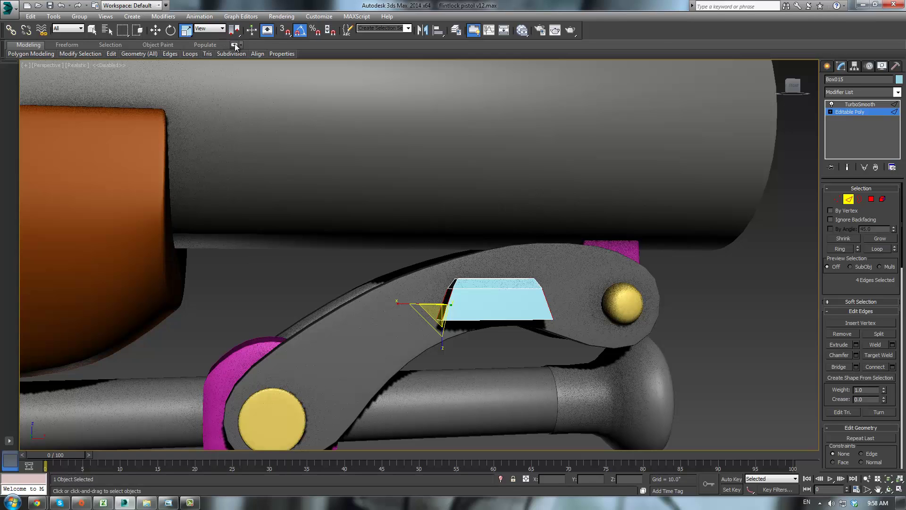
{"action": "left_click", "coordinate": [234, 45]}
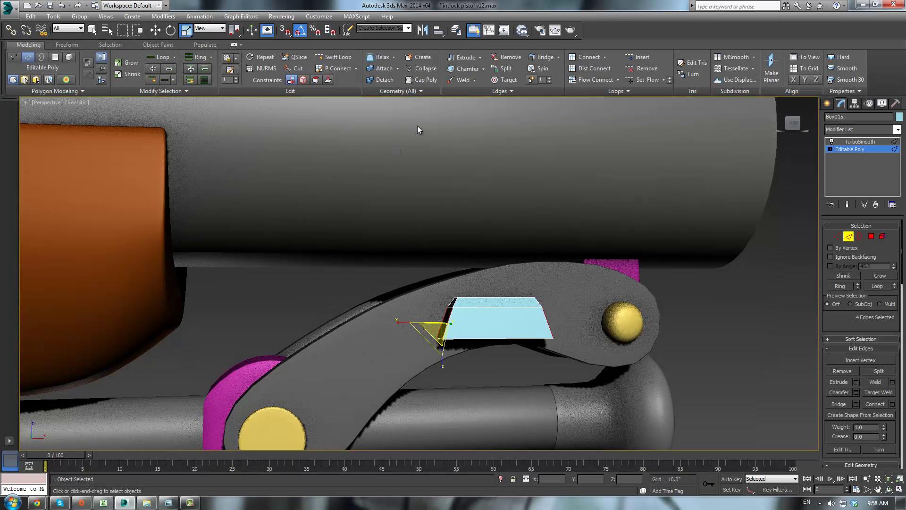
{"action": "left_click", "coordinate": [334, 56]}
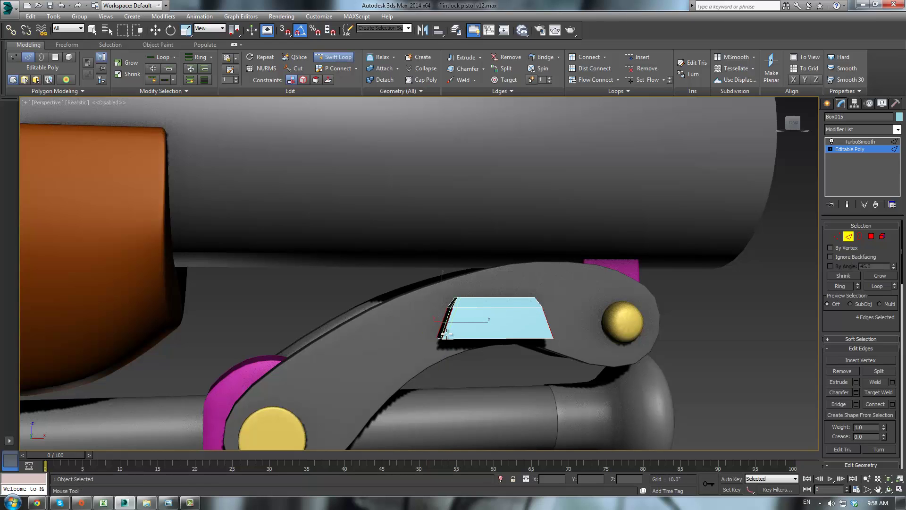
{"action": "middle_click_drag", "start_coordinate": [443, 325], "coordinate": [485, 333], "text": "alt"}
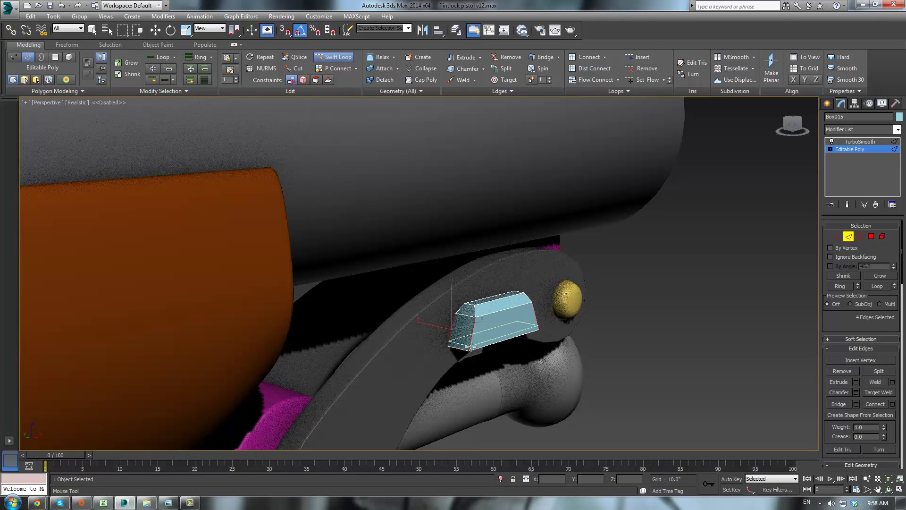
{"action": "left_click", "coordinate": [470, 349]}
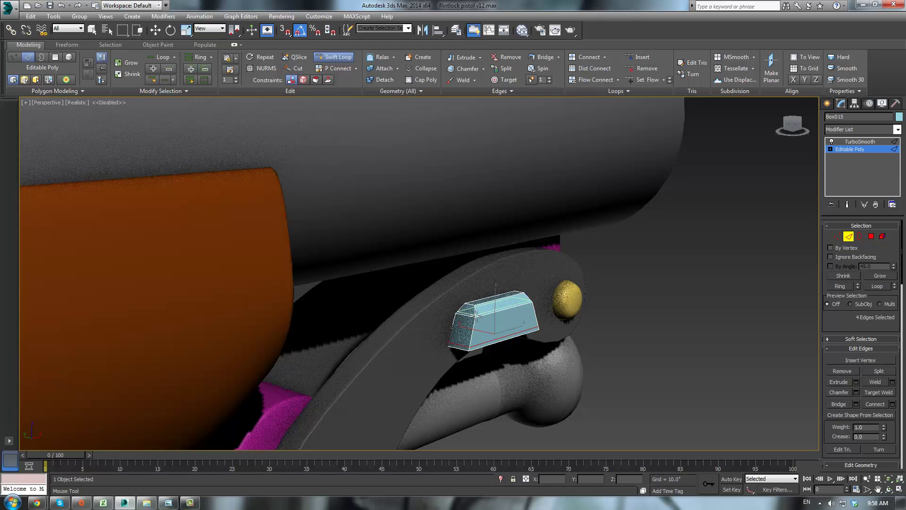
{"action": "left_click", "coordinate": [859, 148]}
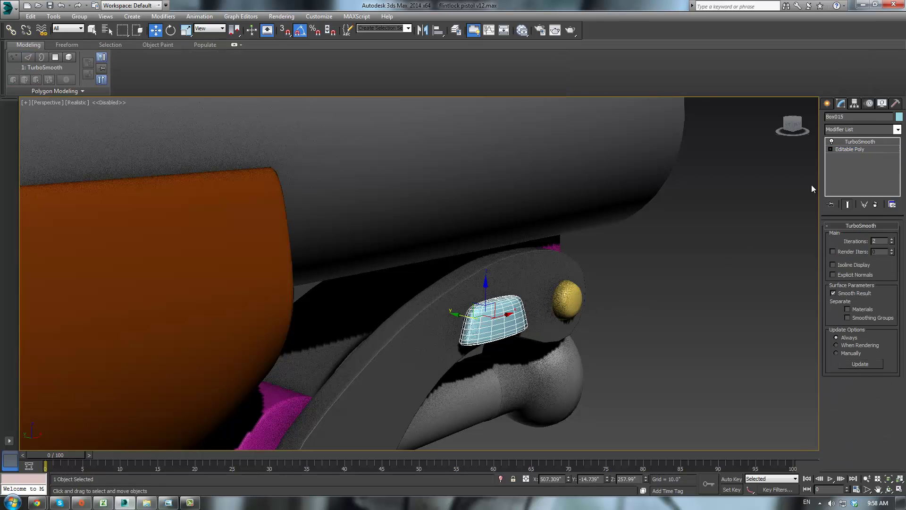
- Connect the block's ring of crosswise edges with 2 segments pinched outward, adding lengthwise loops near its long sides
{"action": "left_click", "coordinate": [707, 282]}
{"action": "middle_click_drag", "start_coordinate": [706, 278], "coordinate": [634, 270], "text": "alt"}
{"action": "left_click", "coordinate": [554, 395]}
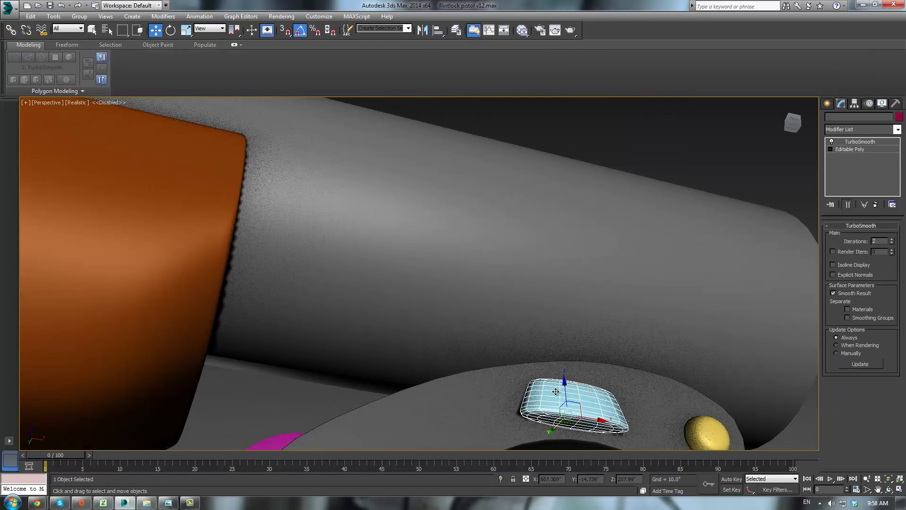
{"action": "left_click", "coordinate": [845, 149]}
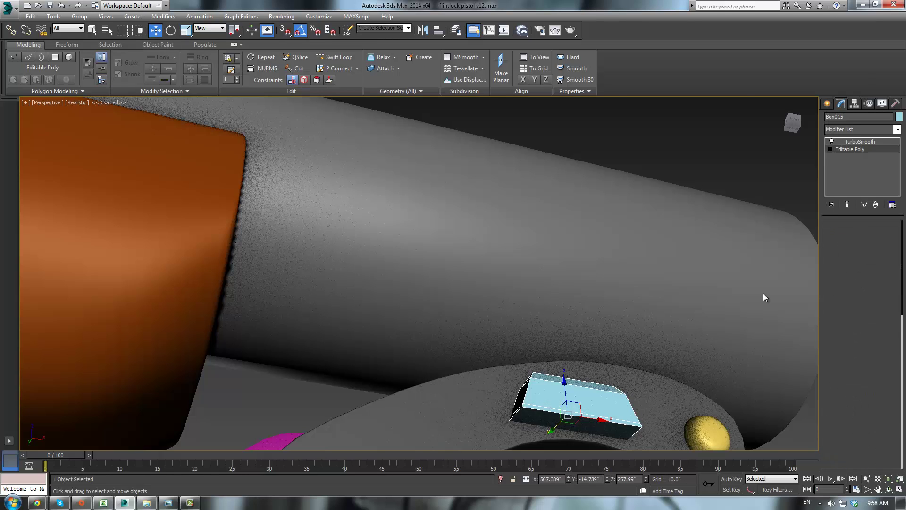
{"action": "left_click", "coordinate": [516, 415]}
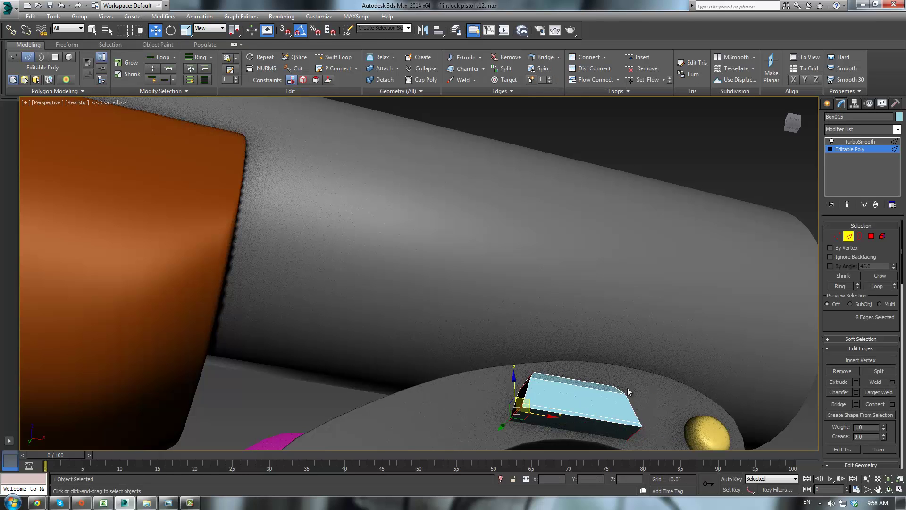
{"action": "key", "text": "alt+r"}
{"action": "left_click", "coordinate": [892, 405]}
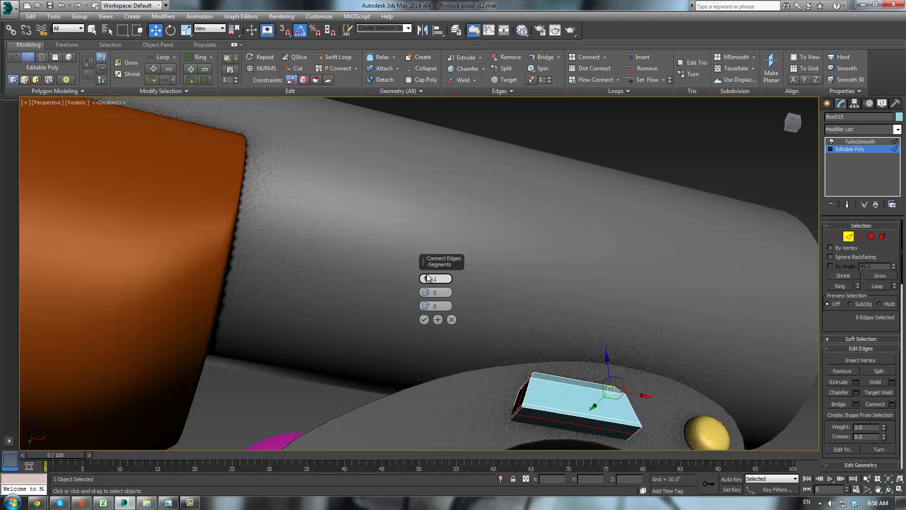
{"action": "left_click_drag", "start_coordinate": [426, 295], "coordinate": [446, 202]}
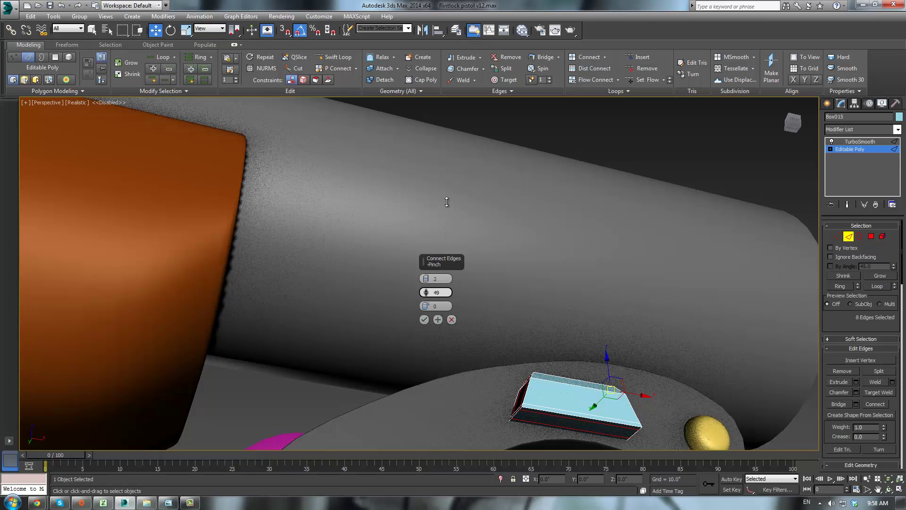
{"action": "left_click", "coordinate": [425, 319]}
{"action": "left_click", "coordinate": [860, 142]}
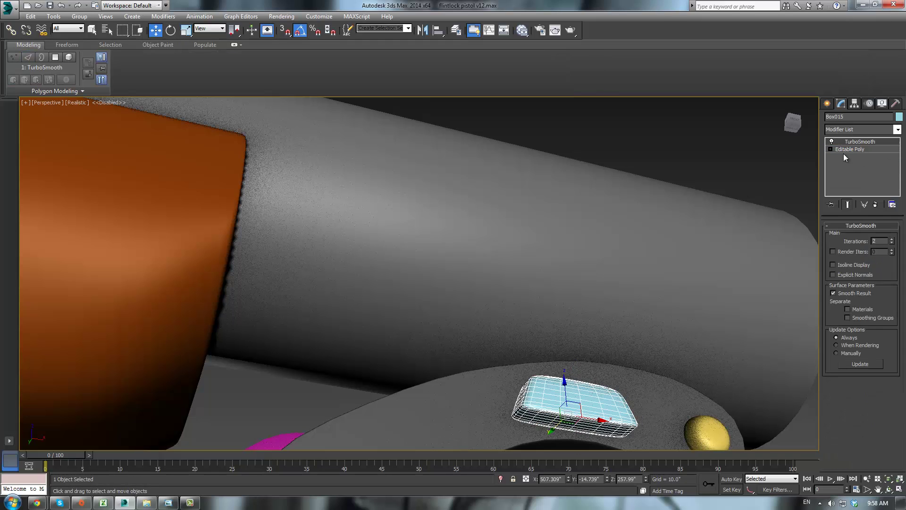
- Raise the block above the barrel and centre it over the existing sphere sight in the Top view
{"action": "middle_click_drag", "start_coordinate": [650, 153], "coordinate": [623, 269], "text": "alt"}
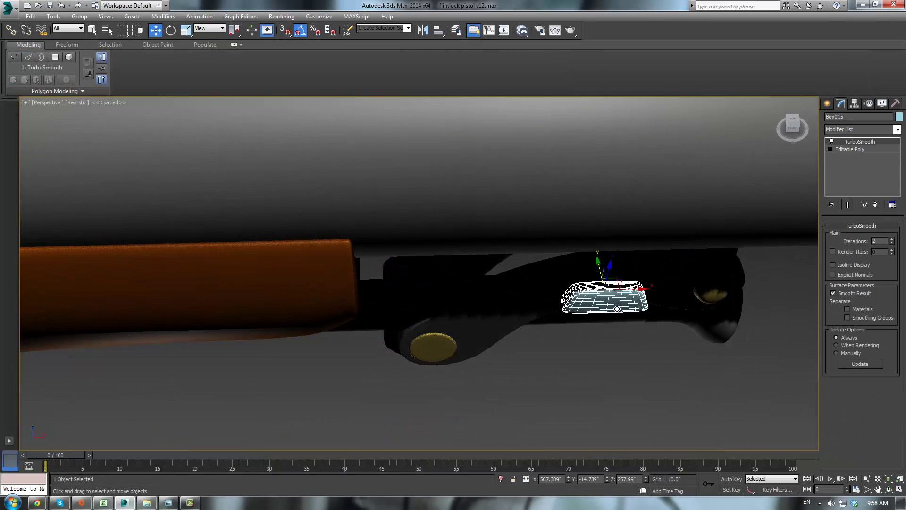
{"action": "left_click_drag", "start_coordinate": [609, 265], "coordinate": [623, 125]}
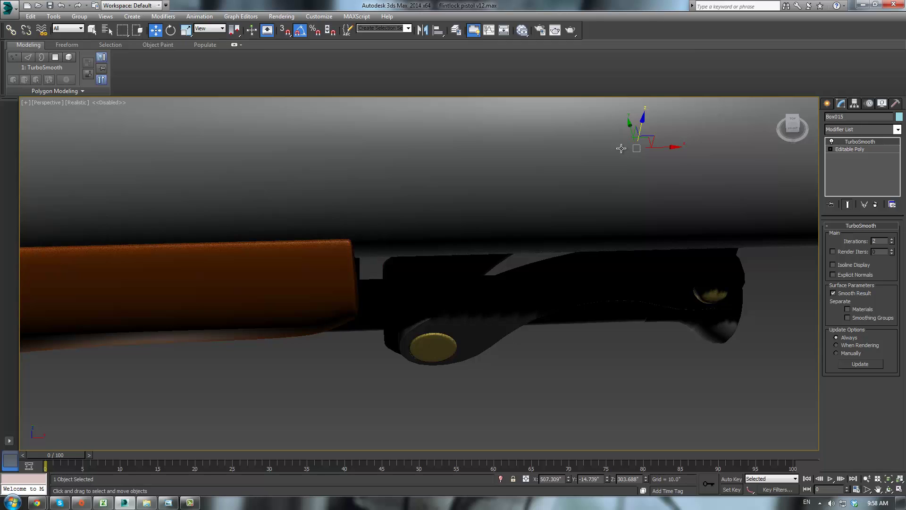
{"action": "key", "text": "alt+w"}
{"action": "scroll", "coordinate": [267, 230], "scroll_direction": "down", "scroll_amount": 5}
{"action": "scroll", "coordinate": [372, 207], "scroll_direction": "up", "scroll_amount": 2}
{"action": "middle_click_drag", "start_coordinate": [373, 208], "coordinate": [305, 166]}
{"action": "scroll", "coordinate": [286, 204], "scroll_direction": "up", "scroll_amount": 2}
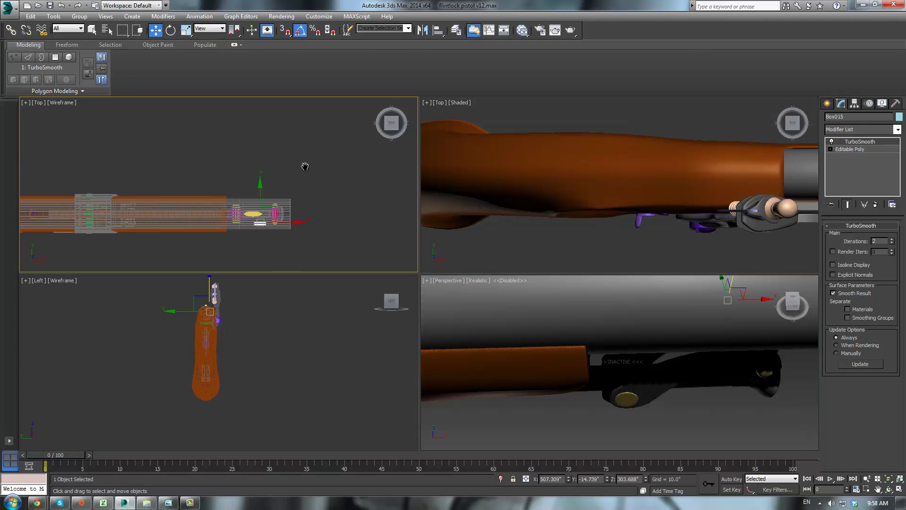
{"action": "scroll", "coordinate": [250, 220], "scroll_direction": "up", "scroll_amount": 5}
{"action": "left_click_drag", "start_coordinate": [289, 208], "coordinate": [269, 182]}
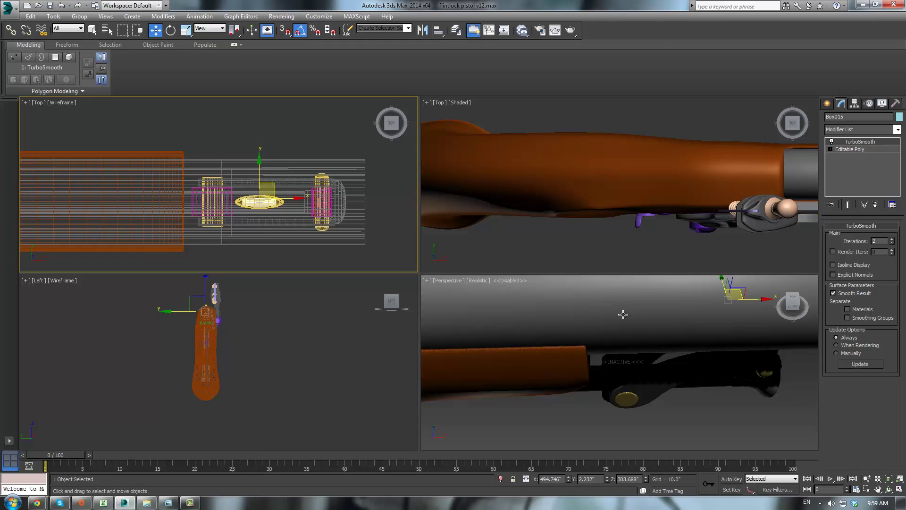
- Move the block up in the Front view until it sits on top of the barrel at the sphere sight
{"action": "scroll", "coordinate": [649, 285], "scroll_direction": "down", "scroll_amount": 3}
{"action": "scroll", "coordinate": [494, 188], "scroll_direction": "down", "scroll_amount": 3}
{"action": "scroll", "coordinate": [673, 186], "scroll_direction": "down", "scroll_amount": 3}
{"action": "key", "text": "f"}
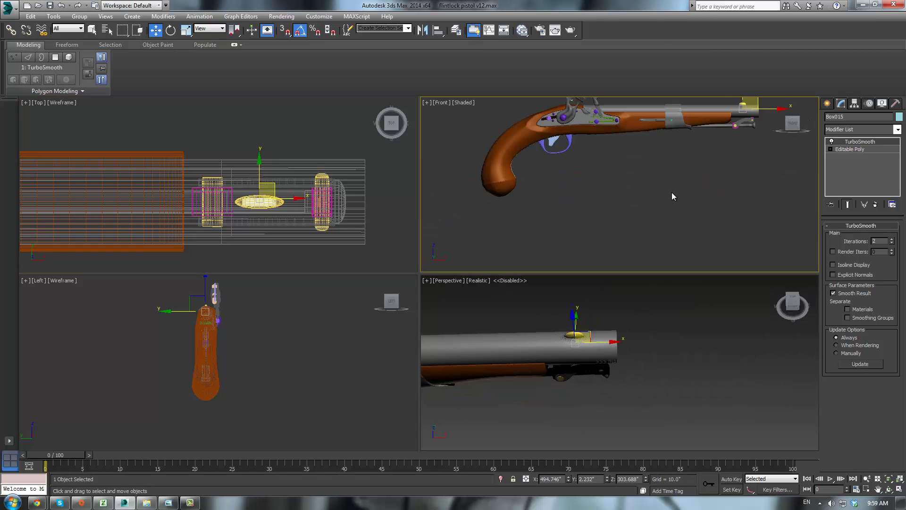
{"action": "scroll", "coordinate": [700, 158], "scroll_direction": "up", "scroll_amount": 3}
{"action": "middle_click_drag", "start_coordinate": [699, 158], "coordinate": [558, 240]}
{"action": "scroll", "coordinate": [592, 167], "scroll_direction": "up", "scroll_amount": 5}
{"action": "middle_click_drag", "start_coordinate": [653, 100], "coordinate": [521, 232]}
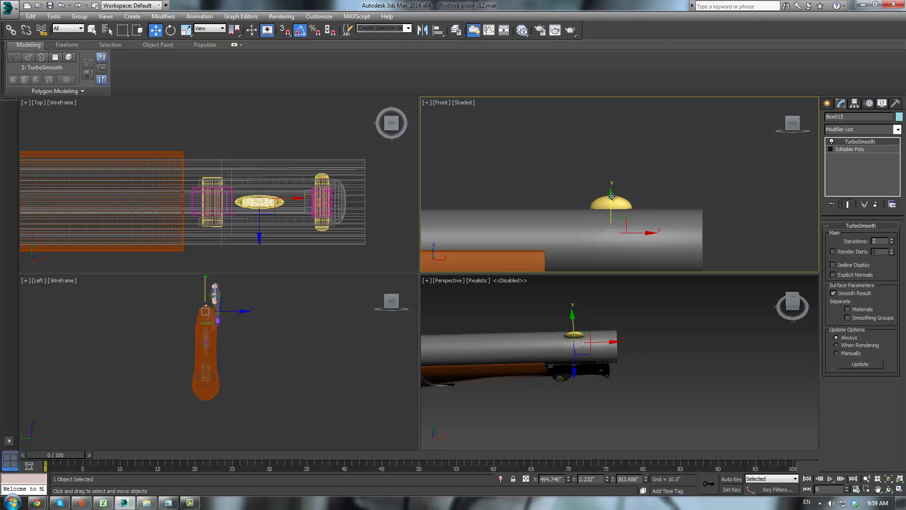
{"action": "left_click_drag", "start_coordinate": [611, 197], "coordinate": [615, 164]}
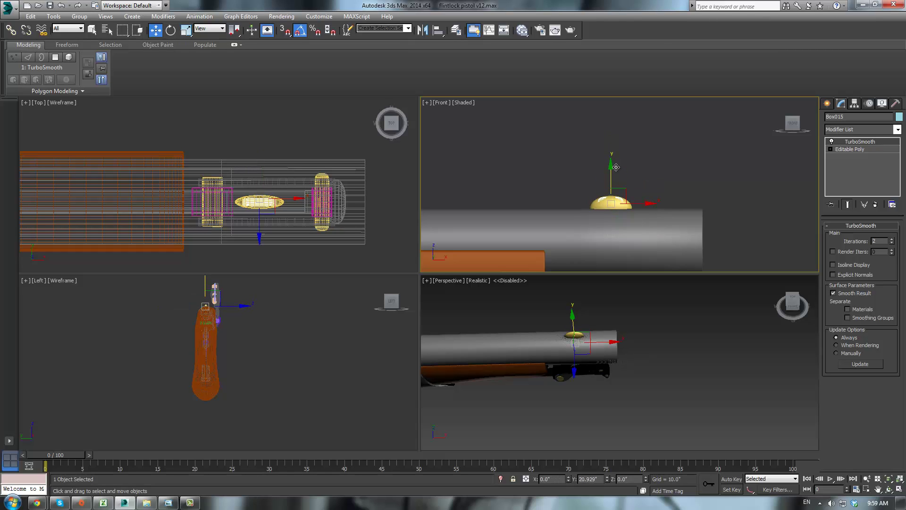
- Delete the old sphere sight and scale the block up uniformly to take its place on the barrel
{"action": "left_click", "coordinate": [621, 198]}
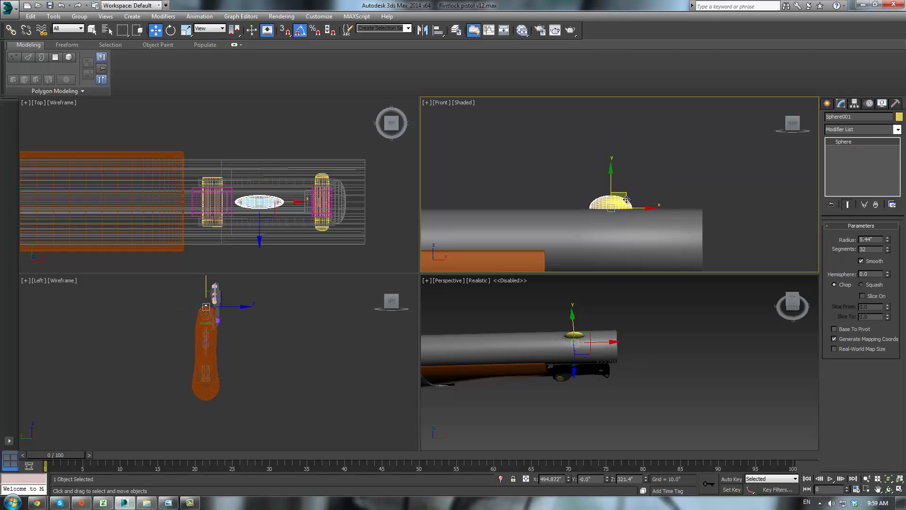
{"action": "key", "text": "Delete"}
{"action": "left_click", "coordinate": [616, 195]}
{"action": "key", "text": "r"}
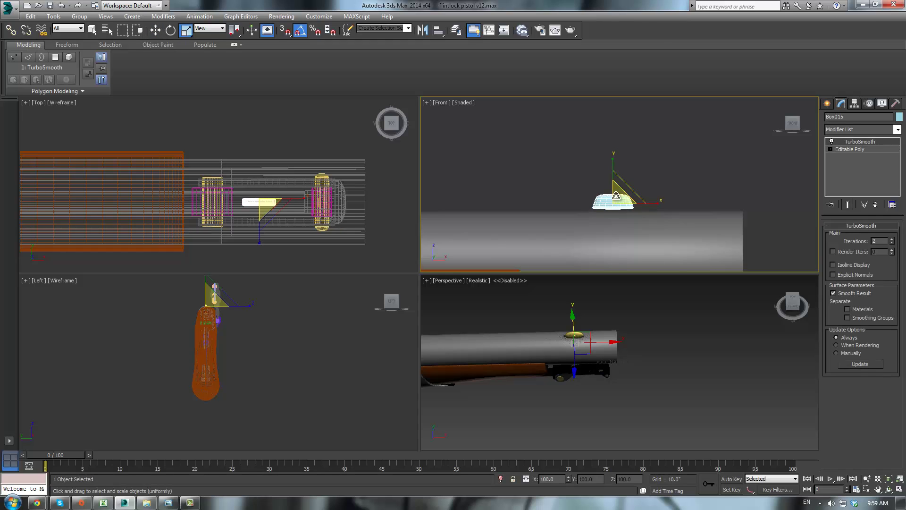
{"action": "left_click_drag", "start_coordinate": [615, 195], "coordinate": [613, 173]}
{"action": "key", "text": "w"}
{"action": "right_click", "coordinate": [630, 335]}
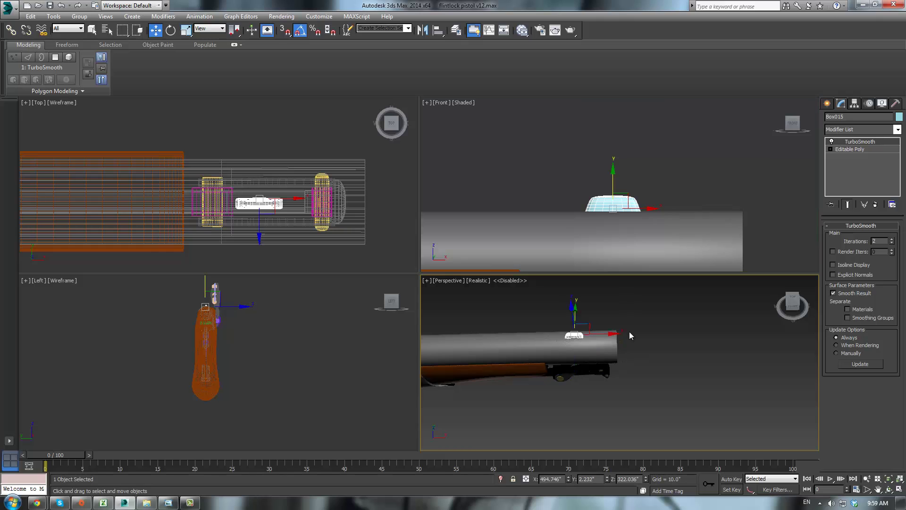
{"action": "left_click", "coordinate": [632, 327]}
{"action": "key", "text": "alt+w"}
- Connect the block's upper sloped edges with 1 segment and a slide of 66, adding a loop near the top
{"action": "middle_click_drag", "start_coordinate": [548, 310], "coordinate": [585, 189], "text": "alt"}
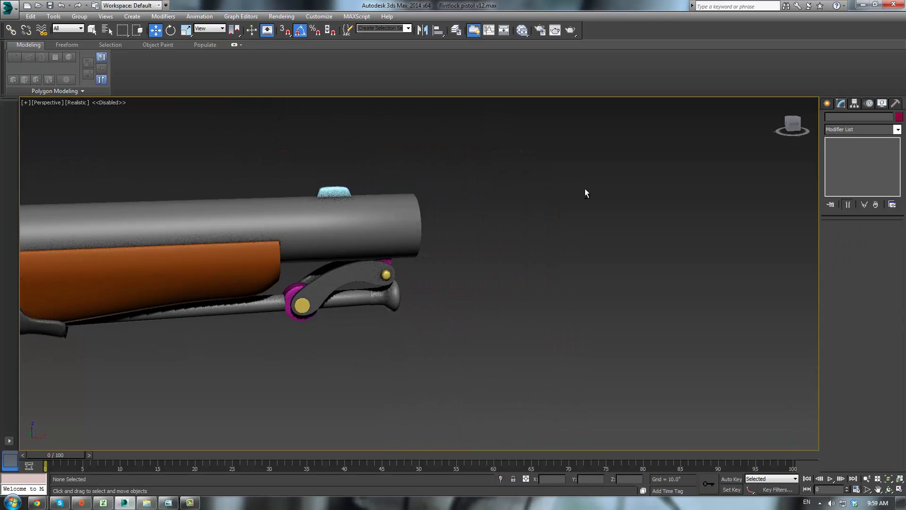
{"action": "scroll", "coordinate": [456, 176], "scroll_direction": "up", "scroll_amount": 4}
{"action": "middle_click_drag", "start_coordinate": [301, 166], "coordinate": [430, 196]}
{"action": "left_click", "coordinate": [384, 230]}
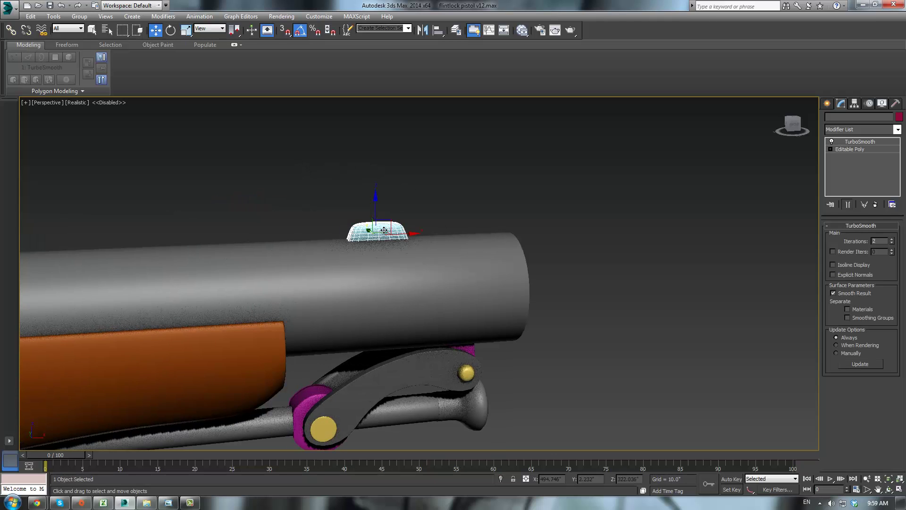
{"action": "left_click", "coordinate": [852, 149]}
{"action": "middle_click_drag", "start_coordinate": [500, 182], "coordinate": [581, 225]}
{"action": "scroll", "coordinate": [580, 225], "scroll_direction": "up", "scroll_amount": 3}
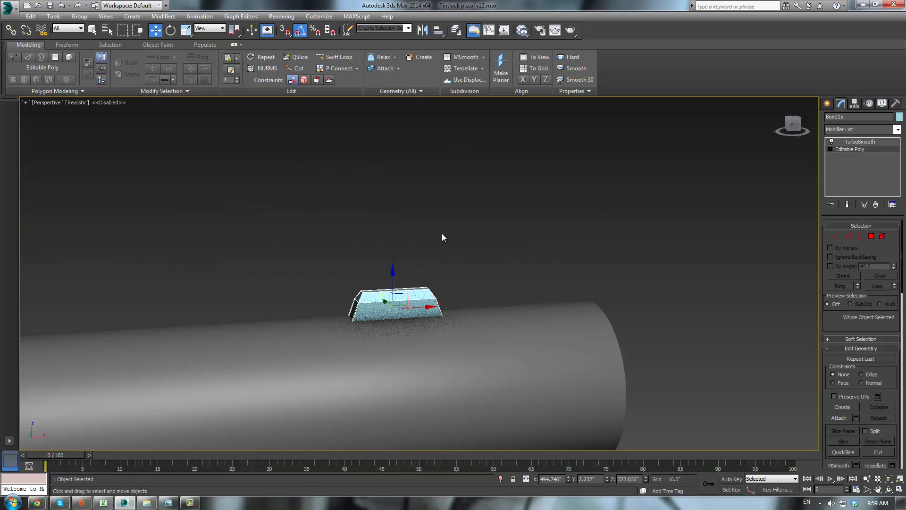
{"action": "scroll", "coordinate": [436, 242], "scroll_direction": "up", "scroll_amount": 5}
{"action": "middle_click_drag", "start_coordinate": [507, 213], "coordinate": [593, 131]}
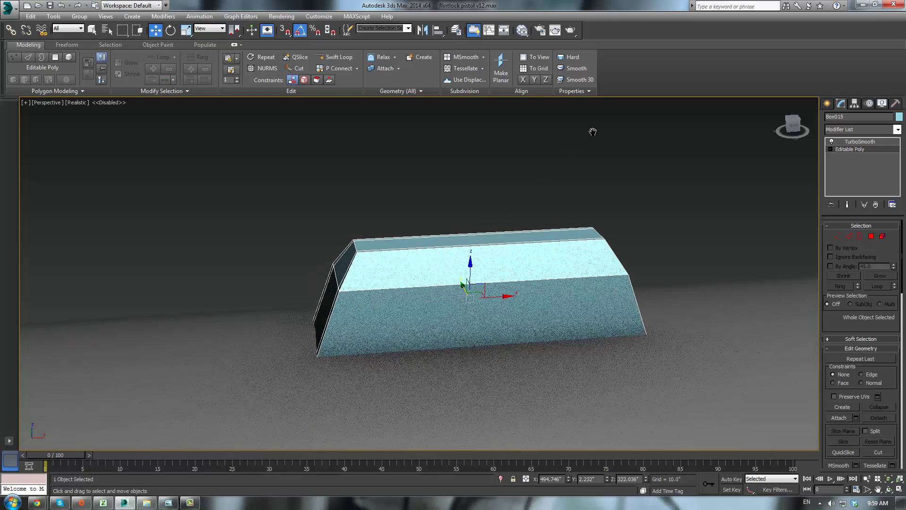
{"action": "left_click", "coordinate": [849, 236]}
{"action": "left_click", "coordinate": [610, 253]}
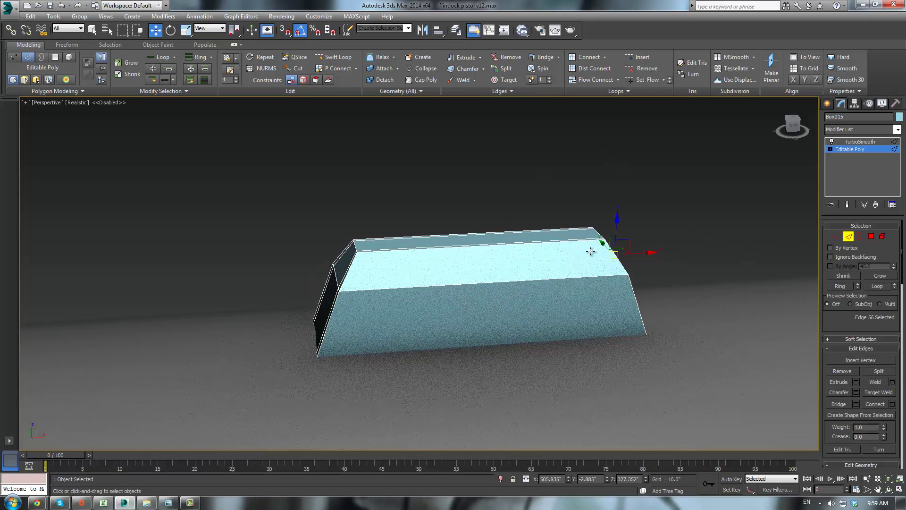
{"action": "double_click", "coordinate": [349, 263]}
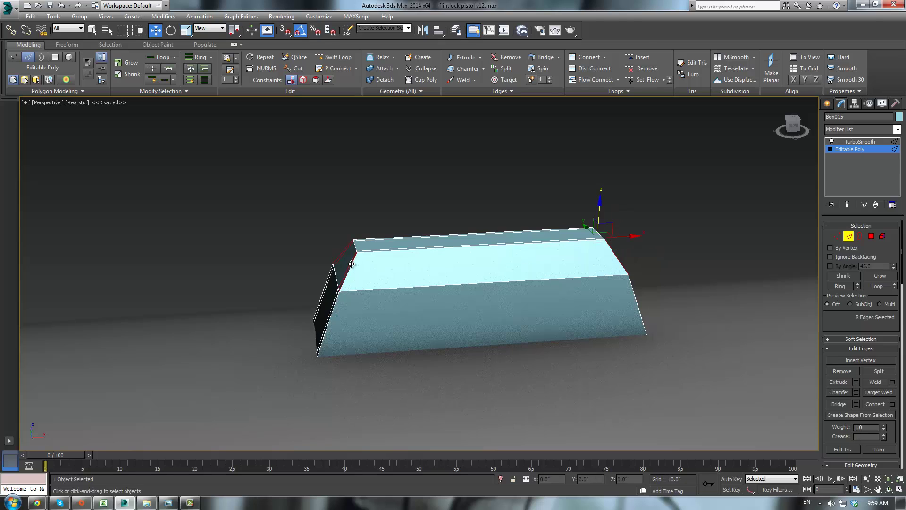
{"action": "left_click", "coordinate": [891, 404]}
{"action": "left_click_drag", "start_coordinate": [426, 282], "coordinate": [434, 185]}
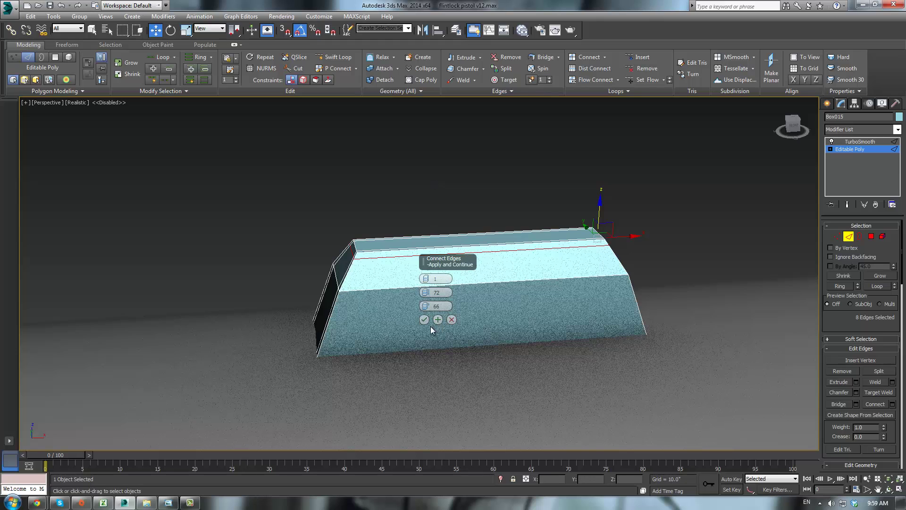
{"action": "left_click", "coordinate": [424, 319]}
{"action": "left_click", "coordinate": [850, 142]}
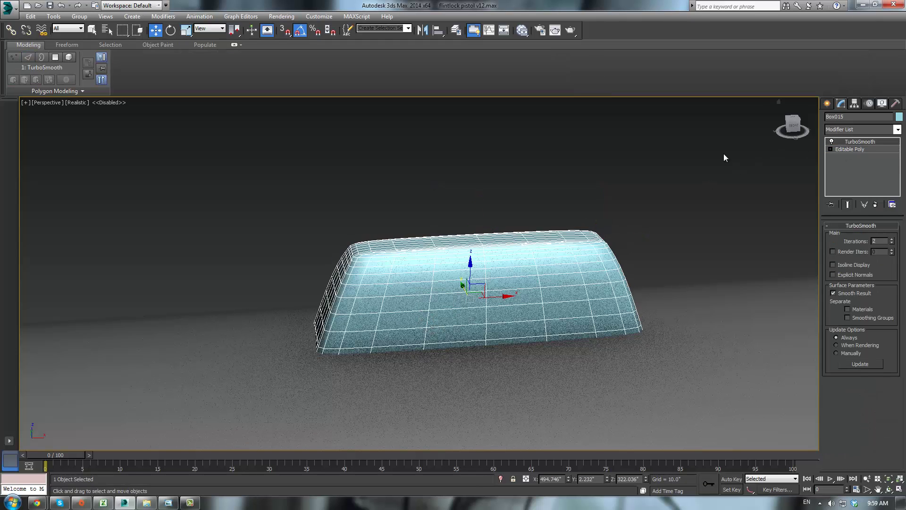
- Examine the front sight from the muzzle end, the whole pistol from the side, and the barrel's bore
{"action": "left_click", "coordinate": [606, 182]}
{"action": "scroll", "coordinate": [567, 201], "scroll_direction": "down", "scroll_amount": 8}
{"action": "middle_click_drag", "start_coordinate": [565, 210], "coordinate": [421, 206], "text": "alt"}
{"action": "scroll", "coordinate": [421, 206], "scroll_direction": "up", "scroll_amount": 1}
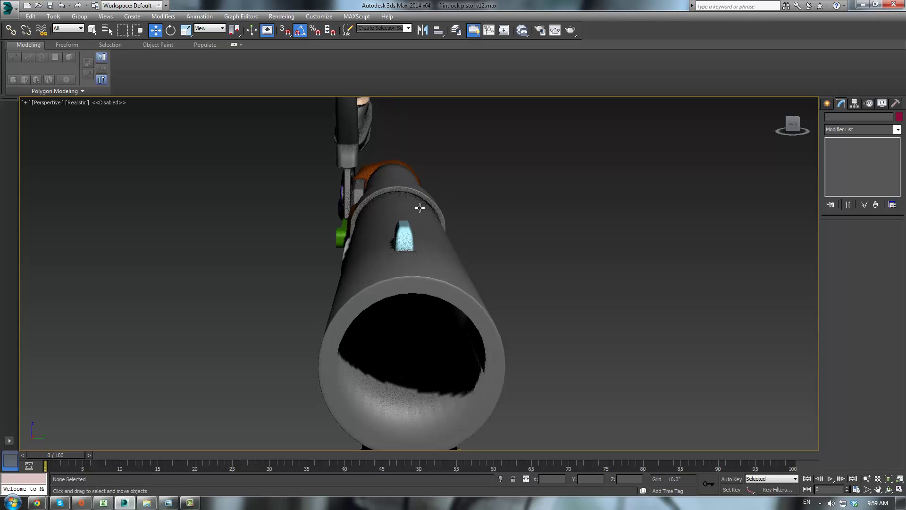
{"action": "middle_click_drag", "start_coordinate": [422, 208], "coordinate": [469, 208], "text": "alt"}
{"action": "scroll", "coordinate": [468, 162], "scroll_direction": "down", "scroll_amount": 3}
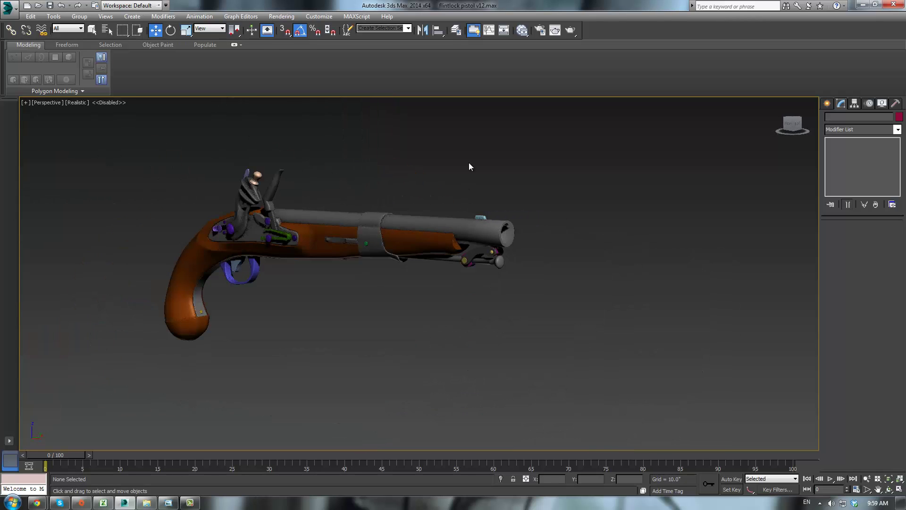
{"action": "middle_click_drag", "start_coordinate": [422, 188], "coordinate": [377, 183], "text": "alt"}
{"action": "scroll", "coordinate": [451, 215], "scroll_direction": "up", "scroll_amount": 8}
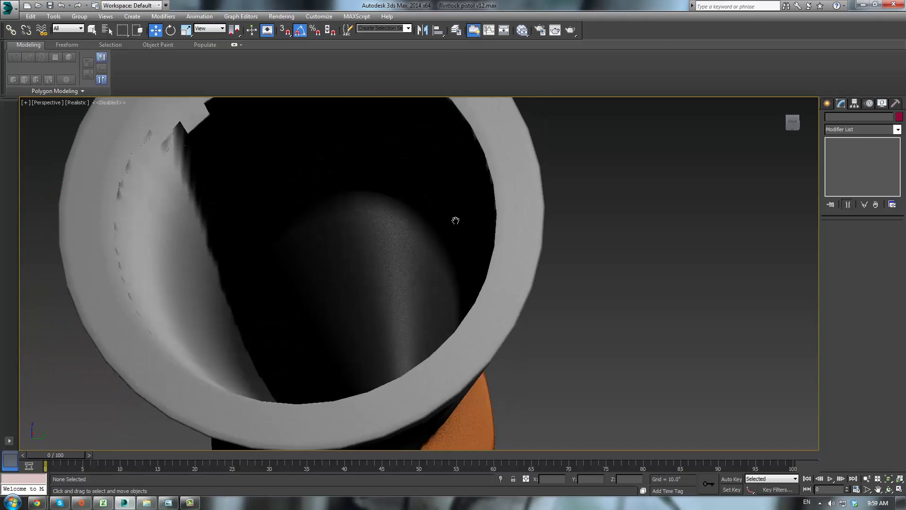
- Examine the pistol's lock area, the barrel breech and the stock's edge beside the lock plate from several angles
{"action": "middle_click_drag", "start_coordinate": [454, 221], "coordinate": [430, 330]}
{"action": "scroll", "coordinate": [481, 244], "scroll_direction": "down", "scroll_amount": 10}
{"action": "scroll", "coordinate": [640, 330], "scroll_direction": "up", "scroll_amount": 3}
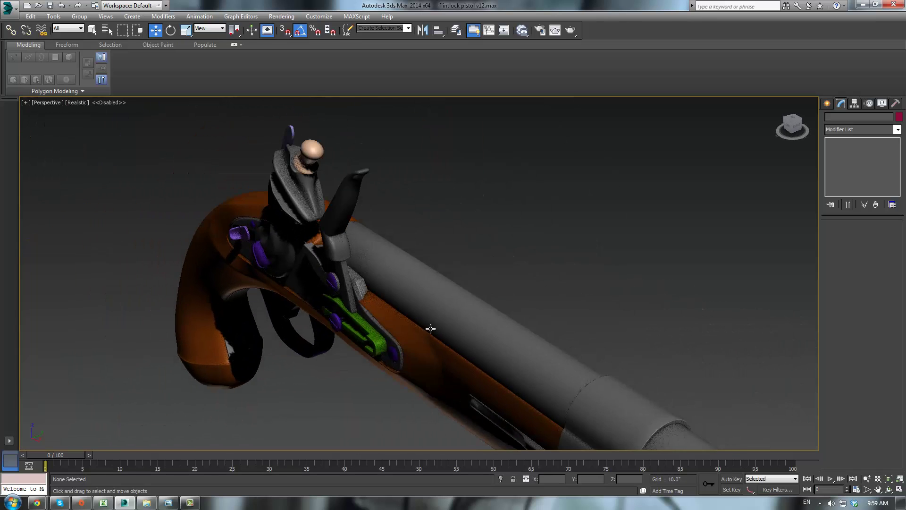
{"action": "scroll", "coordinate": [380, 253], "scroll_direction": "up", "scroll_amount": 3}
{"action": "left_click", "coordinate": [335, 193]}
{"action": "scroll", "coordinate": [338, 195], "scroll_direction": "down", "scroll_amount": 8}
{"action": "middle_click_drag", "start_coordinate": [343, 196], "coordinate": [446, 225], "text": "alt"}
{"action": "scroll", "coordinate": [538, 322], "scroll_direction": "up", "scroll_amount": 8}
{"action": "scroll", "coordinate": [538, 322], "scroll_direction": "up", "scroll_amount": 3}
{"action": "middle_click_drag", "start_coordinate": [538, 322], "coordinate": [552, 269], "text": "alt"}
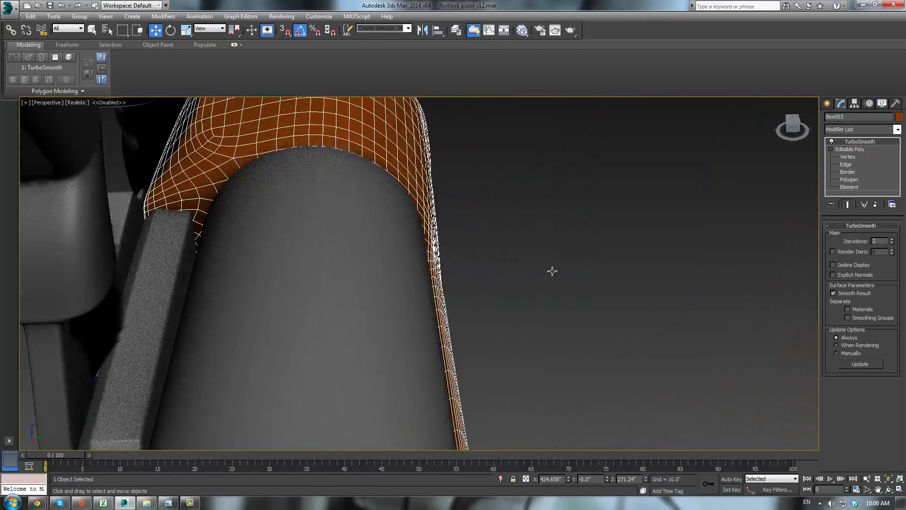
{"action": "middle_click_drag", "start_coordinate": [414, 259], "coordinate": [412, 330]}
{"action": "left_click", "coordinate": [416, 366]}
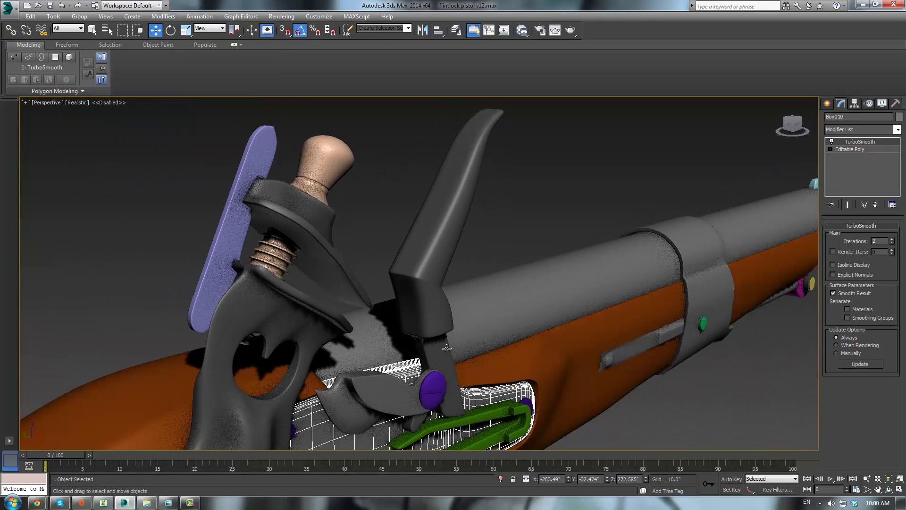
{"action": "left_click", "coordinate": [511, 231]}
{"action": "middle_click_drag", "start_coordinate": [511, 230], "coordinate": [440, 222], "text": "alt"}
{"action": "scroll", "coordinate": [440, 223], "scroll_direction": "up", "scroll_amount": 3}
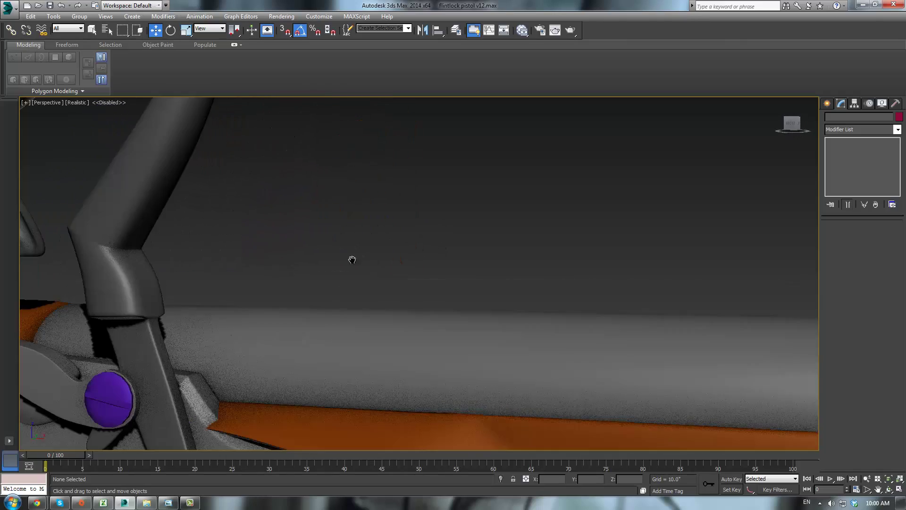
{"action": "scroll", "coordinate": [363, 241], "scroll_direction": "up", "scroll_amount": 2}
{"action": "middle_click_drag", "start_coordinate": [352, 259], "coordinate": [413, 178]}
{"action": "scroll", "coordinate": [390, 229], "scroll_direction": "up", "scroll_amount": 2}
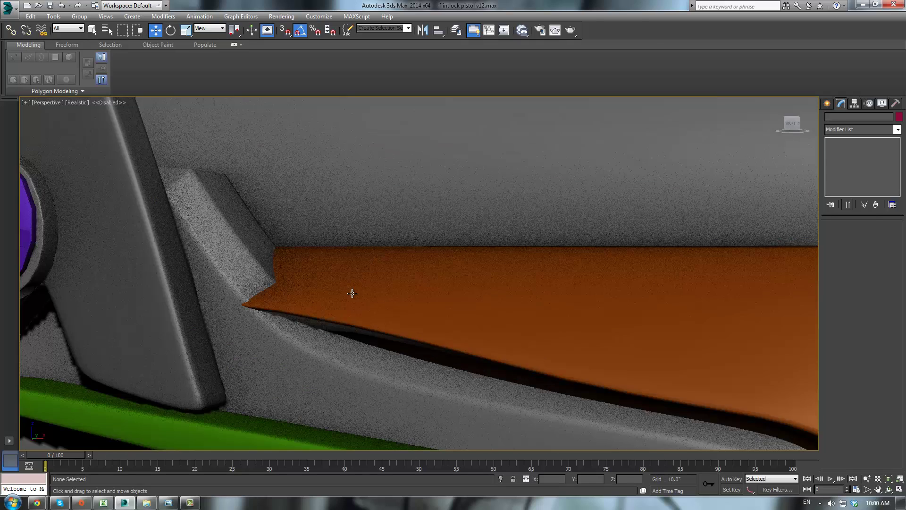
- Show the stock's Editable Poly cage and examine its mesh along the seam with the lock plate
{"action": "left_click", "coordinate": [352, 293]}
{"action": "left_click", "coordinate": [841, 149]}
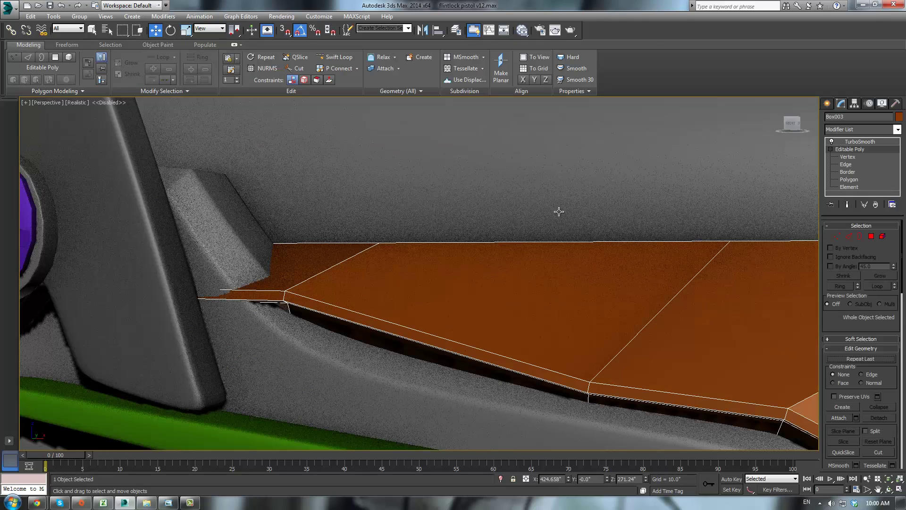
{"action": "key", "text": "F3"}
{"action": "key", "text": "F3"}
{"action": "mouse_move", "coordinate": [466, 207]}
{"action": "middle_mouse_down"}
{"action": "mouse_move", "coordinate": [491, 182]}
{"action": "mouse_move", "coordinate": [484, 175]}
{"action": "middle_mouse_up"}
{"action": "scroll", "coordinate": [472, 183], "scroll_direction": "down", "scroll_amount": 5}
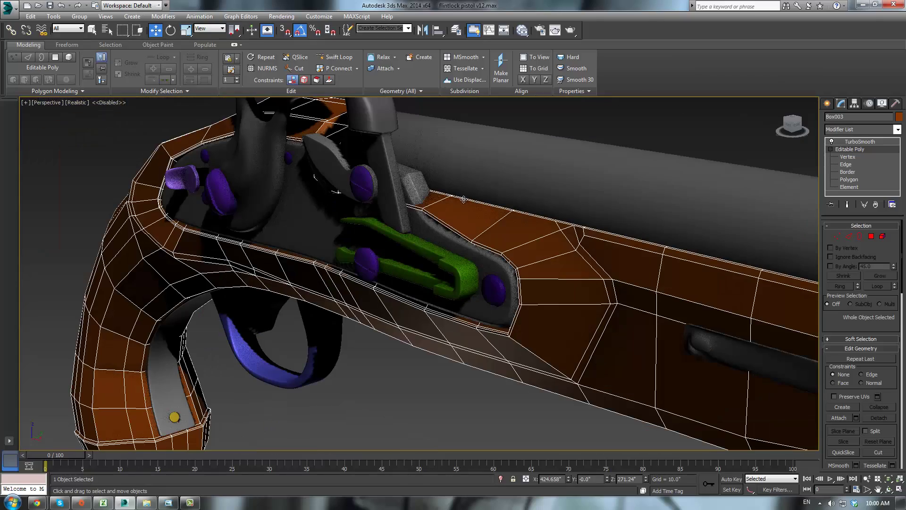
- Hide every object except the stock and the lock plate, then clear the selection
{"action": "left_click", "coordinate": [423, 229], "text": "ctrl"}
{"action": "right_click", "coordinate": [432, 222]}
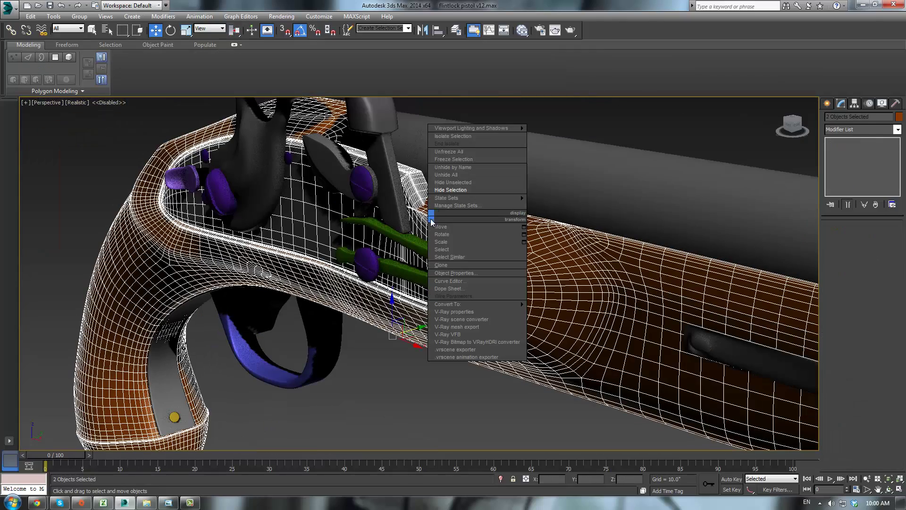
{"action": "left_click", "coordinate": [452, 182]}
{"action": "left_click", "coordinate": [571, 157]}
{"action": "middle_click_drag", "start_coordinate": [572, 156], "coordinate": [372, 249], "text": "alt"}
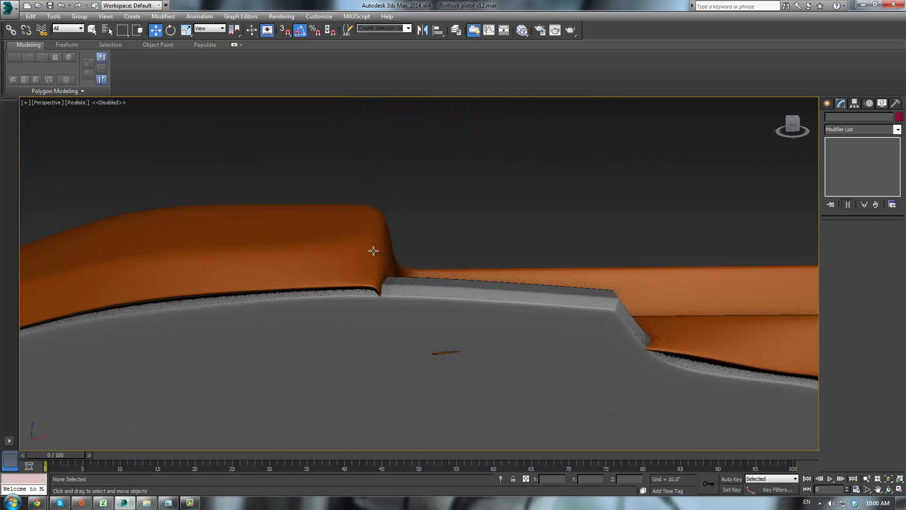
- Open the stock's Editable Poly for vertex editing, viewing the recess behind the lock plate
{"action": "left_click", "coordinate": [372, 249]}
{"action": "left_click", "coordinate": [850, 149]}
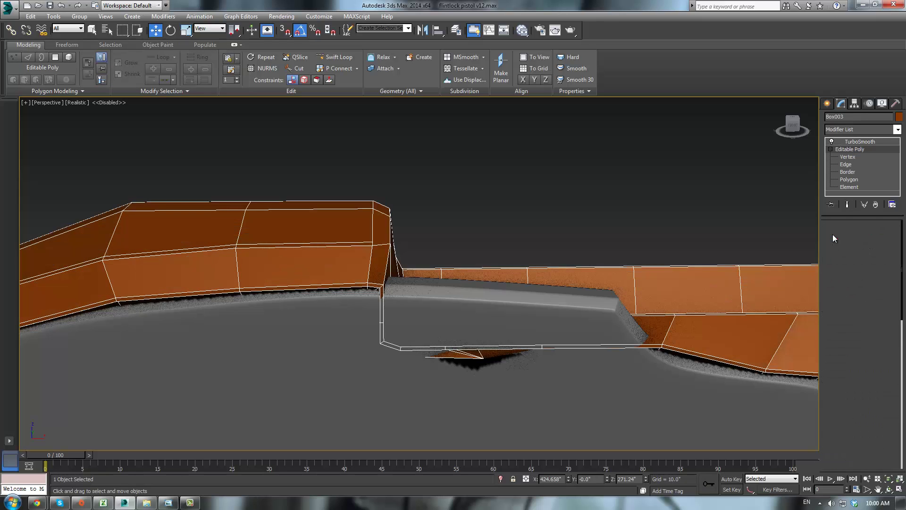
{"action": "left_click", "coordinate": [836, 236]}
{"action": "scroll", "coordinate": [511, 219], "scroll_direction": "up", "scroll_amount": 3}
{"action": "mouse_move", "coordinate": [511, 219]}
{"action": "middle_mouse_down", "text": "alt"}
{"action": "mouse_move", "coordinate": [508, 205]}
{"action": "mouse_move", "coordinate": [491, 203]}
{"action": "mouse_move", "coordinate": [502, 204]}
{"action": "middle_mouse_up", "text": "alt"}
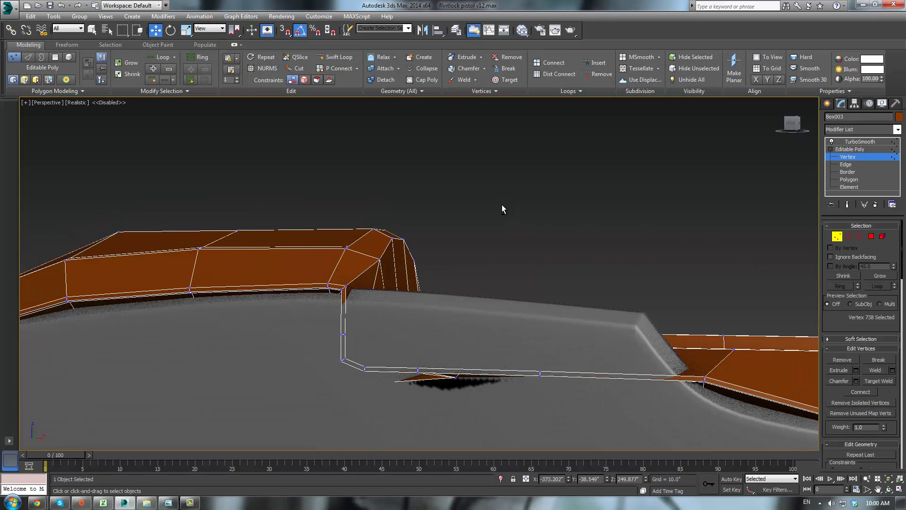
{"action": "left_click", "coordinate": [343, 361], "text": "ctrl"}
{"action": "left_click", "coordinate": [364, 369], "text": "ctrl"}
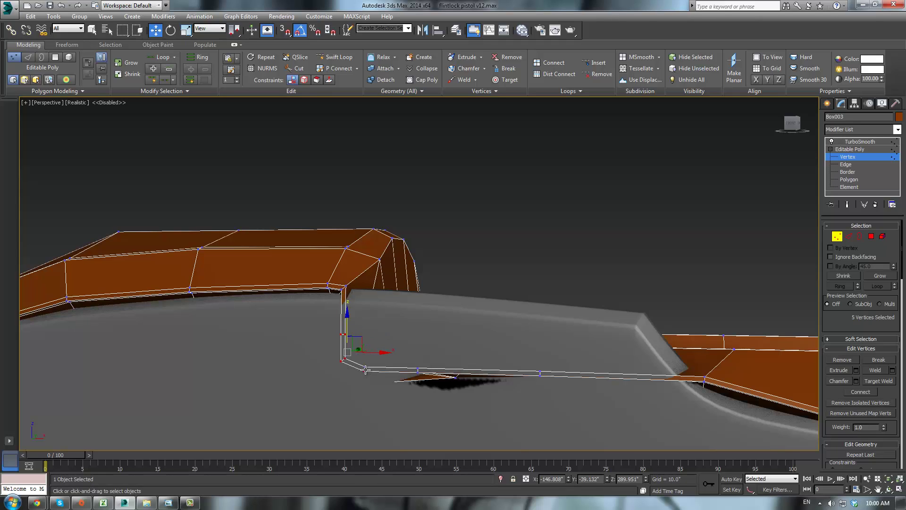
{"action": "left_click", "coordinate": [419, 372], "text": "ctrl"}
{"action": "middle_click_drag", "start_coordinate": [475, 377], "coordinate": [361, 383], "text": "alt"}
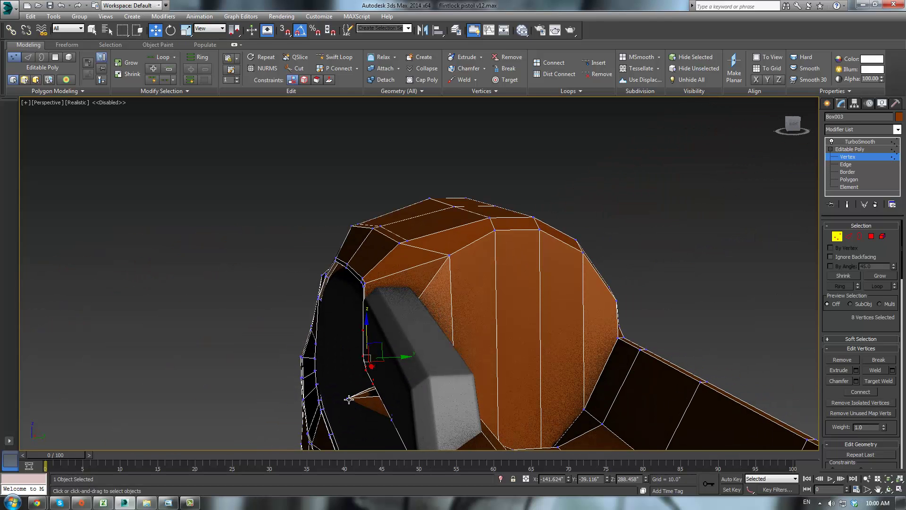
- Move the outer vertex of the stray spike on the stock's recess edge inward along Y to about -36.1"
{"action": "left_click", "coordinate": [348, 398]}
{"action": "key", "text": "F3"}
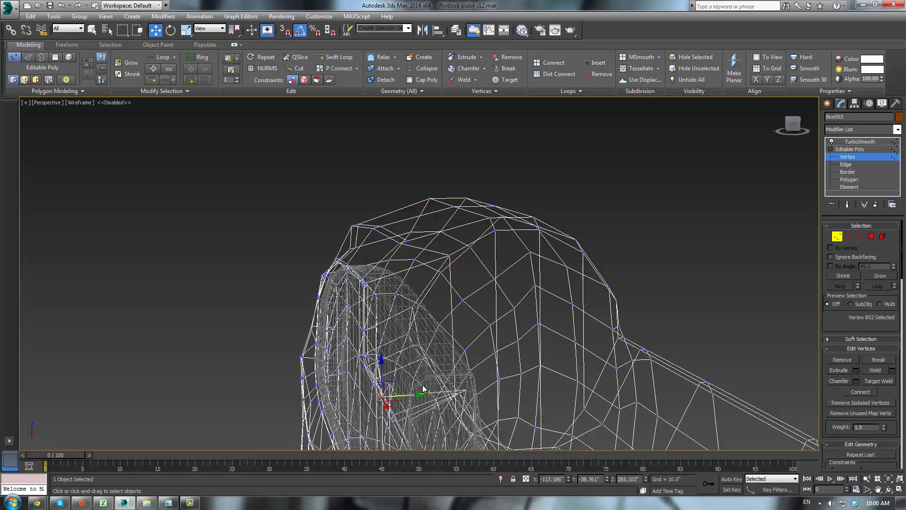
{"action": "middle_click_drag", "start_coordinate": [425, 389], "coordinate": [409, 329], "text": "alt"}
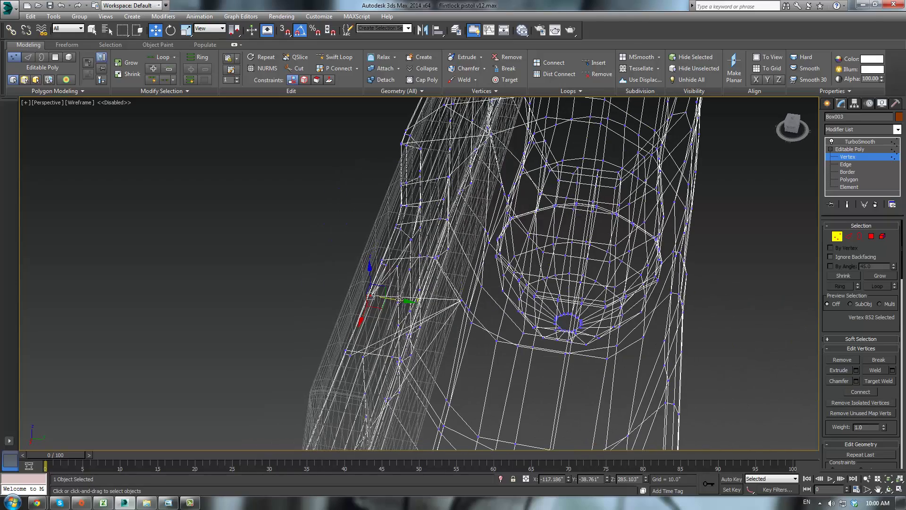
{"action": "left_click_drag", "start_coordinate": [399, 300], "coordinate": [405, 273]}
{"action": "middle_click_drag", "start_coordinate": [405, 273], "coordinate": [392, 265], "text": "alt"}
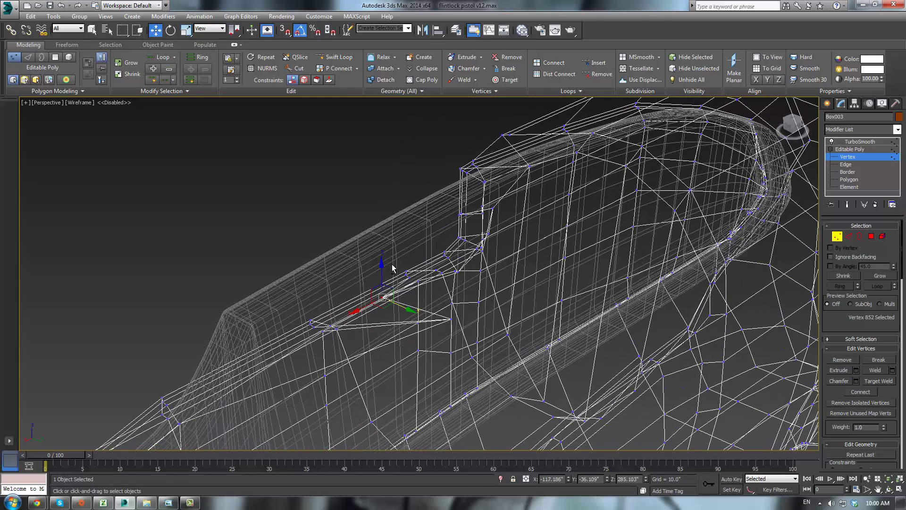
{"action": "key", "text": "F3"}
- Move the stray spike's inner vertex outward along Y to about -36.2", towards the recess edge
{"action": "left_click", "coordinate": [452, 321]}
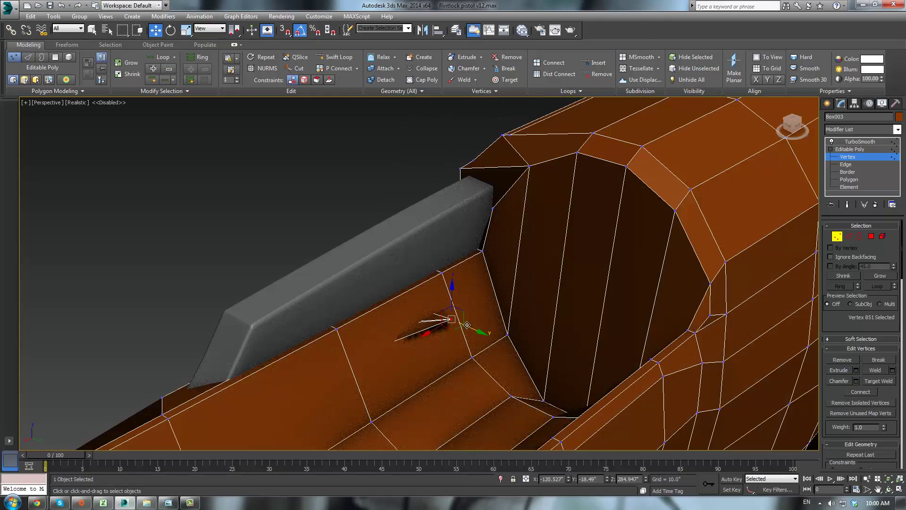
{"action": "mouse_move", "coordinate": [469, 326]}
{"action": "left_mouse_down"}
{"action": "mouse_move", "coordinate": [394, 309]}
{"action": "mouse_move", "coordinate": [415, 317]}
{"action": "left_mouse_up"}
{"action": "key", "text": "F3"}
{"action": "key", "text": "z"}
{"action": "scroll", "coordinate": [423, 321], "scroll_direction": "down", "scroll_amount": 1}
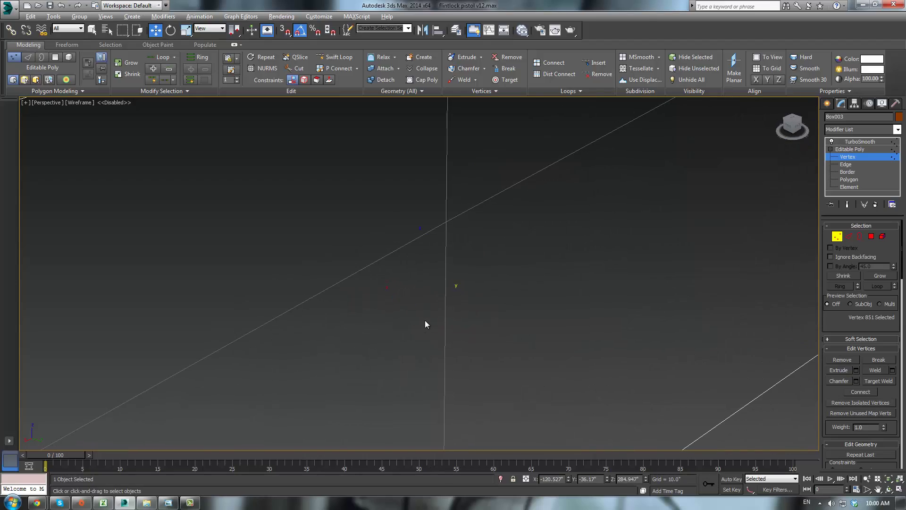
- Move the spike's inner vertex along X to about -98.3", bringing it beside the next cross edge of the recess
{"action": "scroll", "coordinate": [424, 320], "scroll_direction": "down", "scroll_amount": 8}
{"action": "middle_click_drag", "start_coordinate": [463, 344], "coordinate": [395, 349], "text": "alt"}
{"action": "left_click_drag", "start_coordinate": [469, 335], "coordinate": [668, 288]}
{"action": "scroll", "coordinate": [398, 353], "scroll_direction": "down", "scroll_amount": 3}
{"action": "middle_click_drag", "start_coordinate": [397, 353], "coordinate": [526, 323]}
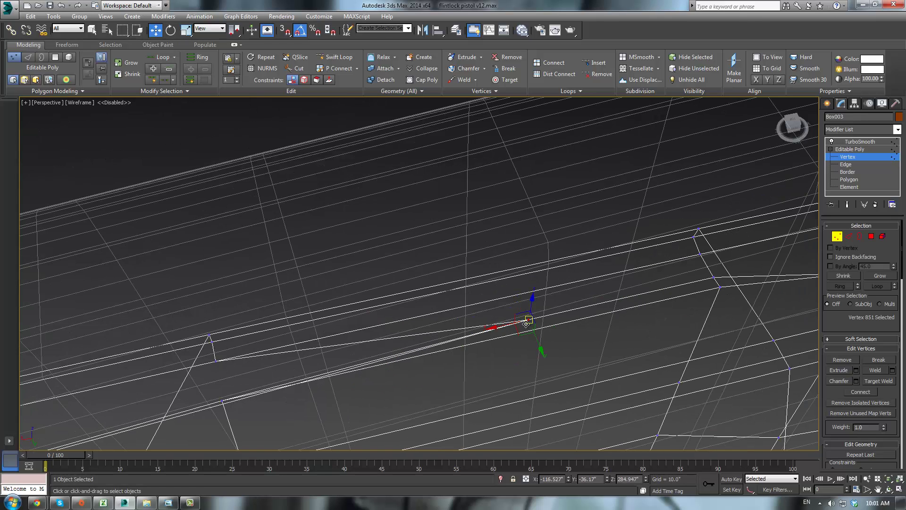
{"action": "left_click_drag", "start_coordinate": [501, 327], "coordinate": [196, 395]}
{"action": "scroll", "coordinate": [241, 395], "scroll_direction": "down", "scroll_amount": 4}
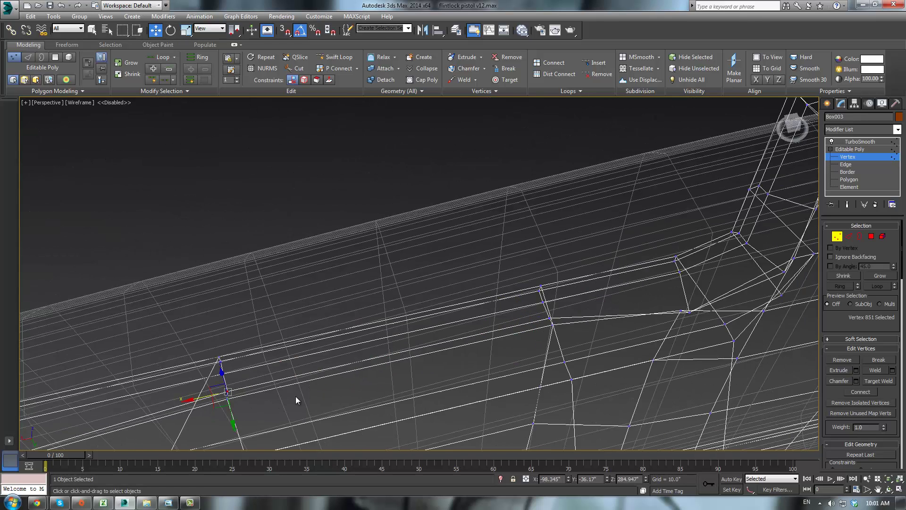
{"action": "middle_click_drag", "start_coordinate": [465, 315], "coordinate": [580, 249]}
{"action": "key", "text": "F3"}
- Select the 12 vertices along the stock's recess edge behind the lock plate and move them inward along Y
{"action": "mouse_move", "coordinate": [474, 282]}
{"action": "middle_mouse_down", "text": "alt"}
{"action": "mouse_move", "coordinate": [550, 294]}
{"action": "mouse_move", "coordinate": [520, 313]}
{"action": "mouse_move", "coordinate": [468, 301]}
{"action": "mouse_move", "coordinate": [481, 298]}
{"action": "middle_mouse_up", "text": "alt"}
{"action": "middle_click_drag", "start_coordinate": [489, 289], "coordinate": [480, 308], "text": "alt"}
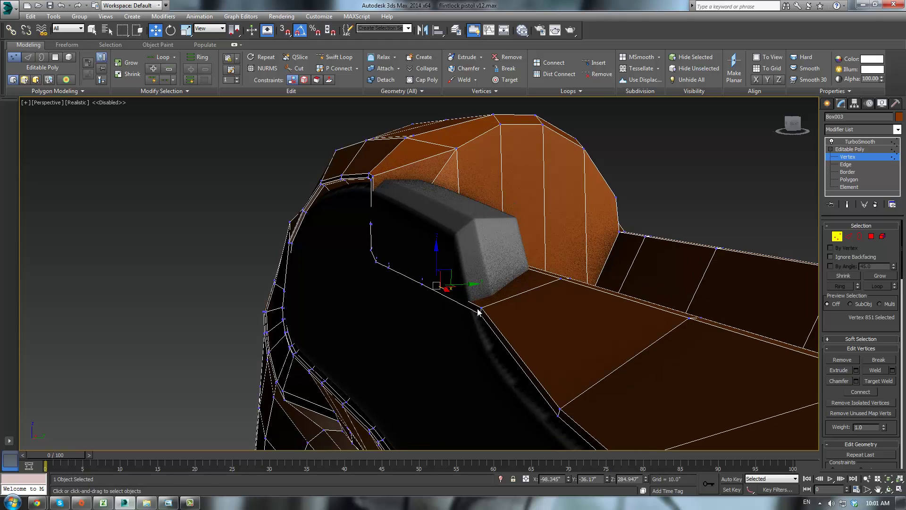
{"action": "left_click", "coordinate": [481, 308]}
{"action": "left_click", "coordinate": [480, 313], "text": "ctrl"}
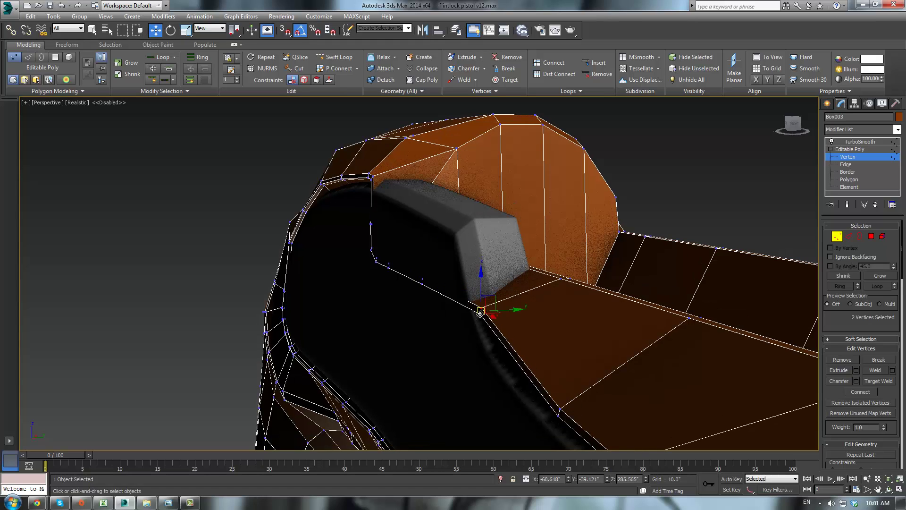
{"action": "left_click", "coordinate": [422, 281], "text": "ctrl"}
{"action": "left_click", "coordinate": [422, 282], "text": "ctrl"}
{"action": "left_click", "coordinate": [389, 264], "text": "ctrl"}
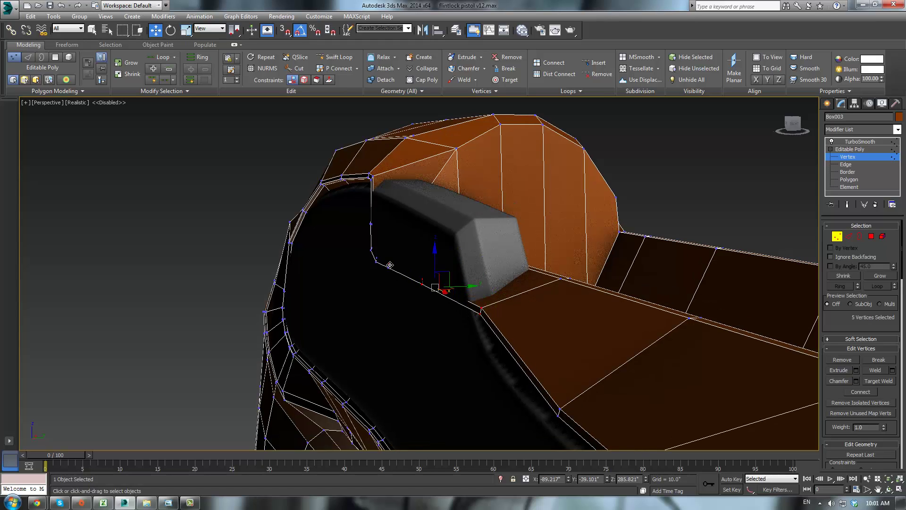
{"action": "left_click", "coordinate": [384, 266], "text": "ctrl"}
{"action": "left_click", "coordinate": [378, 262], "text": "ctrl"}
{"action": "left_click", "coordinate": [376, 259], "text": "ctrl"}
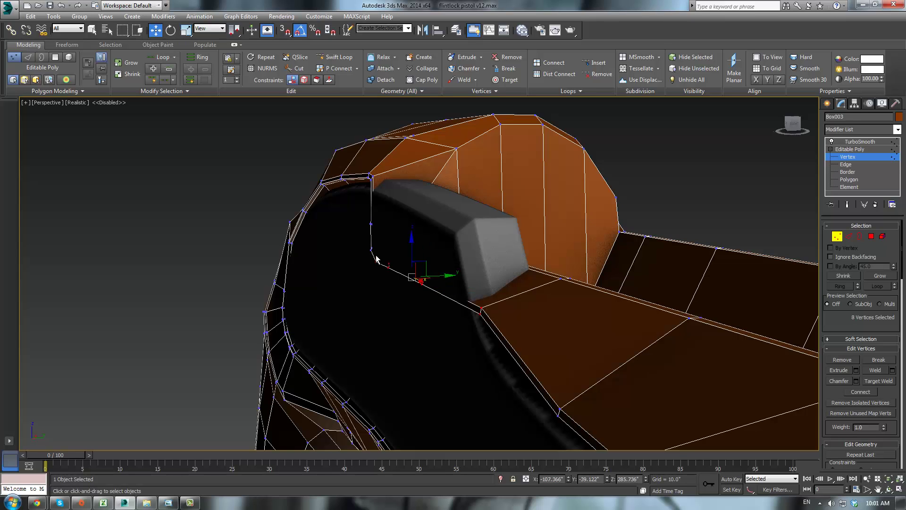
{"action": "left_click", "coordinate": [371, 251], "text": "ctrl"}
{"action": "left_click", "coordinate": [370, 248], "text": "ctrl"}
{"action": "middle_click_drag", "start_coordinate": [380, 230], "coordinate": [393, 257], "text": "alt"}
{"action": "left_click", "coordinate": [272, 225], "text": "ctrl"}
{"action": "left_click", "coordinate": [267, 226], "text": "ctrl"}
{"action": "left_click_drag", "start_coordinate": [411, 261], "coordinate": [456, 247]}
- Move the vertices at the stock's corner, where its raised part meets the lock plate's upper edge, inward along Y
{"action": "middle_click_drag", "start_coordinate": [456, 247], "coordinate": [519, 298], "text": "alt"}
{"action": "middle_click_drag", "start_coordinate": [377, 202], "coordinate": [439, 313]}
{"action": "scroll", "coordinate": [439, 313], "scroll_direction": "up", "scroll_amount": 2}
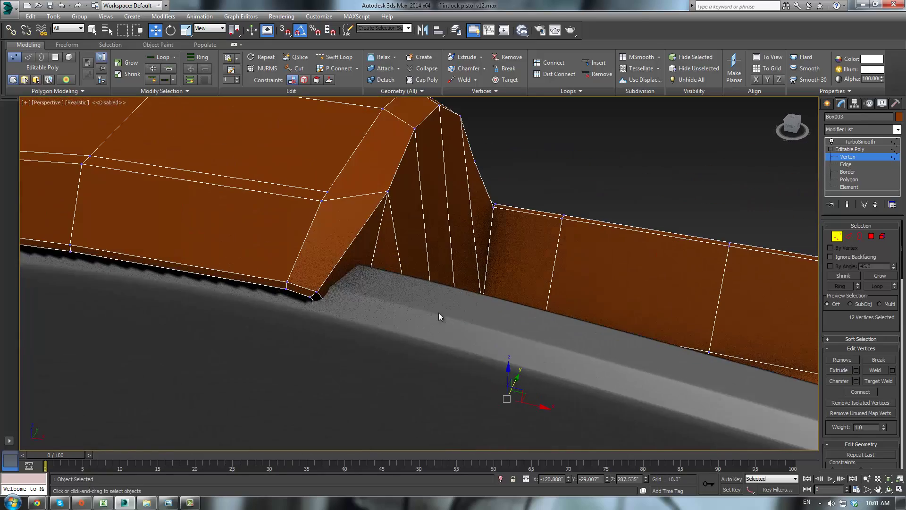
{"action": "middle_click_drag", "start_coordinate": [365, 324], "coordinate": [347, 300], "text": "alt"}
{"action": "left_click", "coordinate": [330, 279]}
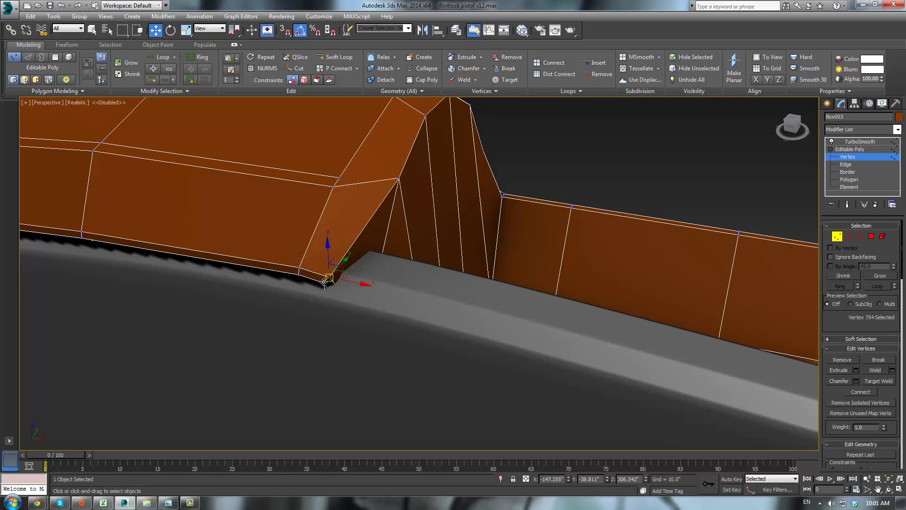
{"action": "middle_click_drag", "start_coordinate": [404, 267], "coordinate": [382, 248], "text": "alt"}
{"action": "left_click_drag", "start_coordinate": [383, 248], "coordinate": [397, 239]}
{"action": "left_click", "coordinate": [327, 279]}
{"action": "mouse_move", "coordinate": [345, 266]}
{"action": "left_mouse_down"}
{"action": "mouse_move", "coordinate": [382, 253]}
{"action": "mouse_move", "coordinate": [364, 252]}
{"action": "left_mouse_up"}
- Fine-tune the corner's hidden lower vertex in wireframe to about X -149.8" and Z 304.2"
{"action": "key", "text": "F3"}
{"action": "key", "text": "F3"}
{"action": "key", "text": "F3"}
{"action": "middle_click_drag", "start_coordinate": [364, 304], "coordinate": [399, 302], "text": "alt"}
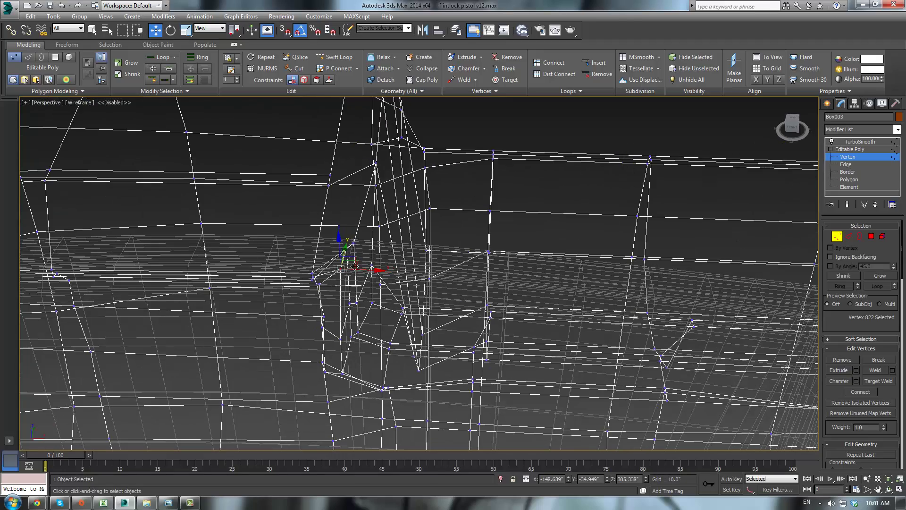
{"action": "left_click_drag", "start_coordinate": [354, 255], "coordinate": [351, 263]}
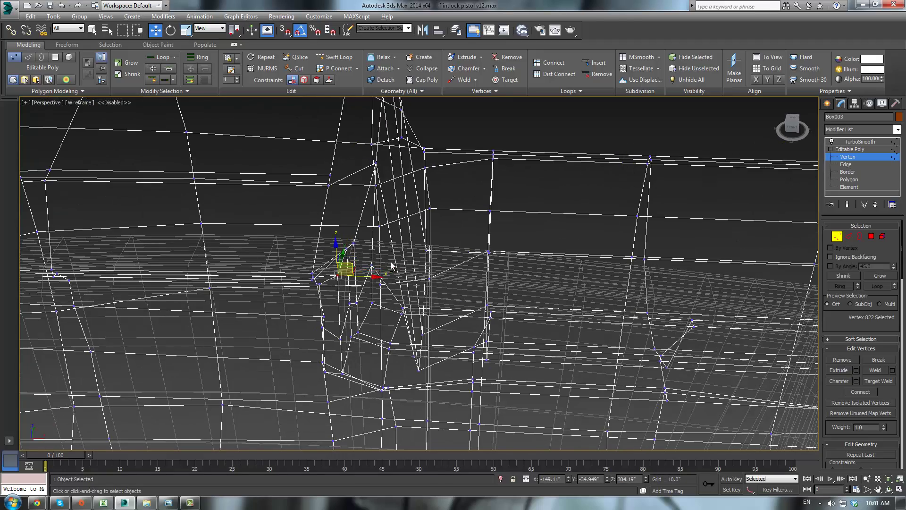
{"action": "middle_click_drag", "start_coordinate": [388, 265], "coordinate": [365, 292], "text": "alt"}
{"action": "left_click_drag", "start_coordinate": [353, 266], "coordinate": [351, 265]}
{"action": "middle_click_drag", "start_coordinate": [351, 266], "coordinate": [330, 248], "text": "alt"}
{"action": "key", "text": "F3"}
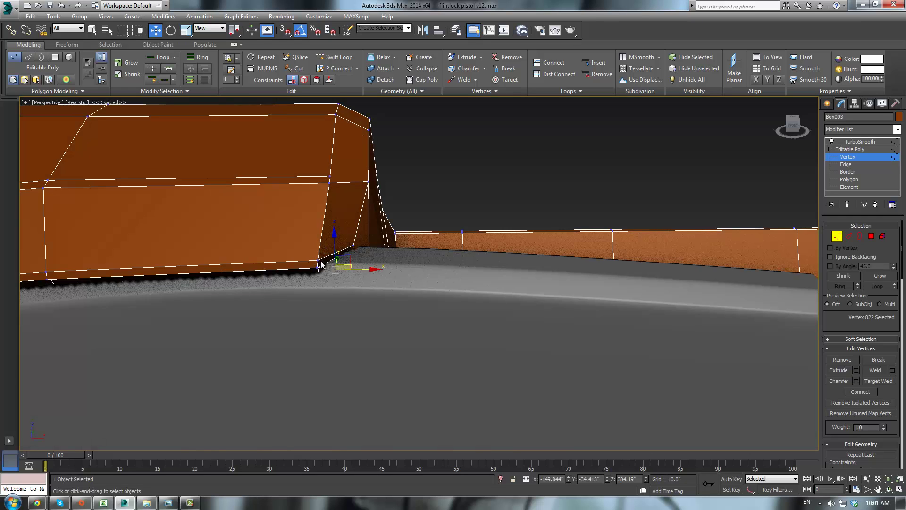
- Select the corner's two outer vertices and shift them inward along Y, then adjust the lower one separately along Y
{"action": "left_click", "coordinate": [317, 261]}
{"action": "left_click", "coordinate": [317, 267], "text": "ctrl"}
{"action": "middle_click_drag", "start_coordinate": [396, 257], "coordinate": [329, 247], "text": "alt"}
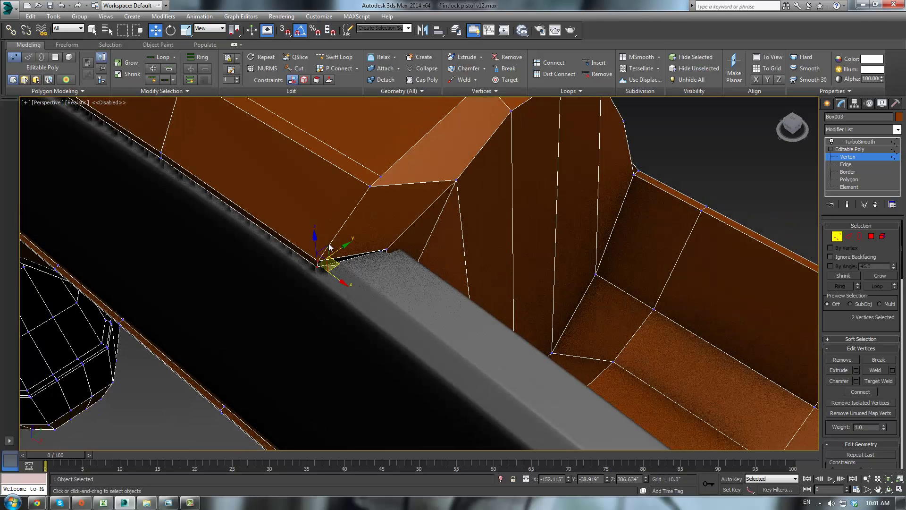
{"action": "left_click_drag", "start_coordinate": [340, 247], "coordinate": [356, 233]}
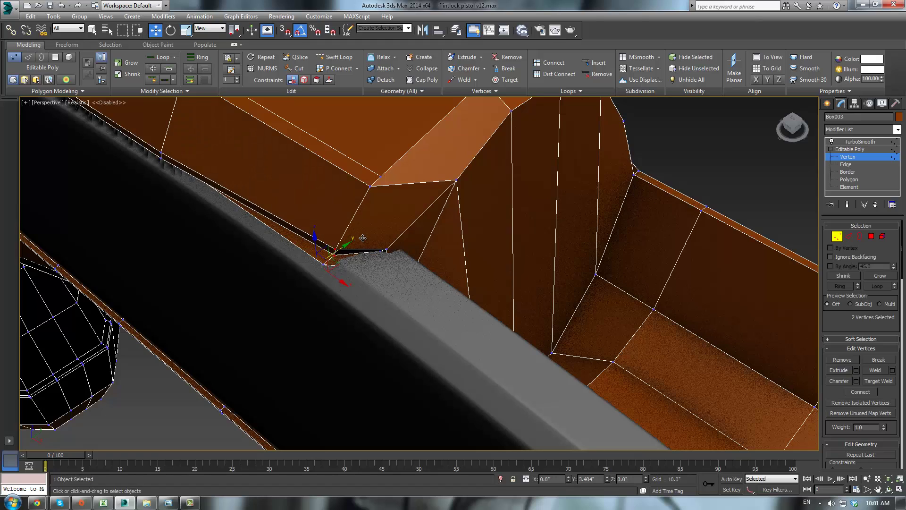
{"action": "left_click", "coordinate": [334, 255]}
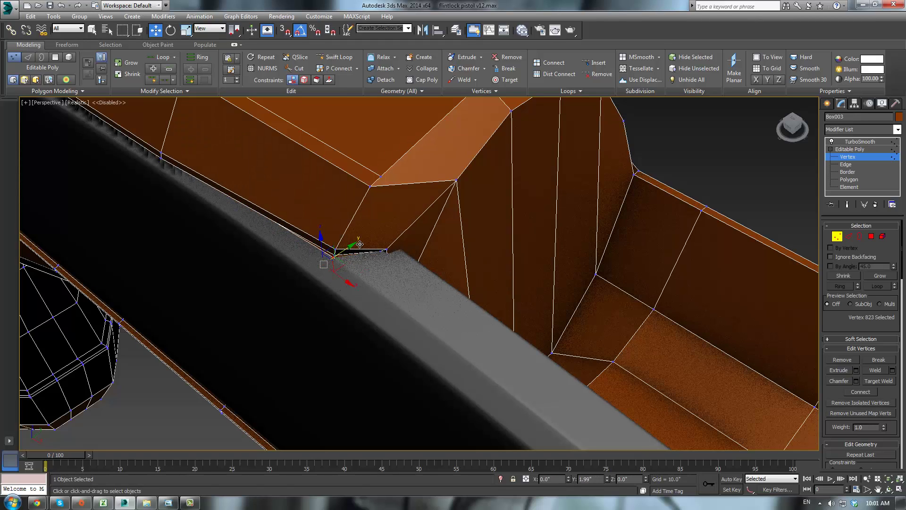
- Return the stock to its TurboSmooth result, deselect it, and examine the seam around the lock plate
{"action": "left_click", "coordinate": [841, 150]}
{"action": "left_click", "coordinate": [850, 130]}
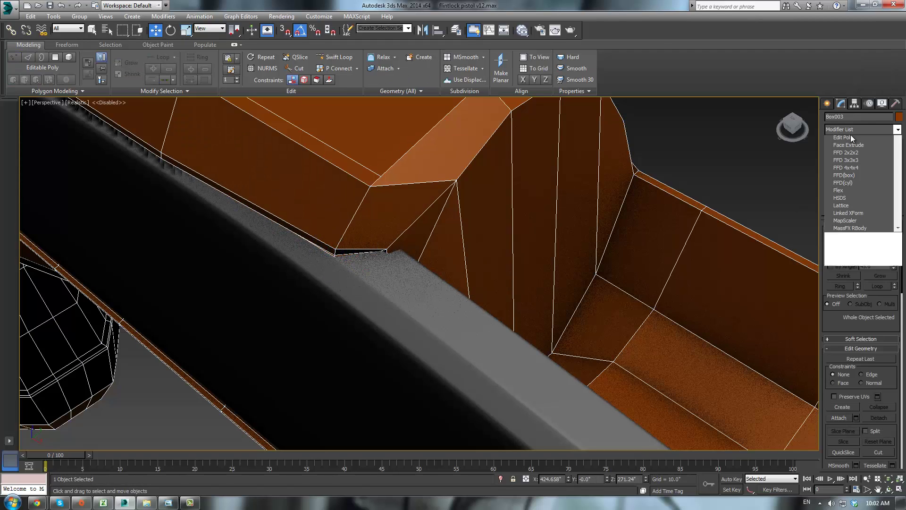
{"action": "left_click", "coordinate": [761, 143]}
{"action": "left_click", "coordinate": [850, 142]}
{"action": "left_click", "coordinate": [693, 188]}
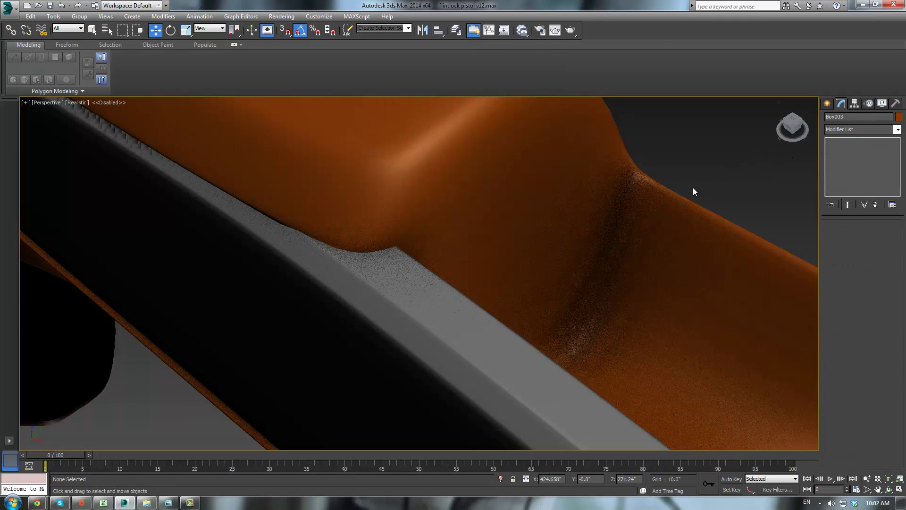
{"action": "scroll", "coordinate": [668, 192], "scroll_direction": "down", "scroll_amount": 6}
{"action": "middle_click_drag", "start_coordinate": [646, 245], "coordinate": [634, 240], "text": "alt"}
{"action": "scroll", "coordinate": [635, 241], "scroll_direction": "up", "scroll_amount": 6}
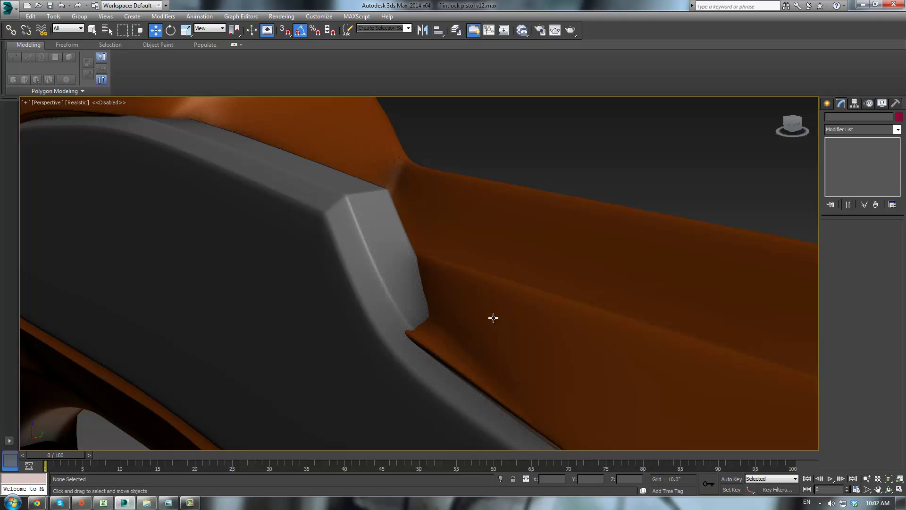
- Select the stock and go below its TurboSmooth to polygon-level editing of the Editable Poly
{"action": "mouse_move", "coordinate": [493, 317]}
{"action": "middle_mouse_down", "text": "alt"}
{"action": "mouse_move", "coordinate": [475, 297]}
{"action": "mouse_move", "coordinate": [490, 315]}
{"action": "middle_mouse_up", "text": "alt"}
{"action": "left_click", "coordinate": [489, 315]}
{"action": "left_click", "coordinate": [850, 149]}
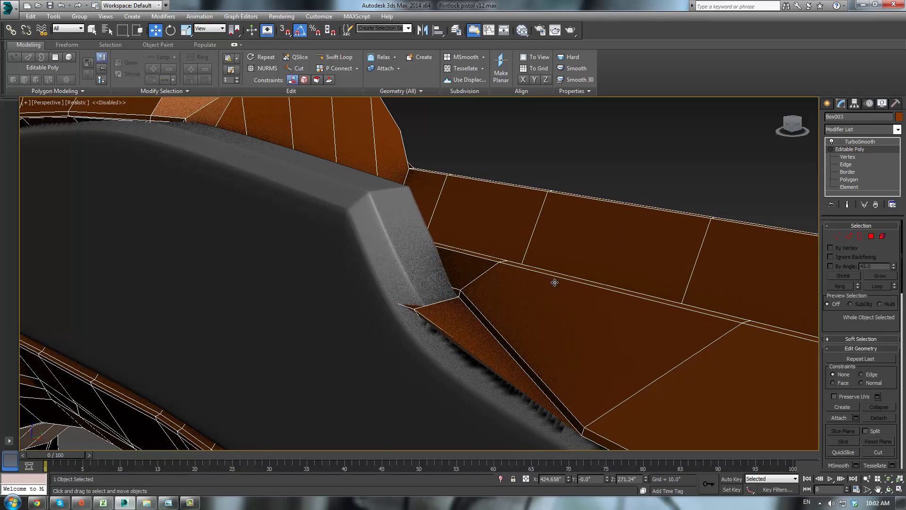
{"action": "scroll", "coordinate": [554, 282], "scroll_direction": "up", "scroll_amount": 3}
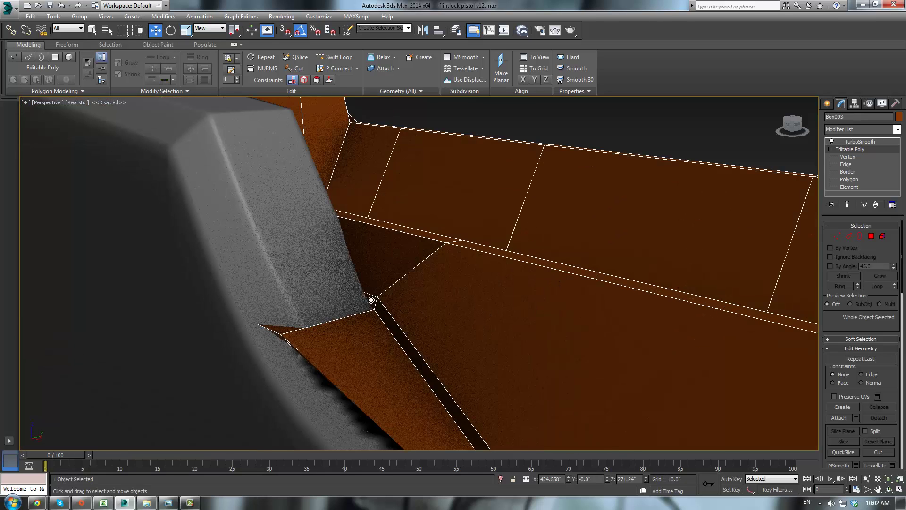
{"action": "left_click", "coordinate": [859, 142]}
{"action": "left_click", "coordinate": [862, 149]}
{"action": "left_click", "coordinate": [870, 236]}
- Extrude the small polygon and the larger one above it where the stock meets the lock plate's stepped end
{"action": "left_click", "coordinate": [370, 301]}
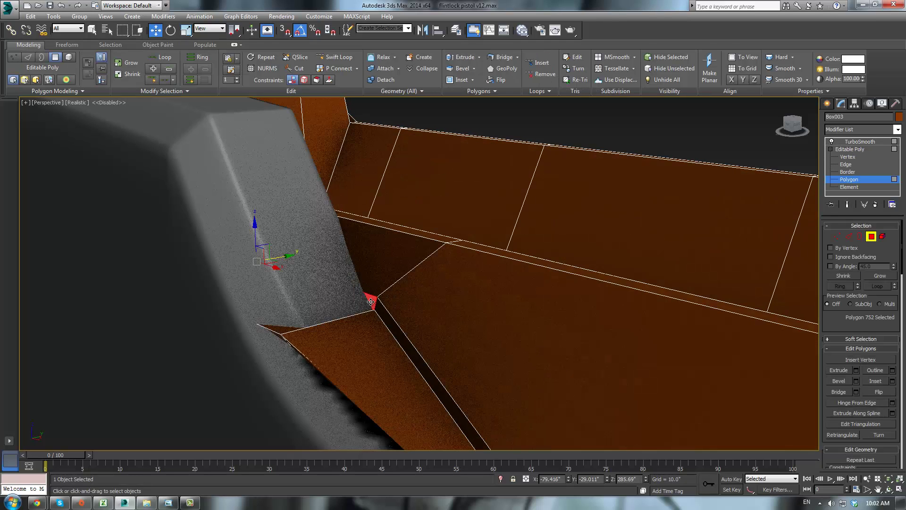
{"action": "key", "text": "super"}
{"action": "left_click", "coordinate": [557, 131]}
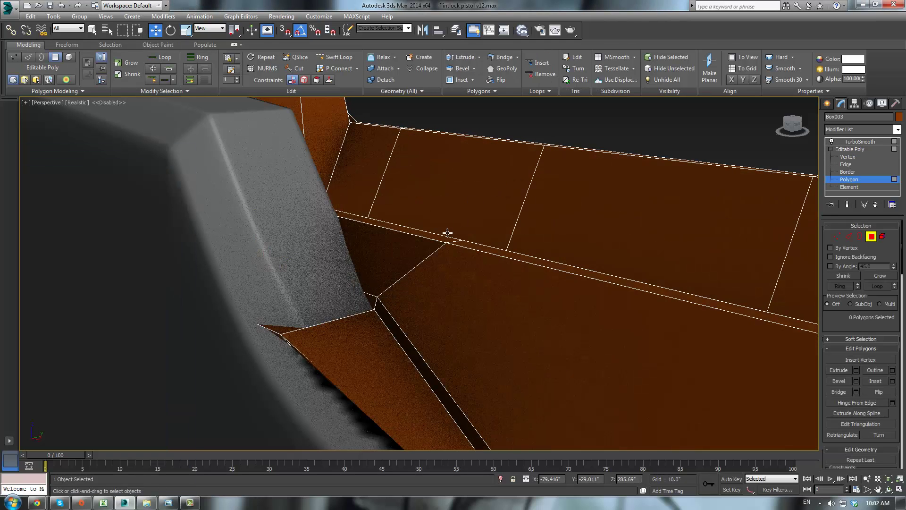
{"action": "left_click", "coordinate": [372, 299]}
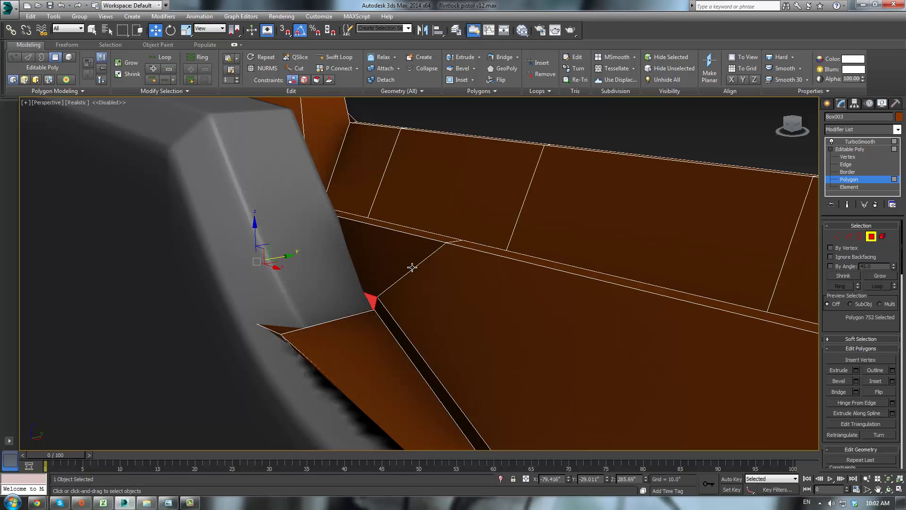
{"action": "left_click", "coordinate": [348, 309]}
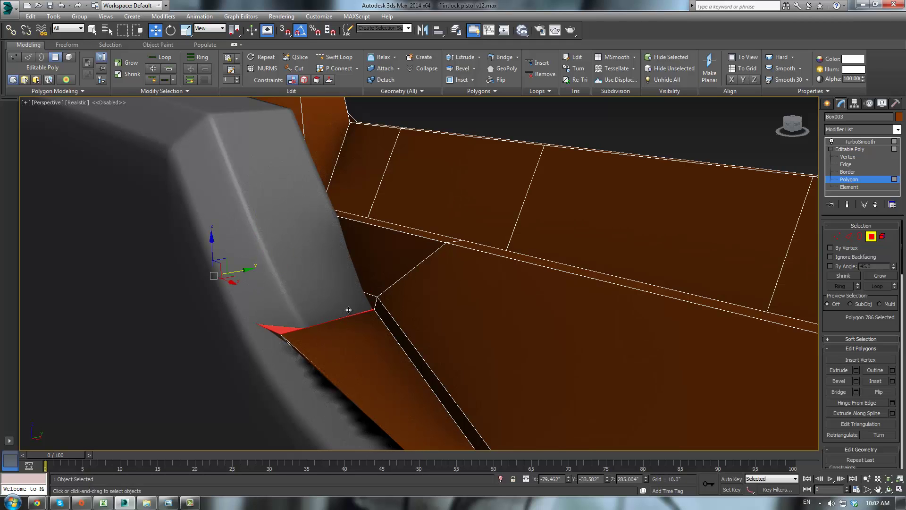
{"action": "left_click", "coordinate": [365, 296]}
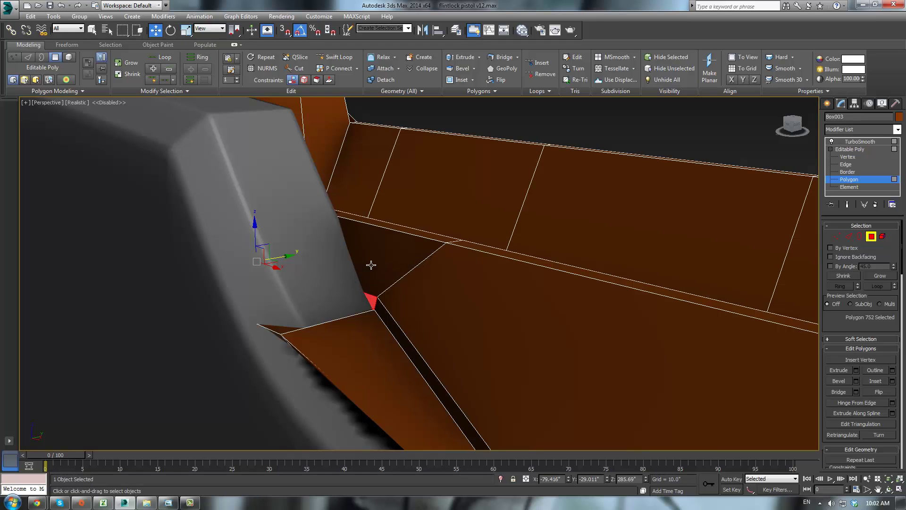
{"action": "scroll", "coordinate": [391, 250], "scroll_direction": "down", "scroll_amount": 2}
{"action": "scroll", "coordinate": [396, 234], "scroll_direction": "up", "scroll_amount": 4}
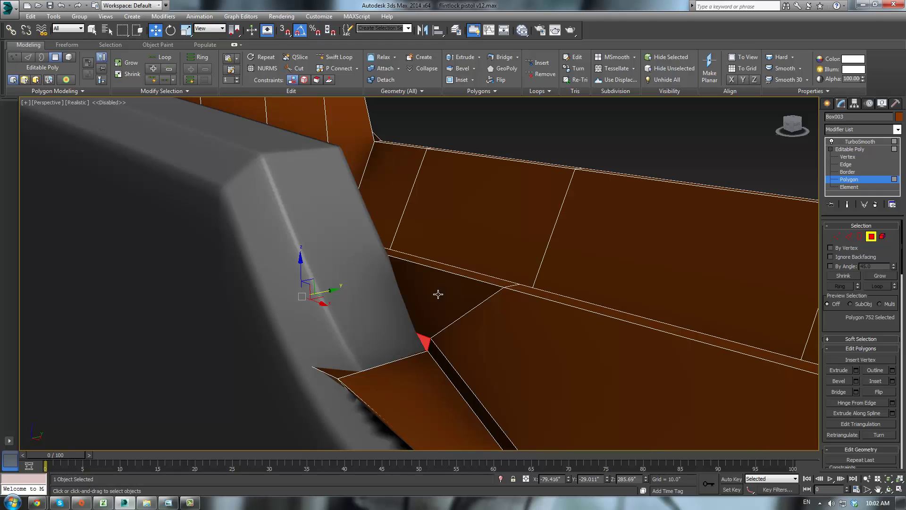
{"action": "left_click", "coordinate": [437, 294], "text": "ctrl"}
{"action": "left_click", "coordinate": [839, 370]}
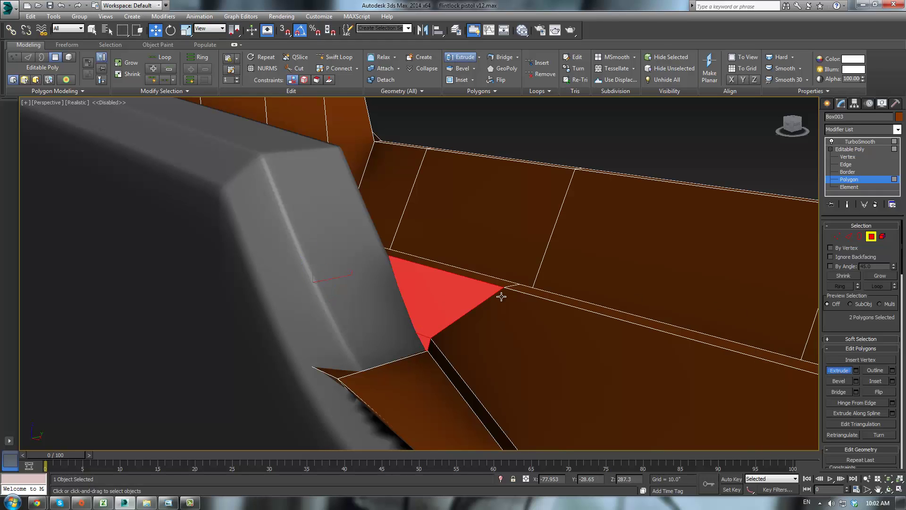
{"action": "left_click_drag", "start_coordinate": [441, 299], "coordinate": [433, 272]}
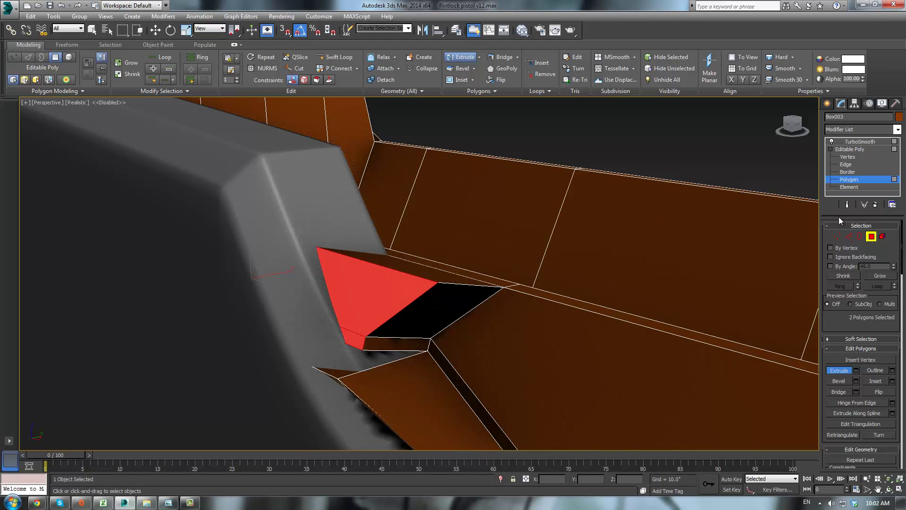
- Set up vertex editing of the extruded corner with a close Front view in wireframe
{"action": "middle_click_drag", "start_coordinate": [591, 190], "coordinate": [558, 201]}
{"action": "key", "text": "alt+w"}
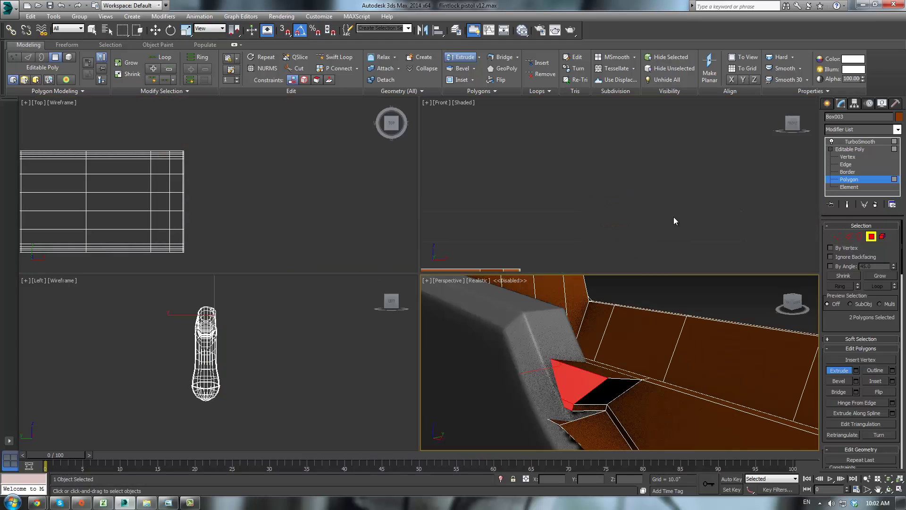
{"action": "middle_click_drag", "start_coordinate": [517, 246], "coordinate": [584, 191]}
{"action": "middle_click_drag", "start_coordinate": [465, 191], "coordinate": [699, 196]}
{"action": "scroll", "coordinate": [522, 182], "scroll_direction": "up", "scroll_amount": 4}
{"action": "middle_click_drag", "start_coordinate": [517, 255], "coordinate": [523, 196]}
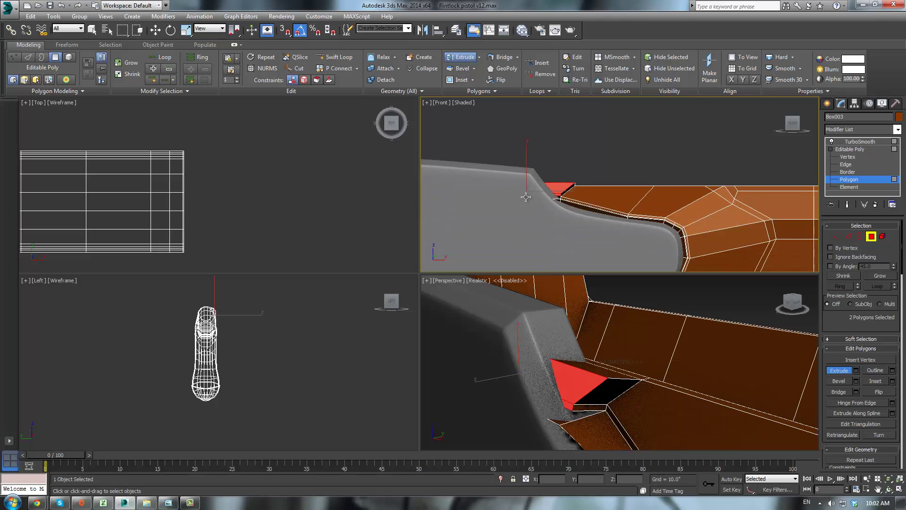
{"action": "scroll", "coordinate": [529, 208], "scroll_direction": "up", "scroll_amount": 3}
{"action": "scroll", "coordinate": [641, 185], "scroll_direction": "up", "scroll_amount": 2}
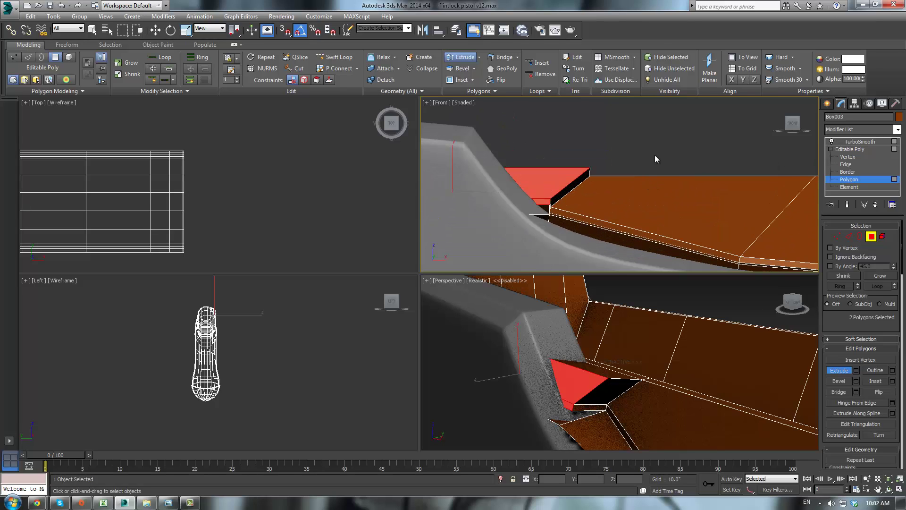
{"action": "key", "text": "1"}
{"action": "left_click_drag", "start_coordinate": [582, 189], "coordinate": [581, 184]}
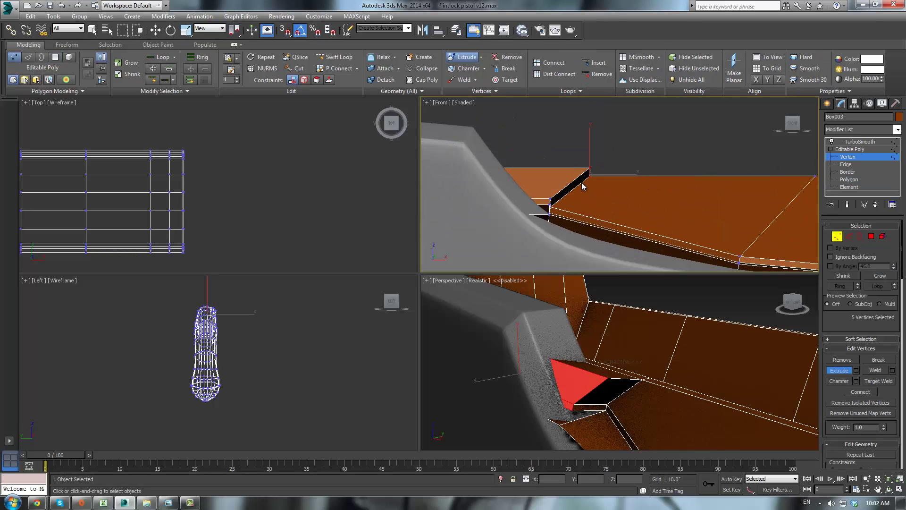
{"action": "key", "text": "F3"}
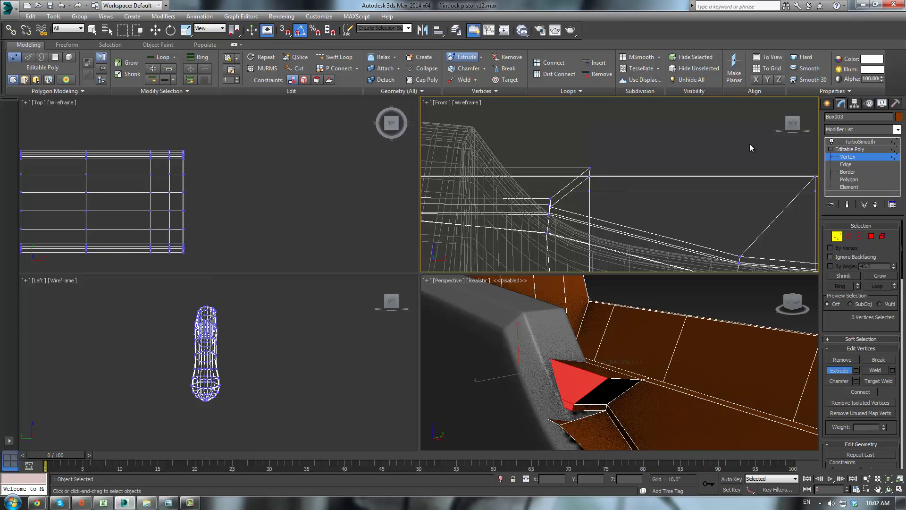
{"action": "left_click", "coordinate": [853, 162]}
{"action": "left_click", "coordinate": [854, 158]}
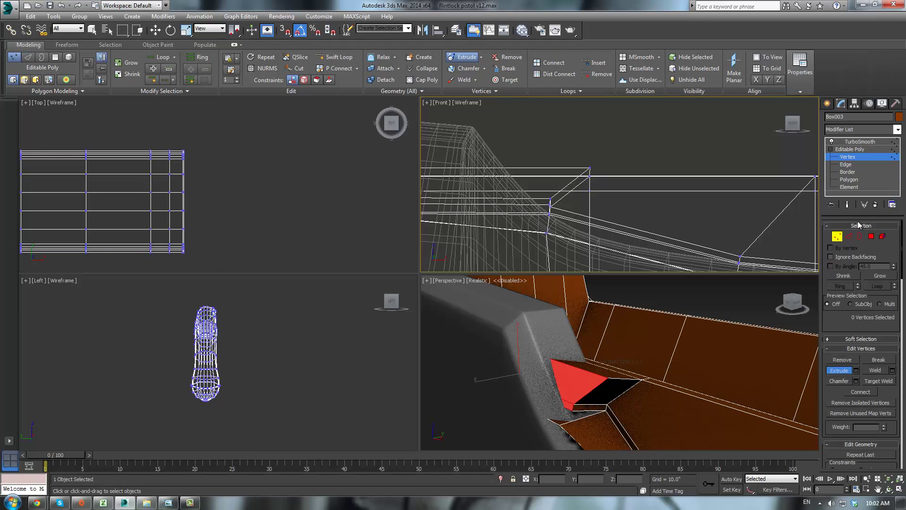
- Select the seven vertices along the extruded corner's open side and move them along X to about -60.6"
{"action": "left_click", "coordinate": [607, 377]}
{"action": "scroll", "coordinate": [630, 368], "scroll_direction": "up", "scroll_amount": 4}
{"action": "middle_click_drag", "start_coordinate": [632, 330], "coordinate": [571, 346], "text": "alt"}
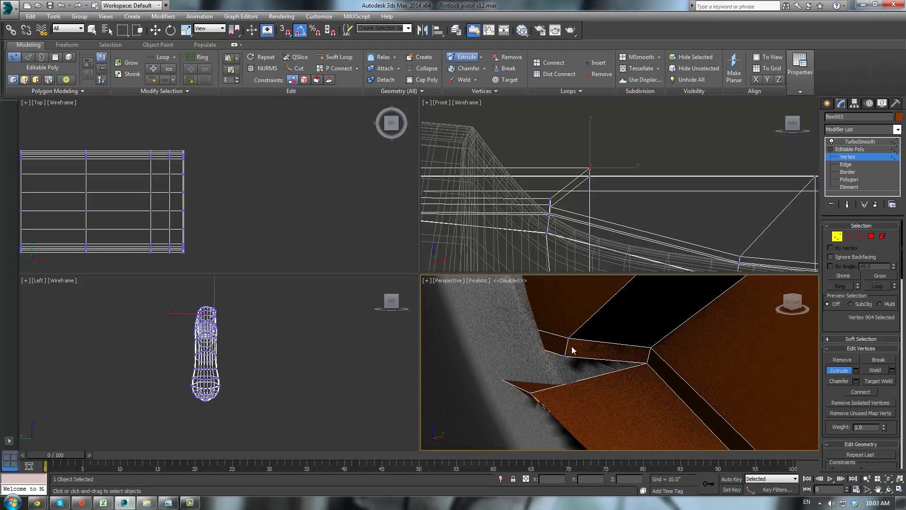
{"action": "left_click", "coordinate": [565, 356], "text": "ctrl"}
{"action": "left_click", "coordinate": [647, 363], "text": "ctrl"}
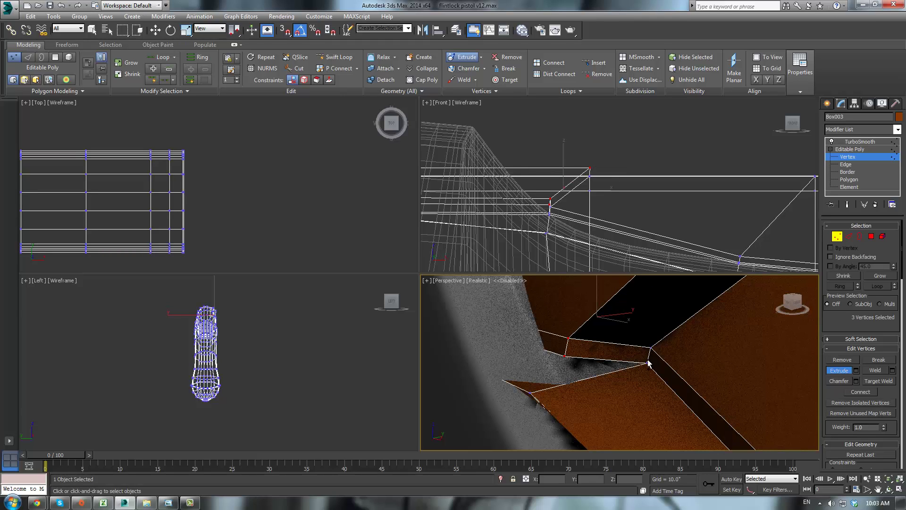
{"action": "left_click", "coordinate": [648, 364], "text": "ctrl"}
{"action": "left_click", "coordinate": [651, 348], "text": "ctrl"}
{"action": "middle_click_drag", "start_coordinate": [672, 345], "coordinate": [671, 374], "text": "alt"}
{"action": "left_click", "coordinate": [653, 385], "text": "ctrl"}
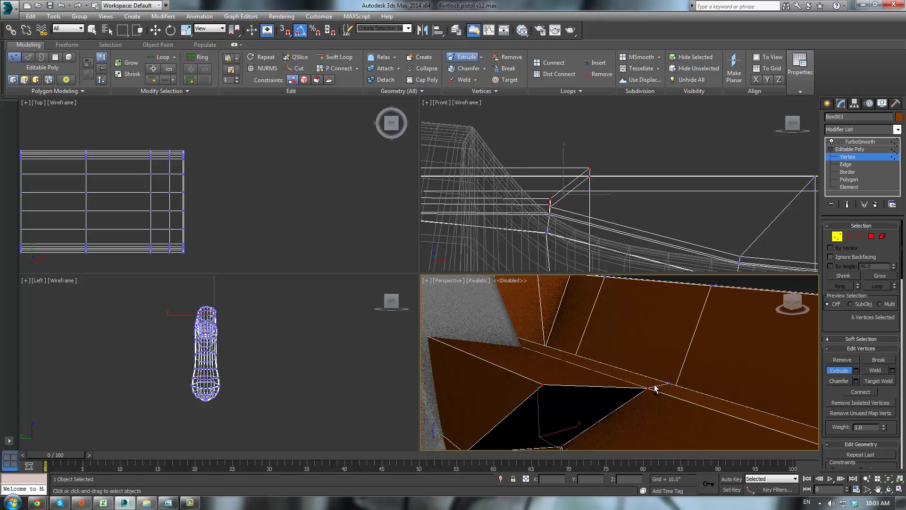
{"action": "left_click", "coordinate": [668, 383], "text": "ctrl"}
{"action": "middle_click_drag", "start_coordinate": [593, 205], "coordinate": [595, 228]}
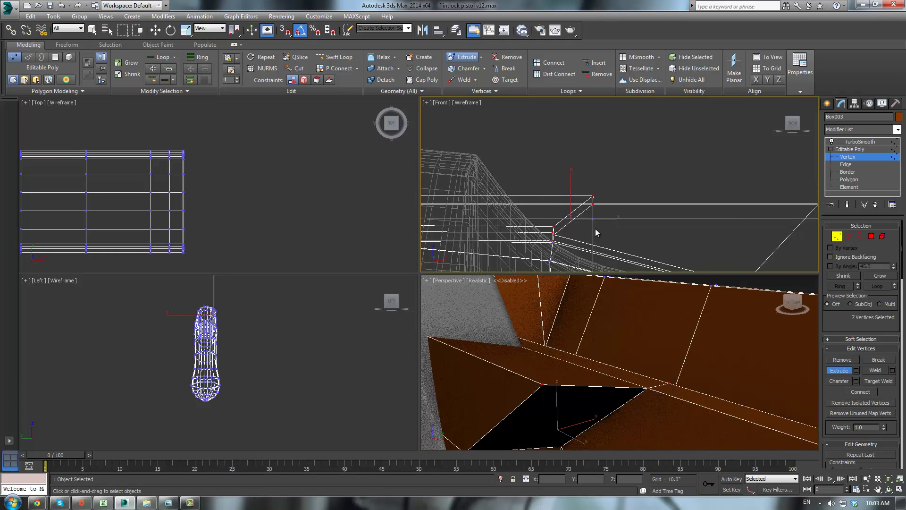
{"action": "scroll", "coordinate": [595, 230], "scroll_direction": "down", "scroll_amount": 3}
{"action": "middle_click_drag", "start_coordinate": [610, 359], "coordinate": [648, 336], "text": "alt"}
{"action": "key", "text": "w"}
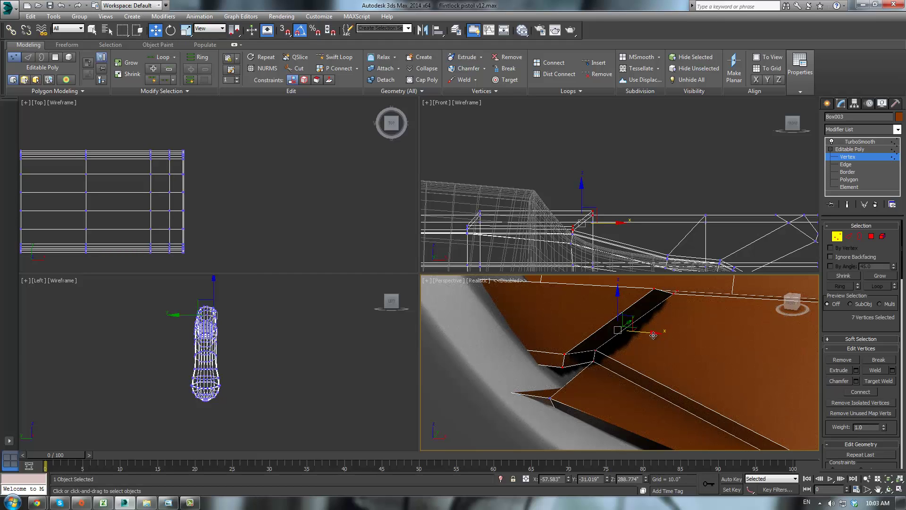
{"action": "left_click_drag", "start_coordinate": [653, 334], "coordinate": [618, 308]}
{"action": "scroll", "coordinate": [656, 340], "scroll_direction": "down", "scroll_amount": 3}
{"action": "key", "text": "alt+w"}
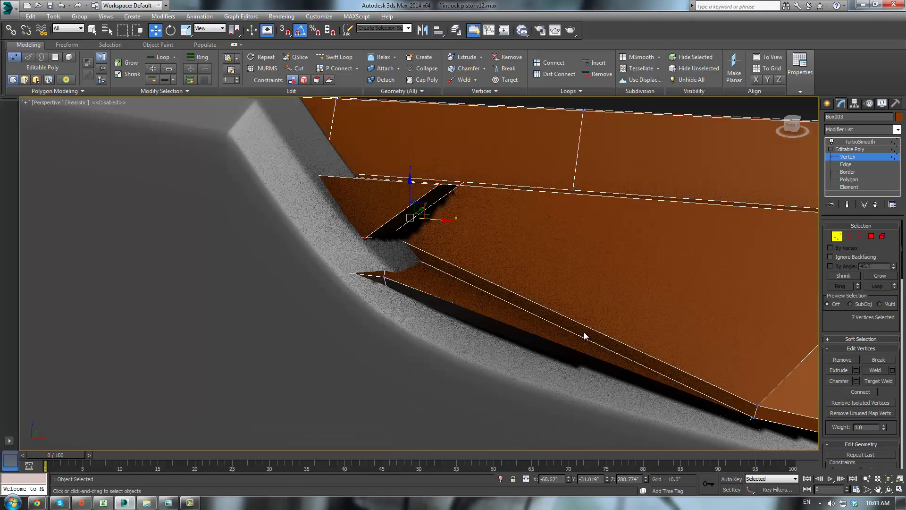
- Inspect the extruded corner from behind, then undo the vertex move and the polygon extrusion
{"action": "scroll", "coordinate": [637, 321], "scroll_direction": "down", "scroll_amount": 3}
{"action": "scroll", "coordinate": [616, 297], "scroll_direction": "up", "scroll_amount": 3}
{"action": "middle_click_drag", "start_coordinate": [616, 296], "coordinate": [541, 297], "text": "alt"}
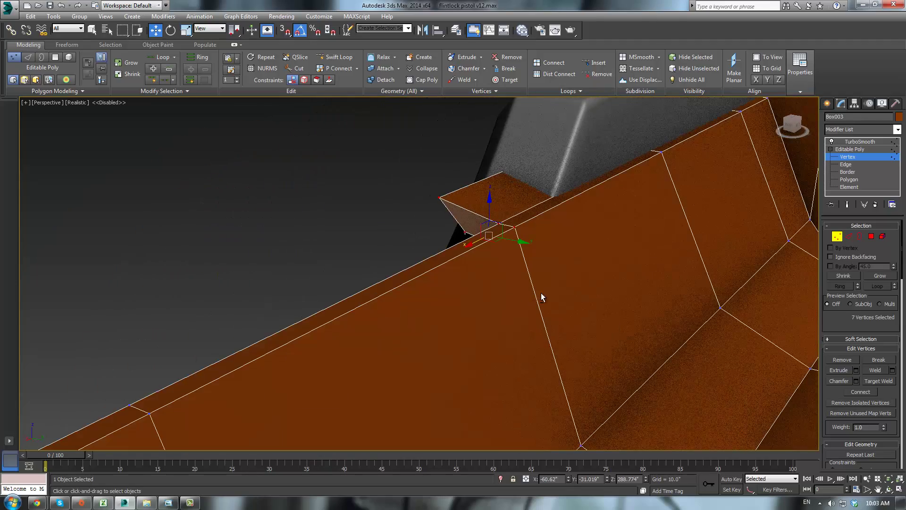
{"action": "middle_click_drag", "start_coordinate": [625, 298], "coordinate": [692, 306], "text": "alt"}
{"action": "key", "text": "ctrl+z"}
{"action": "key", "text": "ctrl+z"}
{"action": "key", "text": "ctrl+z"}
{"action": "key", "text": "ctrl+z"}
{"action": "key", "text": "ctrl+z"}
{"action": "key", "text": "ctrl+z"}
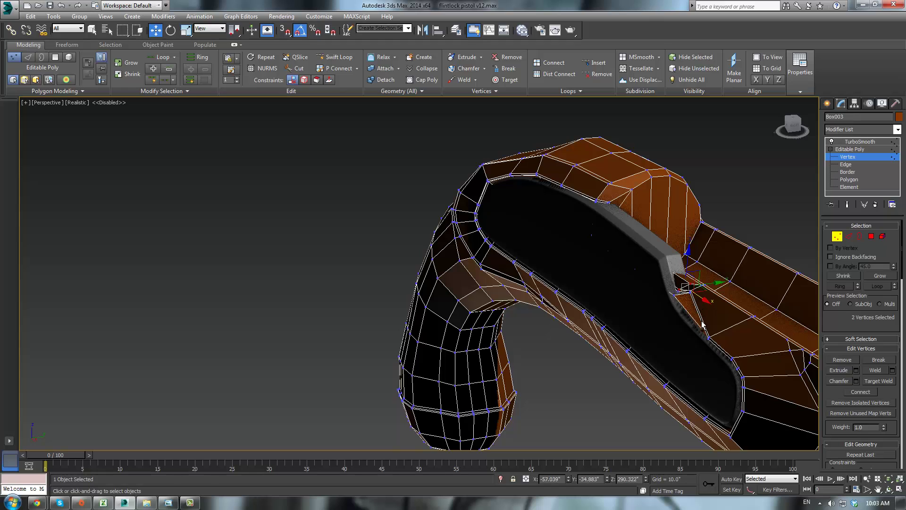
{"action": "key", "text": "ctrl+z"}
{"action": "key", "text": "ctrl+z"}
{"action": "key", "text": "ctrl+z"}
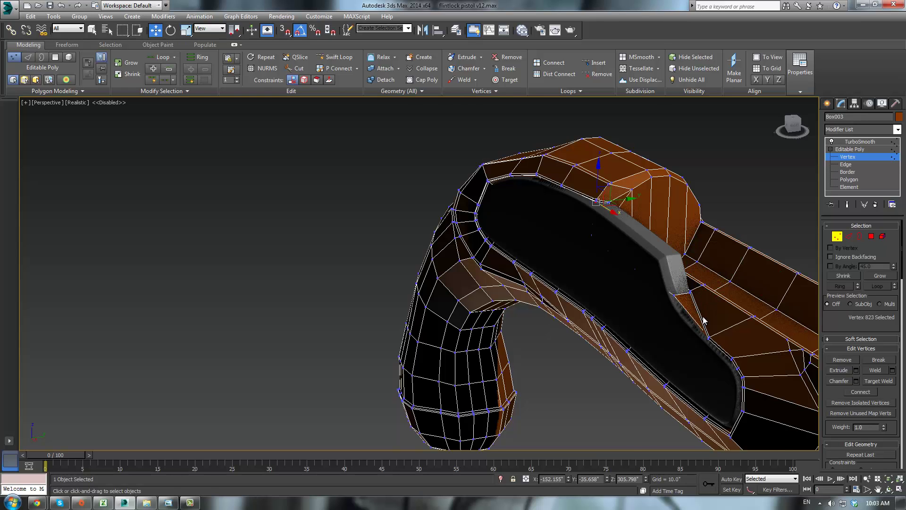
- Check the Scene Undo levels in the general preferences and close the settings
{"action": "scroll", "coordinate": [704, 292], "scroll_direction": "up", "scroll_amount": 1}
{"action": "scroll", "coordinate": [679, 250], "scroll_direction": "up", "scroll_amount": 2}
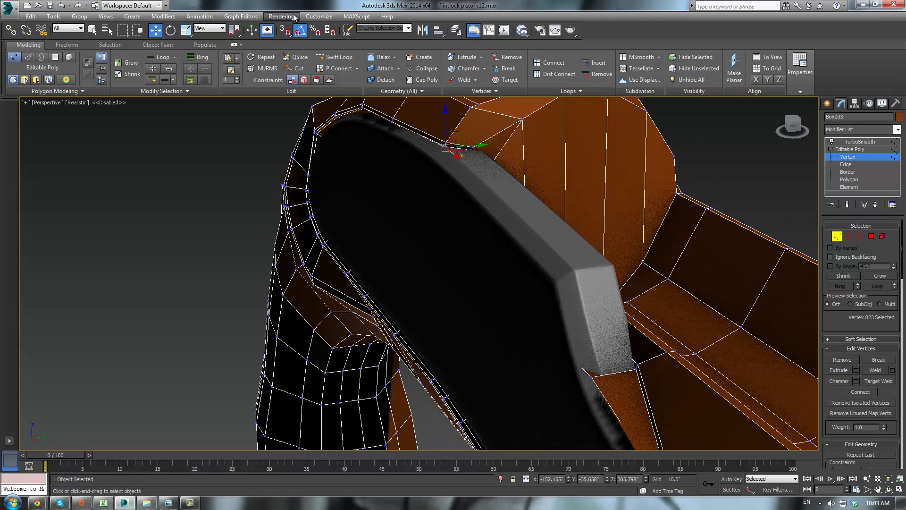
{"action": "left_click", "coordinate": [319, 16]}
{"action": "left_click", "coordinate": [340, 169]}
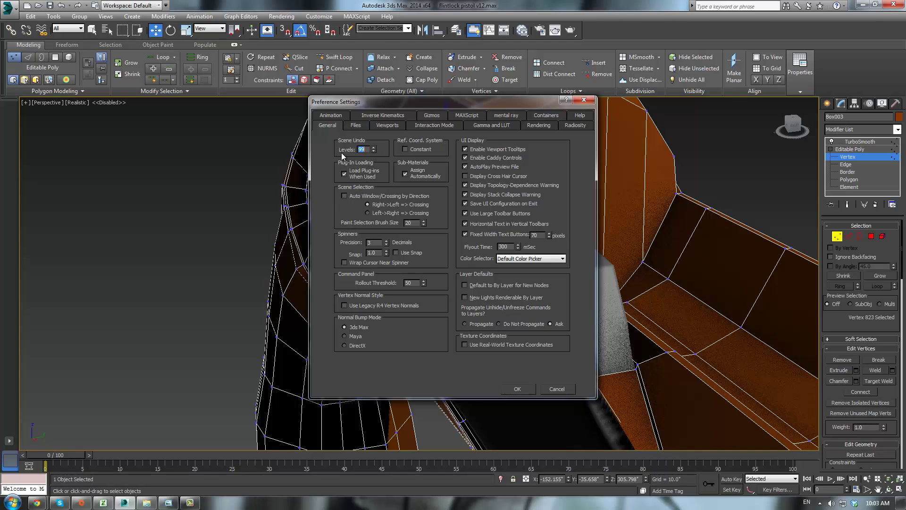
{"action": "left_click", "coordinate": [518, 388]}
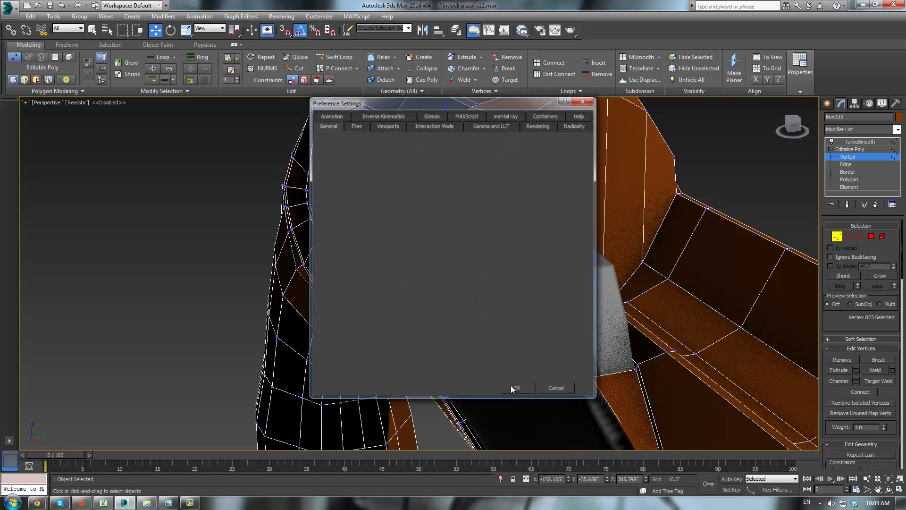
- Examine the stock's TurboSmooth result around the lock plate, then return to vertex-level editing
{"action": "middle_click_drag", "start_coordinate": [664, 217], "coordinate": [623, 228], "text": "alt"}
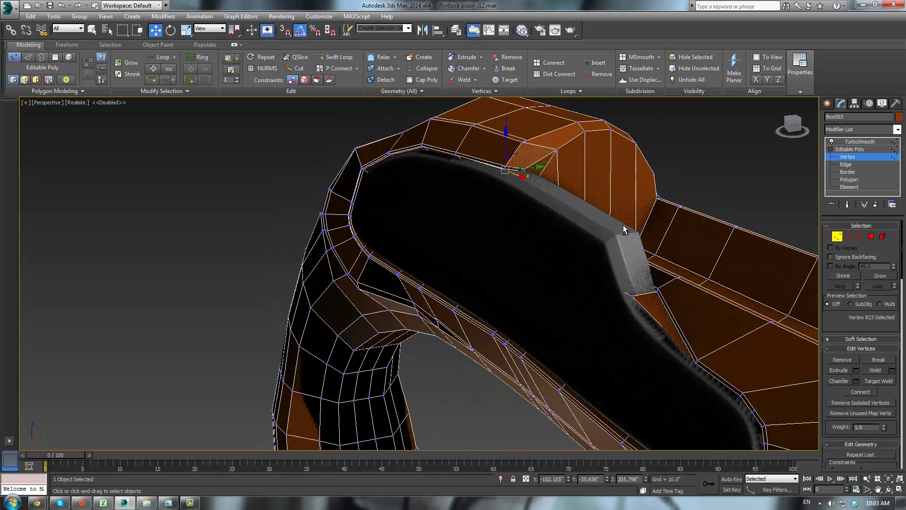
{"action": "left_click", "coordinate": [860, 142]}
{"action": "middle_click_drag", "start_coordinate": [727, 218], "coordinate": [607, 176], "text": "alt"}
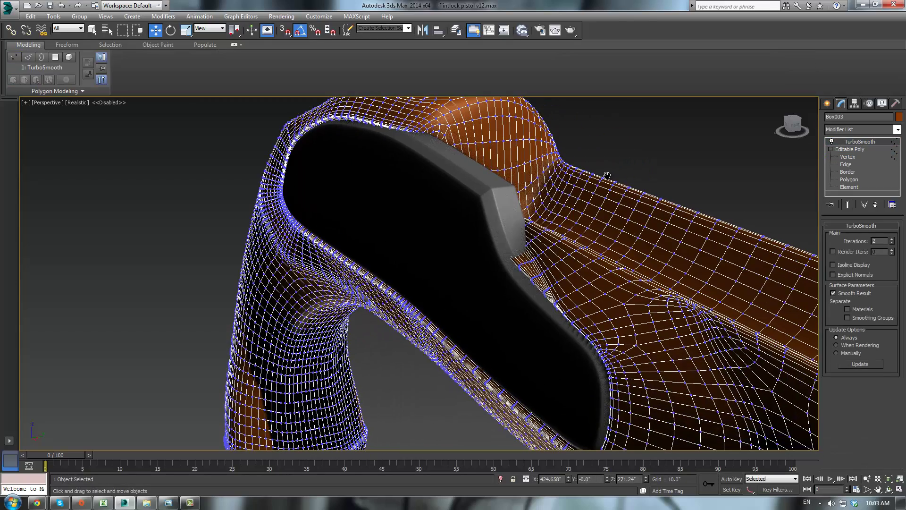
{"action": "left_click", "coordinate": [852, 156]}
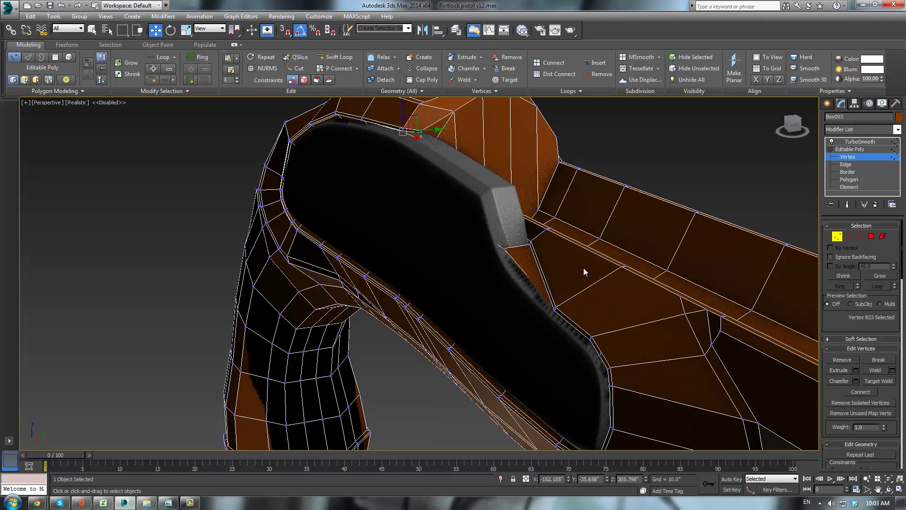
- Select the three stock vertices at the lock plate's stepped end and move them to about X -62.9", Y -37.2", Z 286.9"
{"action": "middle_click_drag", "start_coordinate": [574, 271], "coordinate": [547, 276], "text": "alt"}
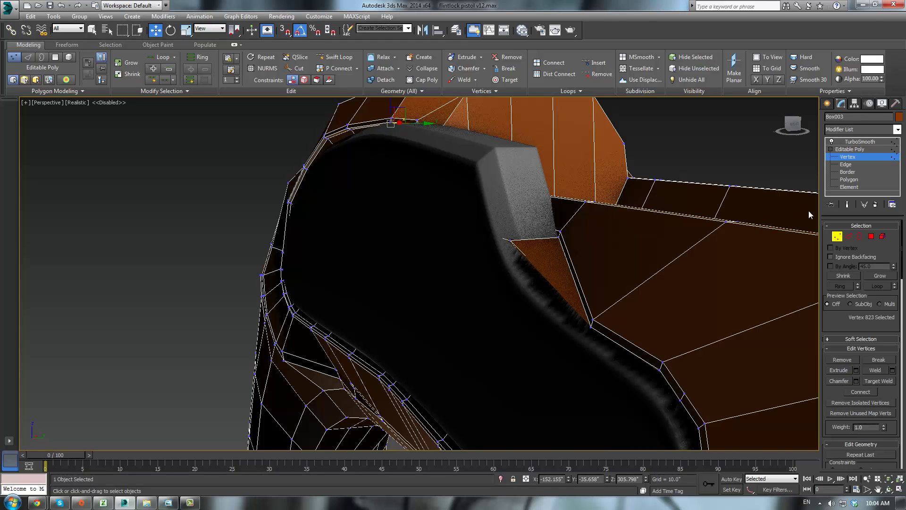
{"action": "key", "text": "F3"}
{"action": "key", "text": "F3"}
{"action": "left_click", "coordinate": [559, 232]}
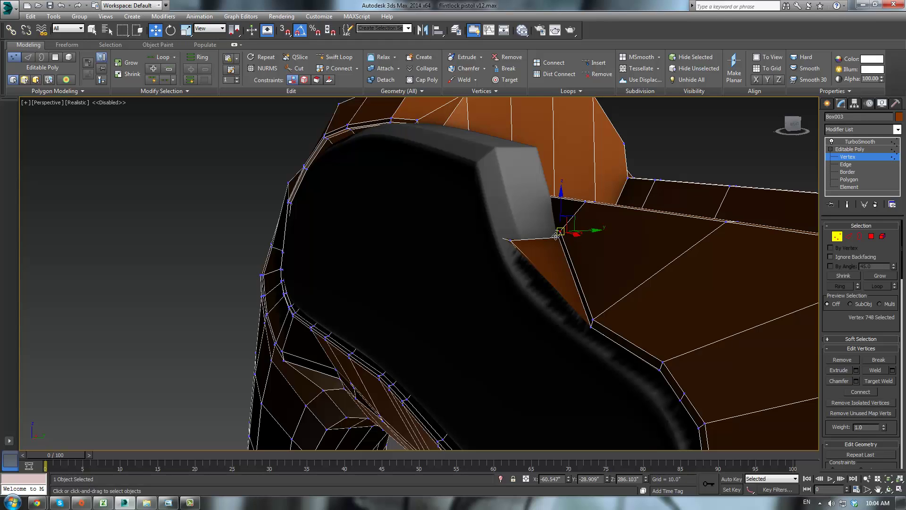
{"action": "left_click_drag", "start_coordinate": [559, 235], "coordinate": [551, 228]}
{"action": "middle_click_drag", "start_coordinate": [570, 220], "coordinate": [632, 214], "text": "alt"}
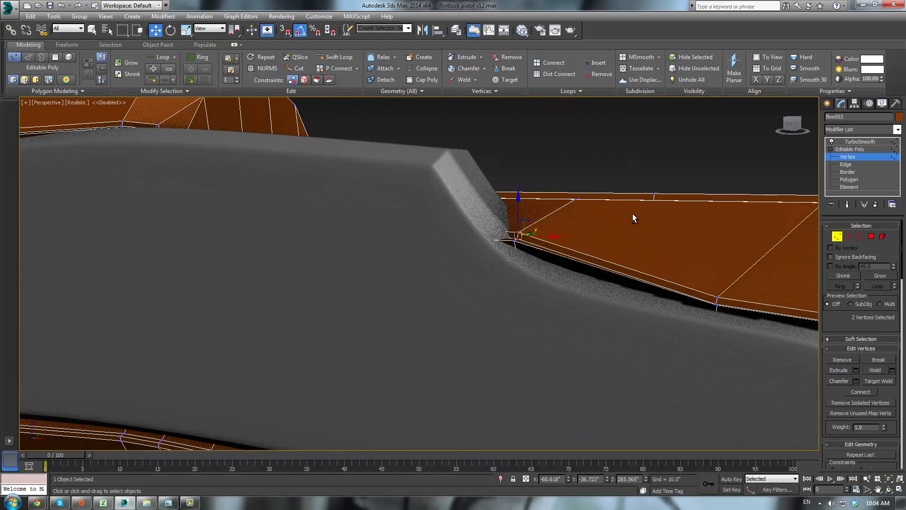
{"action": "left_click", "coordinate": [517, 239], "text": "ctrl"}
{"action": "left_click_drag", "start_coordinate": [532, 224], "coordinate": [516, 197]}
{"action": "middle_click_drag", "start_coordinate": [559, 219], "coordinate": [577, 199], "text": "alt"}
{"action": "left_click_drag", "start_coordinate": [515, 199], "coordinate": [520, 216]}
{"action": "middle_click_drag", "start_coordinate": [558, 227], "coordinate": [542, 264], "text": "alt"}
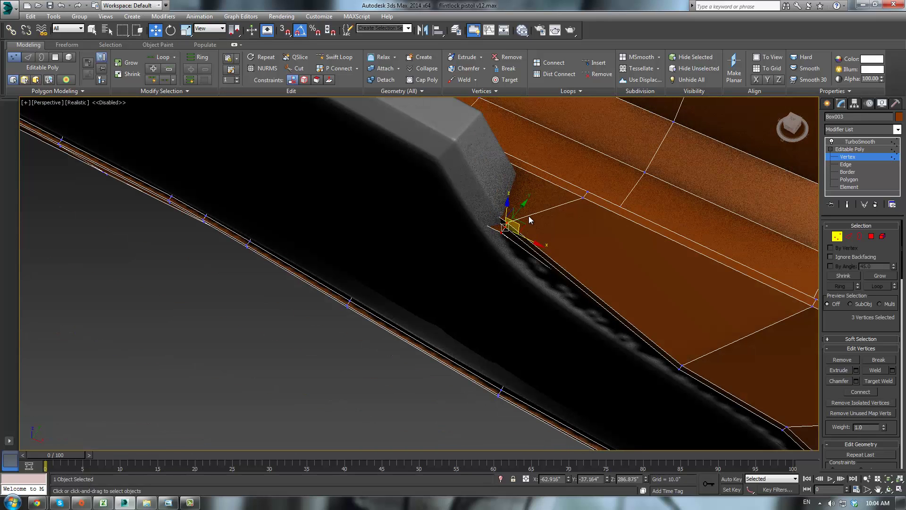
- Move the three selected vertices at the lock plate's stepped end to about Y -34.7" and check the TurboSmooth result
{"action": "left_click_drag", "start_coordinate": [520, 212], "coordinate": [528, 203]}
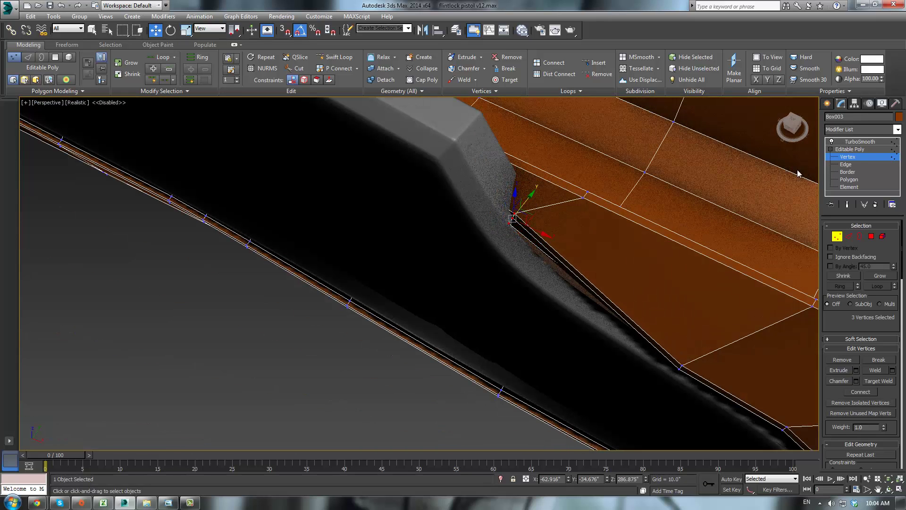
{"action": "left_click", "coordinate": [840, 142]}
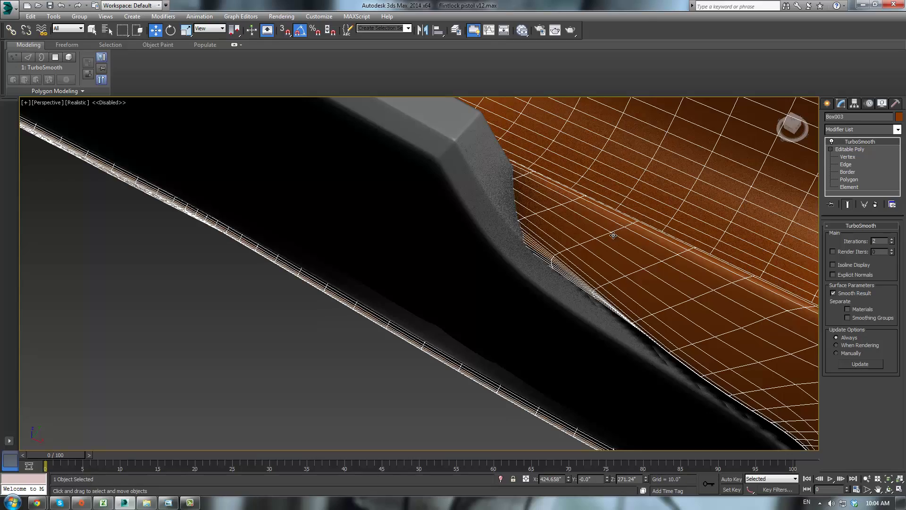
{"action": "middle_click_drag", "start_coordinate": [613, 235], "coordinate": [626, 194], "text": "alt"}
{"action": "middle_click_drag", "start_coordinate": [677, 122], "coordinate": [653, 228]}
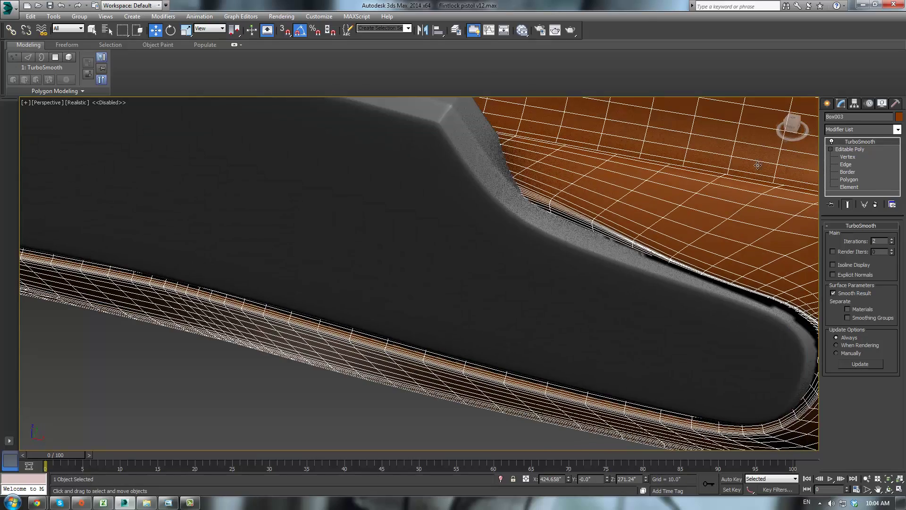
{"action": "scroll", "coordinate": [630, 231], "scroll_direction": "down", "scroll_amount": 4}
{"action": "left_click", "coordinate": [437, 384]}
{"action": "middle_click_drag", "start_coordinate": [437, 384], "coordinate": [587, 332], "text": "alt"}
{"action": "scroll", "coordinate": [605, 319], "scroll_direction": "up", "scroll_amount": 3}
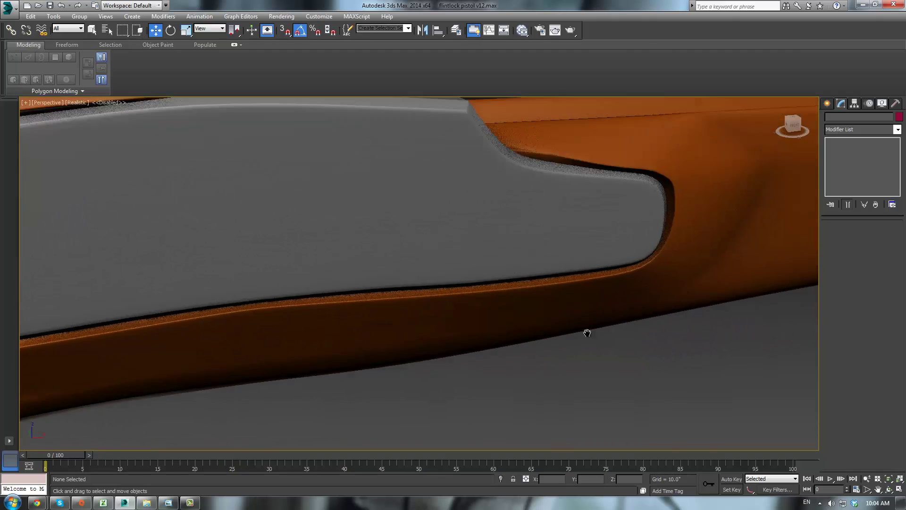
{"action": "scroll", "coordinate": [587, 333], "scroll_direction": "up", "scroll_amount": 1}
- Move the stock's three selected vertices along the lock plate's curved step to about X -53.6", Z 281.9"
{"action": "left_click", "coordinate": [547, 144]}
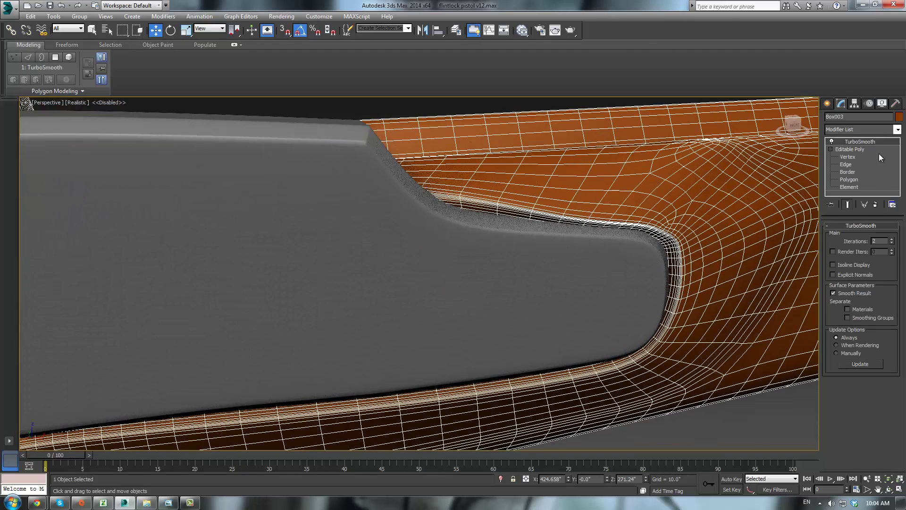
{"action": "left_click", "coordinate": [847, 150]}
{"action": "left_click", "coordinate": [848, 159]}
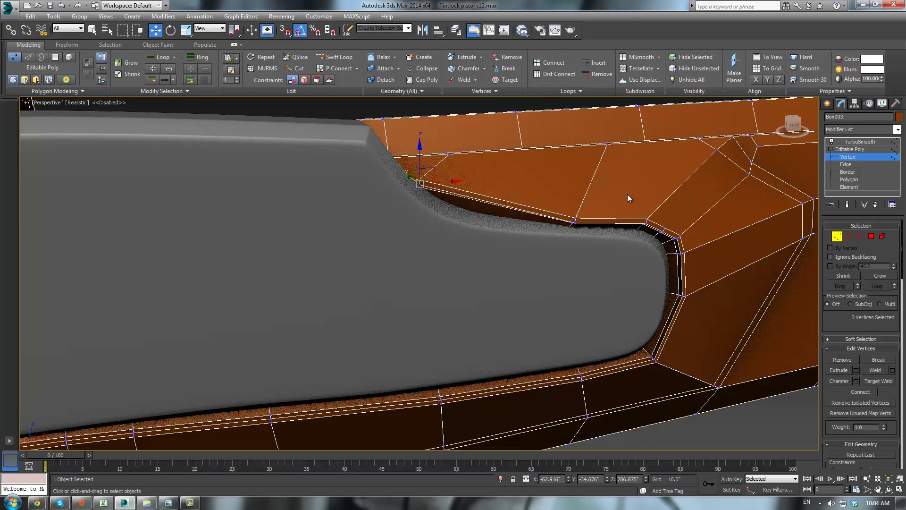
{"action": "left_click_drag", "start_coordinate": [435, 172], "coordinate": [474, 192]}
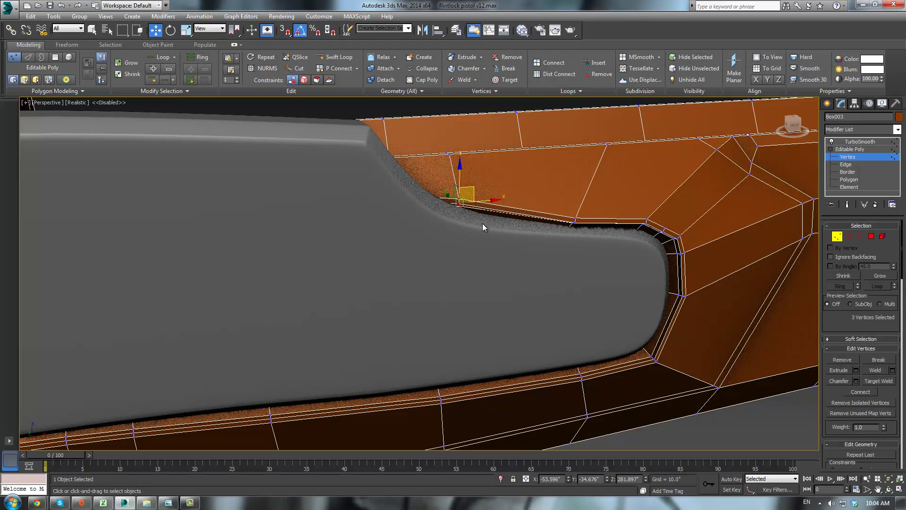
{"action": "key", "text": "F3"}
{"action": "key", "text": "F3"}
{"action": "mouse_move", "coordinate": [486, 231]}
{"action": "middle_mouse_down"}
{"action": "mouse_move", "coordinate": [507, 289]}
{"action": "mouse_move", "coordinate": [424, 282]}
{"action": "mouse_move", "coordinate": [404, 289]}
{"action": "mouse_move", "coordinate": [415, 299]}
{"action": "mouse_move", "coordinate": [479, 305]}
{"action": "middle_mouse_up"}
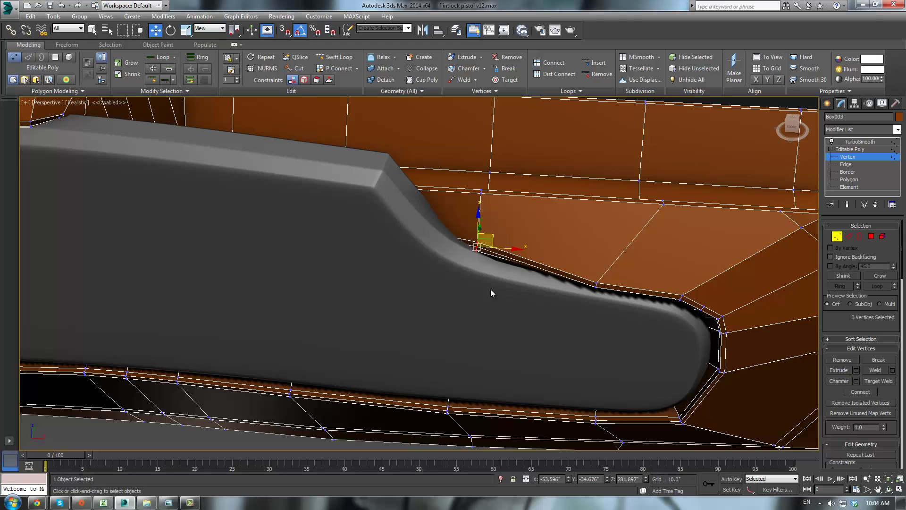
{"action": "key", "text": "z"}
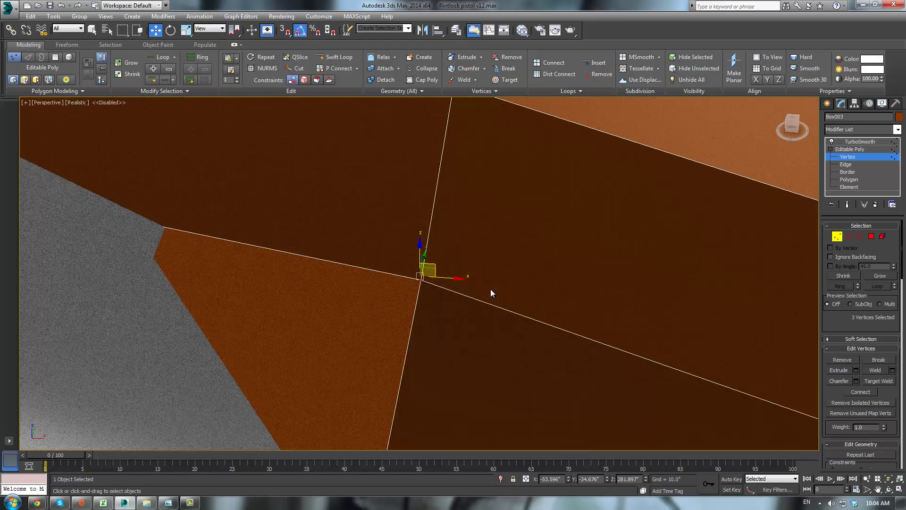
{"action": "scroll", "coordinate": [490, 289], "scroll_direction": "down", "scroll_amount": 10}
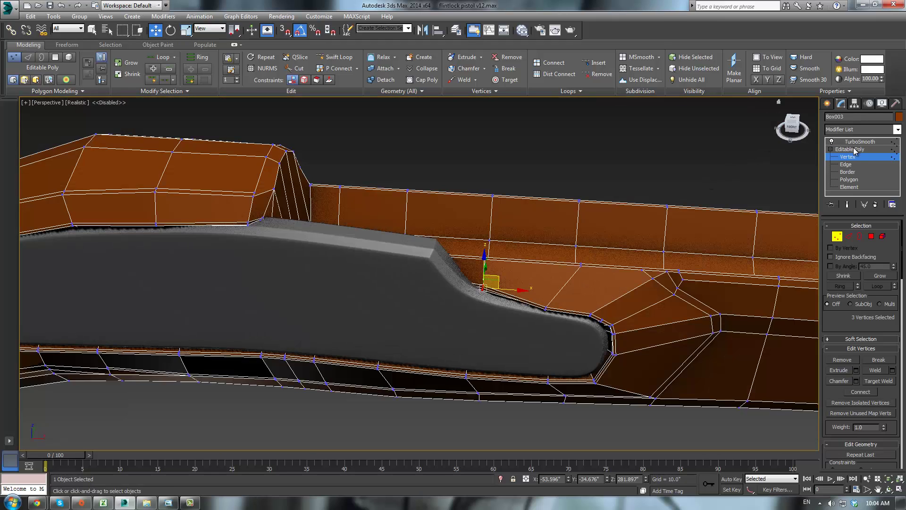
- Leave vertex editing, deselect the stock and examine its smoothed fit around the lock plate from both sides
{"action": "left_click", "coordinate": [853, 150]}
{"action": "left_click", "coordinate": [680, 153]}
{"action": "scroll", "coordinate": [574, 171], "scroll_direction": "down", "scroll_amount": 3}
{"action": "middle_click_drag", "start_coordinate": [560, 182], "coordinate": [490, 273], "text": "alt"}
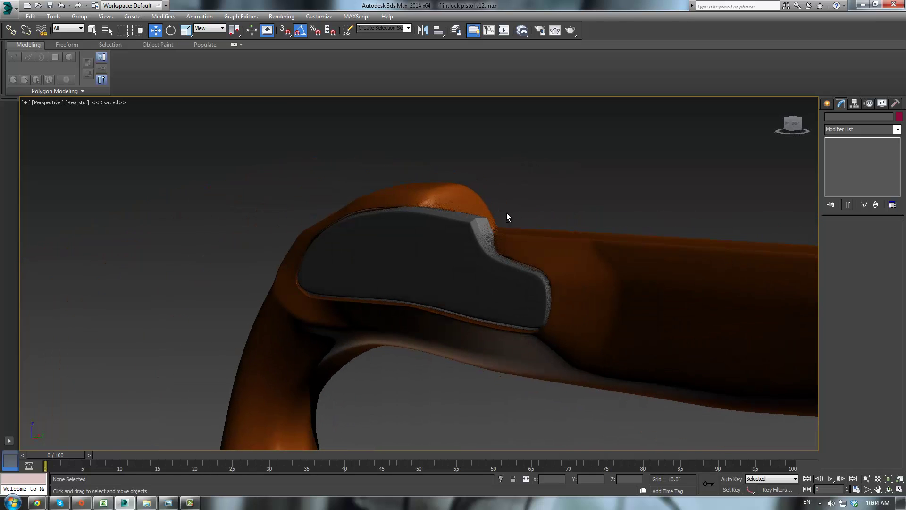
{"action": "middle_click_drag", "start_coordinate": [507, 216], "coordinate": [655, 259], "text": "alt"}
{"action": "right_click", "coordinate": [656, 259]}
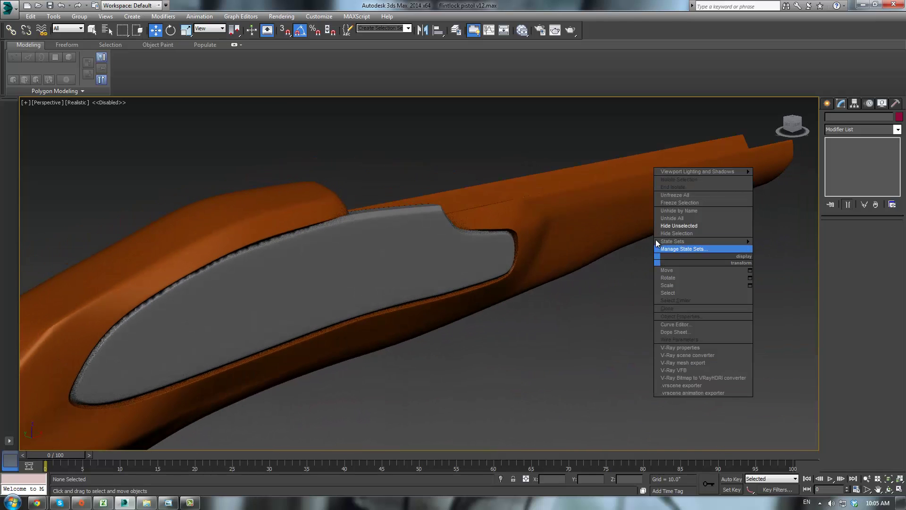
{"action": "middle_click_drag", "start_coordinate": [562, 324], "coordinate": [680, 277], "text": "alt"}
- Unhide all objects and view the complete pistol with its reference images
{"action": "right_click", "coordinate": [565, 197]}
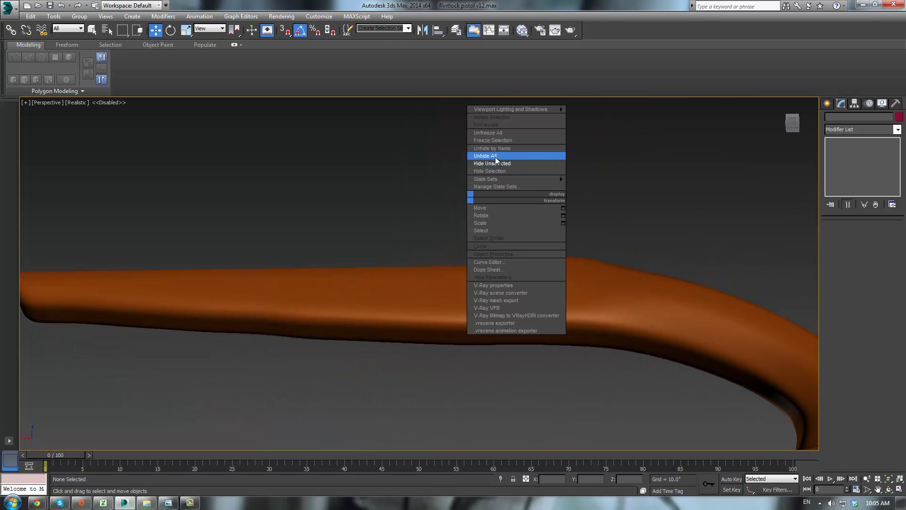
{"action": "left_click", "coordinate": [494, 157]}
{"action": "middle_click_drag", "start_coordinate": [647, 175], "coordinate": [500, 208], "text": "alt"}
{"action": "middle_click_drag", "start_coordinate": [461, 408], "coordinate": [613, 320]}
{"action": "middle_click_drag", "start_coordinate": [585, 349], "coordinate": [612, 363], "text": "alt"}
- Select the stock, hide all unselected objects and deselect it to inspect its rear and upper surface
{"action": "left_click", "coordinate": [435, 287]}
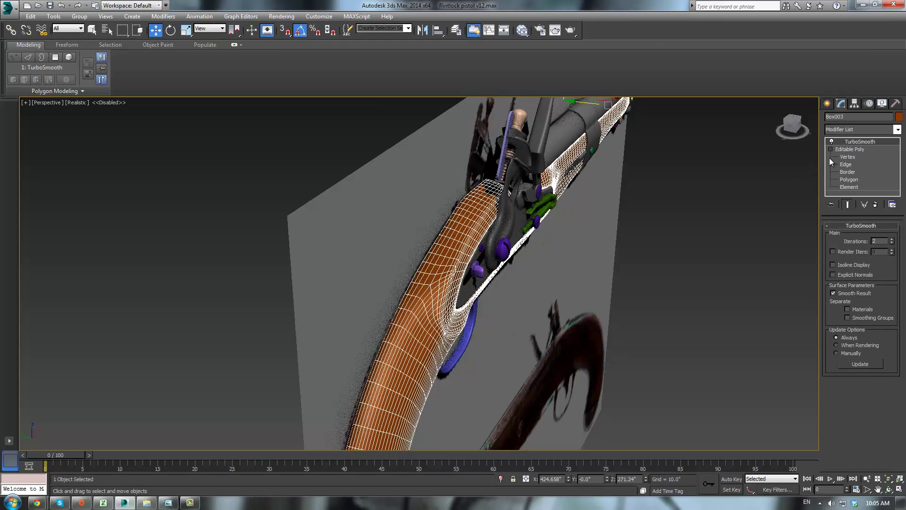
{"action": "right_click", "coordinate": [689, 190]}
{"action": "left_click", "coordinate": [711, 154]}
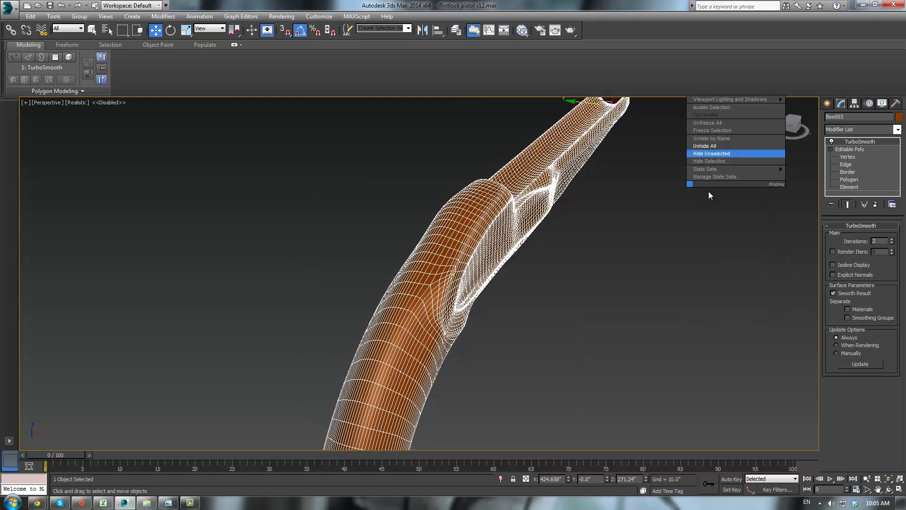
{"action": "left_click", "coordinate": [709, 191]}
{"action": "left_click", "coordinate": [570, 156]}
{"action": "middle_click_drag", "start_coordinate": [670, 230], "coordinate": [603, 207], "text": "alt"}
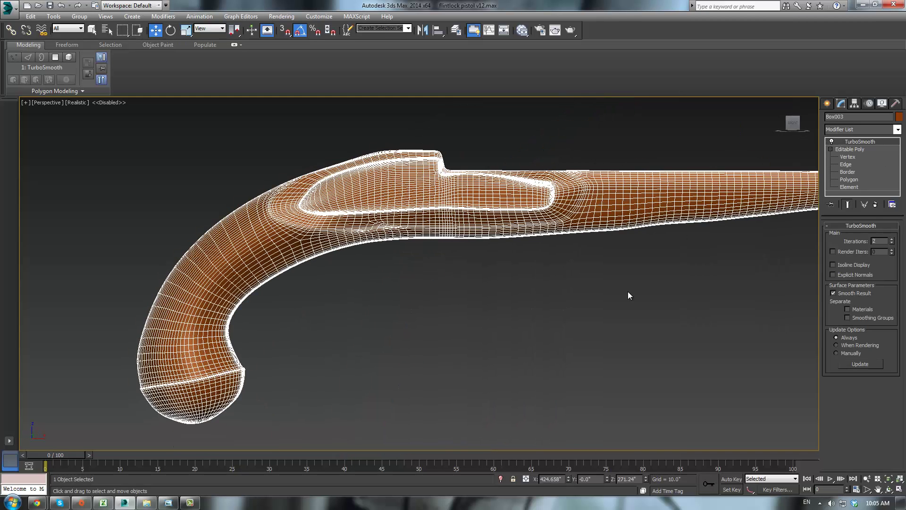
{"action": "left_click", "coordinate": [627, 290]}
{"action": "middle_click_drag", "start_coordinate": [491, 246], "coordinate": [580, 327], "text": "alt"}
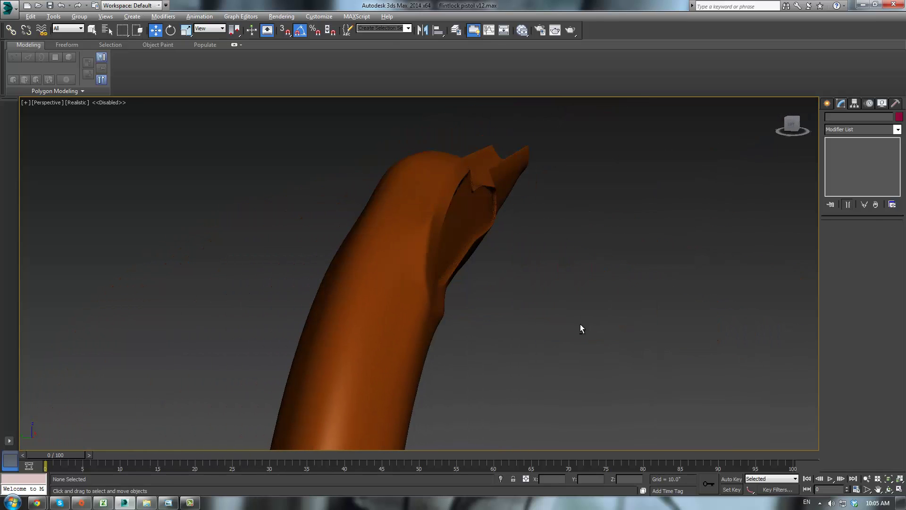
- Enter polygon editing on the stock and select the centre-strip polygon on top, directly behind the barrel channel
{"action": "left_click", "coordinate": [465, 254]}
{"action": "left_click", "coordinate": [849, 149]}
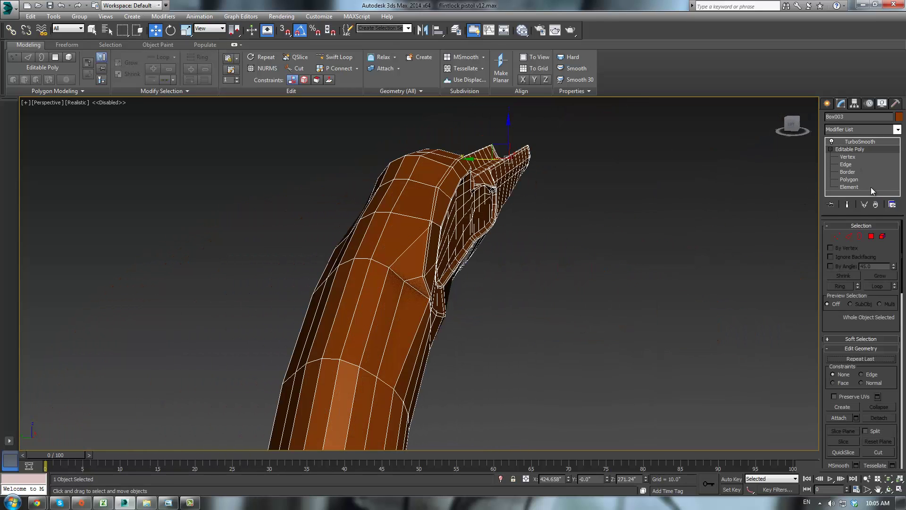
{"action": "left_click", "coordinate": [849, 179]}
{"action": "middle_click_drag", "start_coordinate": [593, 242], "coordinate": [494, 228], "text": "alt"}
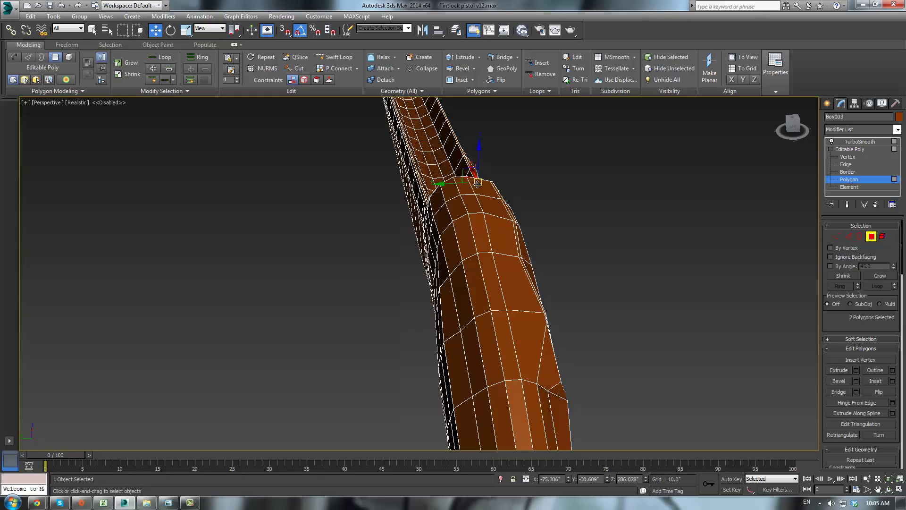
{"action": "middle_click_drag", "start_coordinate": [478, 183], "coordinate": [540, 290], "text": "alt"}
{"action": "left_click", "coordinate": [439, 267]}
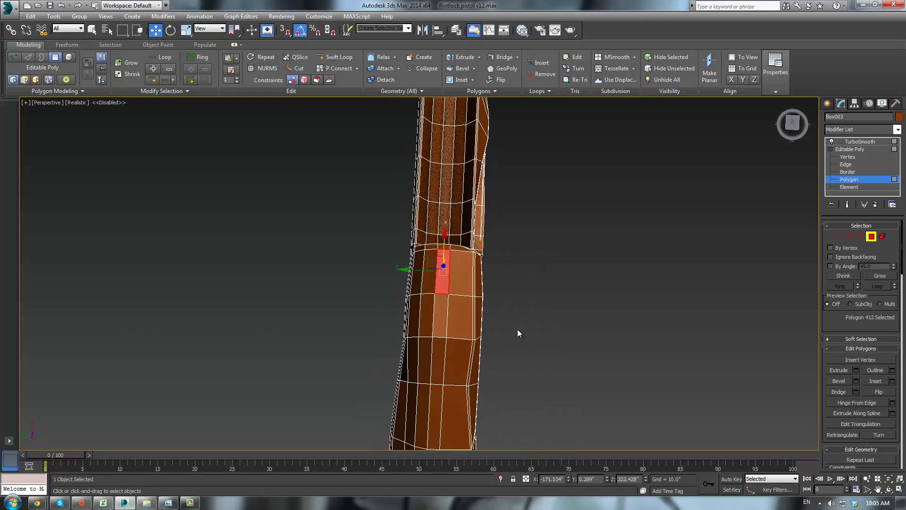
{"action": "middle_click_drag", "start_coordinate": [518, 330], "coordinate": [448, 236], "text": "alt"}
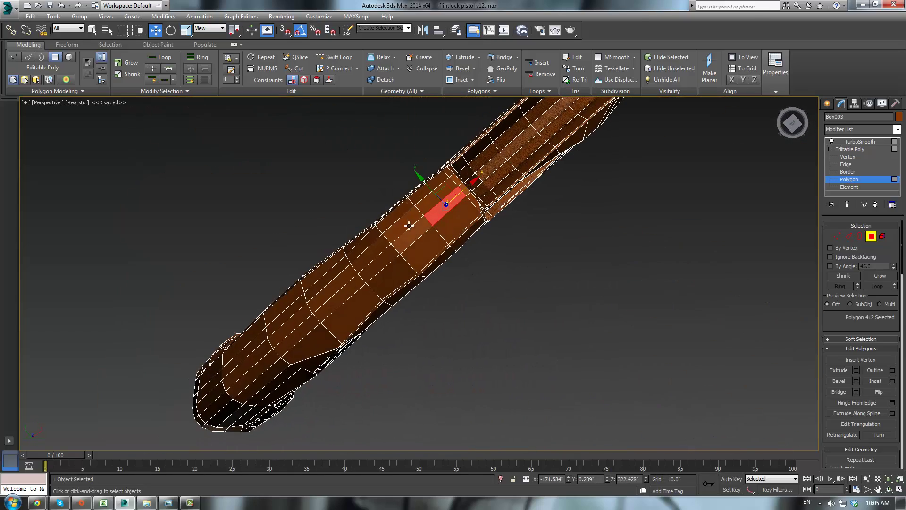
- Extend the selection along the centre strip down the back of the grip to the butt cap, ten polygons in all
{"action": "left_click", "coordinate": [399, 245], "text": "ctrl"}
{"action": "key", "text": "q"}
{"action": "left_click", "coordinate": [373, 270], "text": "ctrl"}
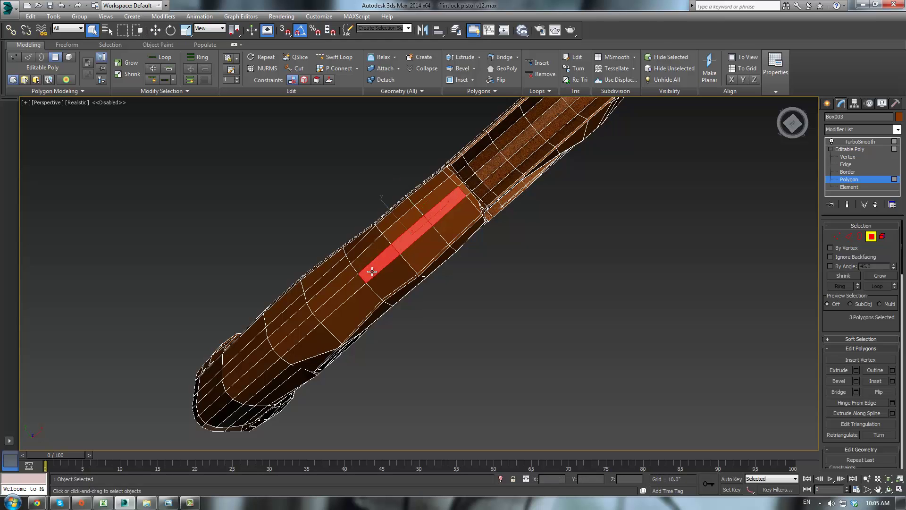
{"action": "left_click", "coordinate": [360, 283], "text": "ctrl"}
{"action": "left_click", "coordinate": [312, 327], "text": "ctrl"}
{"action": "middle_click_drag", "start_coordinate": [317, 338], "coordinate": [384, 244], "text": "alt"}
{"action": "left_click", "coordinate": [374, 235], "text": "ctrl"}
{"action": "left_click", "coordinate": [380, 302], "text": "ctrl"}
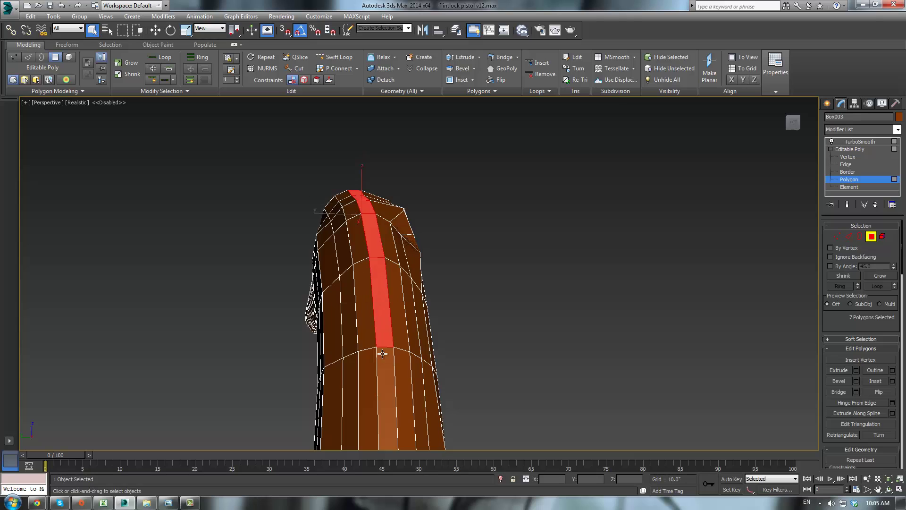
{"action": "left_click", "coordinate": [387, 396], "text": "ctrl"}
{"action": "scroll", "coordinate": [433, 334], "scroll_direction": "down", "scroll_amount": 5}
{"action": "middle_click_drag", "start_coordinate": [432, 334], "coordinate": [438, 315], "text": "alt"}
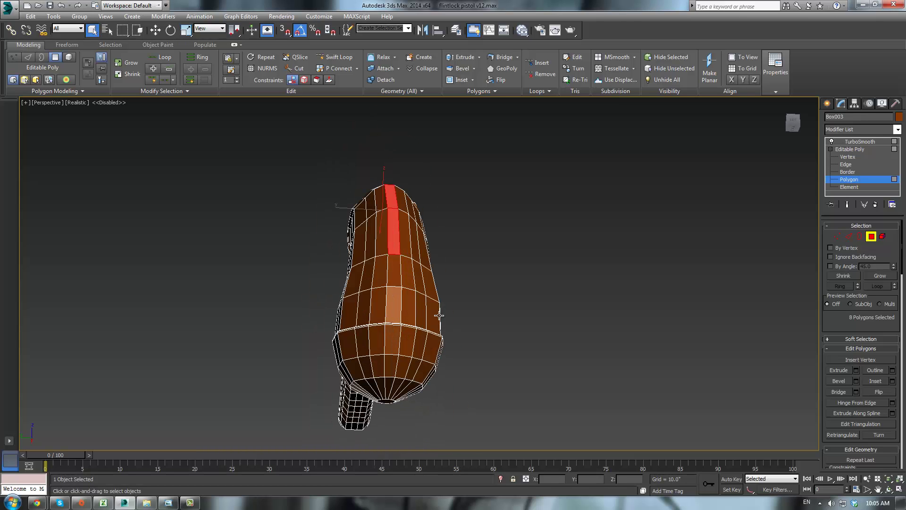
{"action": "left_click", "coordinate": [387, 276], "text": "ctrl"}
{"action": "left_click", "coordinate": [388, 299], "text": "ctrl"}
{"action": "middle_click_drag", "start_coordinate": [533, 231], "coordinate": [443, 291], "text": "alt"}
- Clone the ten selected polygons slightly upward to about Z 217.3" as a separate object, then deselect the stock
{"action": "key", "text": "w"}
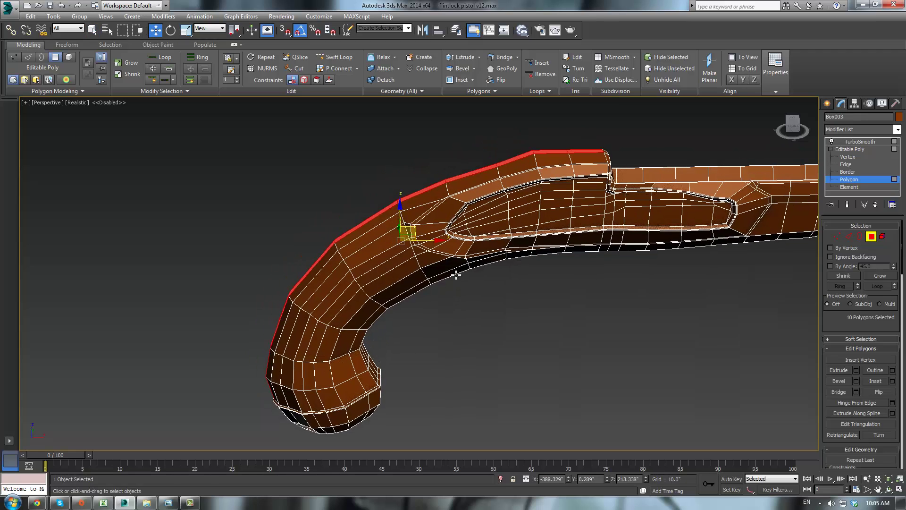
{"action": "key", "text": "f"}
{"action": "scroll", "coordinate": [405, 259], "scroll_direction": "down", "scroll_amount": 5}
{"action": "scroll", "coordinate": [505, 269], "scroll_direction": "up", "scroll_amount": 5}
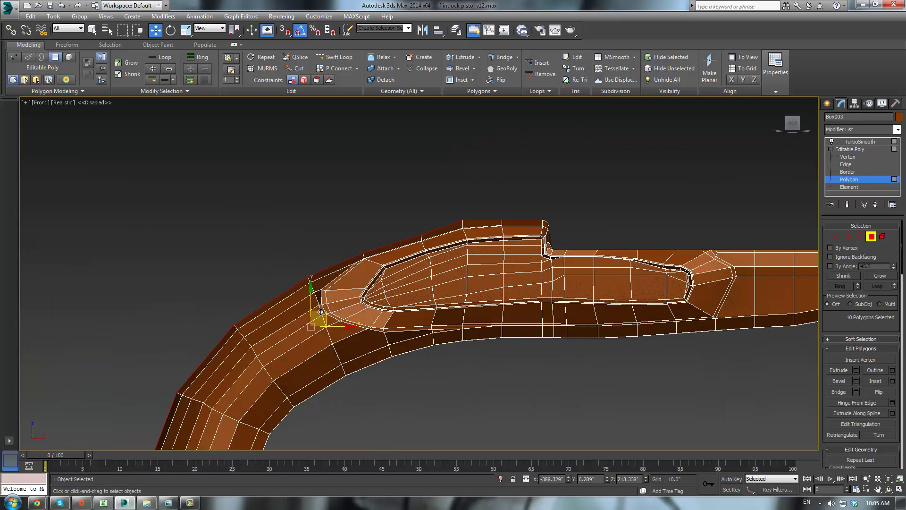
{"action": "mouse_move", "coordinate": [321, 312]}
{"action": "left_mouse_down"}
{"action": "mouse_move", "coordinate": [315, 301]}
{"action": "mouse_move", "coordinate": [320, 308]}
{"action": "left_mouse_up"}
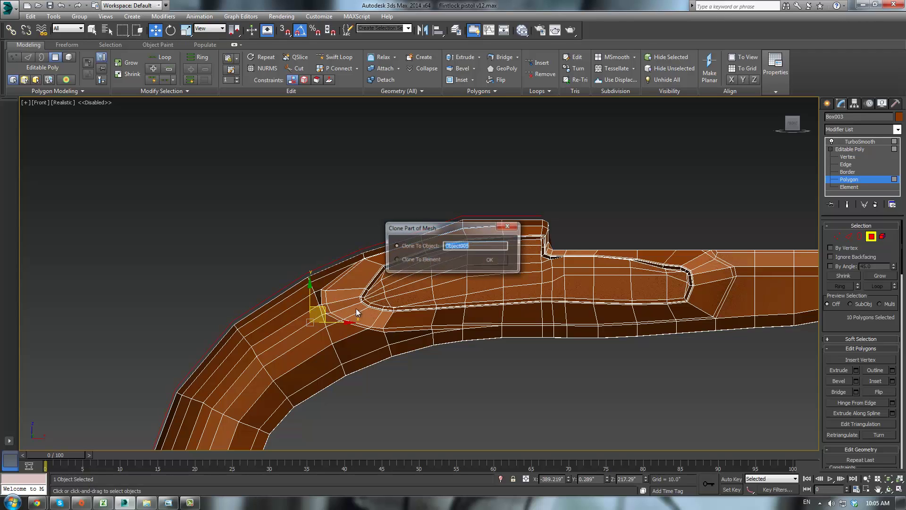
{"action": "left_click", "coordinate": [491, 261]}
{"action": "left_click", "coordinate": [850, 150]}
{"action": "left_click", "coordinate": [444, 209]}
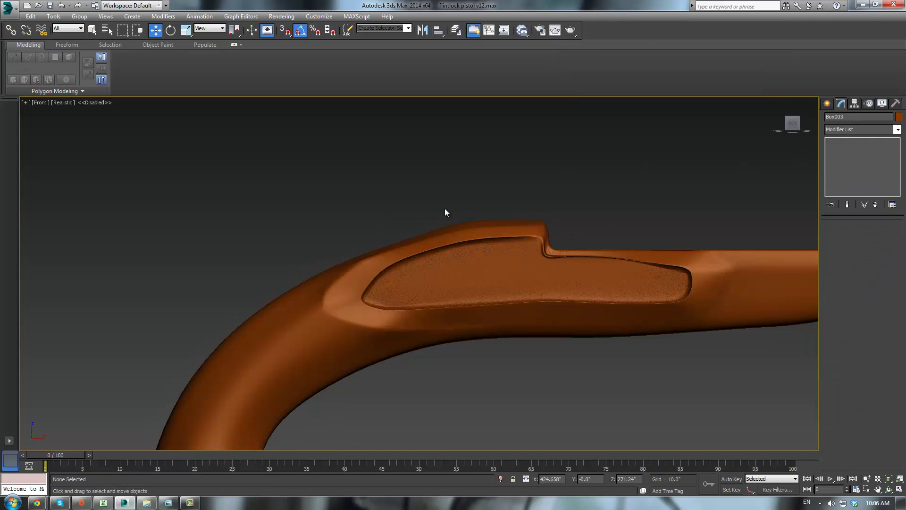
- Select the cloned strip along the stock's back and change its object colour to grey
{"action": "key", "text": "alt+w"}
{"action": "key", "text": "alt+w"}
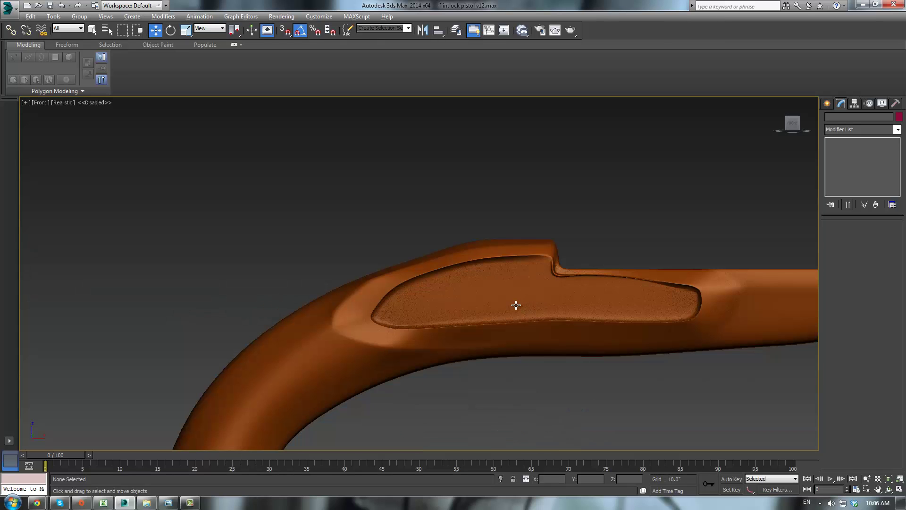
{"action": "key", "text": "p"}
{"action": "middle_click_drag", "start_coordinate": [382, 280], "coordinate": [449, 296], "text": "alt"}
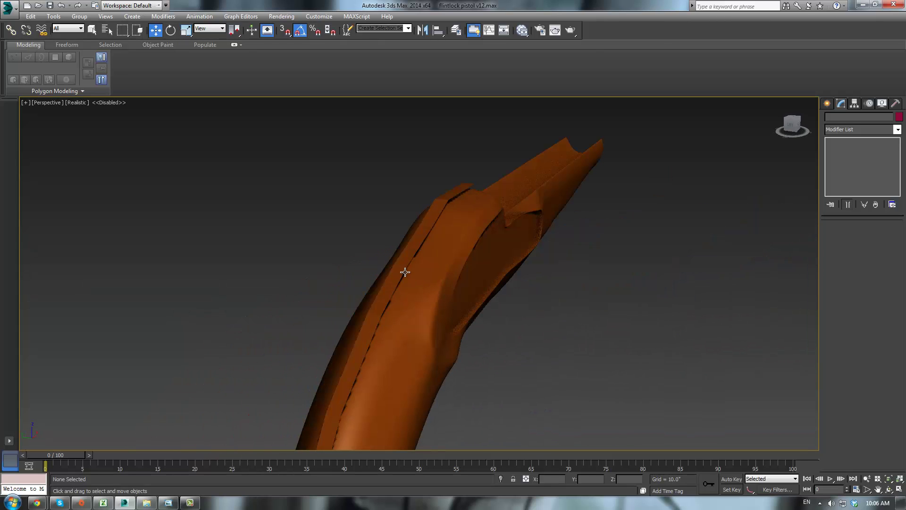
{"action": "left_click", "coordinate": [398, 266]}
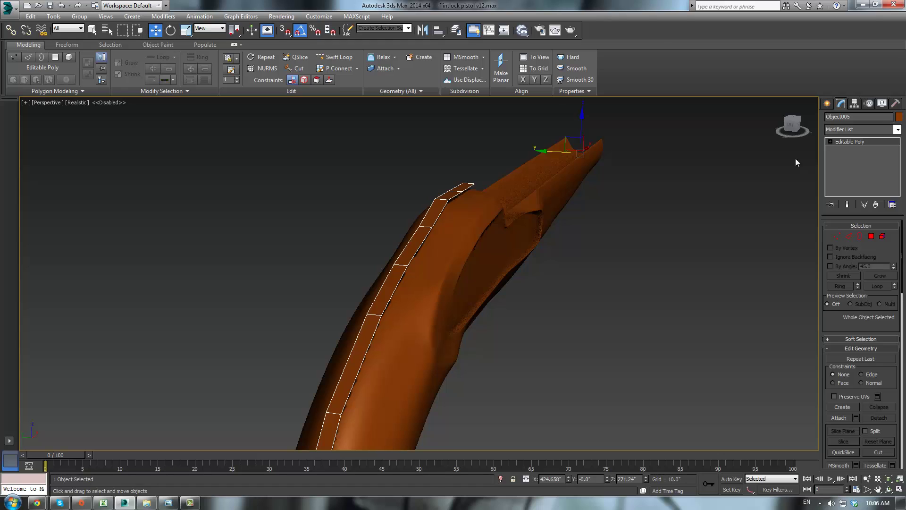
{"action": "left_click", "coordinate": [899, 116]}
{"action": "left_click", "coordinate": [499, 301]}
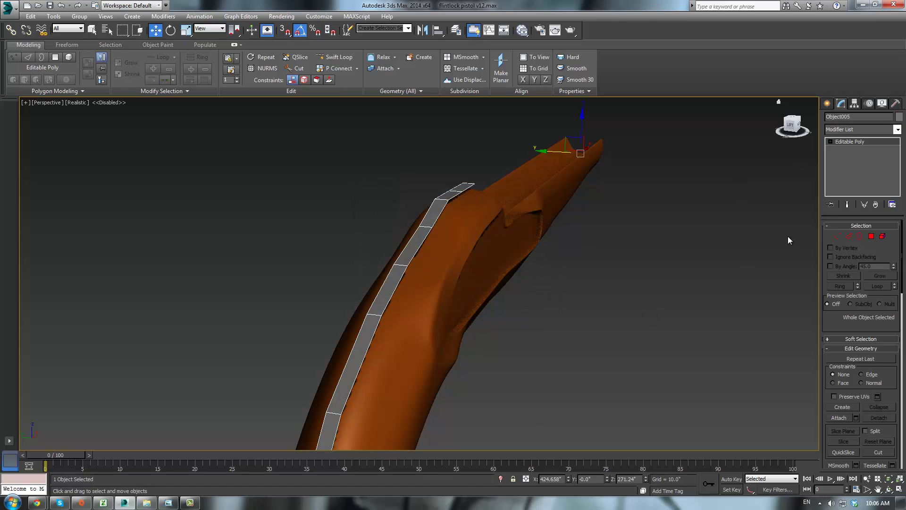
- Extrude all ten polygons of the grey strip outward with a height of 2.057"
{"action": "left_click", "coordinate": [859, 236]}
{"action": "left_click", "coordinate": [872, 237]}
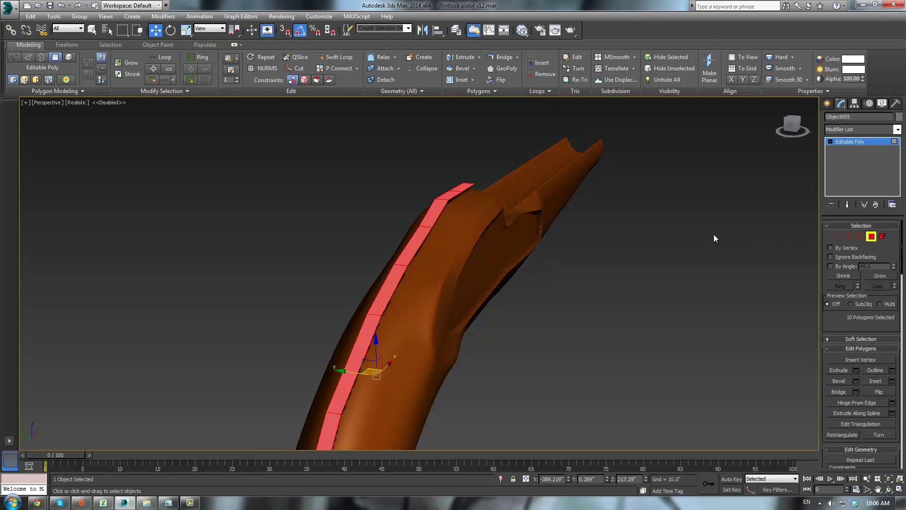
{"action": "left_click", "coordinate": [839, 370]}
{"action": "middle_click_drag", "start_coordinate": [407, 296], "coordinate": [664, 296], "text": "alt"}
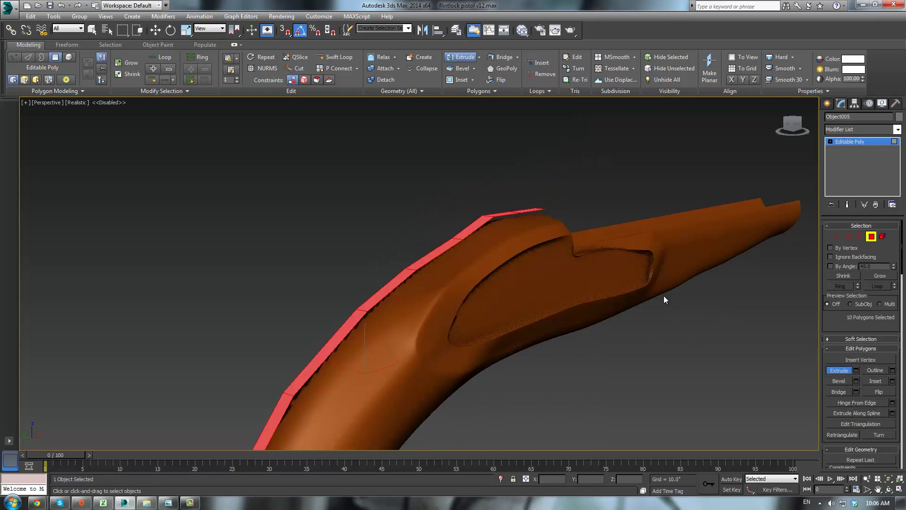
{"action": "scroll", "coordinate": [642, 296], "scroll_direction": "up", "scroll_amount": 5}
{"action": "left_click", "coordinate": [855, 370]}
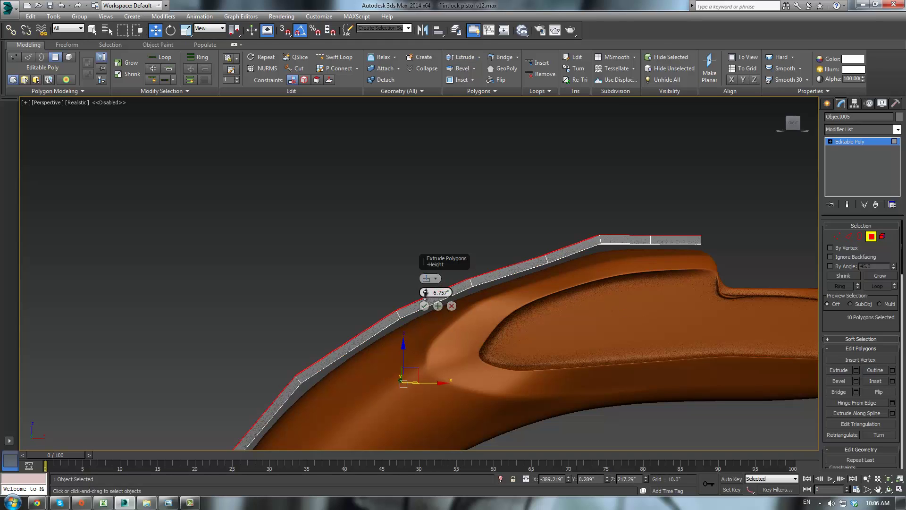
{"action": "left_click_drag", "start_coordinate": [425, 293], "coordinate": [429, 320]}
{"action": "scroll", "coordinate": [503, 253], "scroll_direction": "up", "scroll_amount": 3}
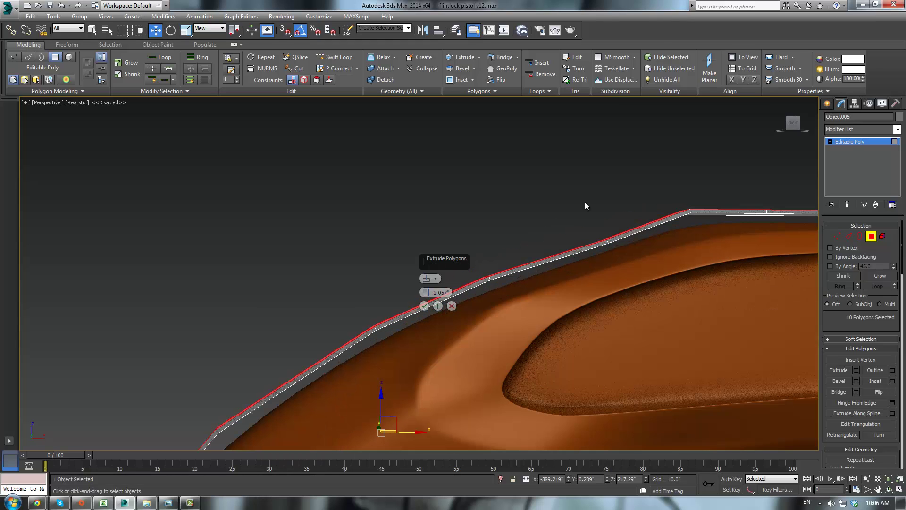
- Apply the strip's first extrusion, add a second, much thinner extrusion on top, and leave polygon editing
{"action": "left_click", "coordinate": [436, 307]}
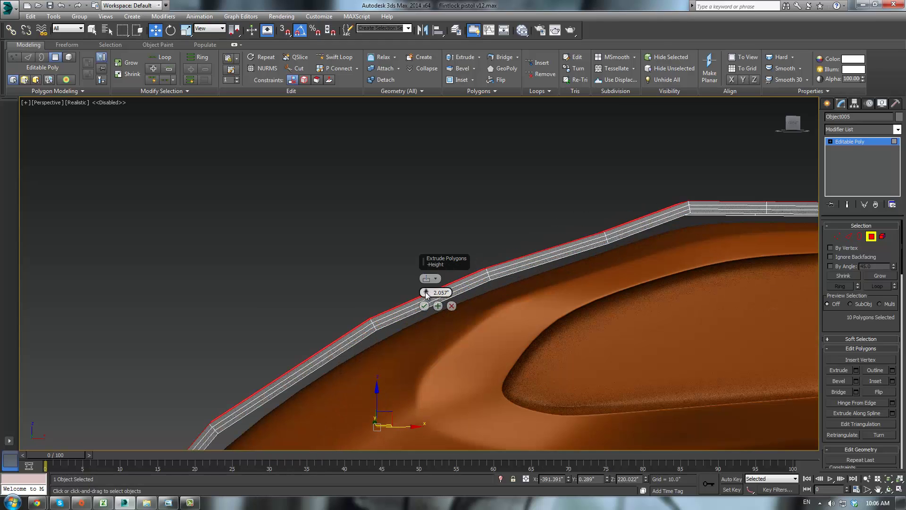
{"action": "left_click_drag", "start_coordinate": [426, 294], "coordinate": [424, 305]}
{"action": "left_click", "coordinate": [424, 306]}
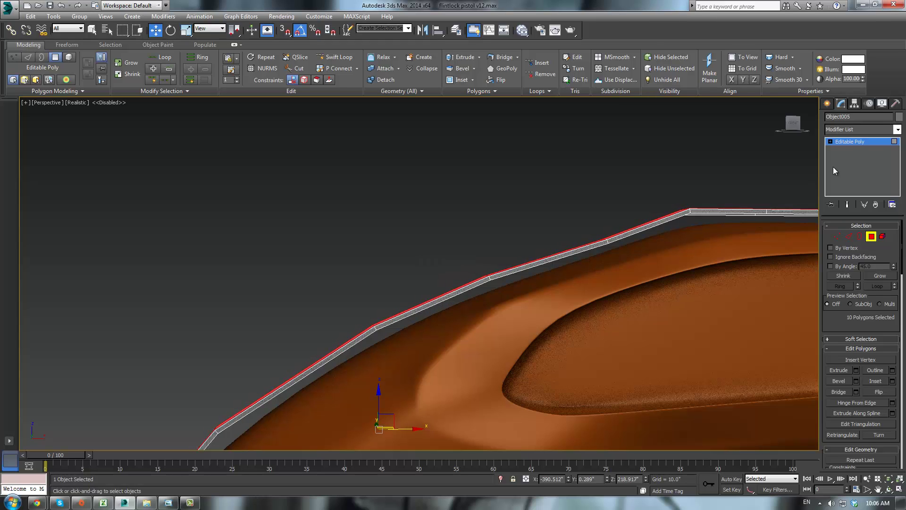
{"action": "left_click", "coordinate": [840, 142]}
{"action": "key", "text": "z"}
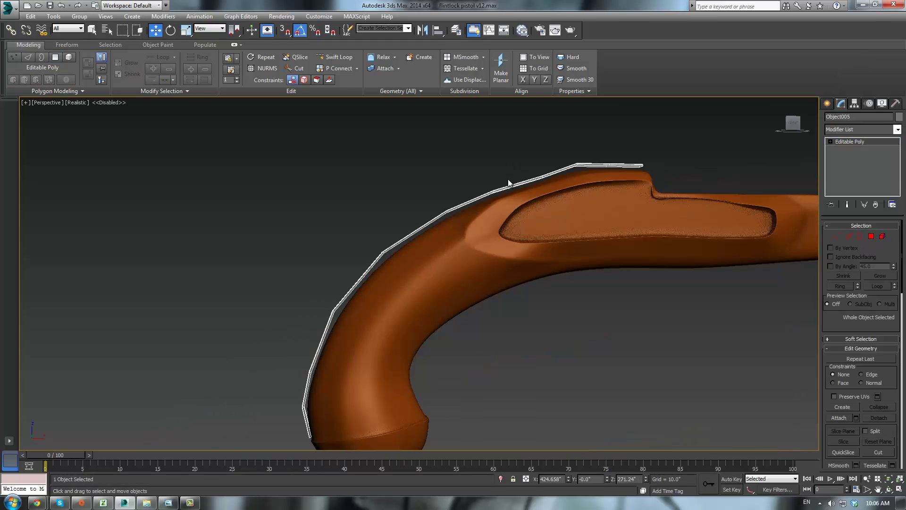
- Center the strip's pivot on the object and finish pivot editing
{"action": "left_click", "coordinate": [854, 103]}
{"action": "left_click", "coordinate": [853, 163]}
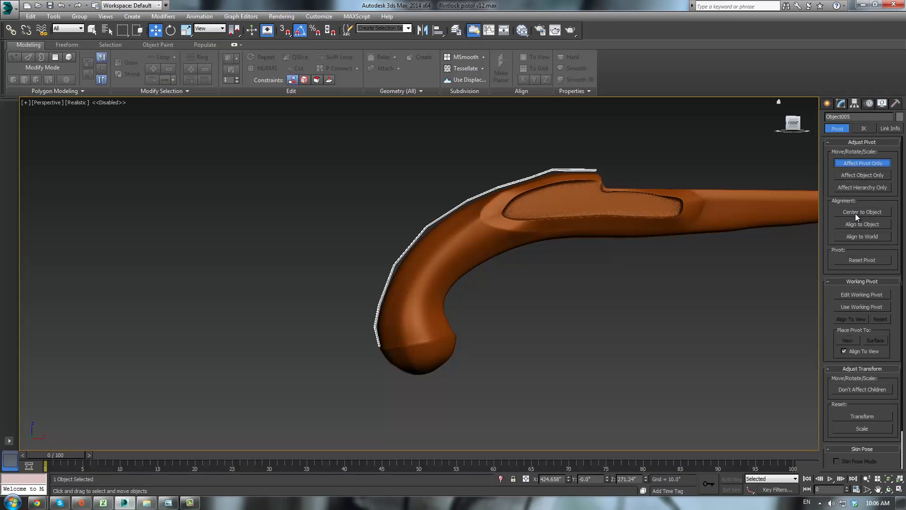
{"action": "left_click", "coordinate": [855, 212]}
{"action": "key", "text": "f"}
{"action": "scroll", "coordinate": [579, 322], "scroll_direction": "up", "scroll_amount": 5}
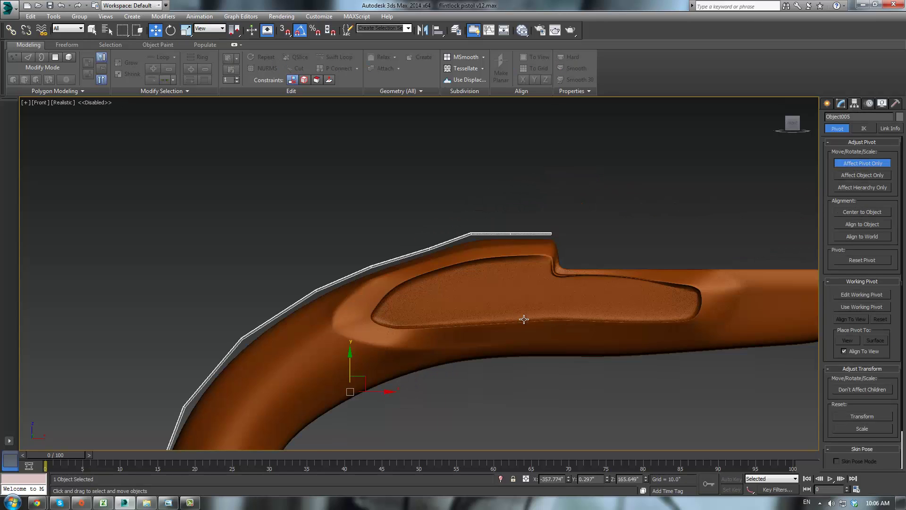
{"action": "scroll", "coordinate": [561, 220], "scroll_direction": "up", "scroll_amount": 2}
{"action": "left_click_drag", "start_coordinate": [453, 349], "coordinate": [456, 352]}
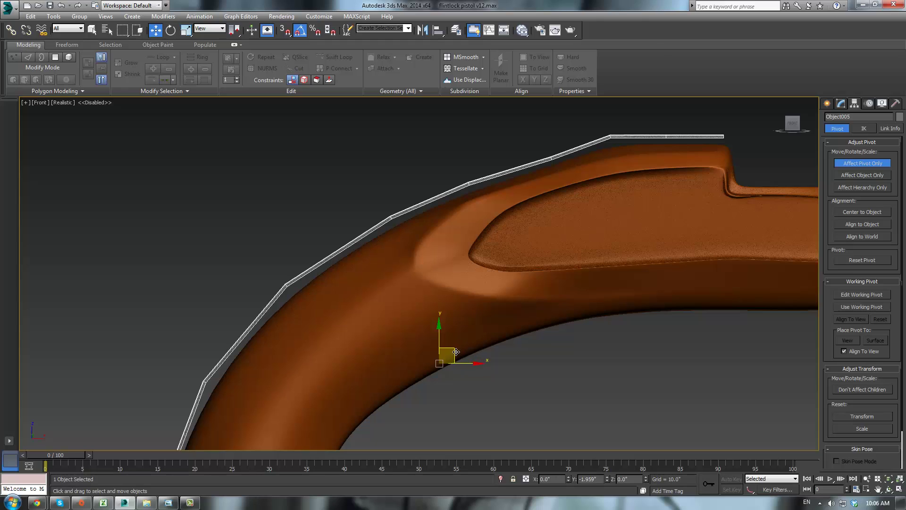
{"action": "key", "text": "ctrl+z"}
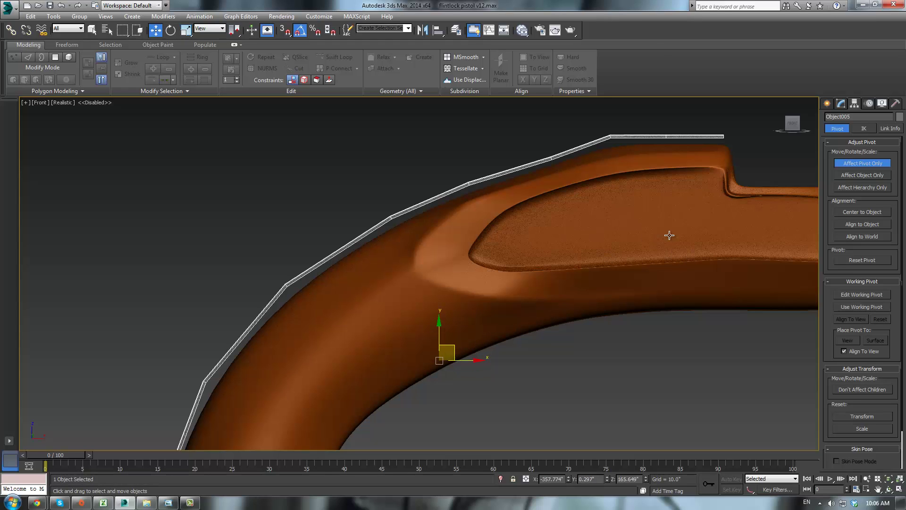
{"action": "left_click", "coordinate": [860, 165]}
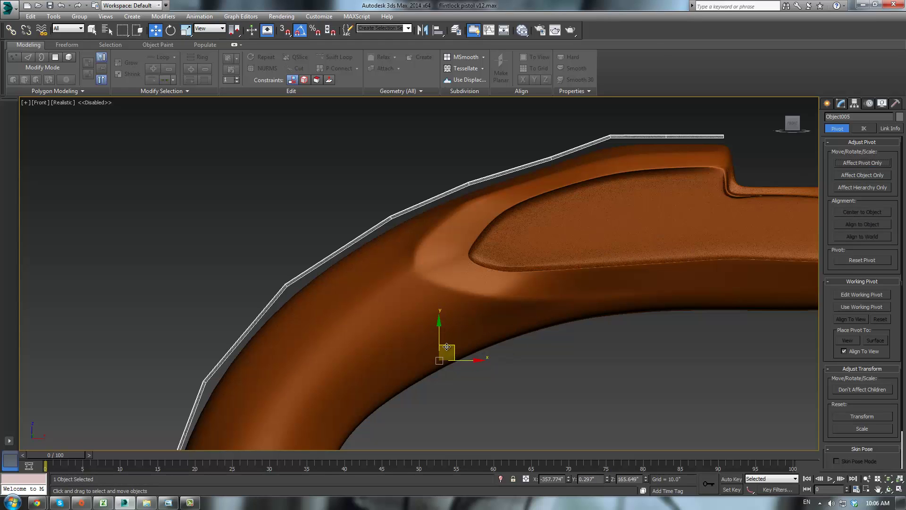
- In the front view, lower the strip onto the stock's back, to about X -356" and Z 158.9"
{"action": "left_click_drag", "start_coordinate": [449, 346], "coordinate": [450, 356]}
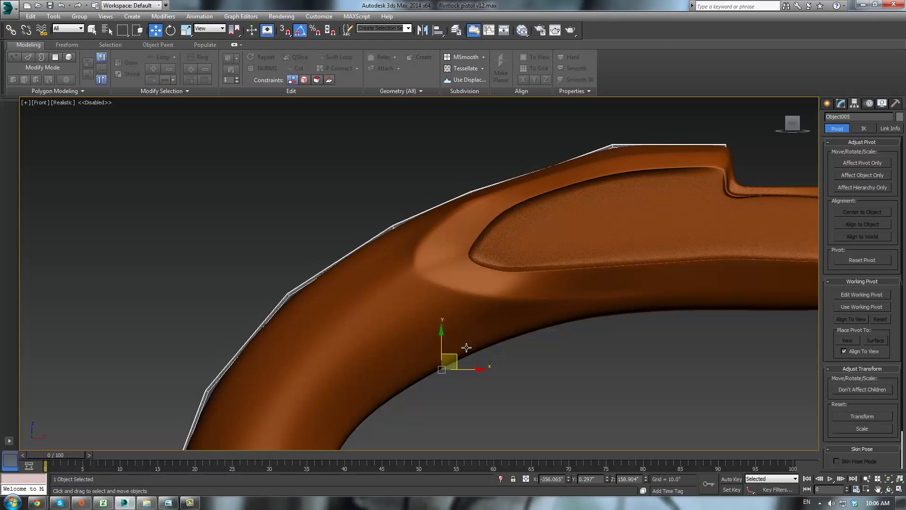
{"action": "left_click", "coordinate": [840, 104]}
{"action": "middle_click_drag", "start_coordinate": [632, 224], "coordinate": [554, 278]}
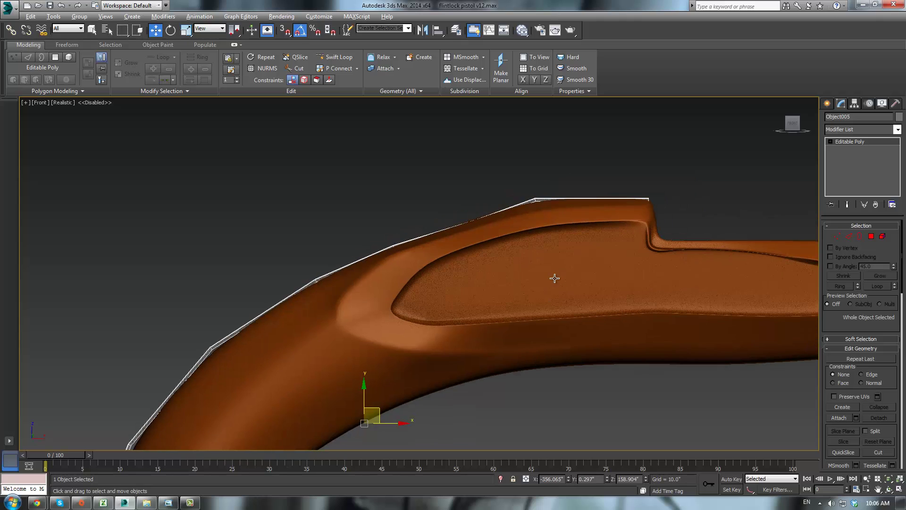
- Connect the six lengthwise edges at the strip's front end with one segment and a slide of -82
{"action": "key", "text": "p"}
{"action": "middle_click_drag", "start_coordinate": [608, 208], "coordinate": [451, 332], "text": "alt"}
{"action": "scroll", "coordinate": [452, 332], "scroll_direction": "up", "scroll_amount": 3}
{"action": "left_click", "coordinate": [853, 237]}
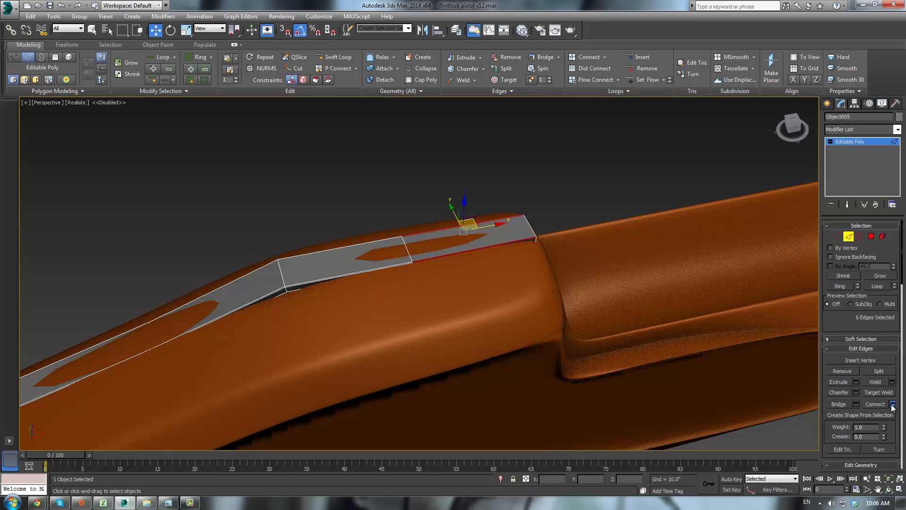
{"action": "left_click", "coordinate": [892, 404]}
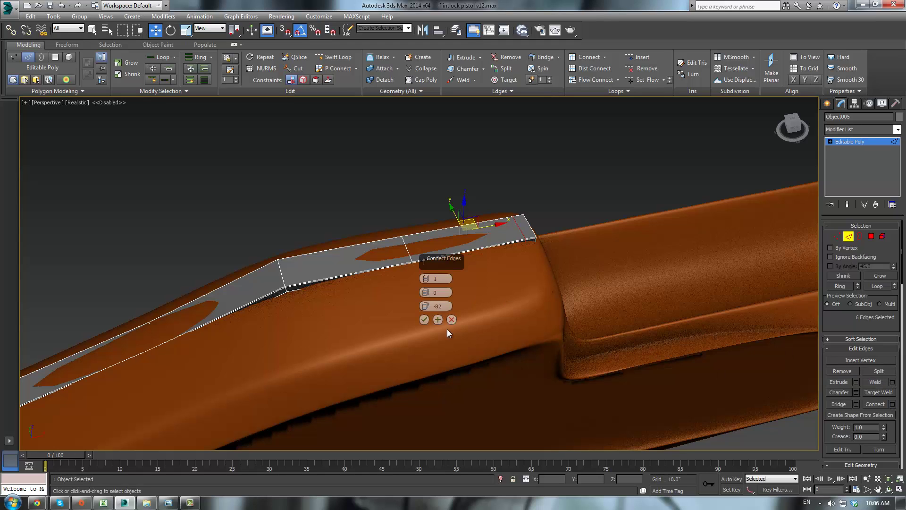
{"action": "left_click", "coordinate": [424, 320]}
- Connect the six lengthwise edges at the strip's butt-cap end with one segment and slide 98, then leave edge editing
{"action": "middle_click_drag", "start_coordinate": [427, 316], "coordinate": [494, 256]}
{"action": "scroll", "coordinate": [551, 234], "scroll_direction": "down", "scroll_amount": 5}
{"action": "scroll", "coordinate": [507, 329], "scroll_direction": "up", "scroll_amount": 4}
{"action": "left_click_drag", "start_coordinate": [697, 336], "coordinate": [698, 336], "text": "ctrl"}
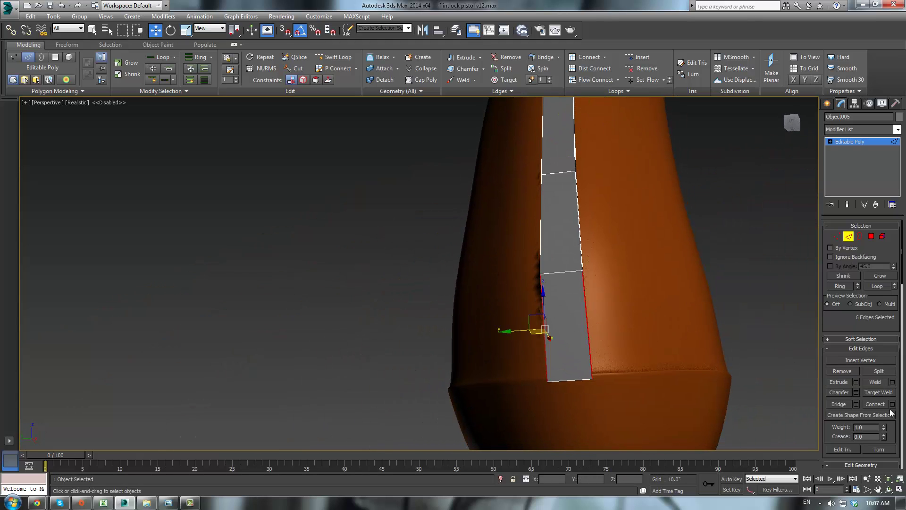
{"action": "left_click", "coordinate": [892, 405]}
{"action": "left_click_drag", "start_coordinate": [423, 309], "coordinate": [458, 74]}
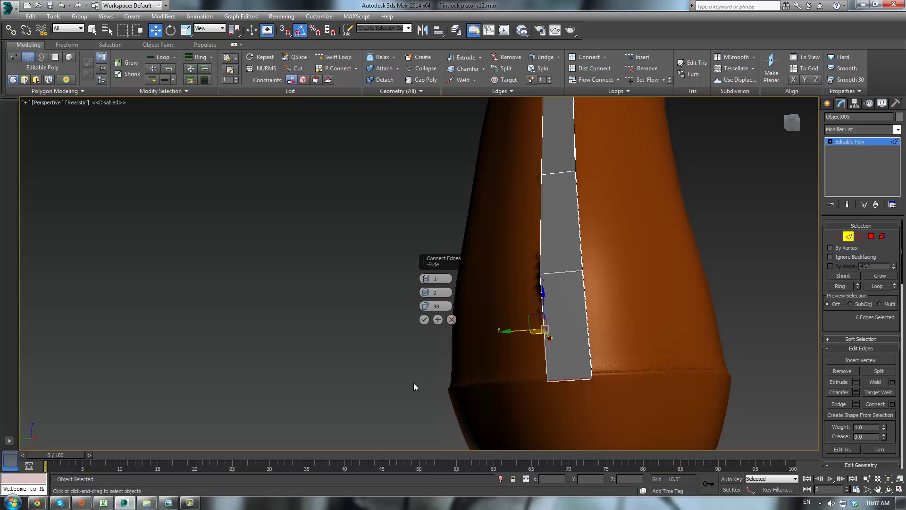
{"action": "left_click", "coordinate": [424, 320]}
{"action": "left_click", "coordinate": [859, 143]}
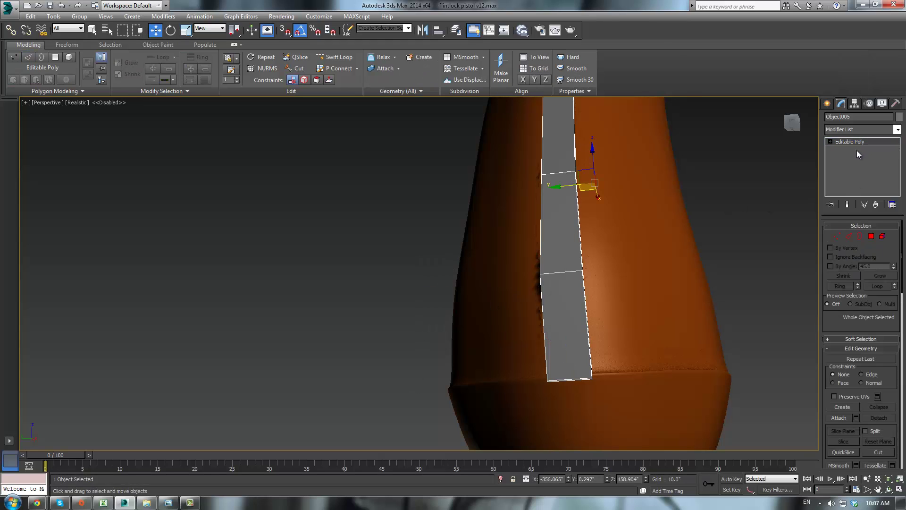
- Add a TurboSmooth modifier to the strip and set its iterations to 2
{"action": "key", "text": "t"}
{"action": "key", "text": "r"}
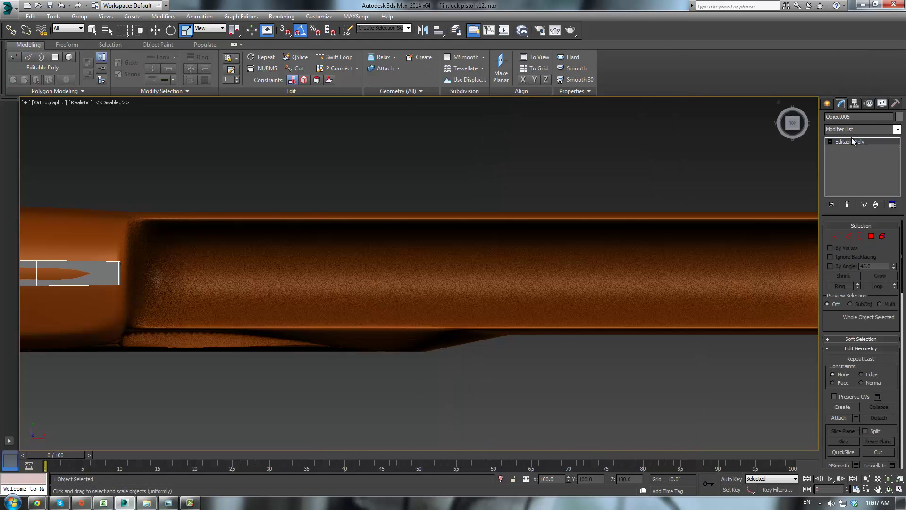
{"action": "left_click", "coordinate": [852, 140]}
{"action": "left_click", "coordinate": [863, 129]}
{"action": "scroll", "coordinate": [864, 134], "scroll_direction": "down", "scroll_amount": 2}
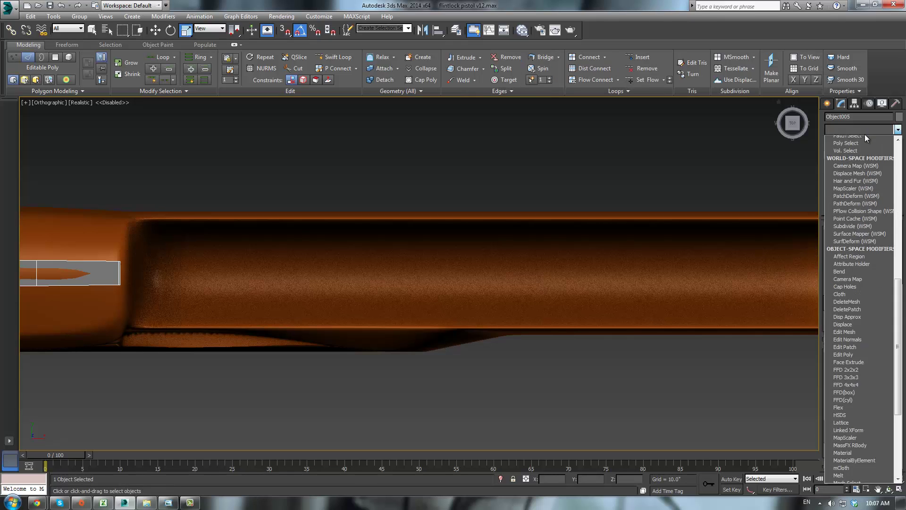
{"action": "type", "text": "tu"}
{"action": "key", "text": "Return"}
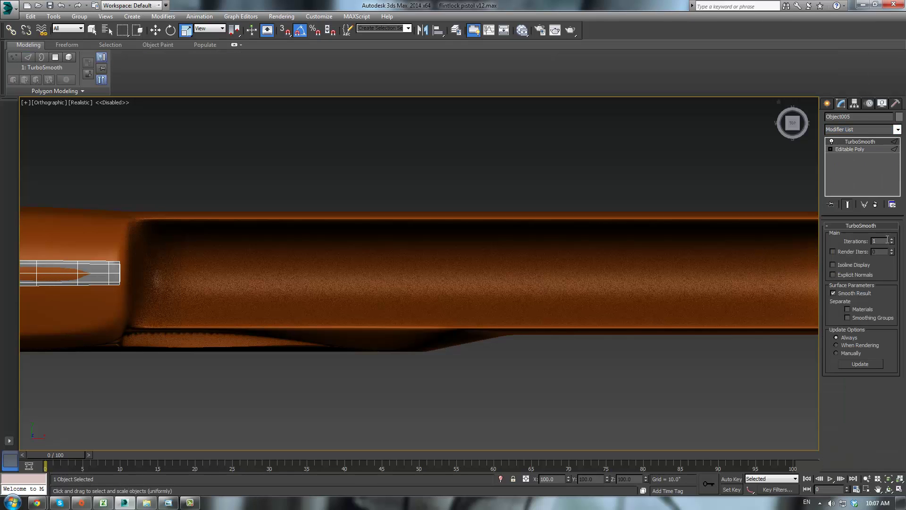
{"action": "left_click", "coordinate": [891, 238]}
- Reselect the strip and widen it along the Y axis to about 179%
{"action": "left_click", "coordinate": [289, 177]}
{"action": "scroll", "coordinate": [596, 178], "scroll_direction": "down", "scroll_amount": 5}
{"action": "middle_click_drag", "start_coordinate": [488, 235], "coordinate": [439, 254], "text": "alt"}
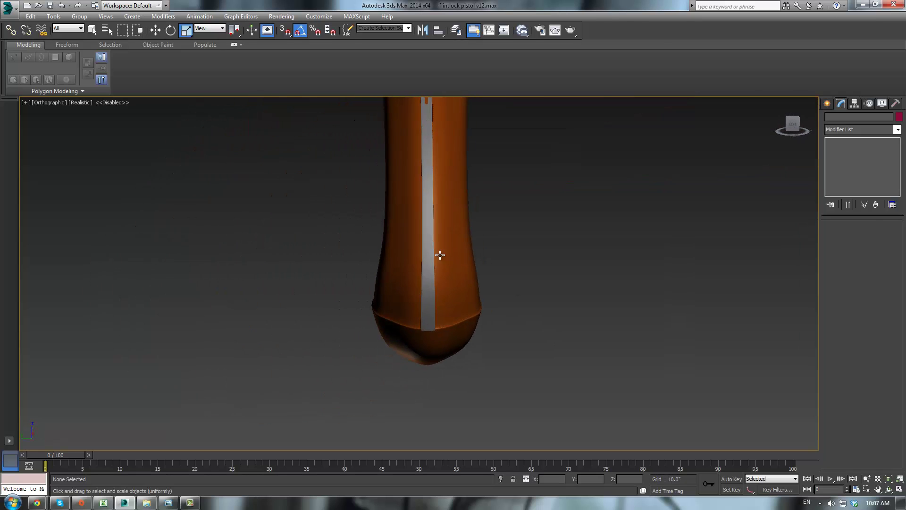
{"action": "left_click", "coordinate": [439, 255]}
{"action": "middle_click_drag", "start_coordinate": [611, 225], "coordinate": [594, 316]}
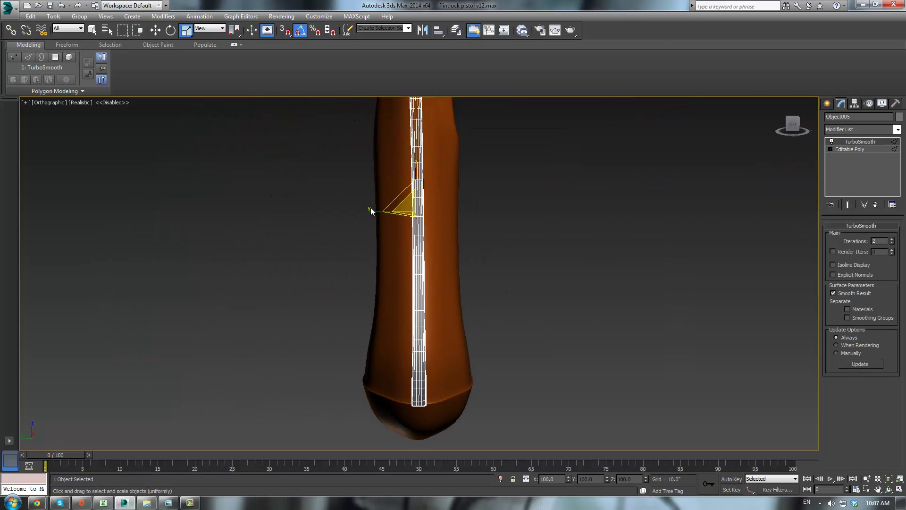
{"action": "left_click_drag", "start_coordinate": [371, 211], "coordinate": [345, 209]}
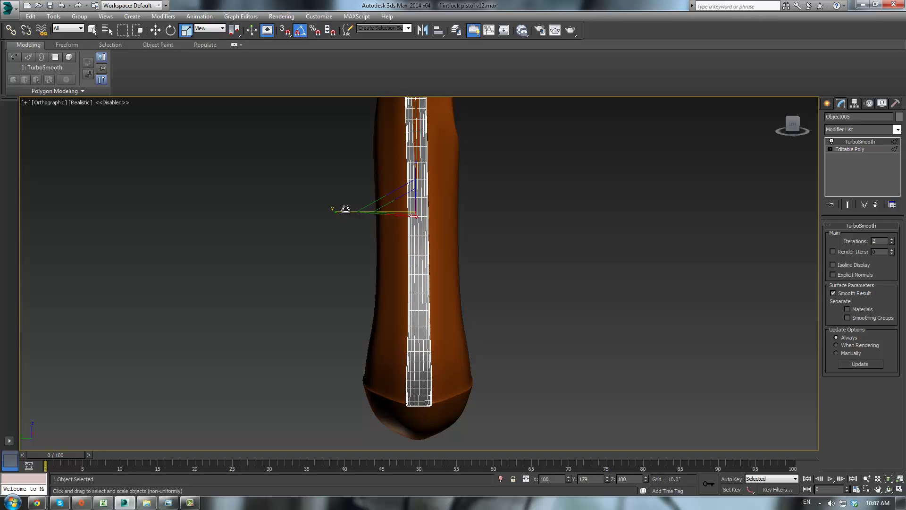
{"action": "middle_click_drag", "start_coordinate": [362, 212], "coordinate": [560, 203], "text": "alt"}
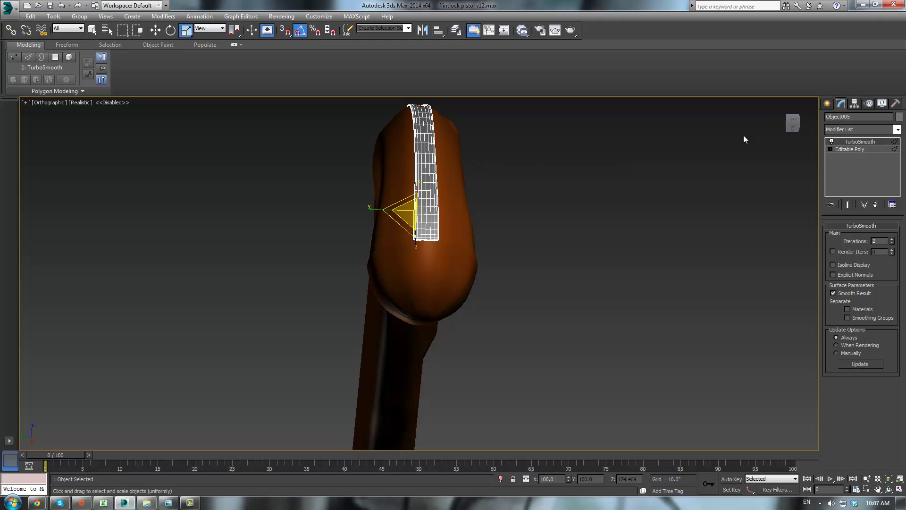
- Connect the strip's crosswise edge ring with one centred segment to add a lengthwise edge loop down its middle
{"action": "left_click", "coordinate": [851, 149]}
{"action": "middle_click_drag", "start_coordinate": [642, 169], "coordinate": [581, 254], "text": "alt"}
{"action": "scroll", "coordinate": [469, 247], "scroll_direction": "up", "scroll_amount": 5}
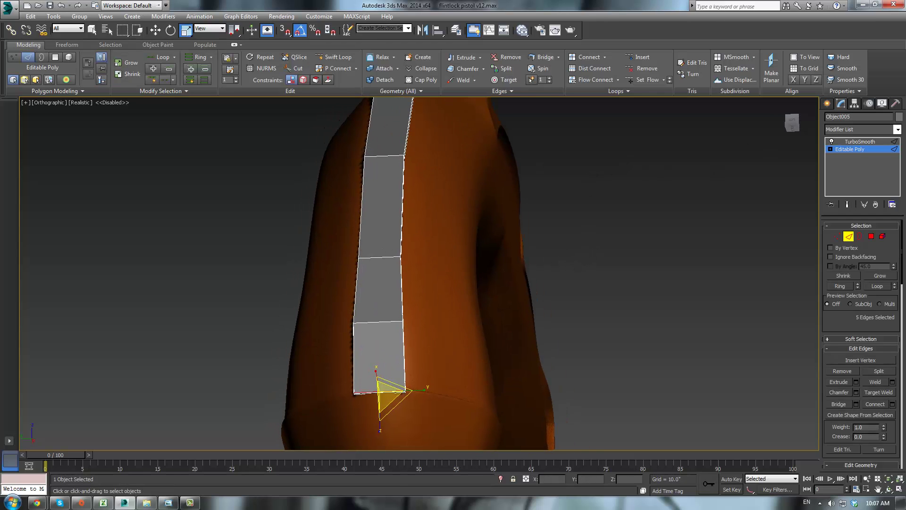
{"action": "left_click", "coordinate": [384, 156]}
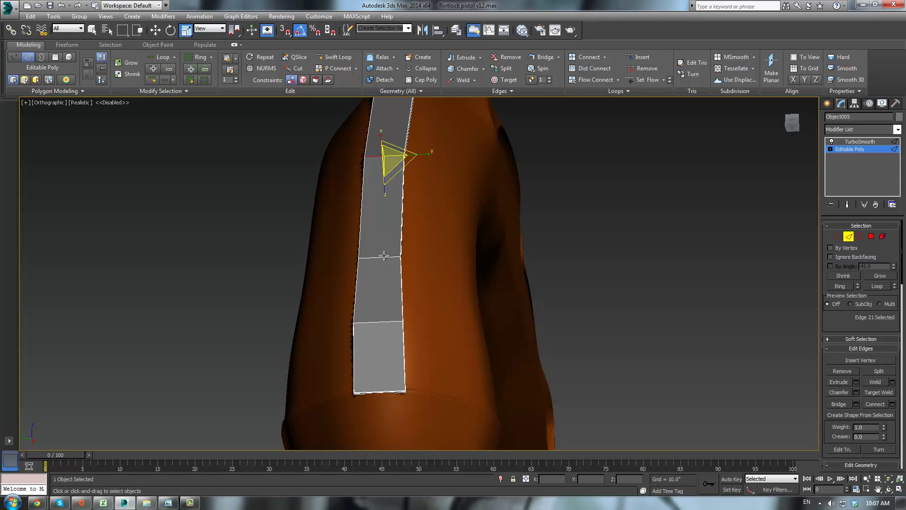
{"action": "left_click", "coordinate": [384, 255], "text": "shift"}
{"action": "left_click", "coordinate": [892, 404]}
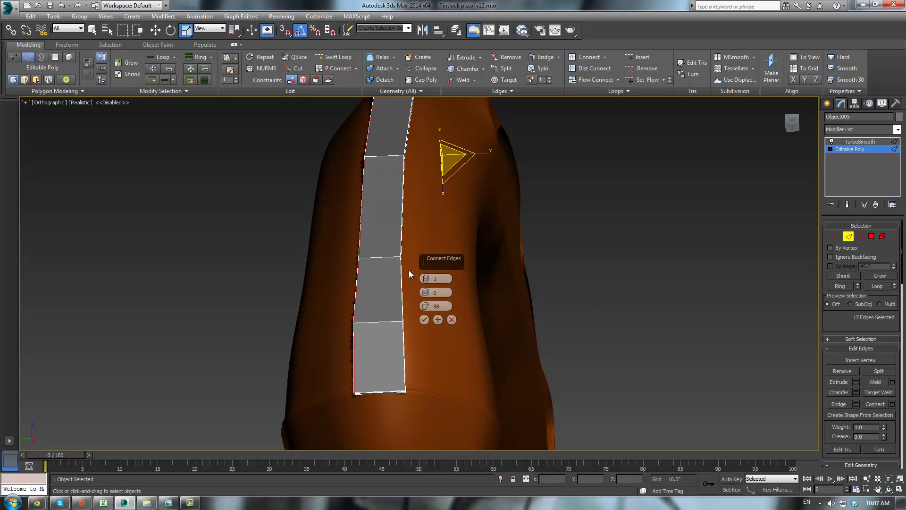
{"action": "right_click", "coordinate": [422, 305]}
{"action": "left_click", "coordinate": [424, 320]}
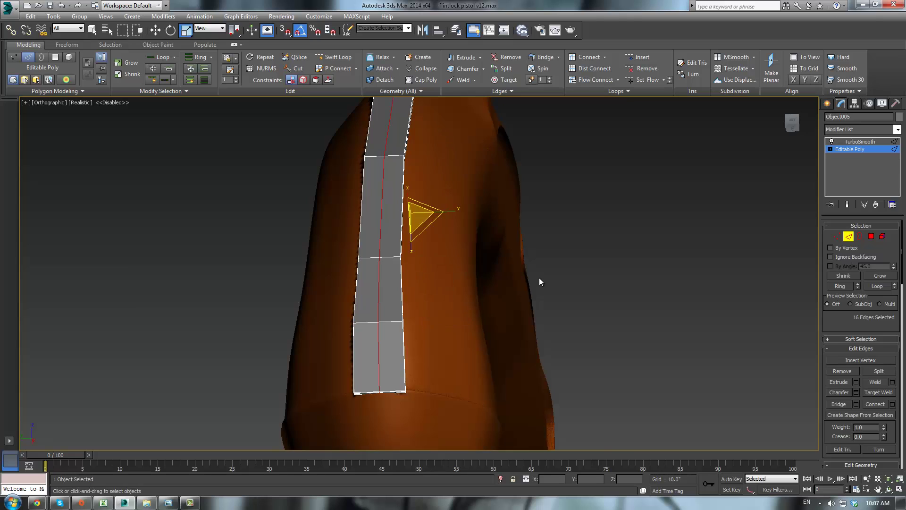
- Raise the strip's centre edge loop outward by about X -1.3" and Y 1.5" in the front view, then return to the smoothed result and deselect
{"action": "middle_click_drag", "start_coordinate": [539, 279], "coordinate": [524, 253], "text": "alt"}
{"action": "key", "text": "w"}
{"action": "key", "text": "f"}
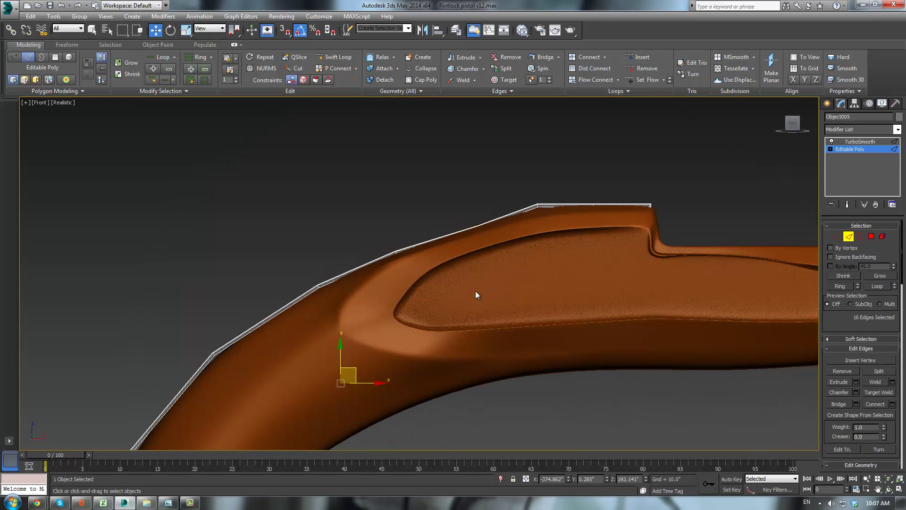
{"action": "left_click_drag", "start_coordinate": [349, 365], "coordinate": [347, 364]}
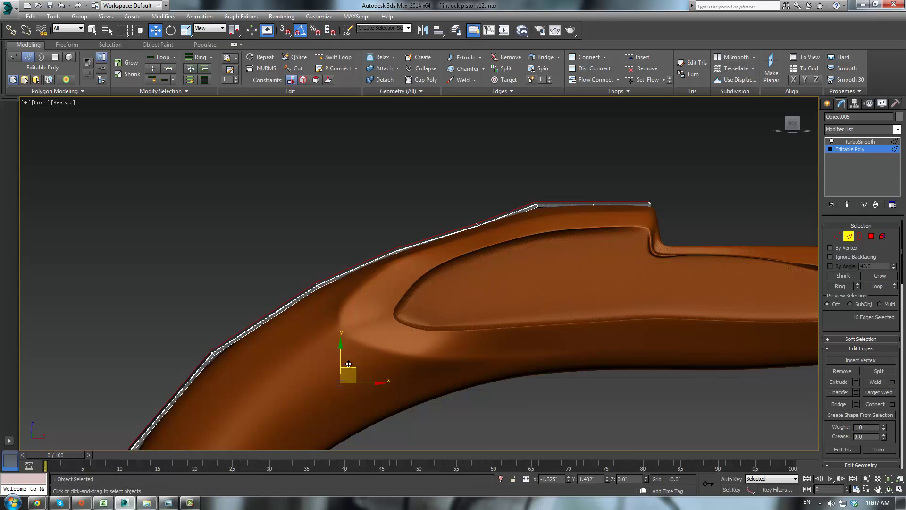
{"action": "left_click", "coordinate": [842, 142]}
{"action": "left_click", "coordinate": [561, 180]}
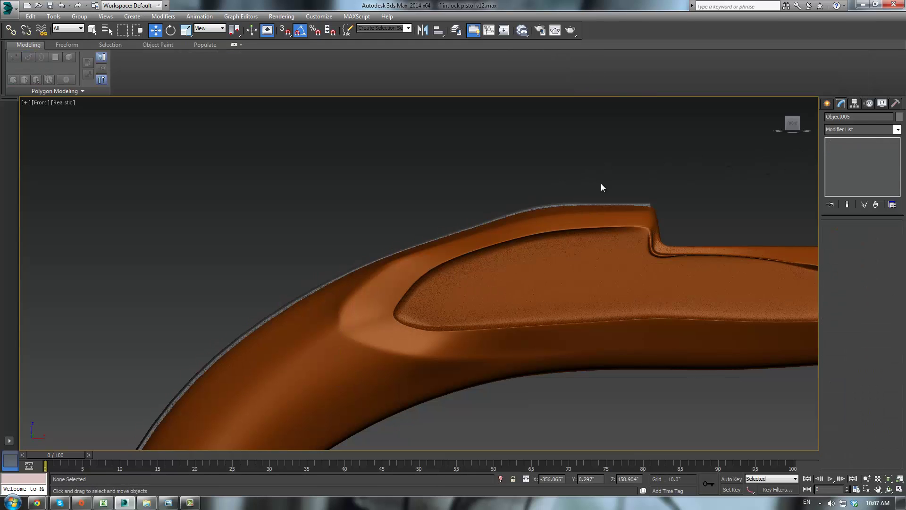
- Reselect the strip and enter vertex editing on its base mesh with the smoothed end result shown
{"action": "key", "text": "p"}
{"action": "middle_click_drag", "start_coordinate": [399, 224], "coordinate": [536, 273], "text": "alt"}
{"action": "left_click", "coordinate": [546, 331]}
{"action": "middle_click_drag", "start_coordinate": [546, 332], "coordinate": [507, 182], "text": "alt"}
{"action": "middle_click_drag", "start_coordinate": [507, 181], "coordinate": [506, 235], "text": "alt"}
{"action": "left_click", "coordinate": [854, 150]}
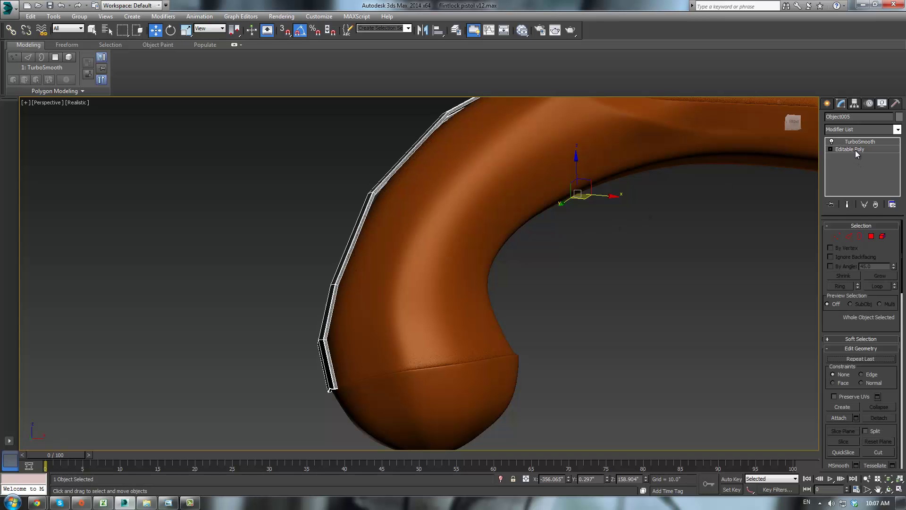
{"action": "left_click", "coordinate": [848, 203]}
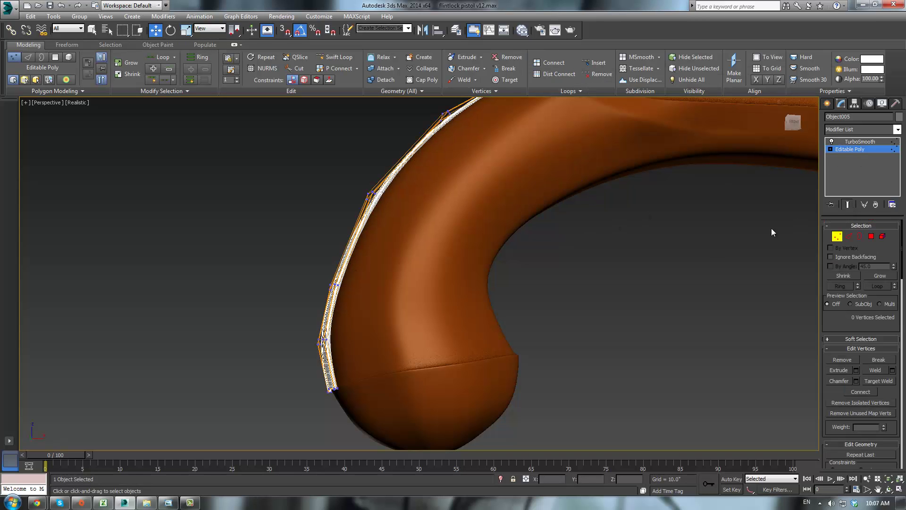
- Select the 16 vertices at the strip's lower end beside the butt cap
{"action": "middle_click_drag", "start_coordinate": [771, 228], "coordinate": [670, 222], "text": "alt"}
{"action": "scroll", "coordinate": [638, 228], "scroll_direction": "up", "scroll_amount": 3}
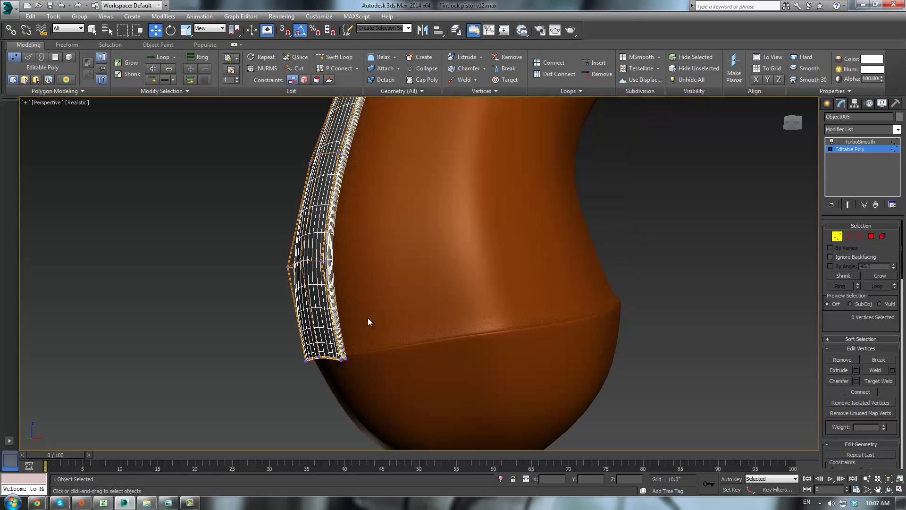
{"action": "left_click_drag", "start_coordinate": [369, 378], "coordinate": [371, 378]}
{"action": "middle_click_drag", "start_coordinate": [369, 378], "coordinate": [336, 375], "text": "alt"}
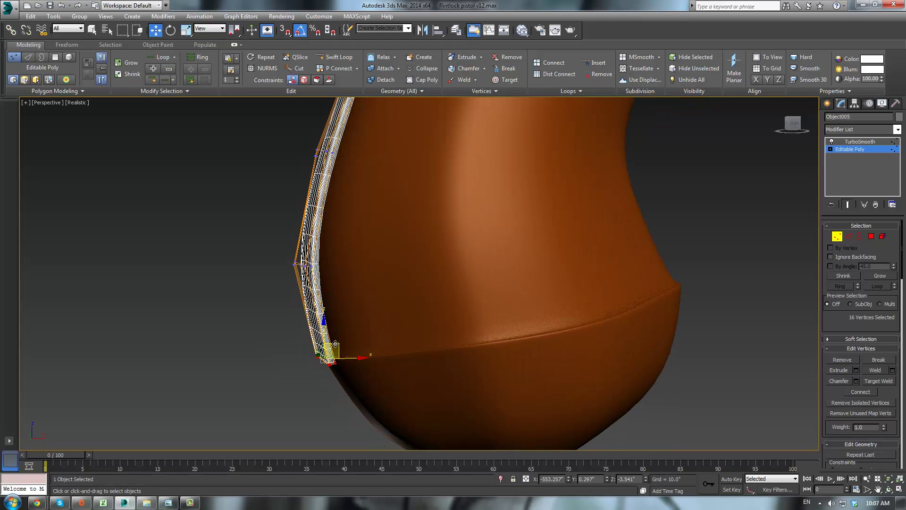